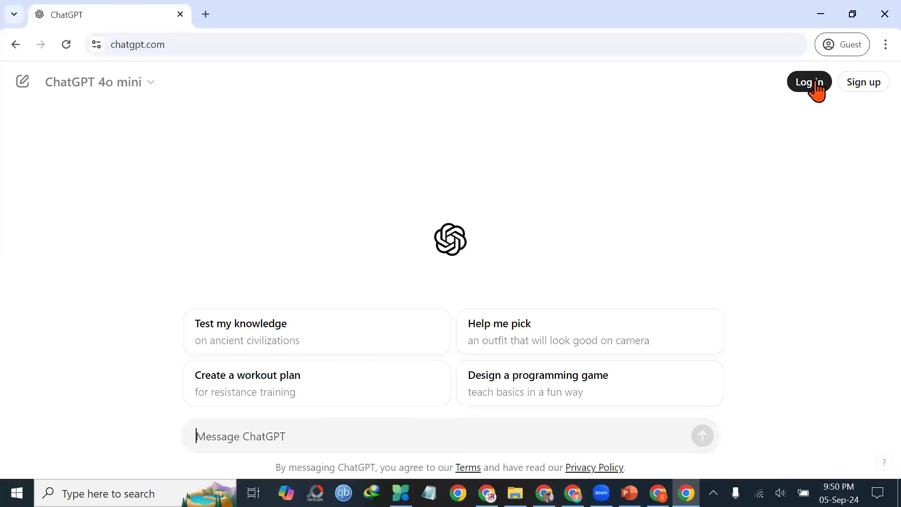
- Open ChatGPT's account sign-up page and submit an email address for the new account
{"action": "left_click", "coordinate": [866, 89]}
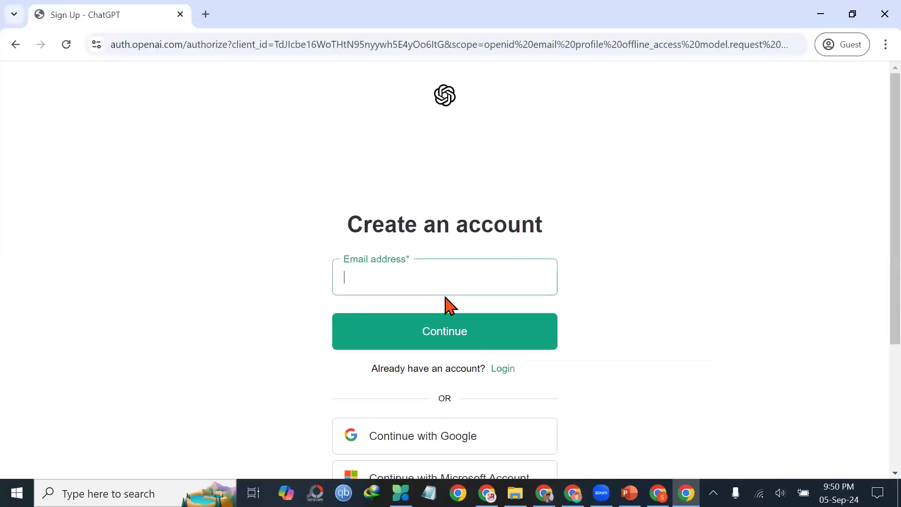
{"action": "left_click_drag", "start_coordinate": [356, 248], "coordinate": [643, 232]}
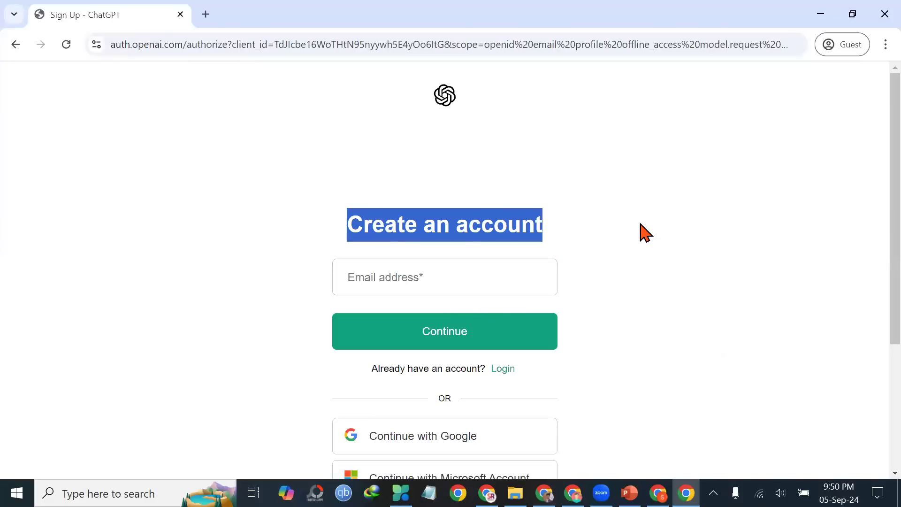
{"action": "left_click", "coordinate": [645, 232]}
{"action": "left_click", "coordinate": [520, 279]}
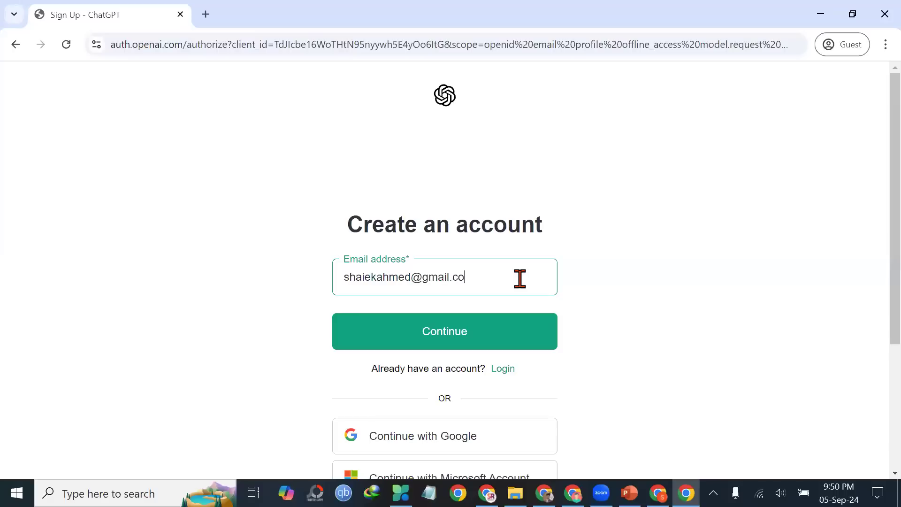
{"action": "left_click", "coordinate": [546, 324]}
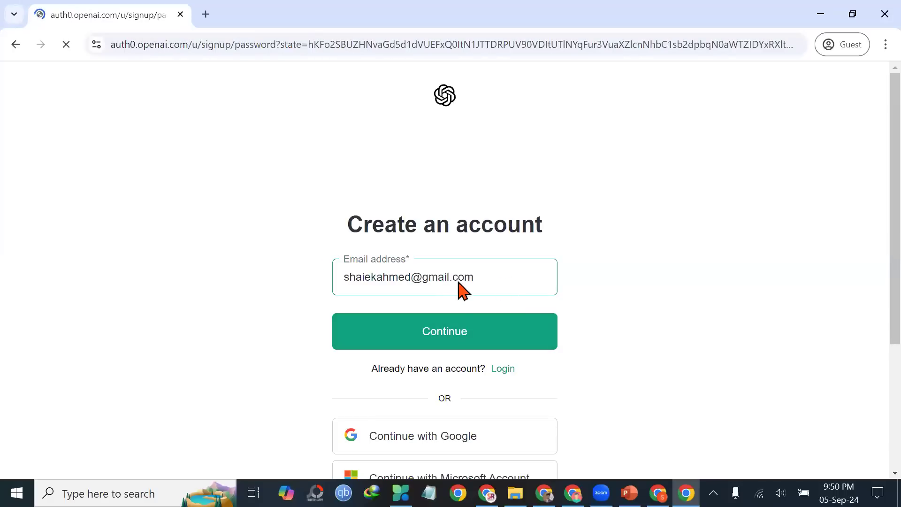
{"action": "key", "text": "Return"}
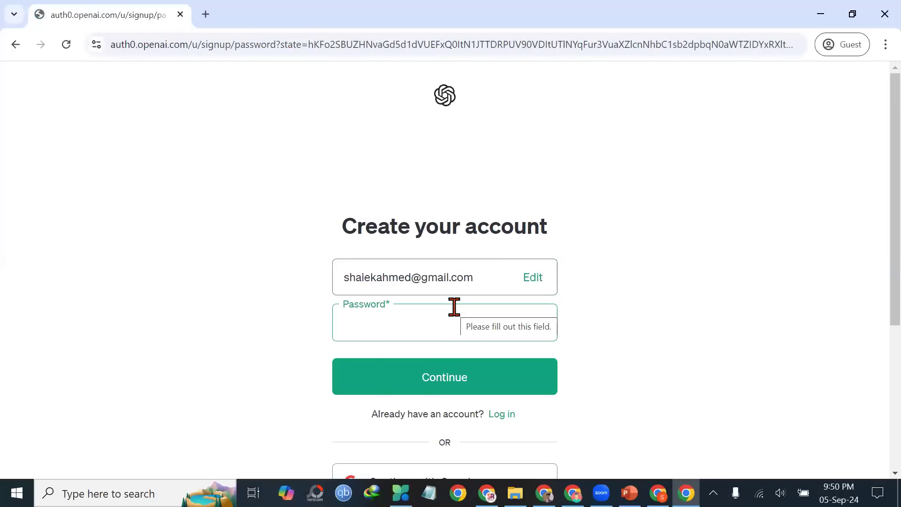
- Fill in the new account's password on the sign-up form
{"action": "type", "text": "*****"}
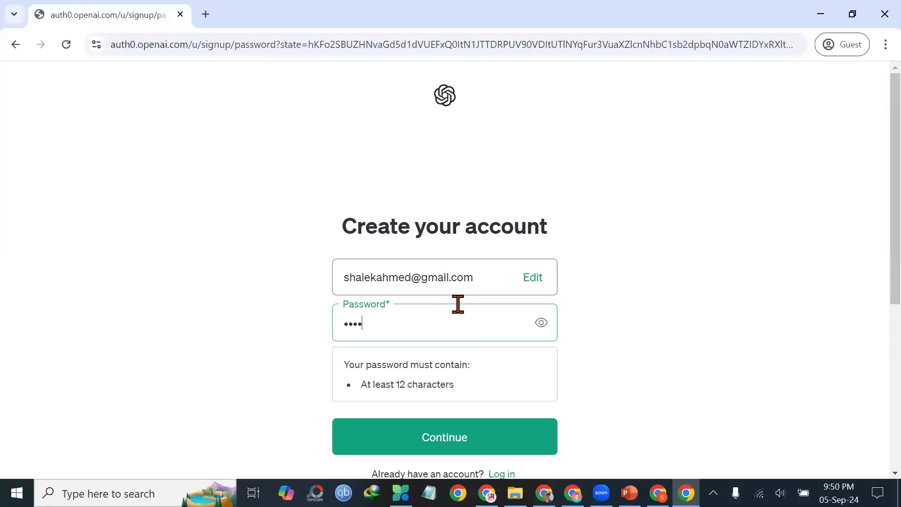
{"action": "type", "text": "************"}
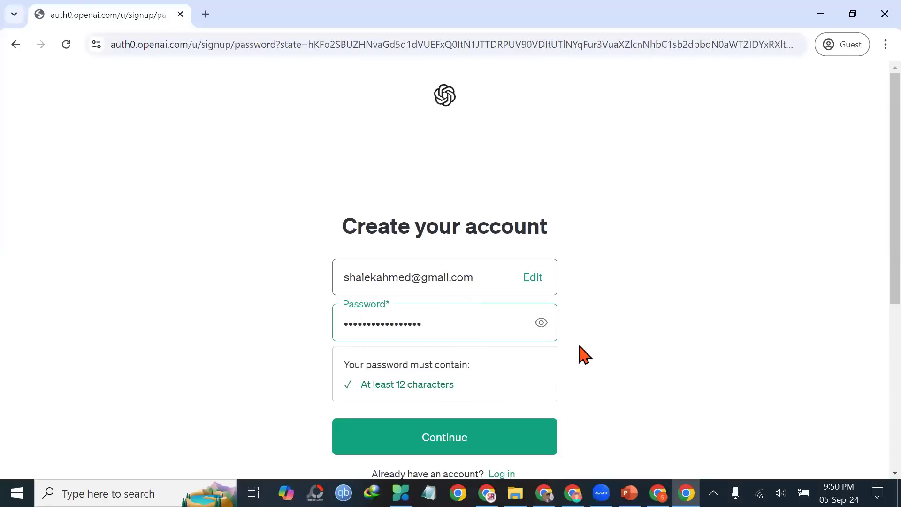
{"action": "scroll", "coordinate": [584, 277], "scroll_direction": "down", "scroll_amount": 1}
{"action": "scroll", "coordinate": [584, 277], "scroll_direction": "down", "scroll_amount": 1}
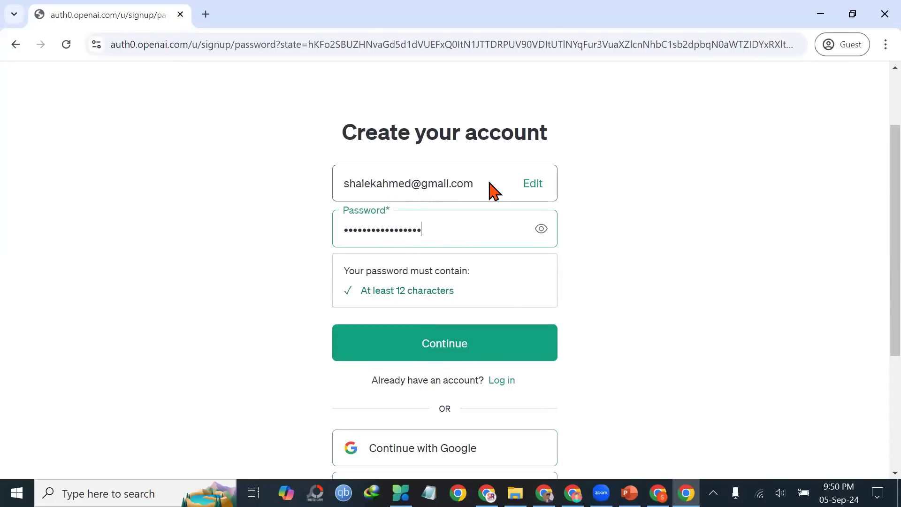
{"action": "left_click_drag", "start_coordinate": [488, 187], "coordinate": [344, 195]}
{"action": "double_click", "coordinate": [375, 231]}
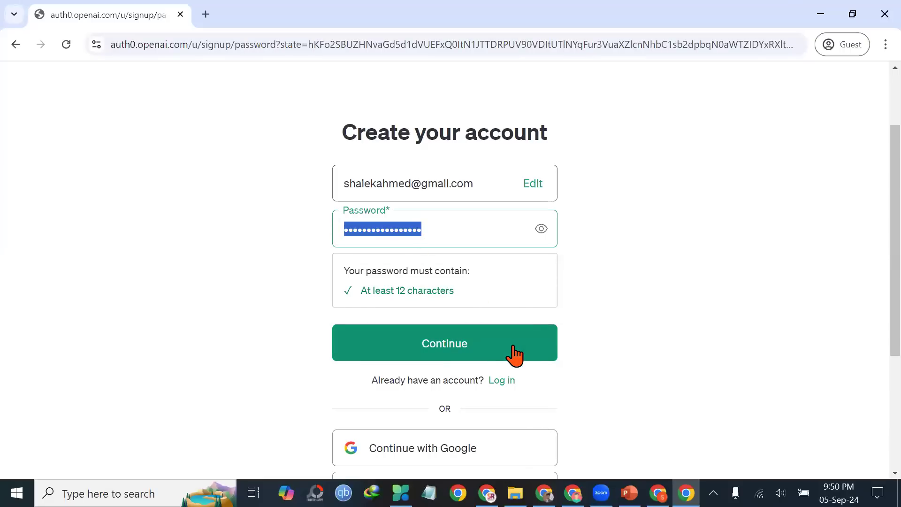
- Close the guest browser window, leaving the account sign-up form unsubmitted
{"action": "left_click", "coordinate": [206, 14]}
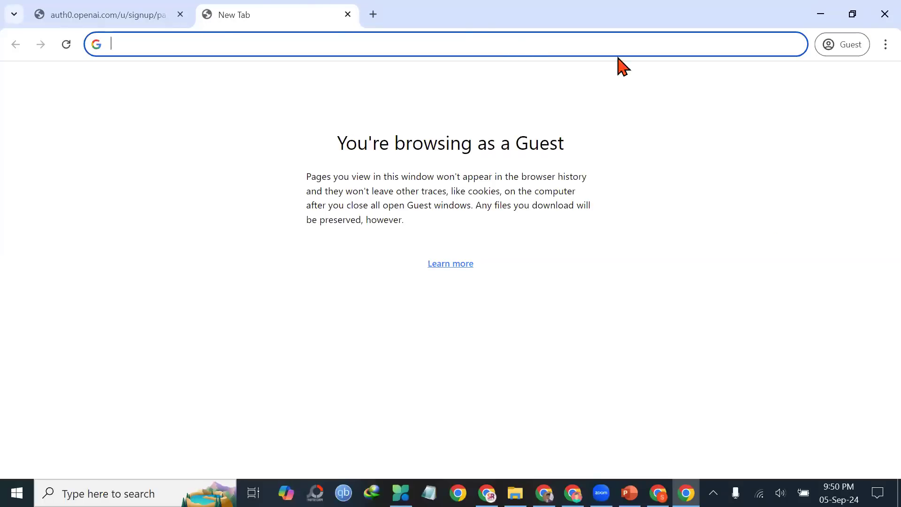
{"action": "left_click", "coordinate": [347, 14]}
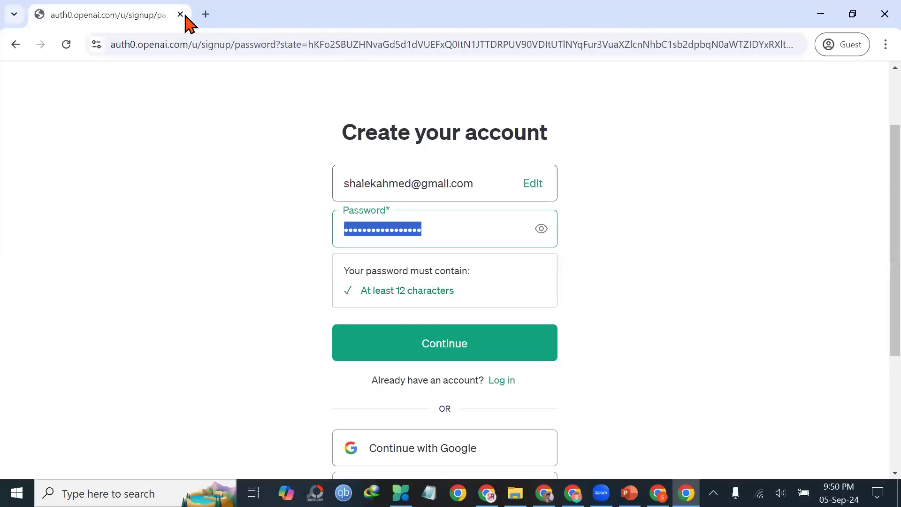
{"action": "left_click", "coordinate": [180, 14]}
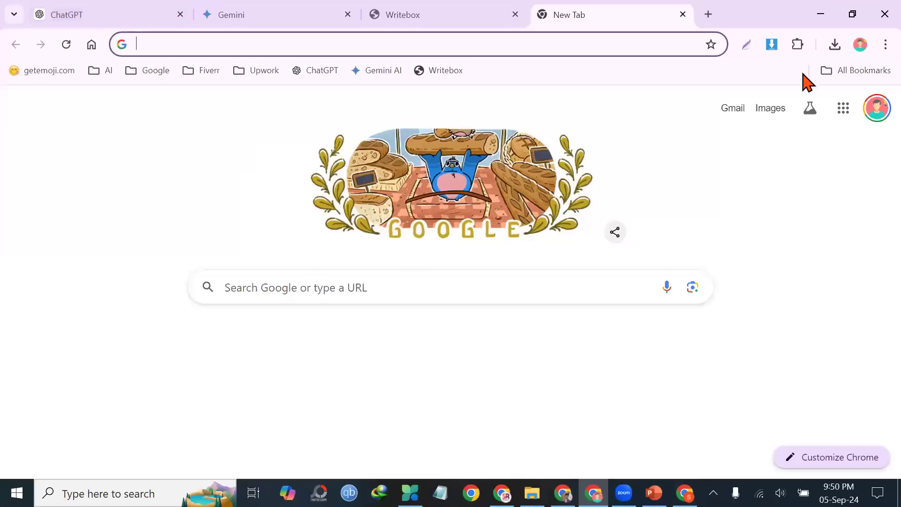
- Switch to the "Official" browser profile and open a new tab beside Google Drive
{"action": "left_click", "coordinate": [856, 46]}
{"action": "scroll", "coordinate": [745, 351], "scroll_direction": "down", "scroll_amount": 1}
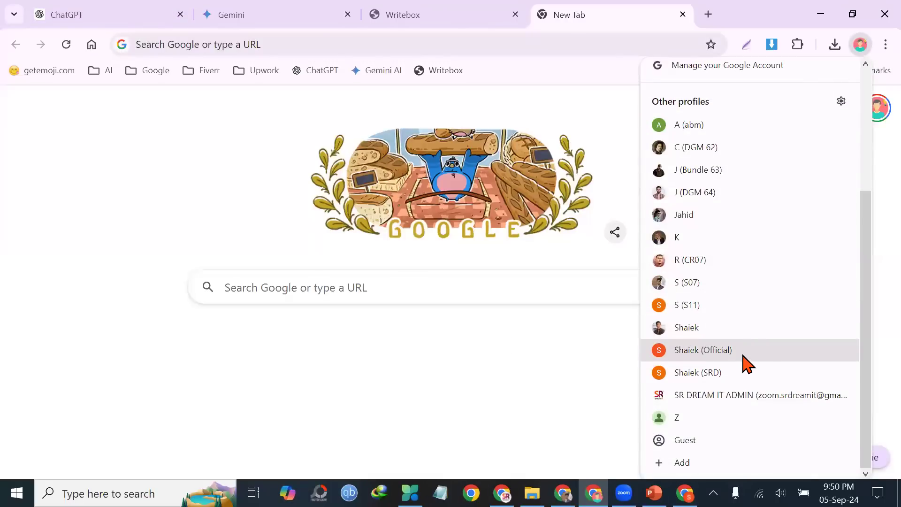
{"action": "left_click", "coordinate": [681, 348]}
{"action": "left_click", "coordinate": [328, 12]}
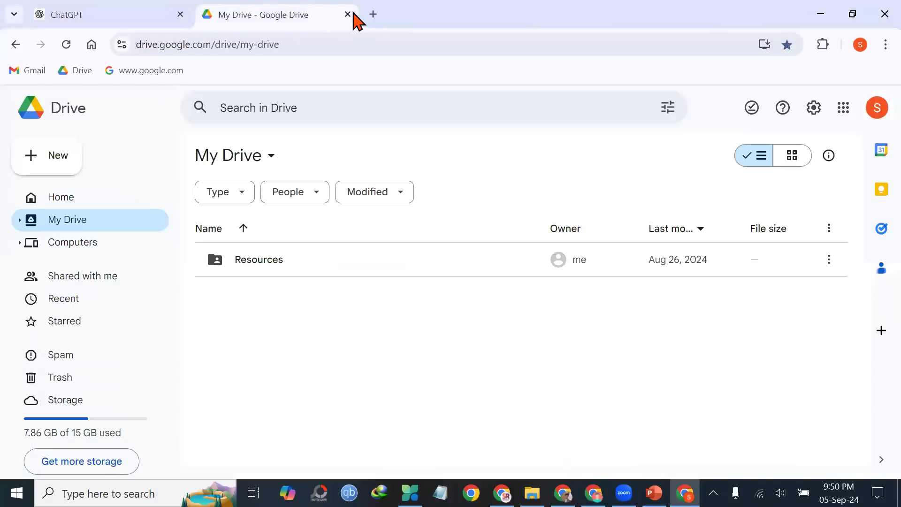
{"action": "left_click", "coordinate": [373, 14]}
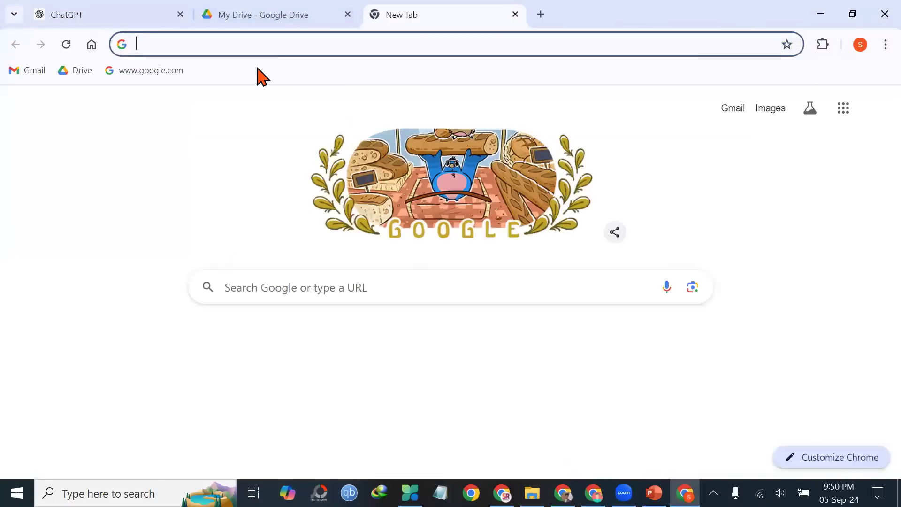
- Search Google for "gemini ai" and open the Gemini website from the results
{"action": "type", "text": "gemin 9i"}
{"action": "key", "text": "BackSpace"}
{"action": "key", "text": "BackSpace"}
{"action": "key", "text": "BackSpace"}
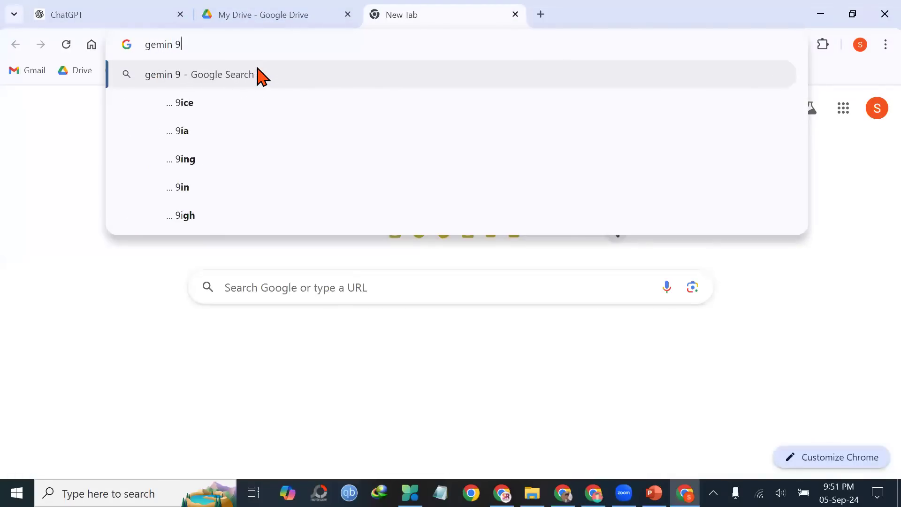
{"action": "type", "text": "i ai"}
{"action": "key", "text": "Return"}
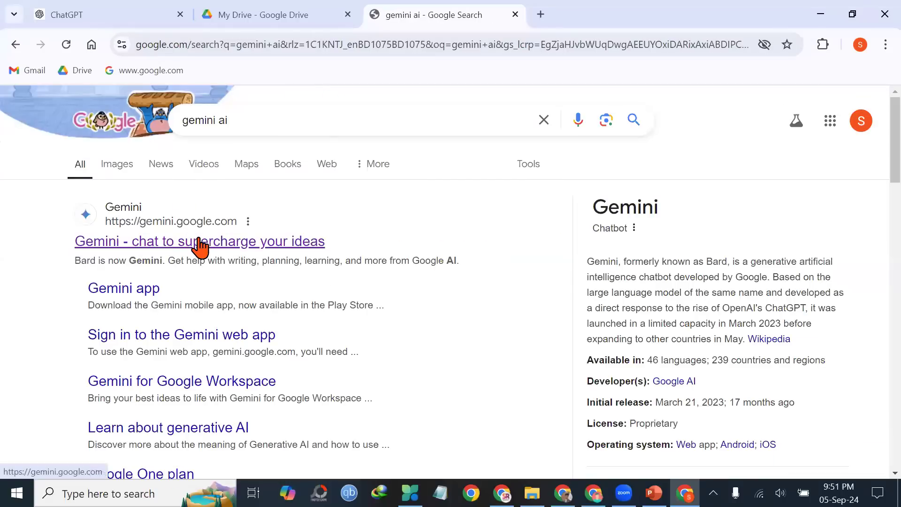
{"action": "left_click", "coordinate": [154, 244]}
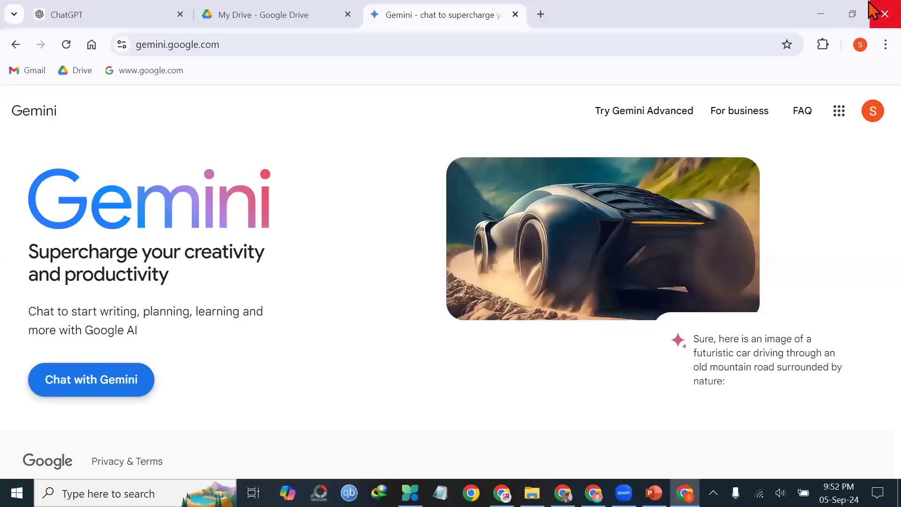
- Return to the other browser window and view the "Chatgpt & Gemini AI Use" list in Writebox
{"action": "left_click", "coordinate": [828, 15]}
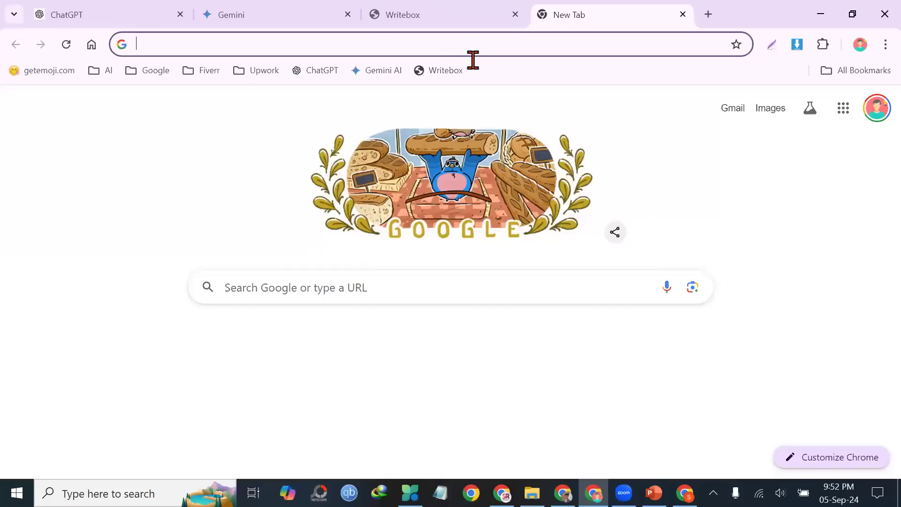
{"action": "left_click", "coordinate": [401, 8]}
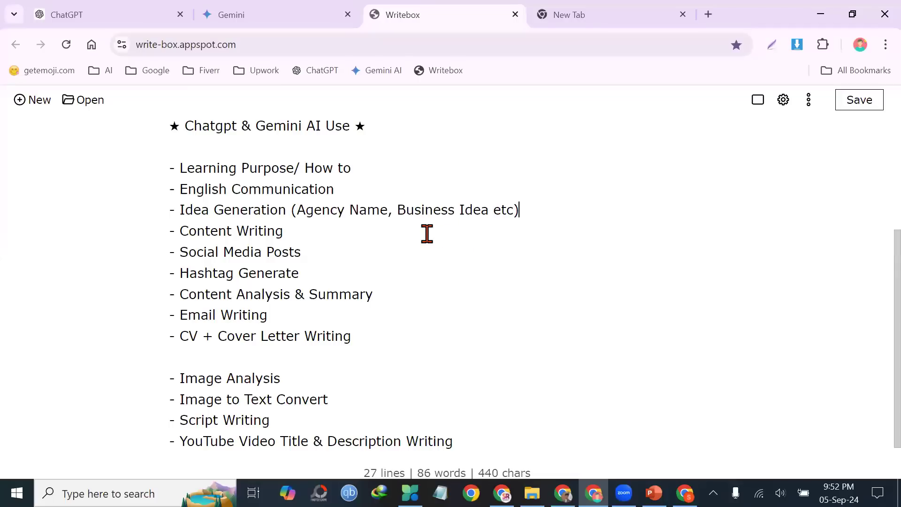
- In ChatGPT, dismiss the Free plan limit notice and ask "what is digital marketing?"
{"action": "left_click", "coordinate": [128, 10]}
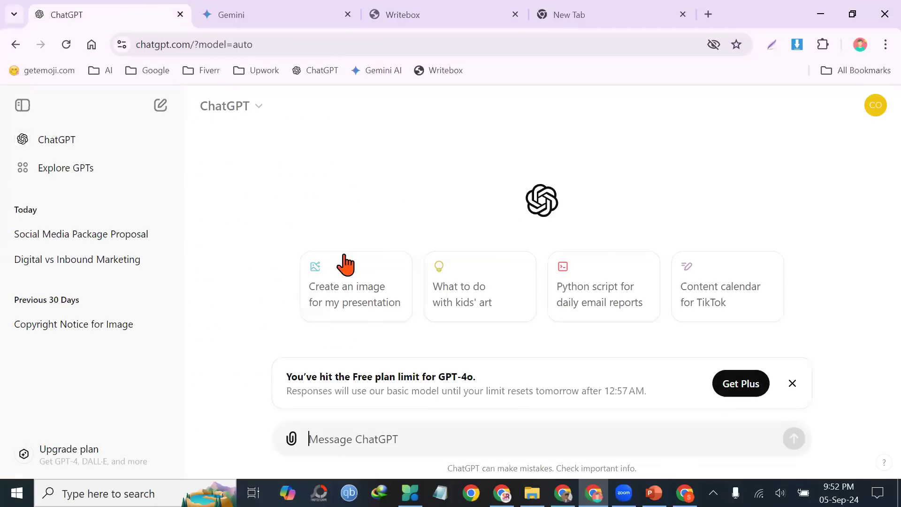
{"action": "left_click", "coordinate": [788, 386]}
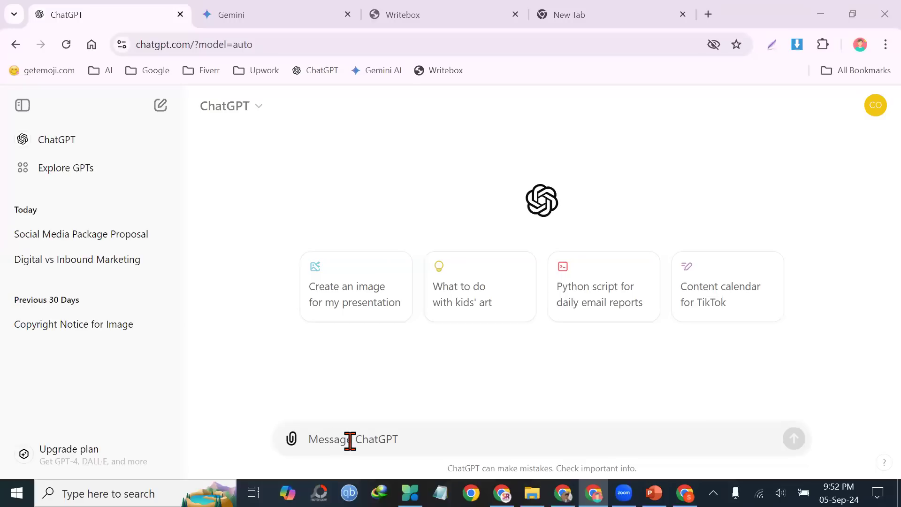
{"action": "left_click", "coordinate": [375, 439]}
{"action": "type", "text": "wh"}
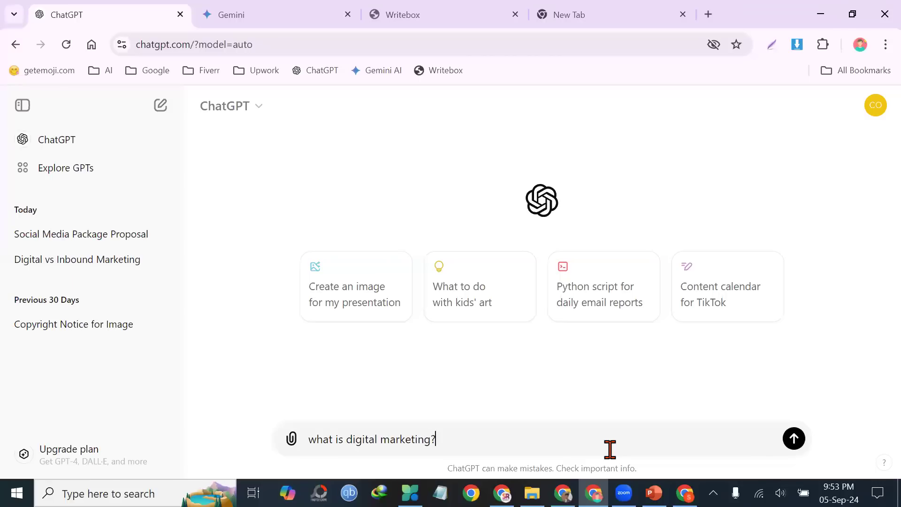
{"action": "key", "text": "Return"}
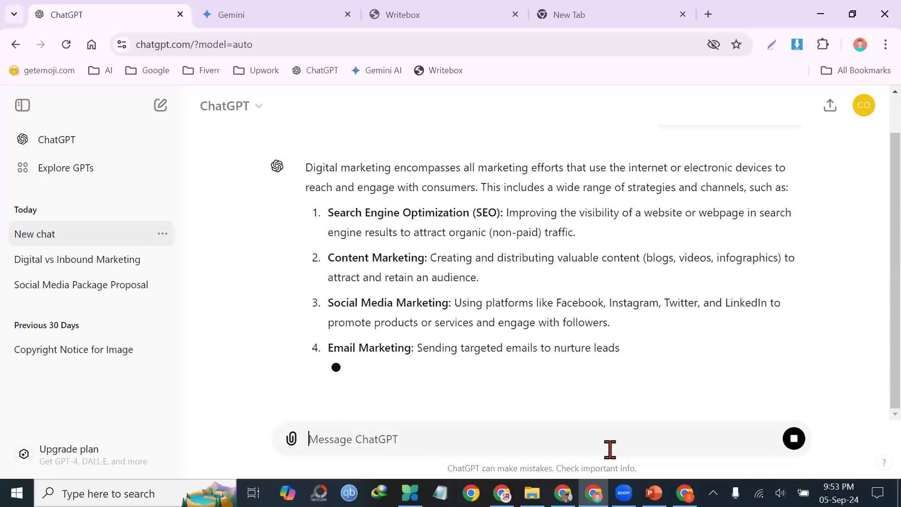
- Ask ChatGPT "can you teach me Email Marketing", reusing the term "Email Marketing" from its digital marketing answer
{"action": "scroll", "coordinate": [524, 305], "scroll_direction": "up", "scroll_amount": 2}
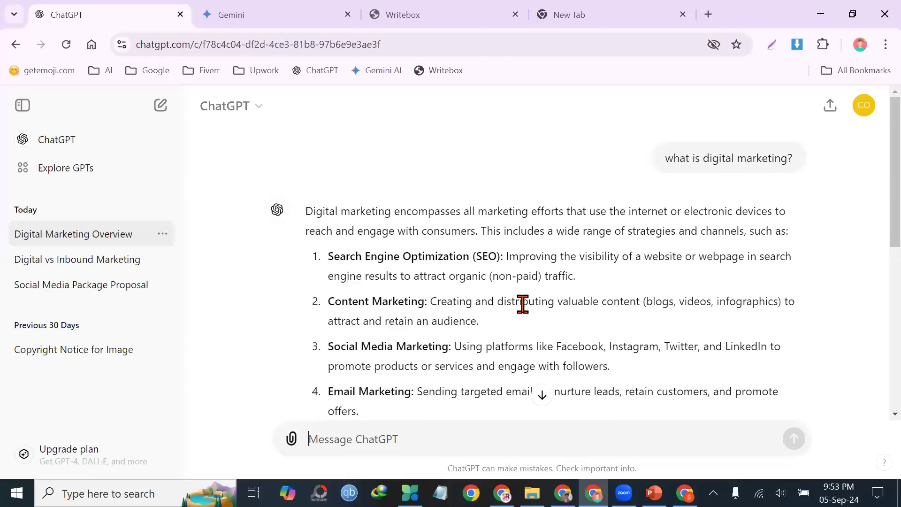
{"action": "scroll", "coordinate": [522, 304], "scroll_direction": "down", "scroll_amount": 8}
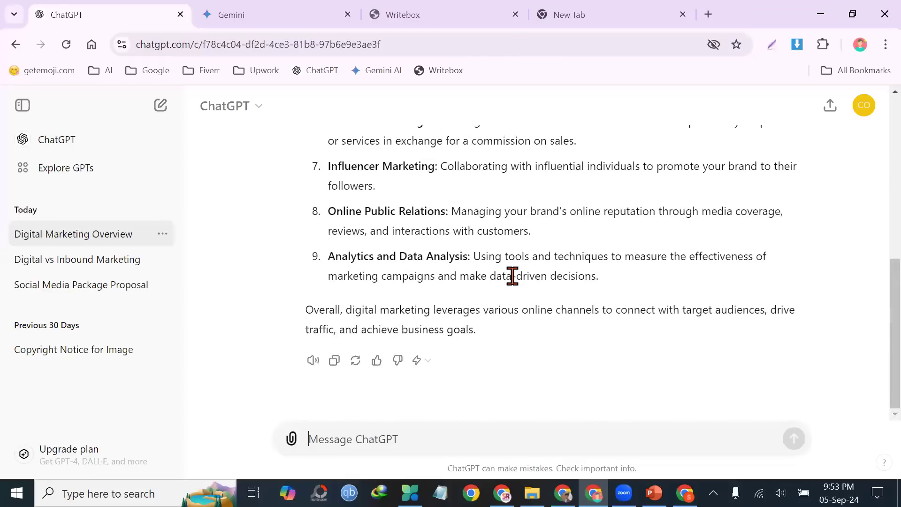
{"action": "scroll", "coordinate": [493, 323], "scroll_direction": "up", "scroll_amount": 2}
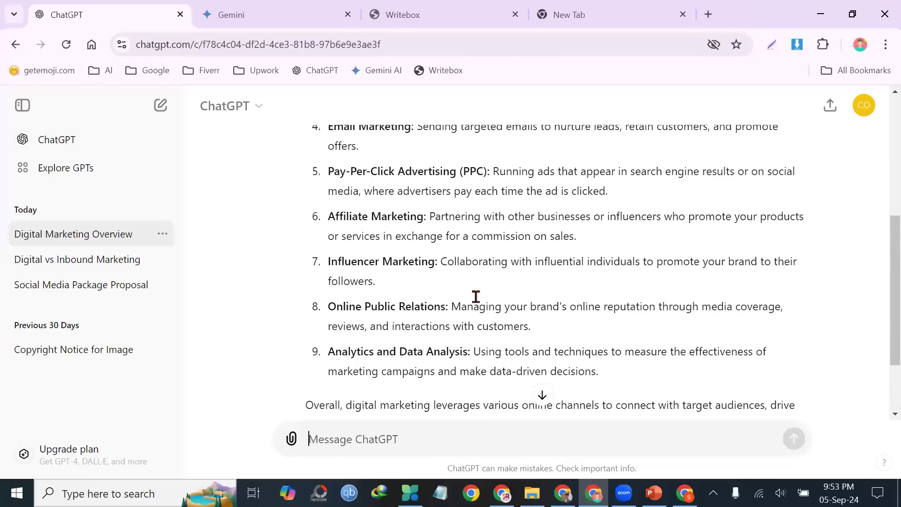
{"action": "scroll", "coordinate": [475, 296], "scroll_direction": "up", "scroll_amount": 6}
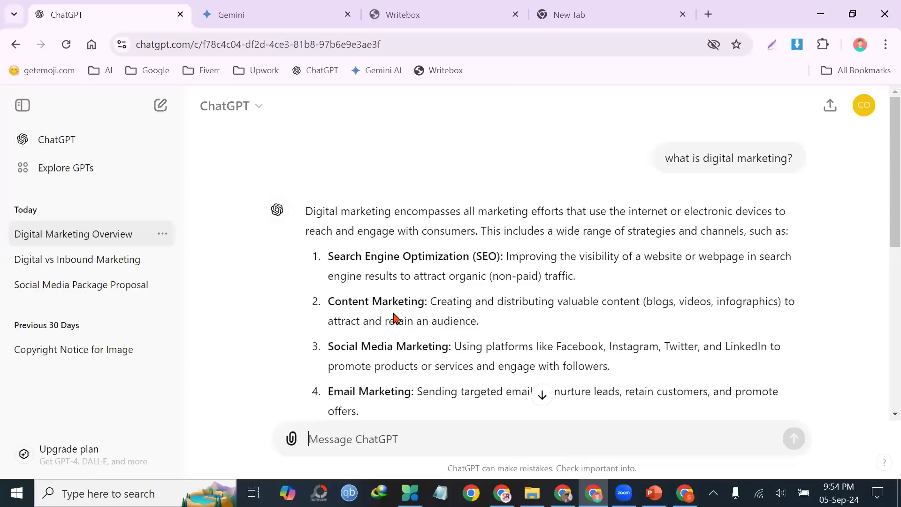
{"action": "left_click_drag", "start_coordinate": [328, 391], "coordinate": [411, 390]}
{"action": "key", "text": "ctrl+c"}
{"action": "left_click", "coordinate": [397, 440]}
{"action": "key", "text": "ctrl+v"}
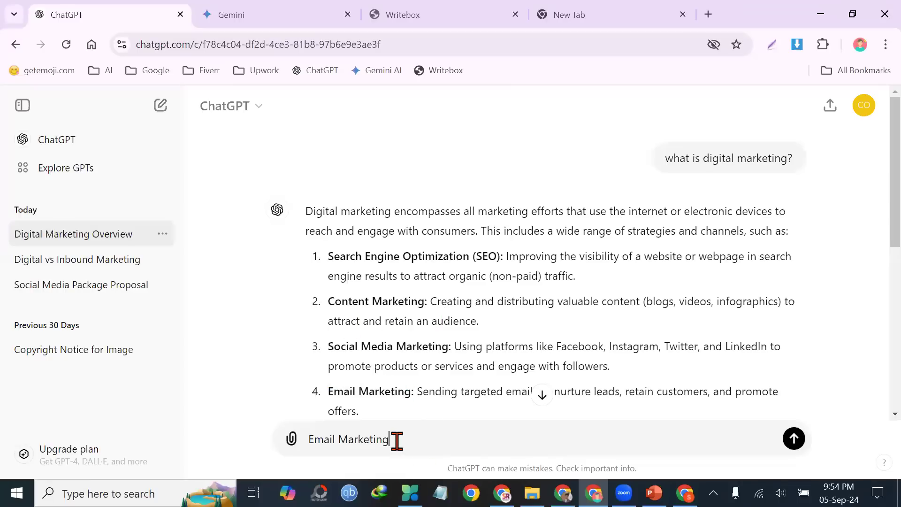
{"action": "left_click", "coordinate": [313, 438]}
{"action": "type", "text": "can you teach me"}
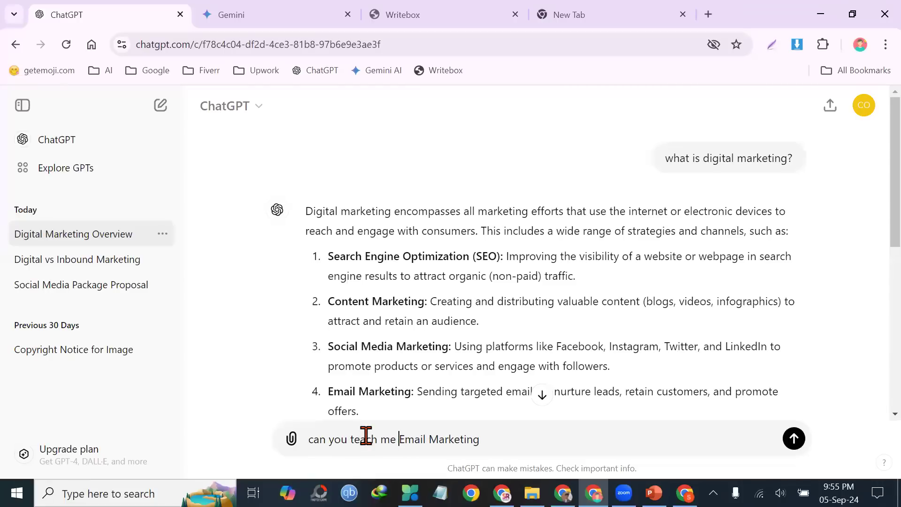
{"action": "left_click", "coordinate": [793, 438]}
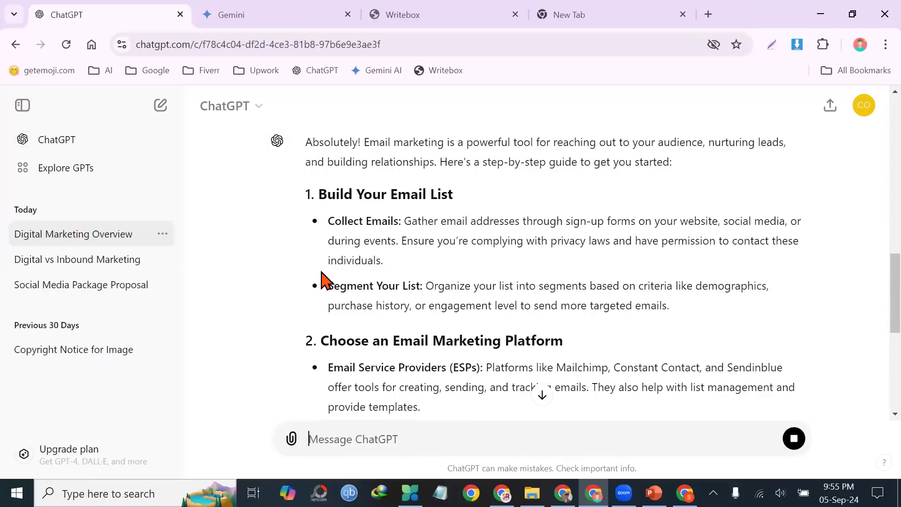
- Read through the email marketing guide from building the list to the closing section on analyzing and improving
{"action": "scroll", "coordinate": [323, 280], "scroll_direction": "down", "scroll_amount": 2}
{"action": "scroll", "coordinate": [575, 266], "scroll_direction": "down", "scroll_amount": 2}
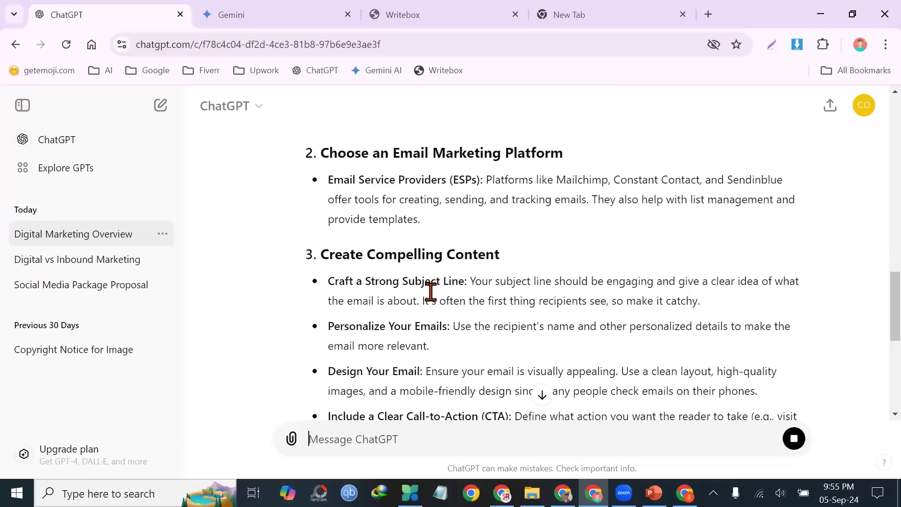
{"action": "scroll", "coordinate": [430, 293], "scroll_direction": "down", "scroll_amount": 3}
{"action": "scroll", "coordinate": [444, 283], "scroll_direction": "down", "scroll_amount": 3}
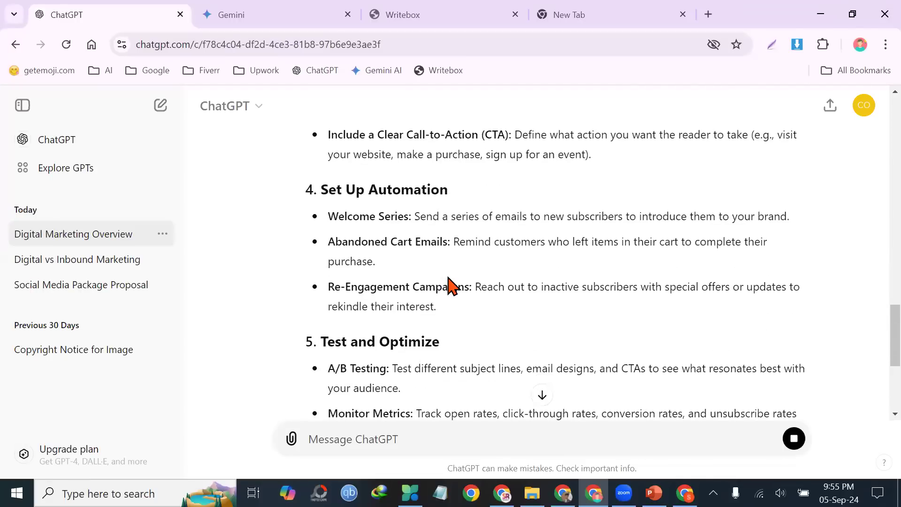
{"action": "scroll", "coordinate": [443, 280], "scroll_direction": "down", "scroll_amount": 2}
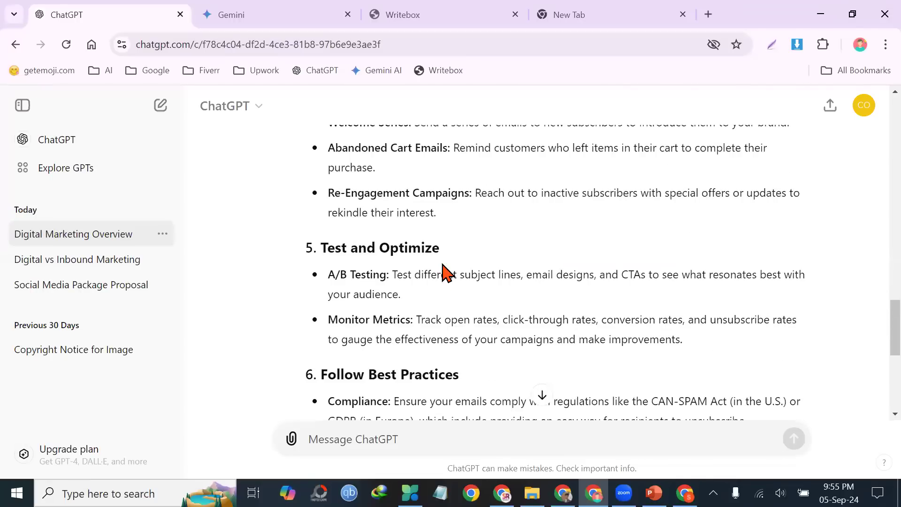
{"action": "scroll", "coordinate": [444, 268], "scroll_direction": "down", "scroll_amount": 2}
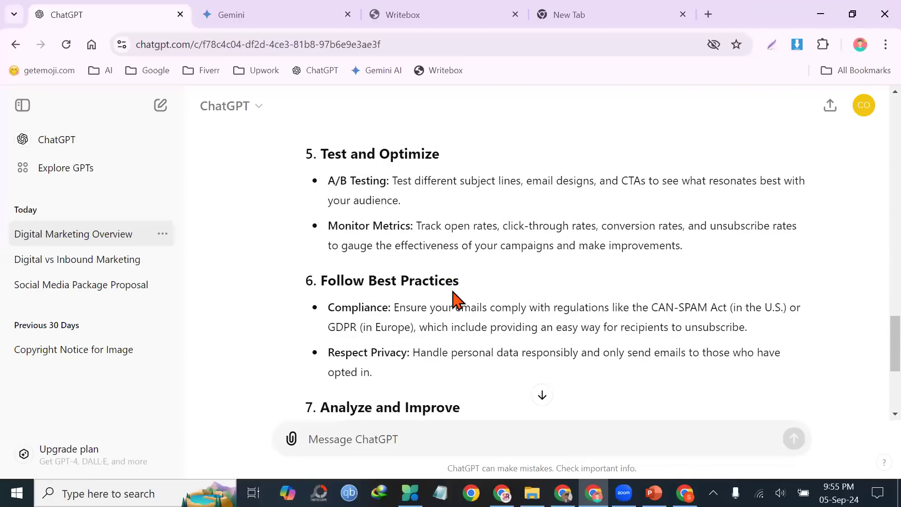
{"action": "scroll", "coordinate": [453, 301], "scroll_direction": "down", "scroll_amount": 2}
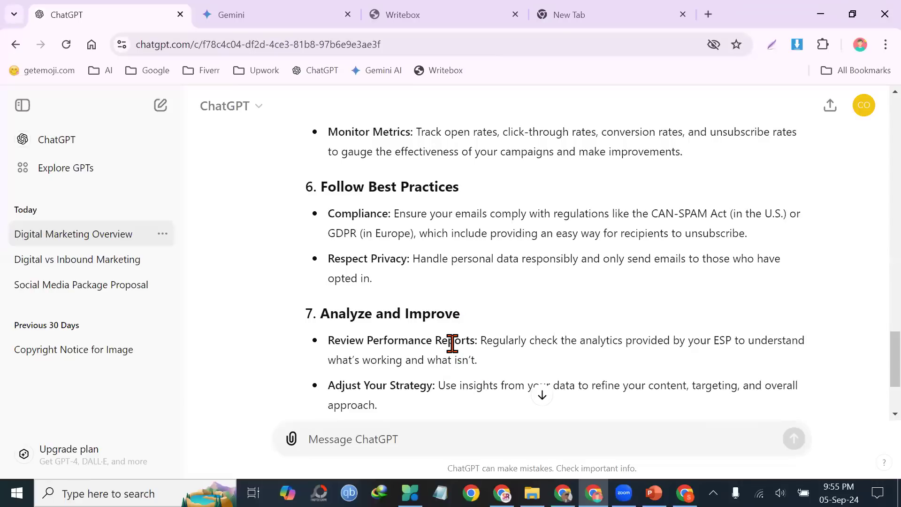
{"action": "scroll", "coordinate": [450, 342], "scroll_direction": "down", "scroll_amount": 2}
{"action": "scroll", "coordinate": [452, 345], "scroll_direction": "down", "scroll_amount": 1}
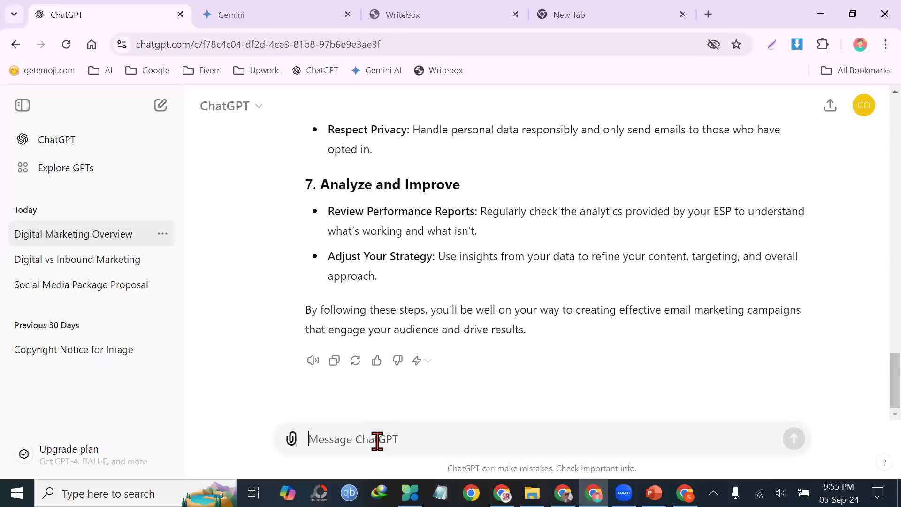
- Ask ChatGPT "how to cook an omlete" and read the recipe through to the omelet tips
{"action": "type", "text": "how t"}
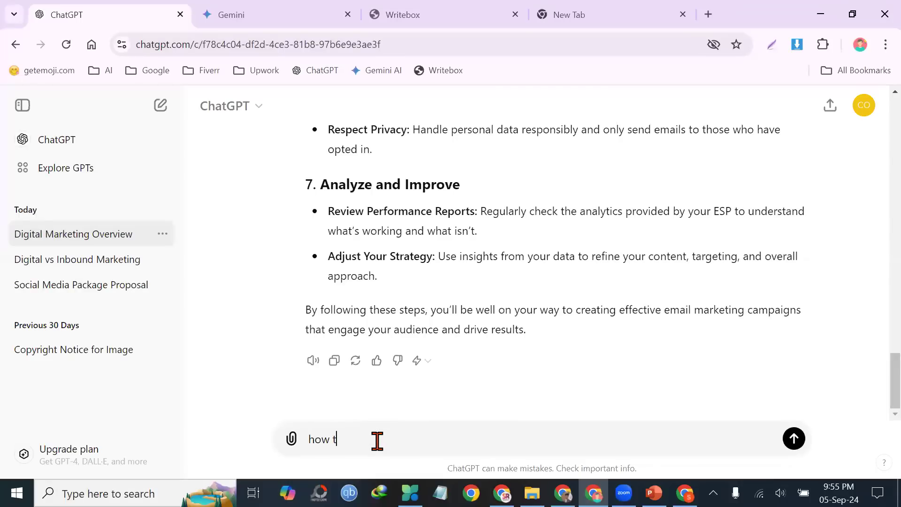
{"action": "type", "text": "o cook an omlete"}
{"action": "key", "text": "Return"}
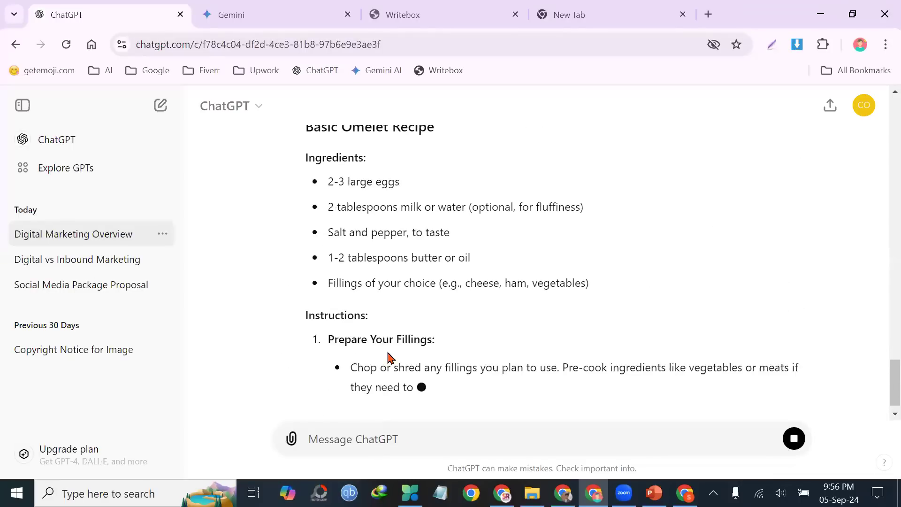
{"action": "scroll", "coordinate": [389, 357], "scroll_direction": "up", "scroll_amount": 2}
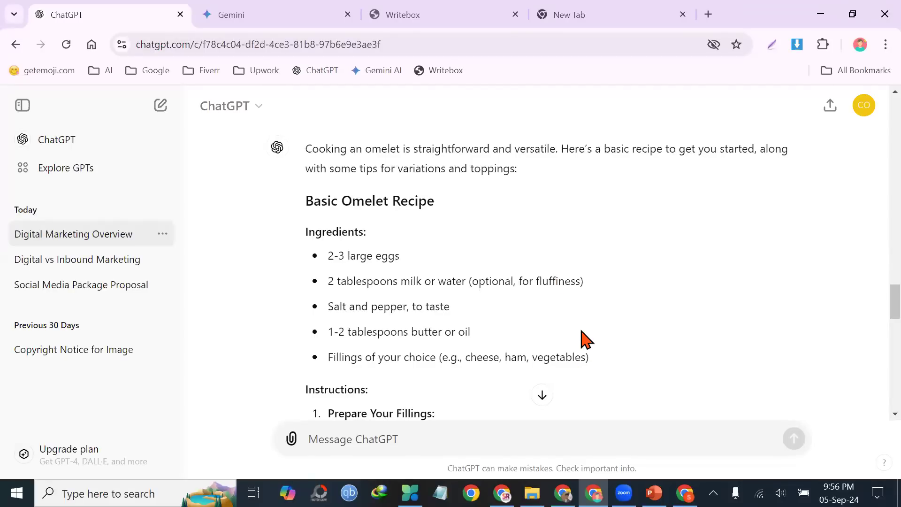
{"action": "scroll", "coordinate": [586, 338], "scroll_direction": "down", "scroll_amount": 2}
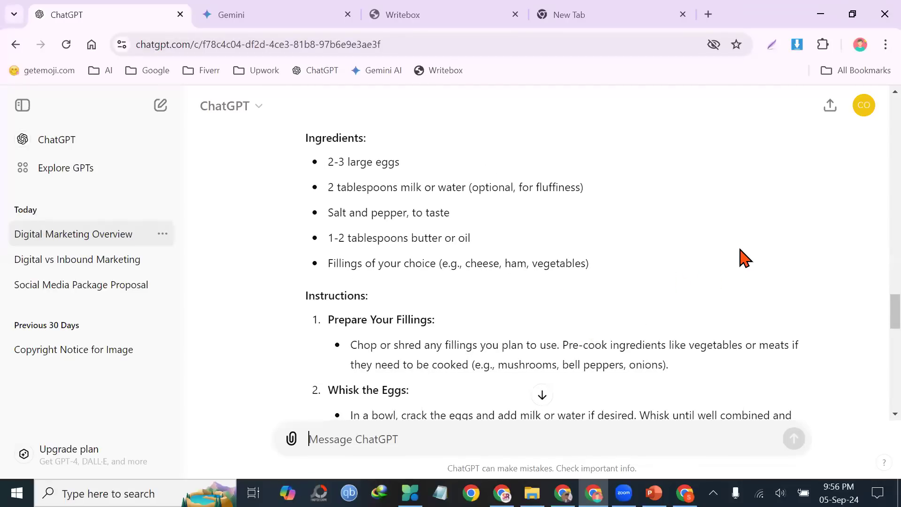
{"action": "scroll", "coordinate": [676, 297], "scroll_direction": "down", "scroll_amount": 2}
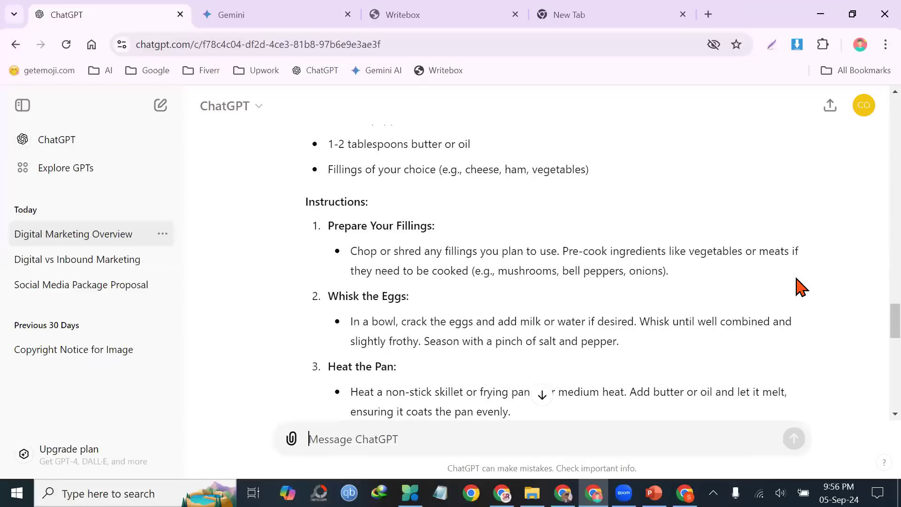
{"action": "scroll", "coordinate": [798, 291], "scroll_direction": "down", "scroll_amount": 8}
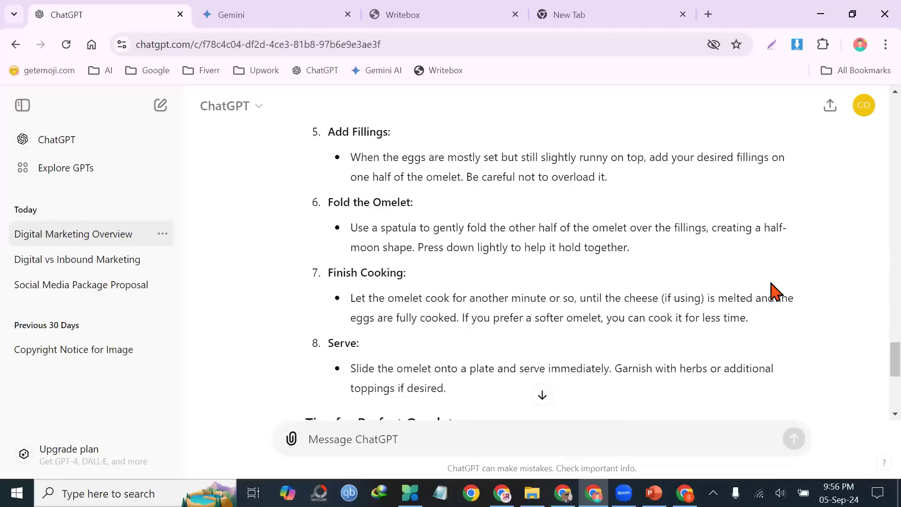
{"action": "scroll", "coordinate": [760, 298], "scroll_direction": "down", "scroll_amount": 2}
{"action": "scroll", "coordinate": [732, 319], "scroll_direction": "down", "scroll_amount": 4}
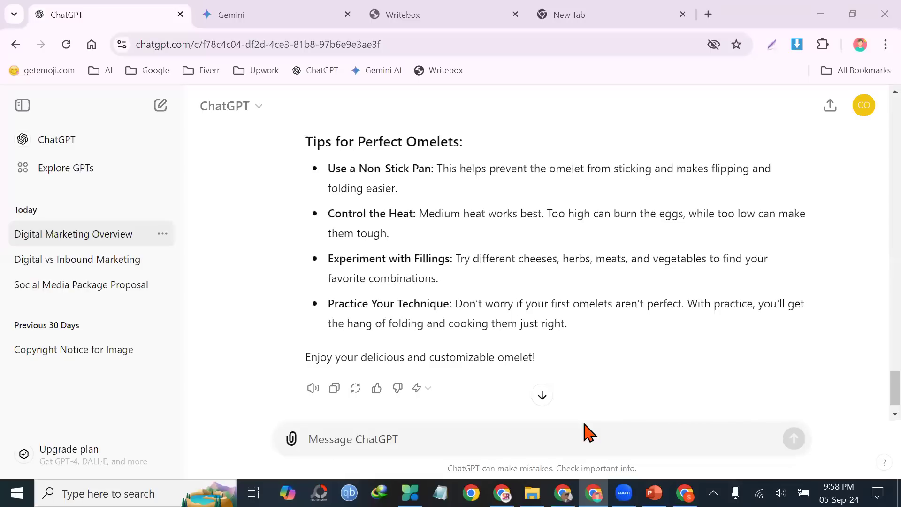
- Draft a misspelled self-introduction in the ChatGPT message: "i ma", the person's full name, and "i knooowewewewe dgtl mrtkng"
{"action": "left_click", "coordinate": [607, 442]}
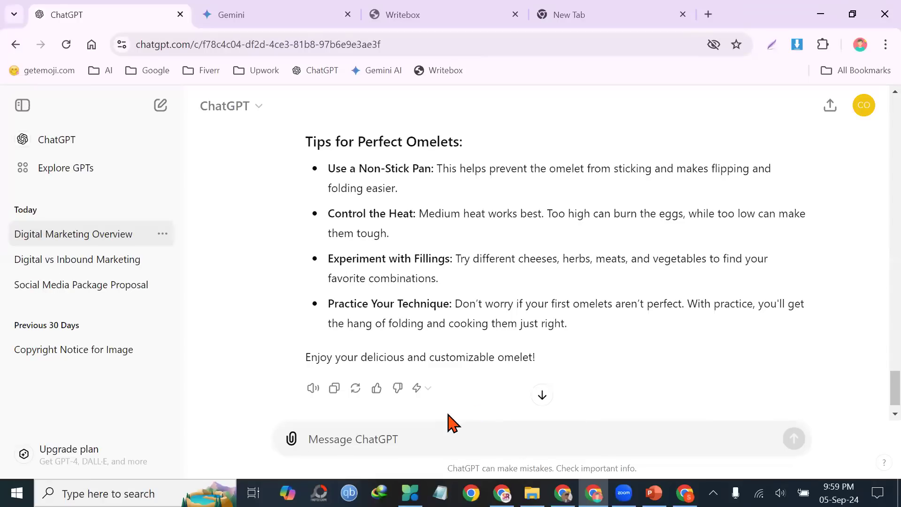
{"action": "type", "text": "i"}
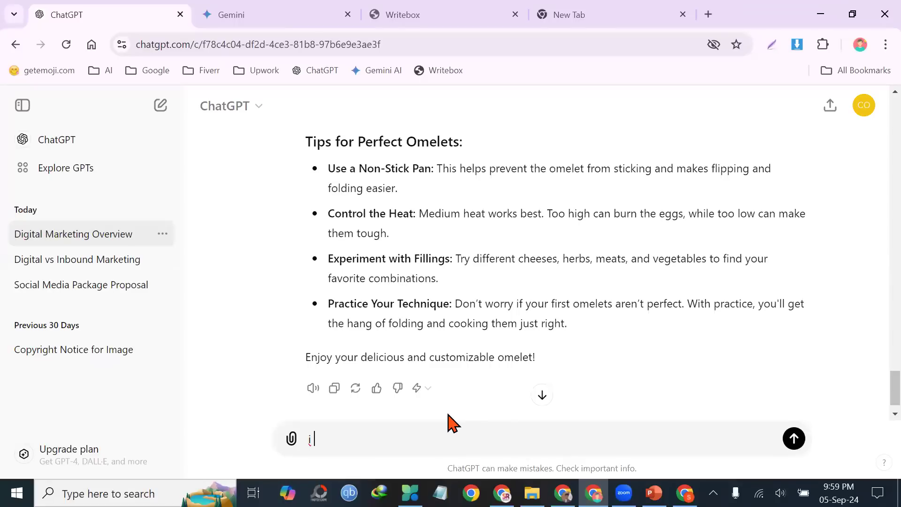
{"action": "type", "text": " m"}
{"action": "key", "text": "BackSpace"}
{"action": "type", "text": "ma d"}
{"action": "key", "text": "BackSpace"}
{"action": "type", "text": "shaiek ahmed. i"}
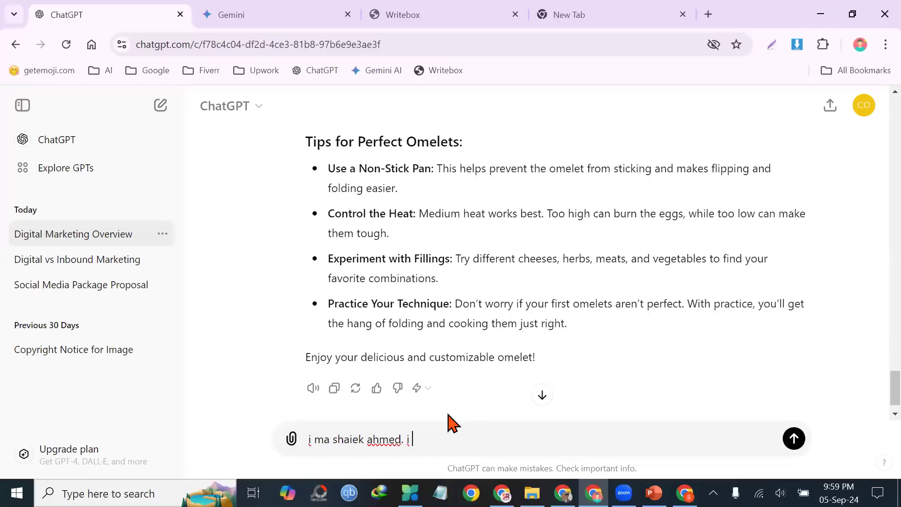
{"action": "type", "text": " kneewewewewe"}
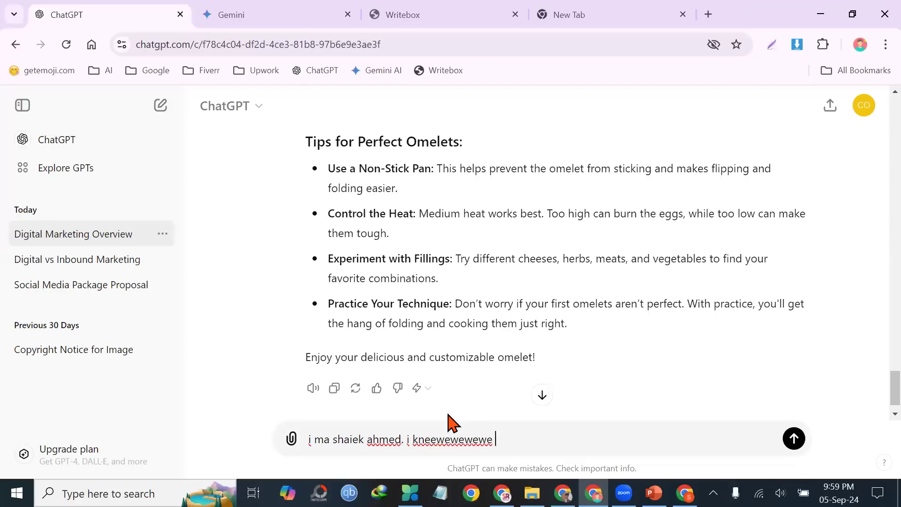
{"action": "left_click_drag", "start_coordinate": [436, 441], "coordinate": [430, 442]}
{"action": "type", "text": "ooo"}
{"action": "left_click", "coordinate": [506, 441]}
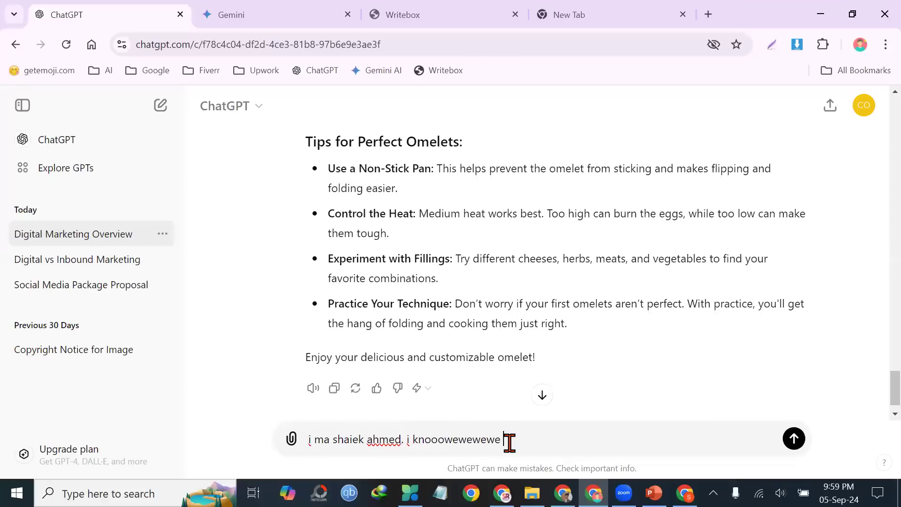
{"action": "type", "text": "agtlm"}
{"action": "key", "text": "BackSpace"}
{"action": "type", "text": "m"}
{"action": "type", "text": "kng"}
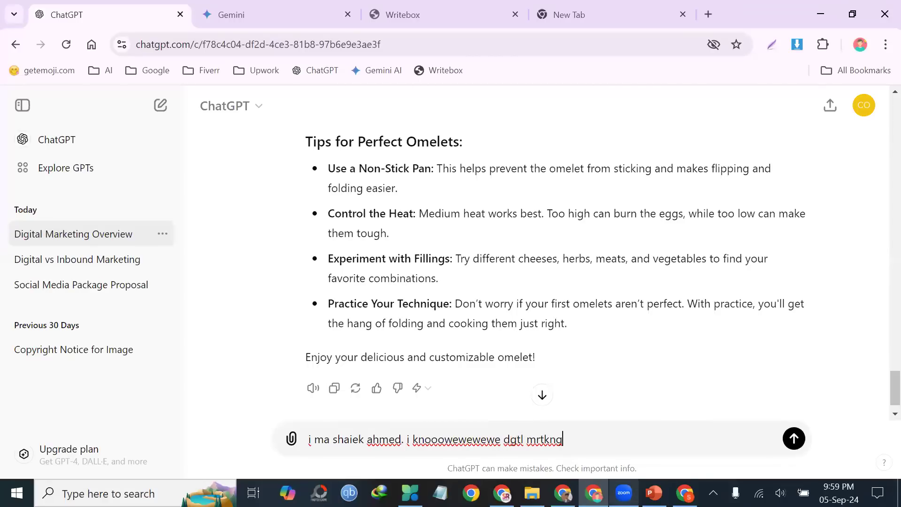
- Change "mrtkng" to "mrtker." in the draft and add "i havvvveeeeeeeeee 4 yer exprnce in this filed."
{"action": "mouse_move", "coordinate": [623, 493]}
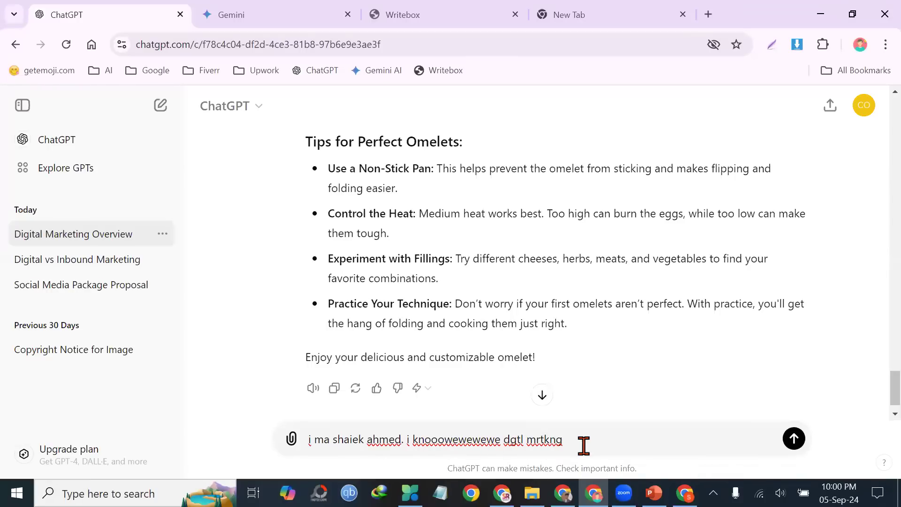
{"action": "key", "text": "BackSpace"}
{"action": "key", "text": "BackSpace"}
{"action": "type", "text": "er. i havvvveeeeeeeeee 4"}
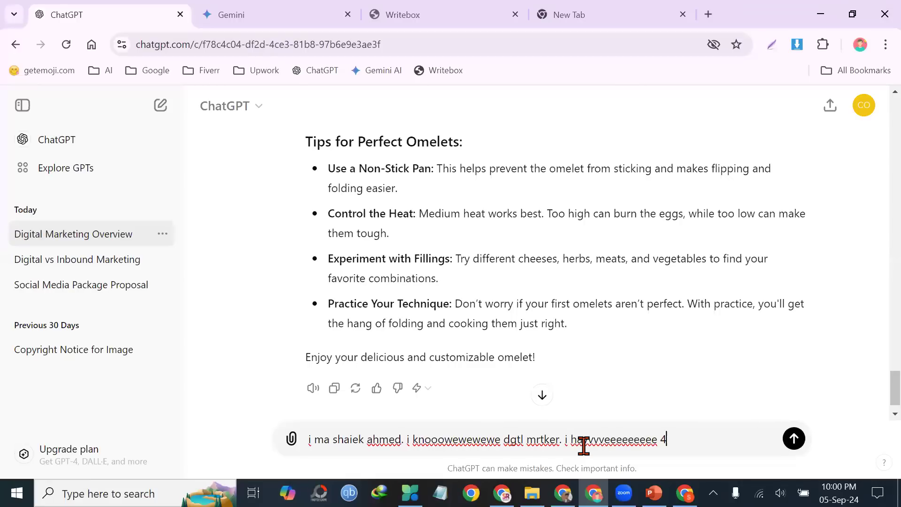
{"action": "type", "text": " yer exprnce"}
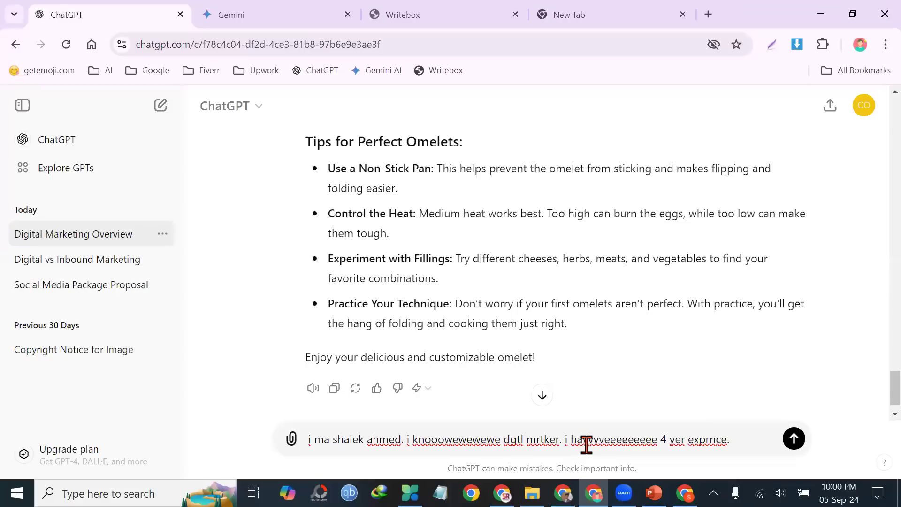
{"action": "type", "text": " in this f"}
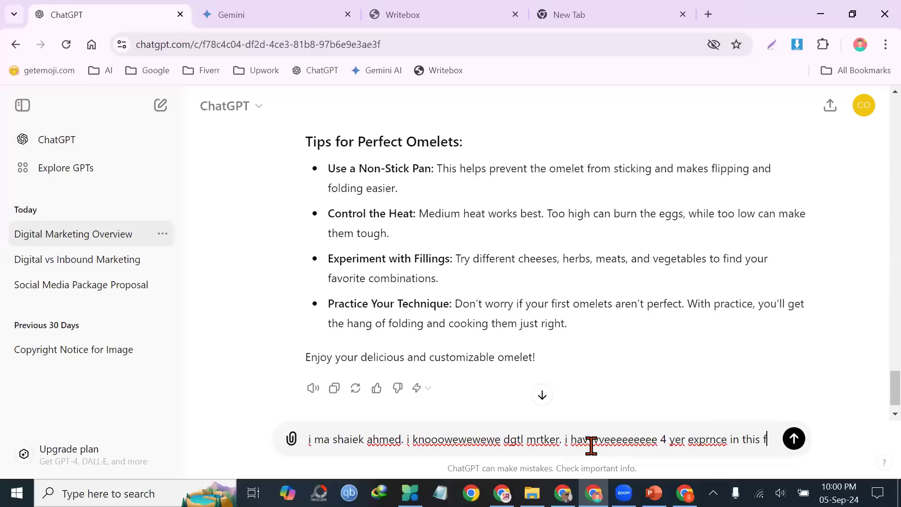
{"action": "type", "text": "iled."}
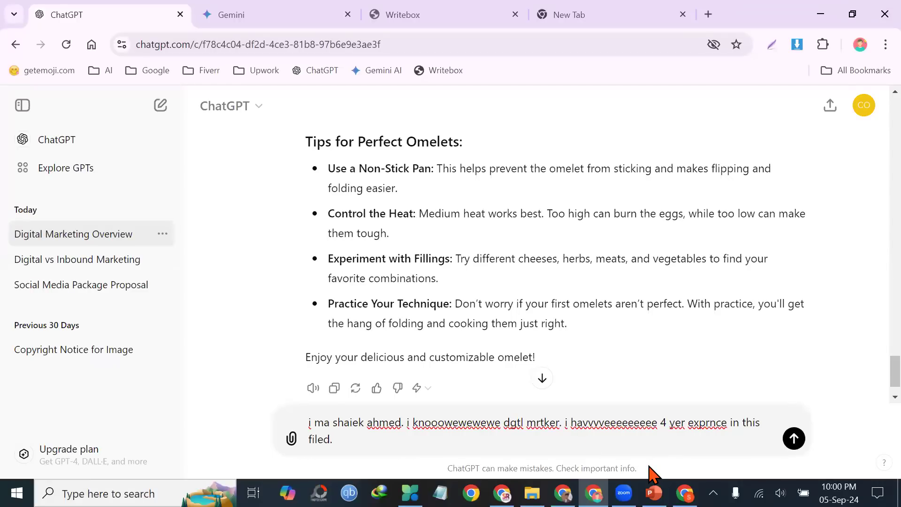
- Append the instruction "- rewrtie this" to the misspelled introduction and send it to ChatGPT
{"action": "type", "text": "- rewrtiie this"}
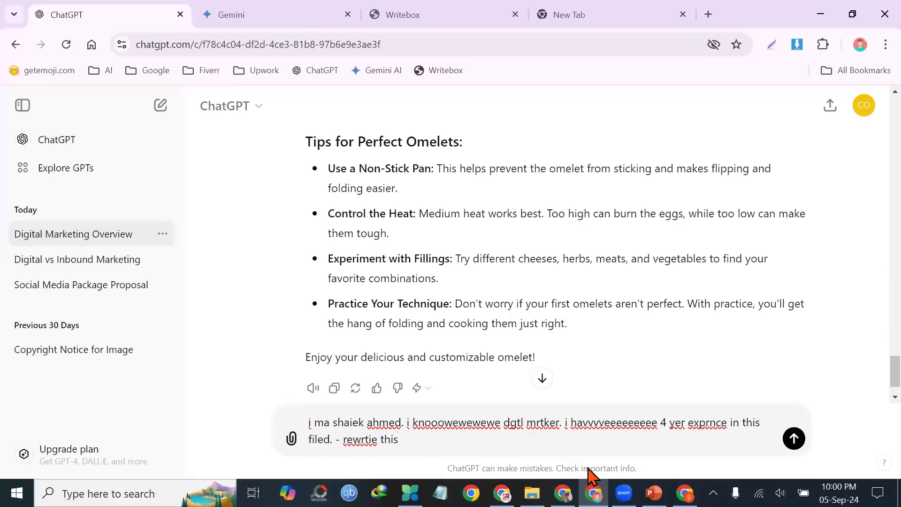
{"action": "scroll", "coordinate": [627, 374], "scroll_direction": "down", "scroll_amount": 1}
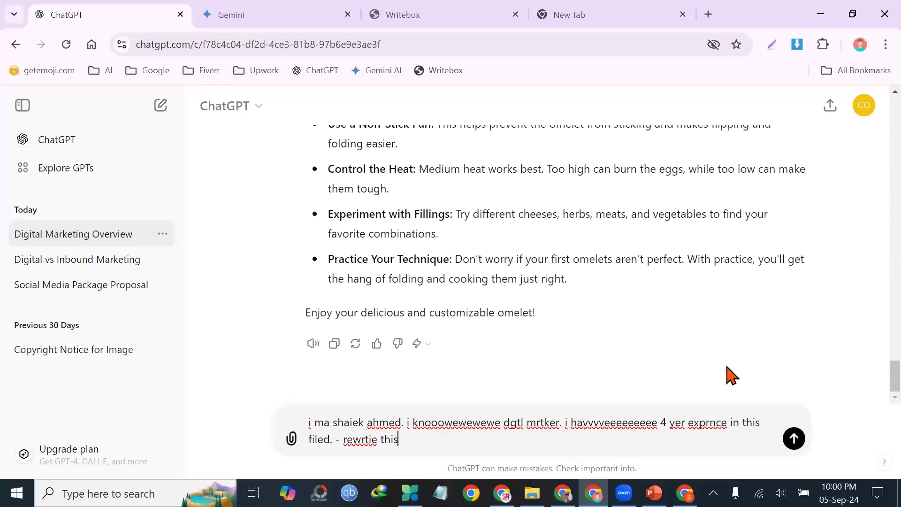
{"action": "left_click", "coordinate": [793, 438]}
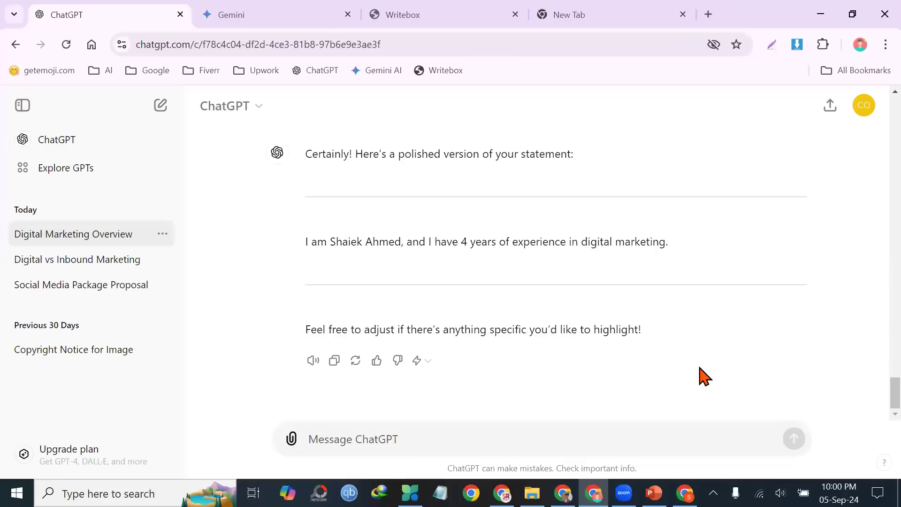
- Copy the whole misspelled introduction from the sent message and paste it into a new ChatGPT message
{"action": "scroll", "coordinate": [572, 286], "scroll_direction": "up", "scroll_amount": 2}
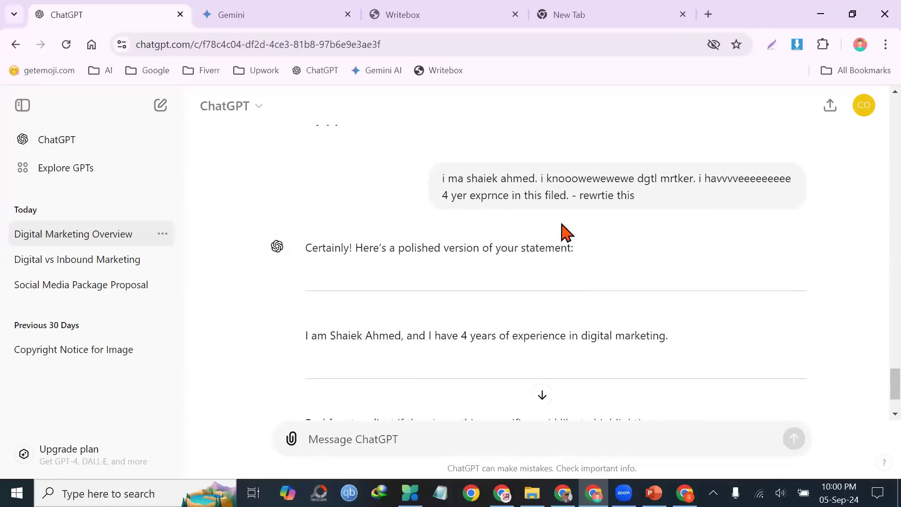
{"action": "left_click_drag", "start_coordinate": [640, 200], "coordinate": [444, 187]}
{"action": "left_click", "coordinate": [439, 185]}
{"action": "triple_click", "coordinate": [439, 190]}
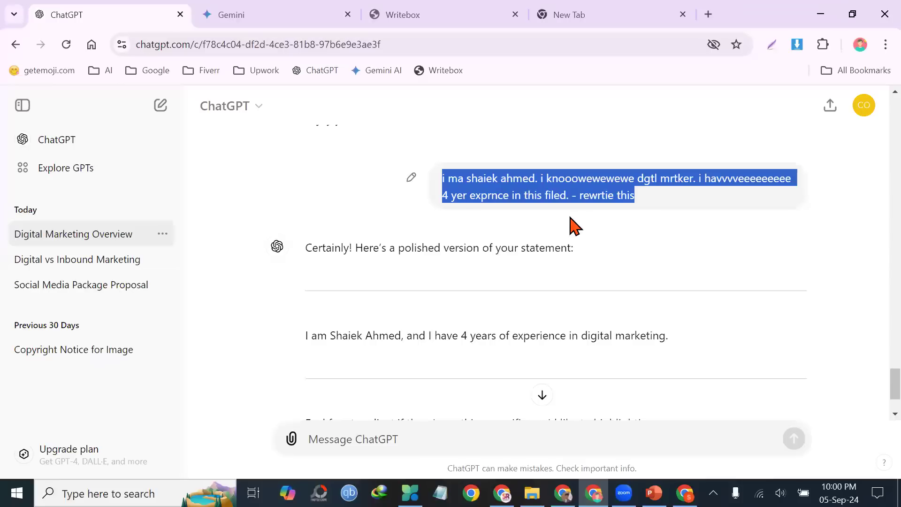
{"action": "scroll", "coordinate": [708, 204], "scroll_direction": "down", "scroll_amount": 2}
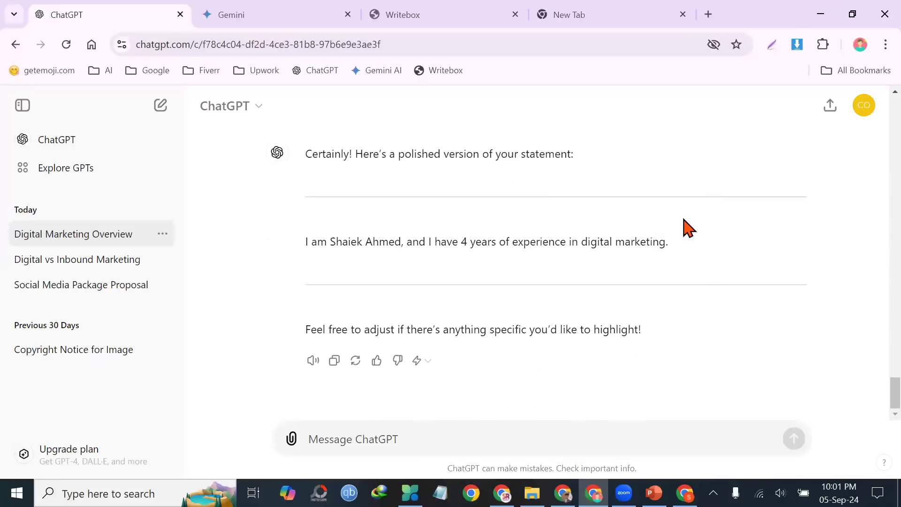
{"action": "left_click", "coordinate": [474, 440]}
{"action": "key", "text": "ctrl+v"}
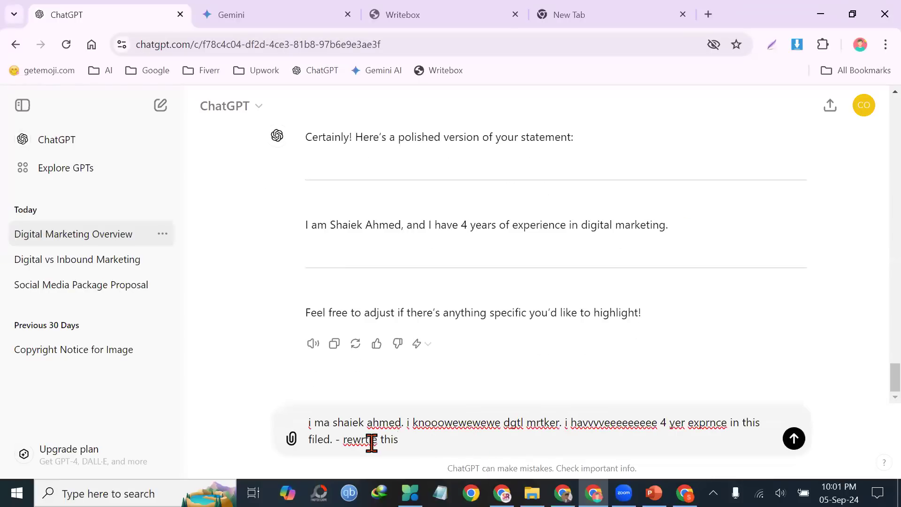
{"action": "left_click_drag", "start_coordinate": [342, 440], "coordinate": [402, 444]}
{"action": "key", "text": "BackSpace"}
{"action": "type", "text": "wrtie this"}
{"action": "key", "text": "BackSpace"}
{"action": "key", "text": "BackSpace"}
{"action": "key", "text": "BackSpace"}
{"action": "key", "text": "BackSpace"}
{"action": "type", "text": "this sentence"}
- Replace the instruction after the dash with "make it error free", send the message and view the revised statement
{"action": "left_click_drag", "start_coordinate": [451, 440], "coordinate": [343, 440]}
{"action": "key", "text": "BackSpace"}
{"action": "type", "text": "ove"}
{"action": "key", "text": "BackSpace"}
{"action": "key", "text": "BackSpace"}
{"action": "key", "text": "BackSpace"}
{"action": "type", "text": "majke"}
{"action": "key", "text": "BackSpace"}
{"action": "key", "text": "BackSpace"}
{"action": "key", "text": "BackSpace"}
{"action": "type", "text": "ke it error free"}
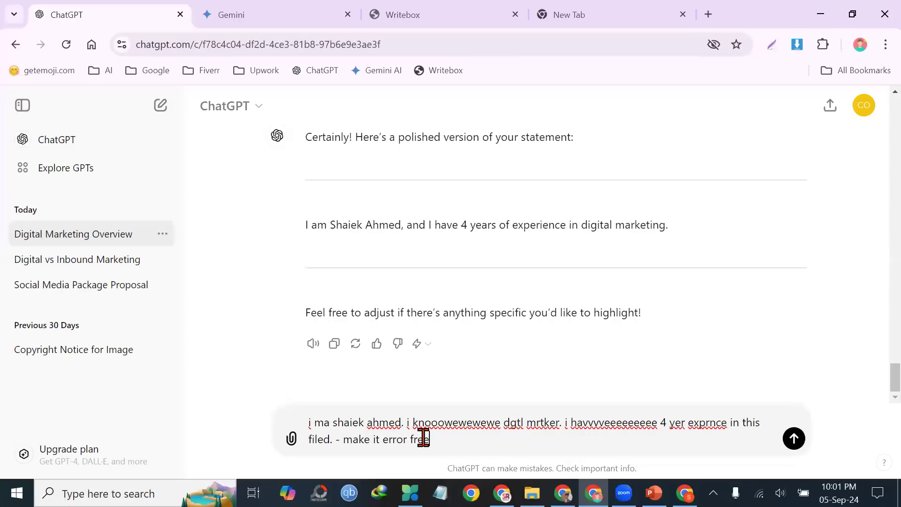
{"action": "left_click", "coordinate": [793, 439]}
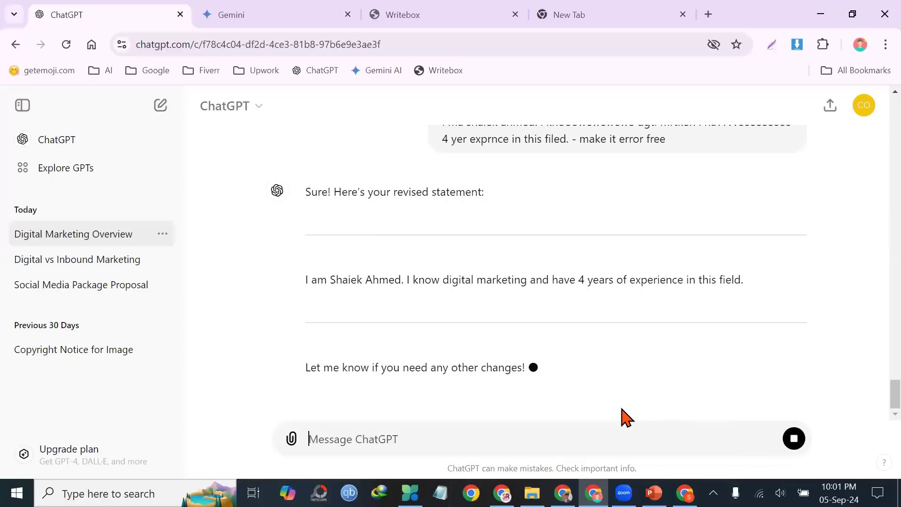
{"action": "scroll", "coordinate": [746, 234], "scroll_direction": "up", "scroll_amount": 2}
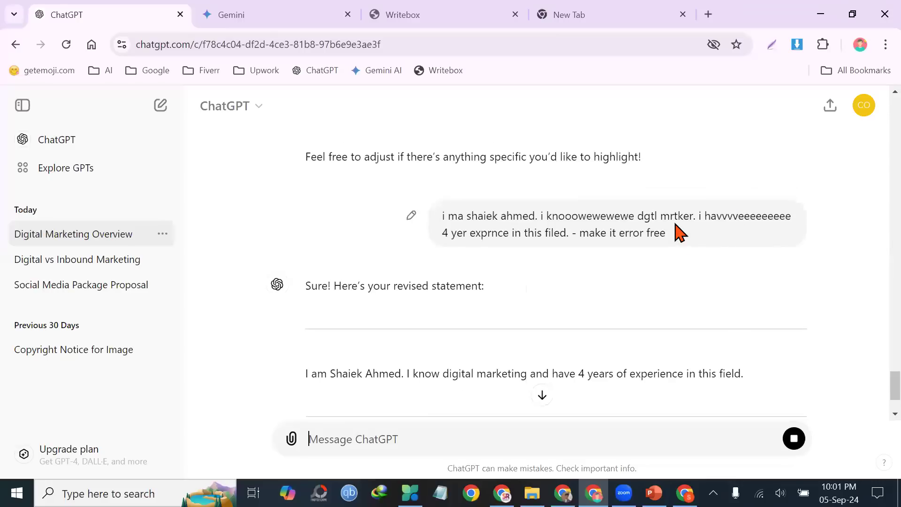
{"action": "scroll", "coordinate": [624, 375], "scroll_direction": "down", "scroll_amount": 3}
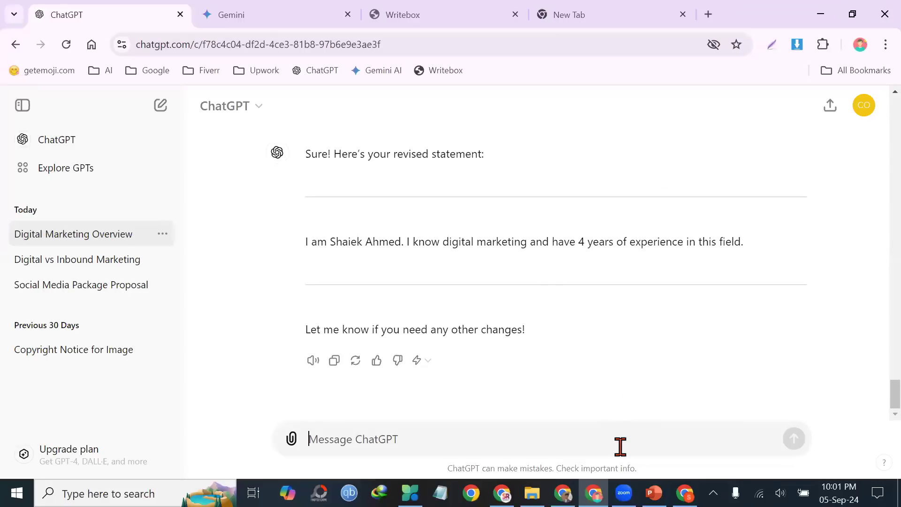
- Close the ESET Internet Security window, then copy the sent misspelled introduction with its instruction into a new ChatGPT message
{"action": "scroll", "coordinate": [678, 281], "scroll_direction": "up", "scroll_amount": 2}
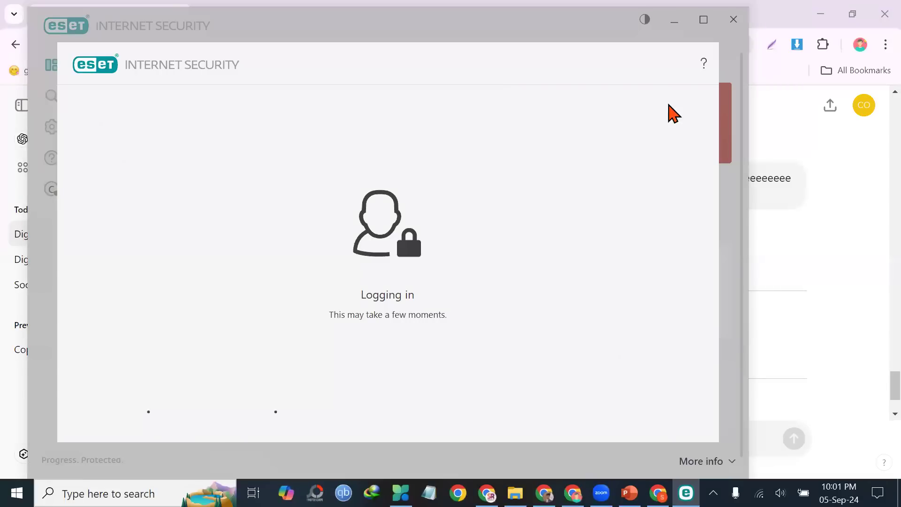
{"action": "left_click", "coordinate": [734, 21]}
{"action": "left_click_drag", "start_coordinate": [674, 195], "coordinate": [437, 181]}
{"action": "left_click", "coordinate": [435, 182]}
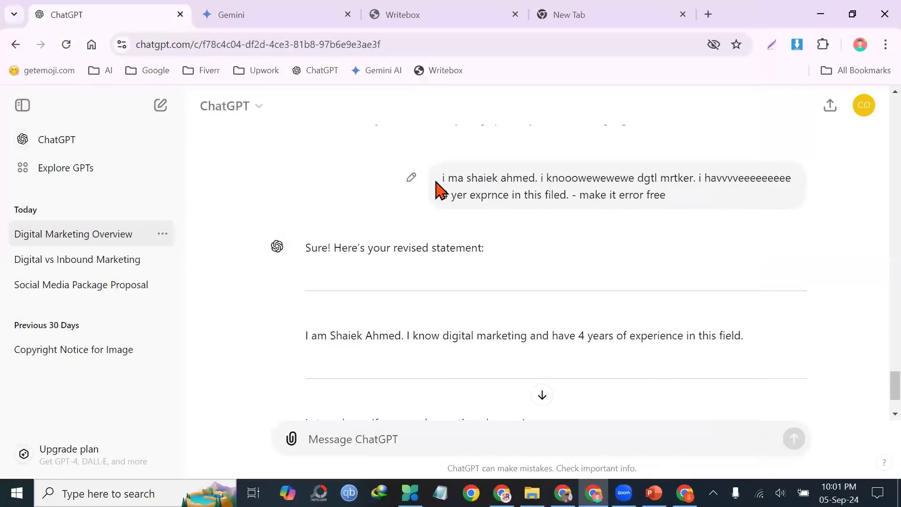
{"action": "triple_click", "coordinate": [444, 178]}
{"action": "key", "text": "ctrl+c"}
{"action": "left_click", "coordinate": [518, 440]}
{"action": "key", "text": "ctrl+v"}
- Change "error" to "mistakes" in the draft so the instruction reads "make it mistakes free", and send it
{"action": "double_click", "coordinate": [392, 440]}
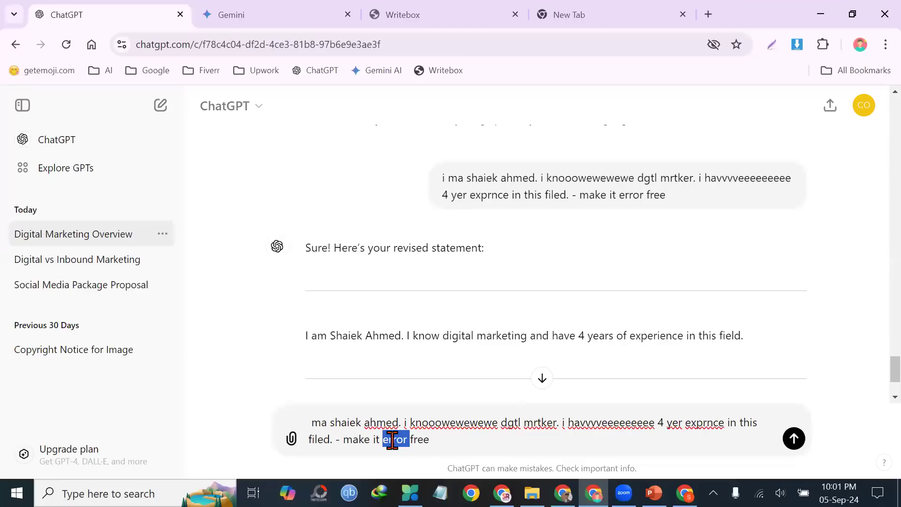
{"action": "type", "text": "mistakes"}
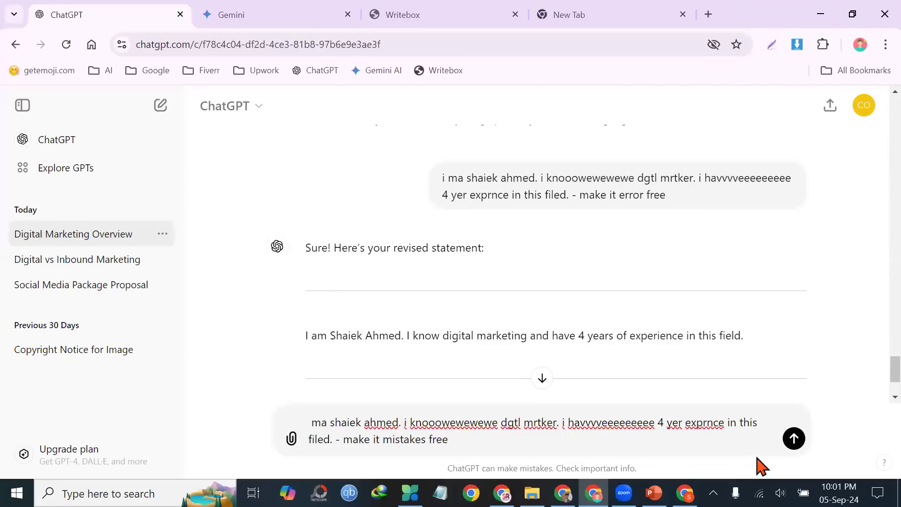
{"action": "left_click", "coordinate": [793, 439]}
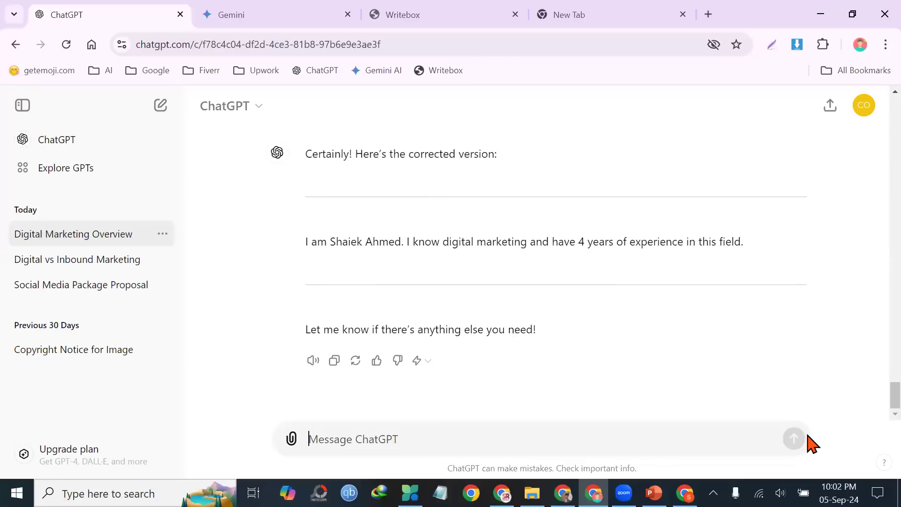
- Compare the corrected version with the earlier reply, then regenerate the latest response
{"action": "scroll", "coordinate": [746, 382], "scroll_direction": "up", "scroll_amount": 5}
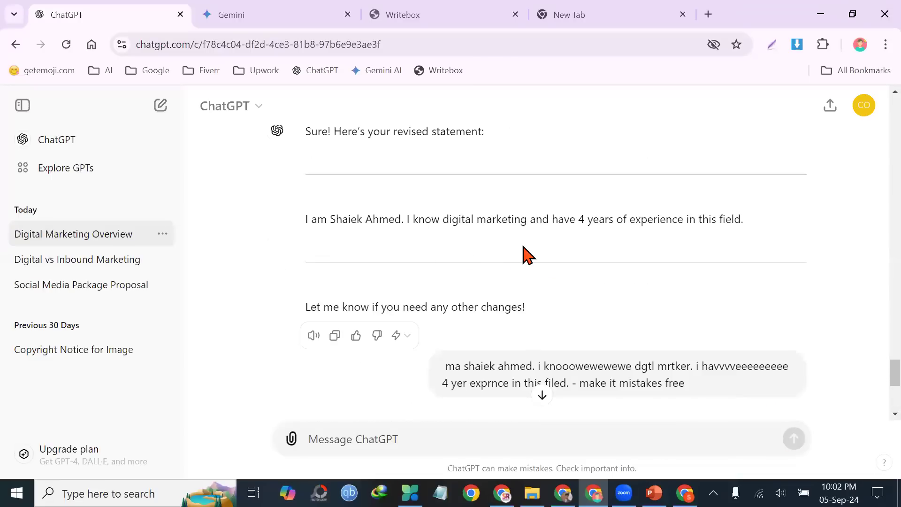
{"action": "scroll", "coordinate": [523, 254], "scroll_direction": "down", "scroll_amount": 5}
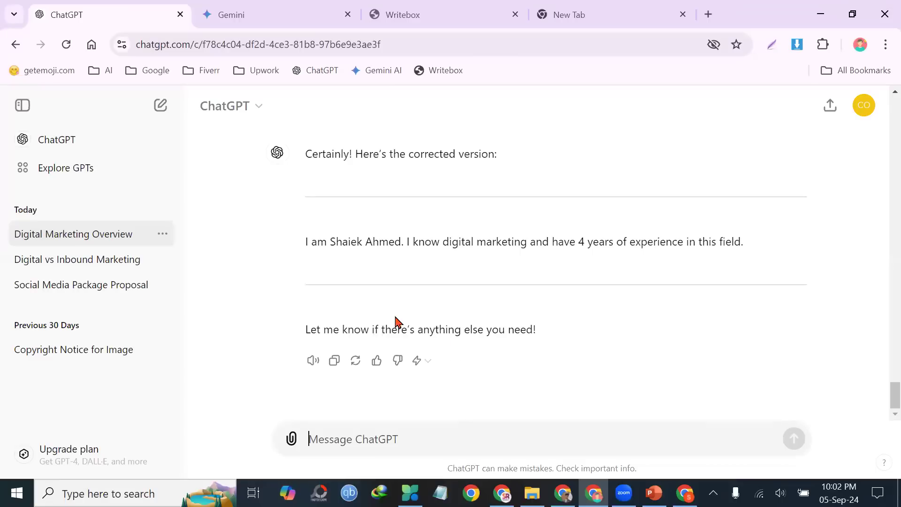
{"action": "left_click", "coordinate": [356, 364]}
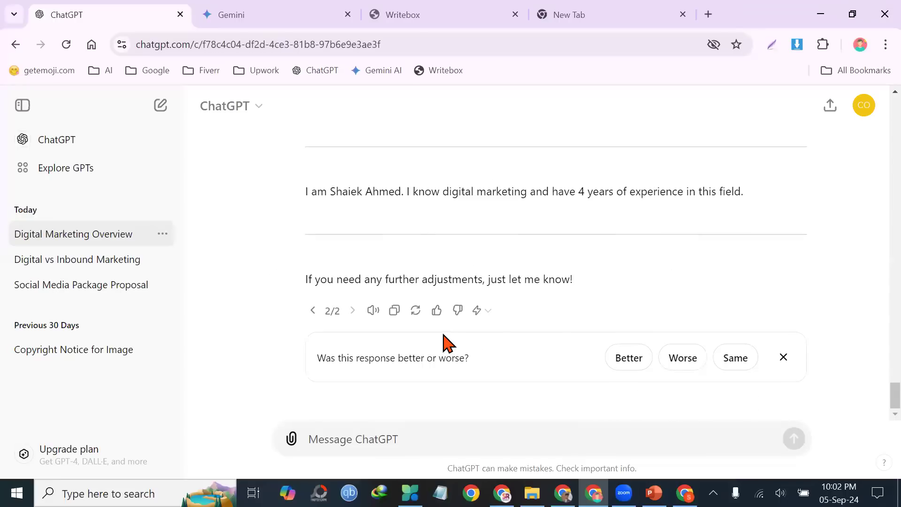
{"action": "scroll", "coordinate": [406, 311], "scroll_direction": "up", "scroll_amount": 2}
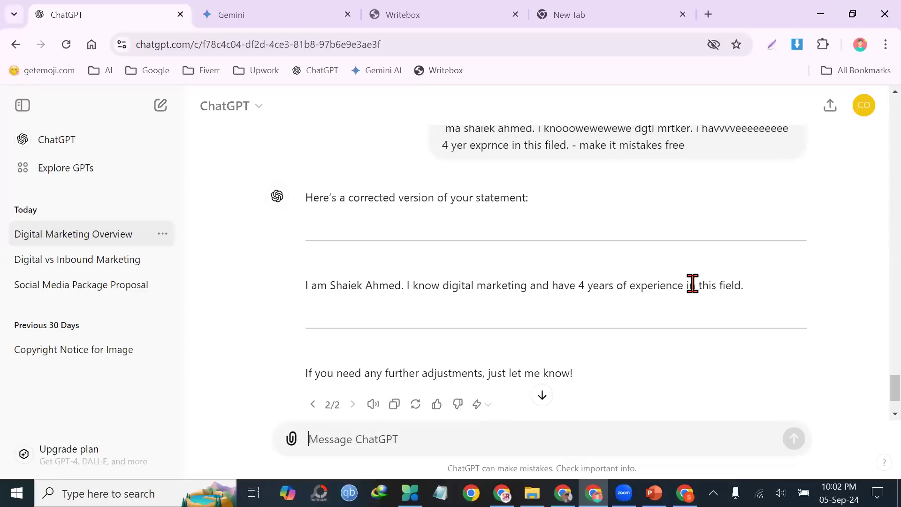
- Copy the corrected introduction sentence from the regenerated reply and paste it into a new message
{"action": "left_click_drag", "start_coordinate": [746, 286], "coordinate": [191, 294]}
{"action": "left_click_drag", "start_coordinate": [282, 293], "coordinate": [305, 284]}
{"action": "key", "text": "ctrl+c"}
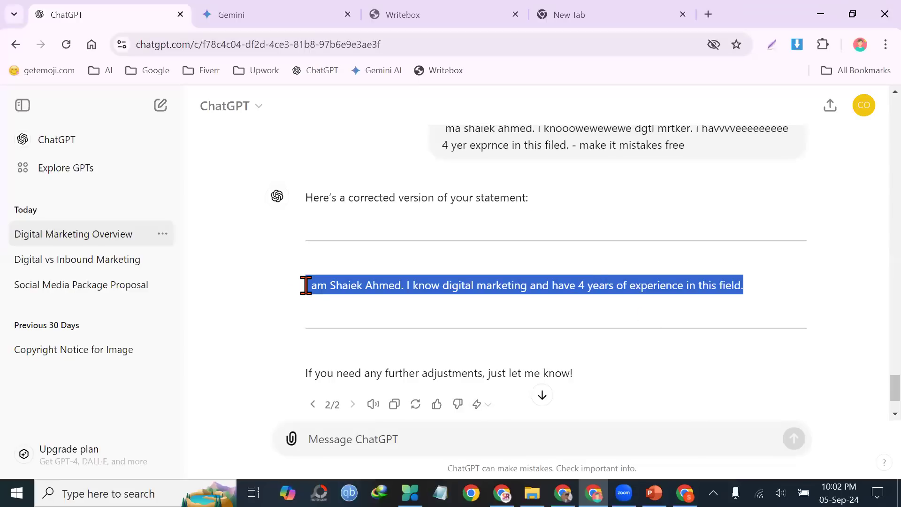
{"action": "left_click", "coordinate": [389, 448]}
{"action": "key", "text": "ctrl+v"}
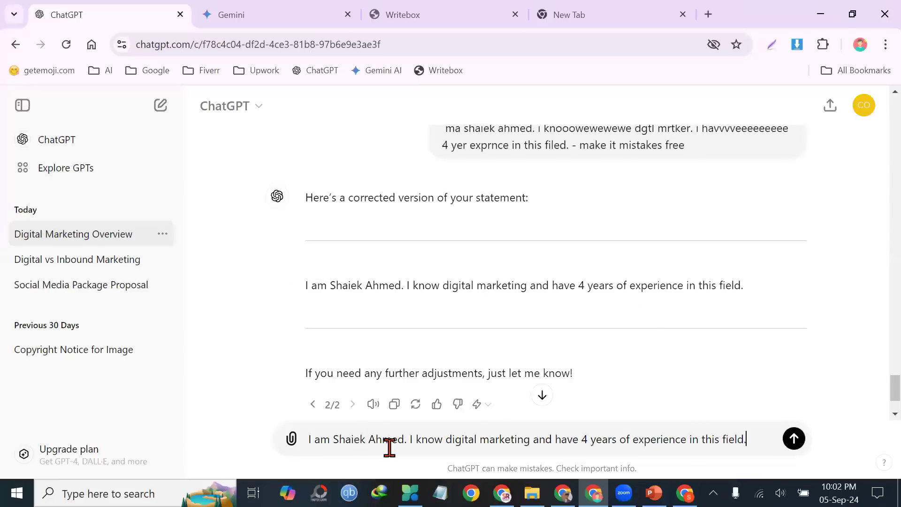
- Append "i can easly handle your brands social media accounts and grow them. the charge will be 250 dollars per month." to the draft
{"action": "type", "text": "i can easly"}
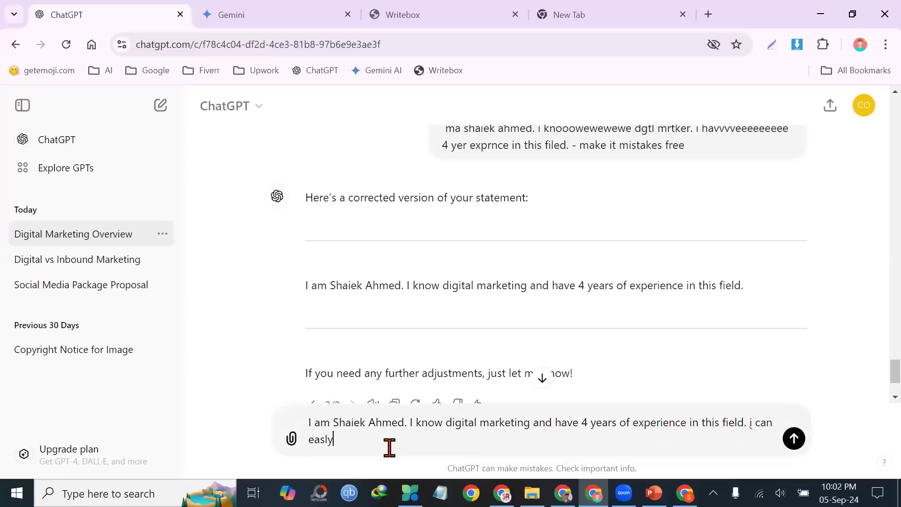
{"action": "type", "text": " handle your social me"}
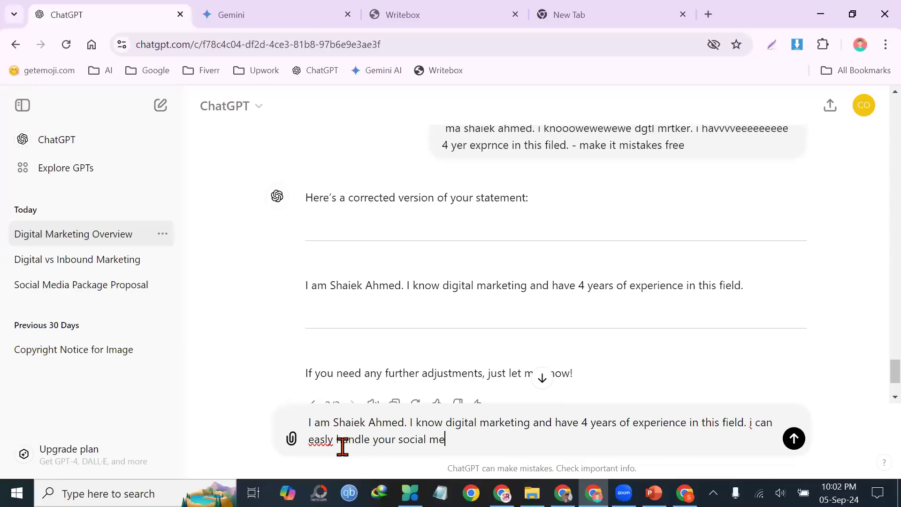
{"action": "left_click", "coordinate": [398, 439]}
{"action": "type", "text": "brands"}
{"action": "left_click", "coordinate": [488, 439]}
{"action": "type", "text": "dia"}
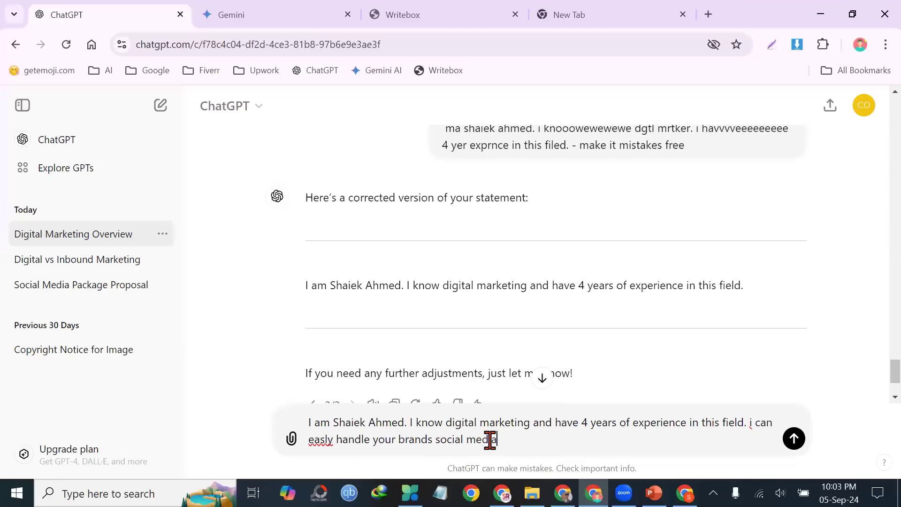
{"action": "type", "text": " accounts and grow"}
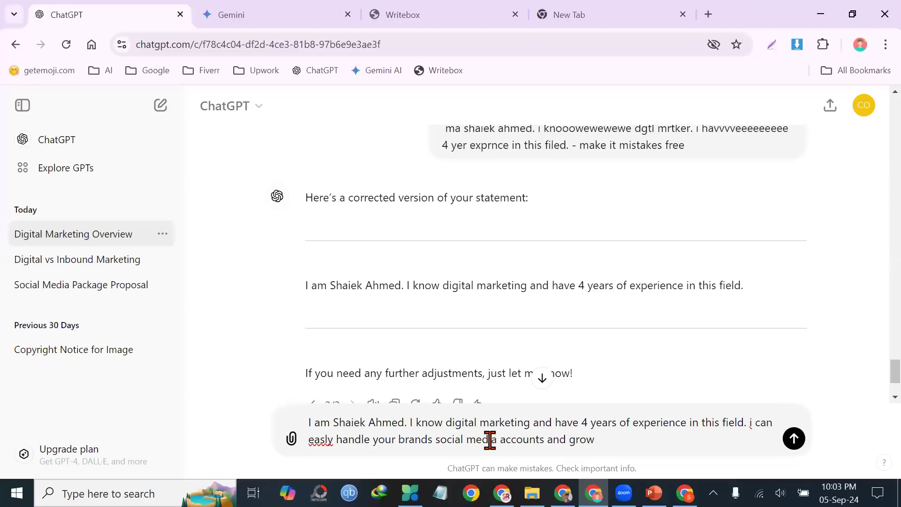
{"action": "type", "text": " othem. the charge w"}
{"action": "type", "text": "ill "}
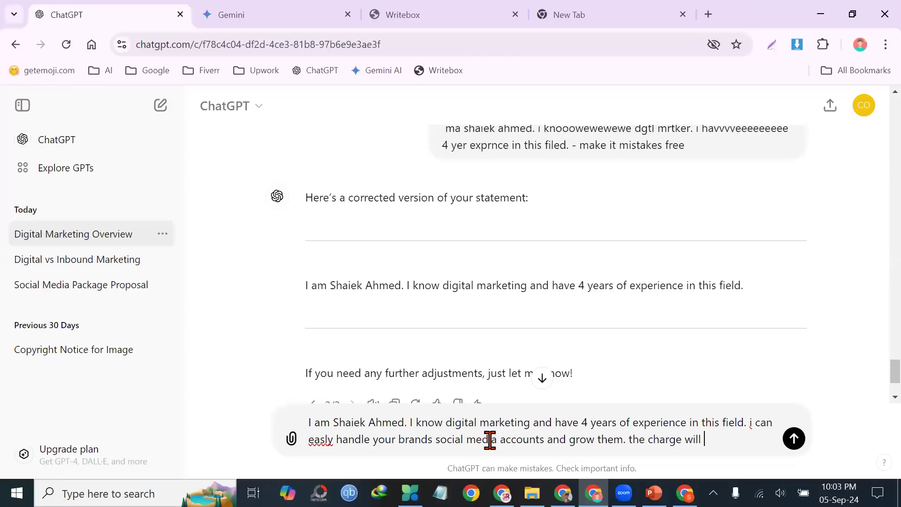
{"action": "type", "text": "be 250"}
{"action": "type", "text": " dollars p"}
{"action": "type", "text": "er month. "}
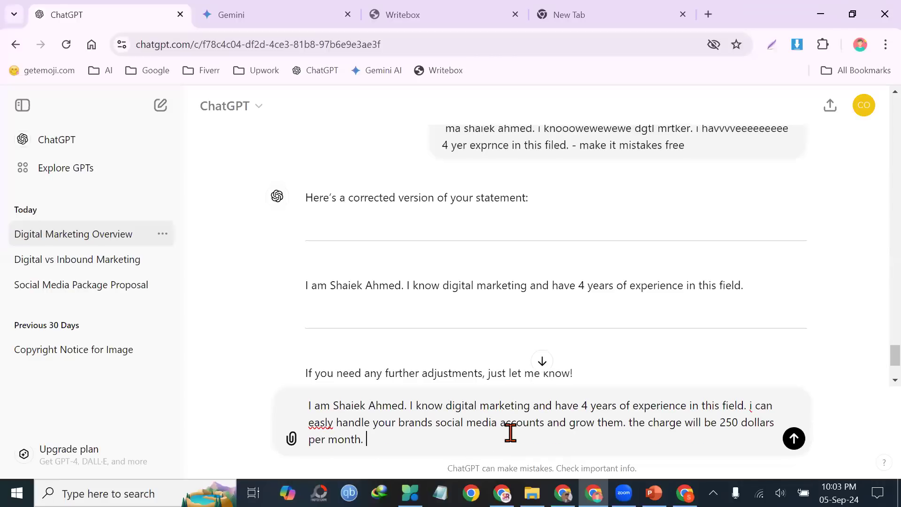
- Add the instruction "- wrtie this with a professional tone" to the end of the draft and send it
{"action": "type", "text": "- p"}
{"action": "key", "text": "BackSpace"}
{"action": "type", "text": "wrtie this with a opr"}
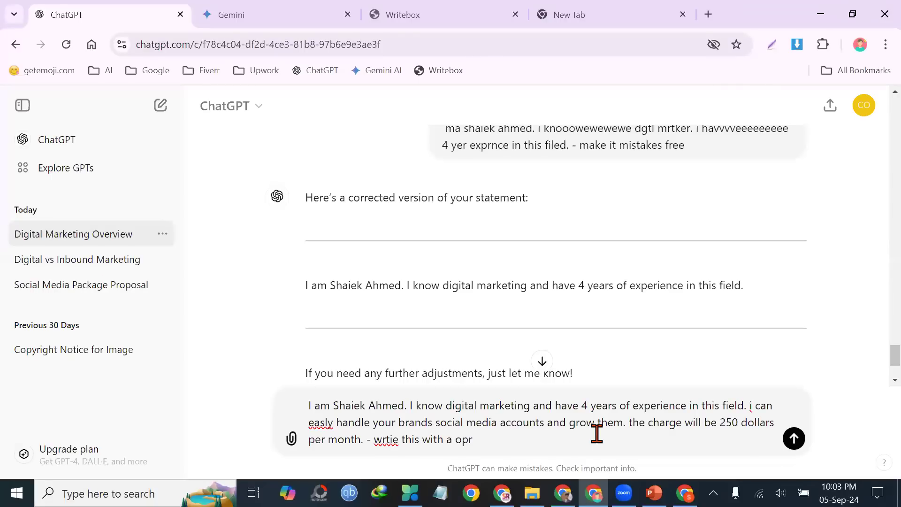
{"action": "key", "text": "BackSpace"}
{"action": "key", "text": "BackSpace"}
{"action": "key", "text": "BackSpace"}
{"action": "type", "text": "professional tone"}
{"action": "key", "text": "Return"}
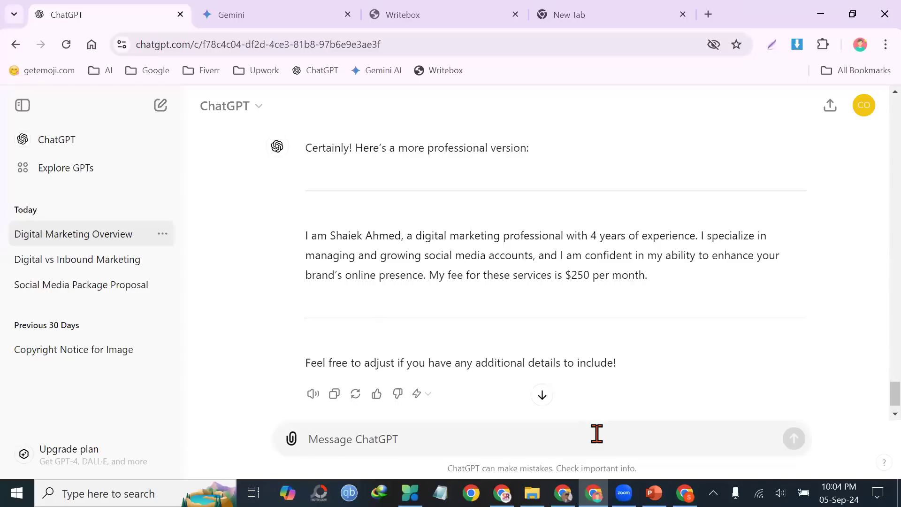
- Compare the professional version with the sent prompt, highlighting the words "professional tone" in the prompt
{"action": "scroll", "coordinate": [580, 397], "scroll_direction": "up", "scroll_amount": 4}
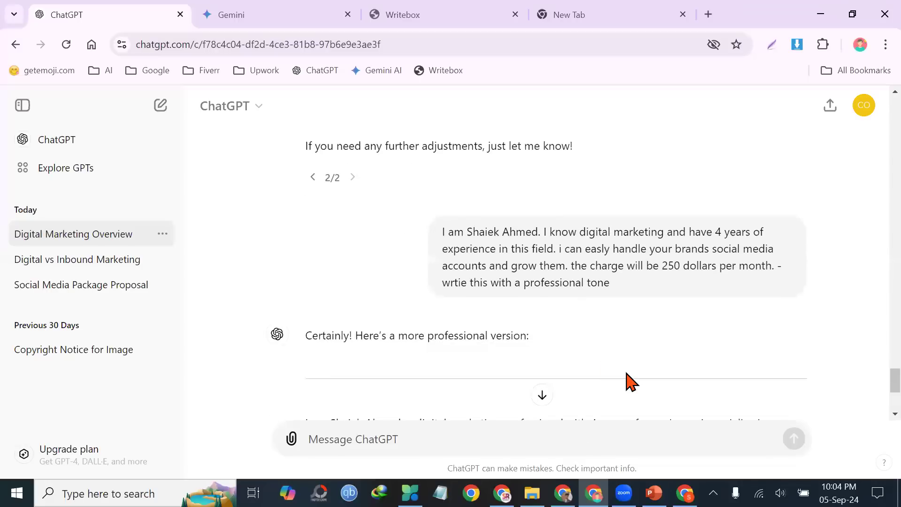
{"action": "scroll", "coordinate": [629, 385], "scroll_direction": "down", "scroll_amount": 2}
{"action": "scroll", "coordinate": [666, 394], "scroll_direction": "down", "scroll_amount": 3}
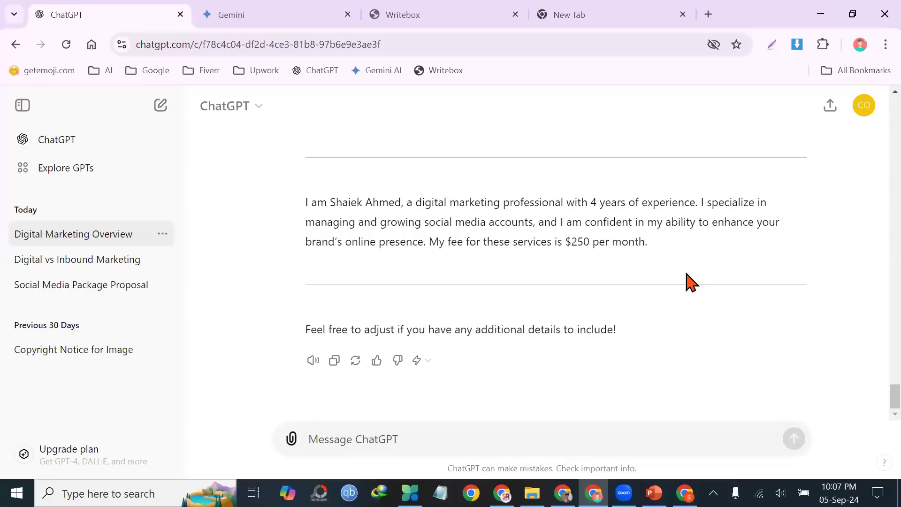
{"action": "scroll", "coordinate": [688, 281], "scroll_direction": "up", "scroll_amount": 2}
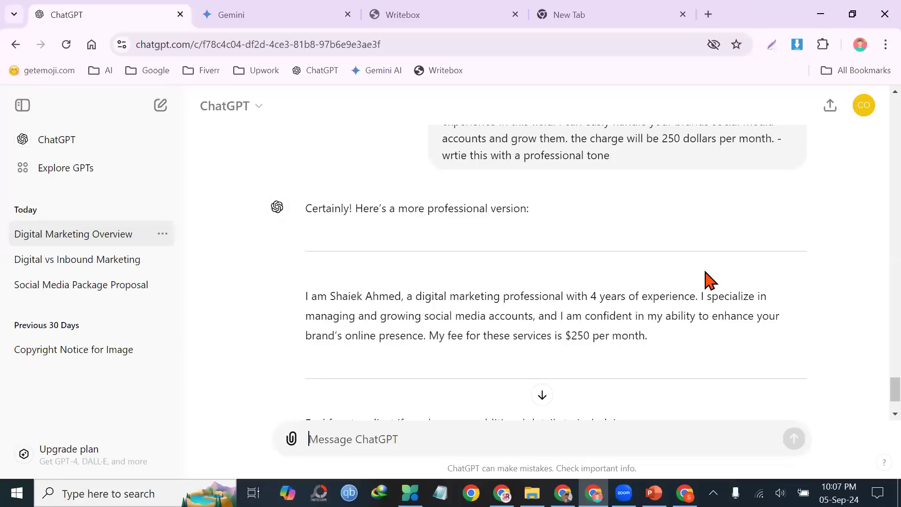
{"action": "left_click_drag", "start_coordinate": [610, 155], "coordinate": [523, 171]}
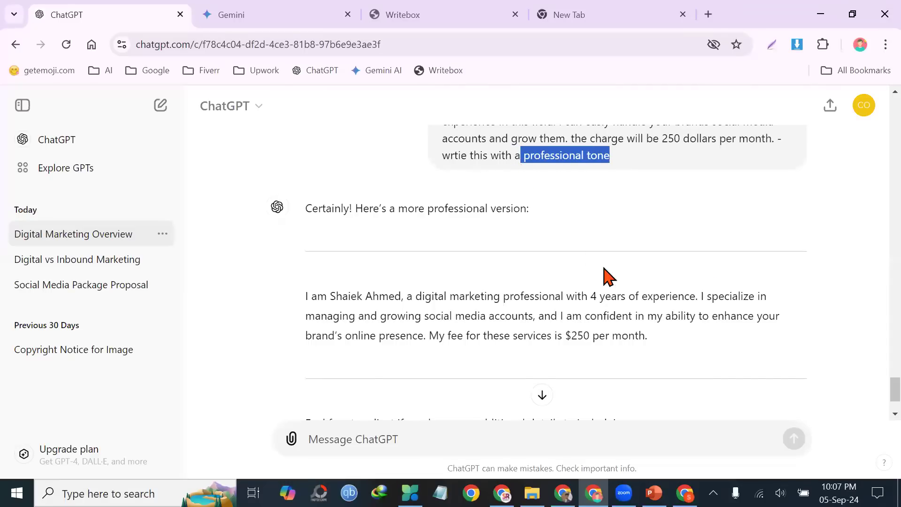
{"action": "left_click", "coordinate": [662, 363]}
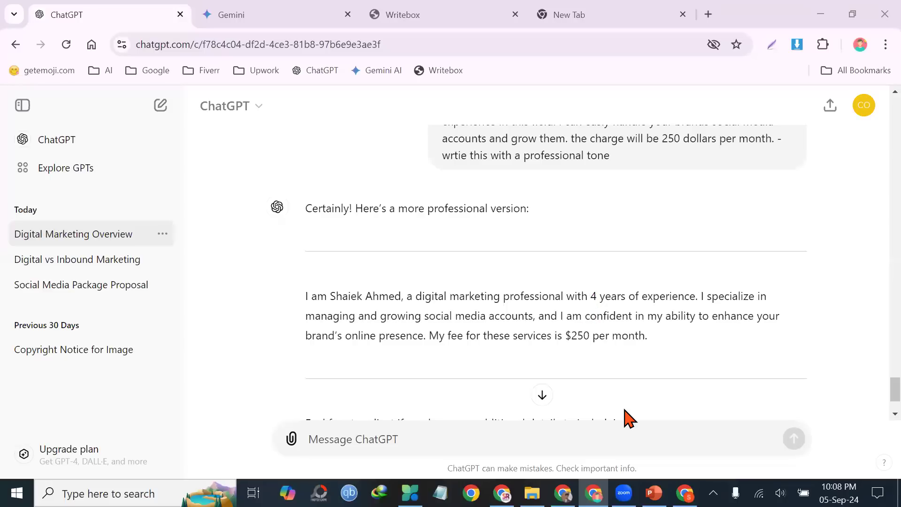
{"action": "left_click", "coordinate": [476, 436]}
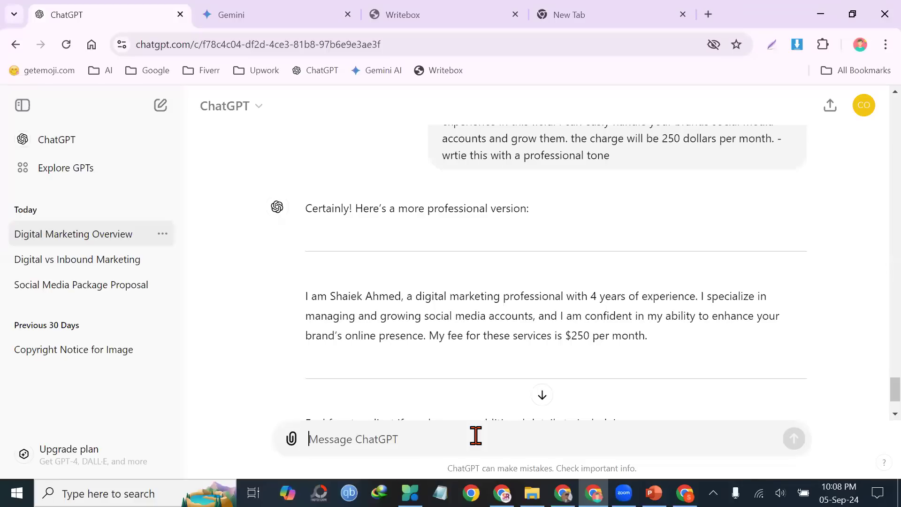
{"action": "type", "text": "I WANT THIS "}
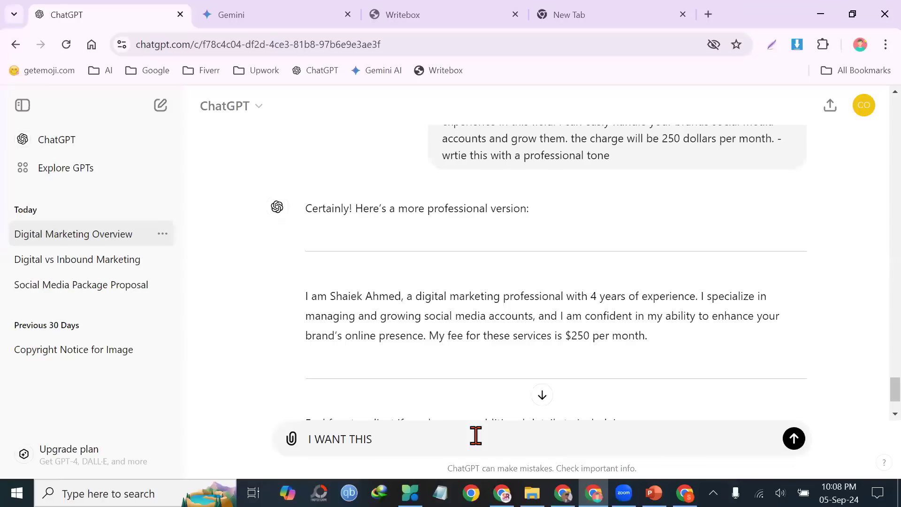
{"action": "type", "text": "RIGHT NOW"}
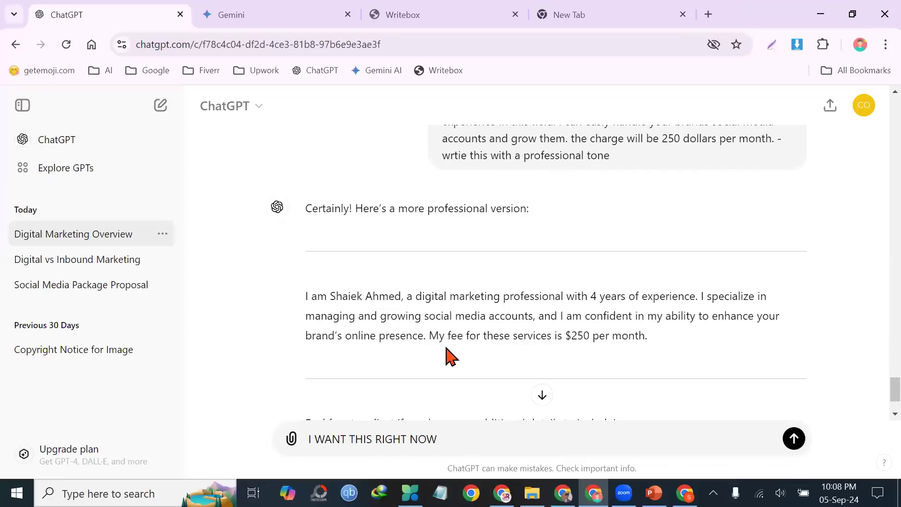
{"action": "scroll", "coordinate": [461, 333], "scroll_direction": "down", "scroll_amount": 2}
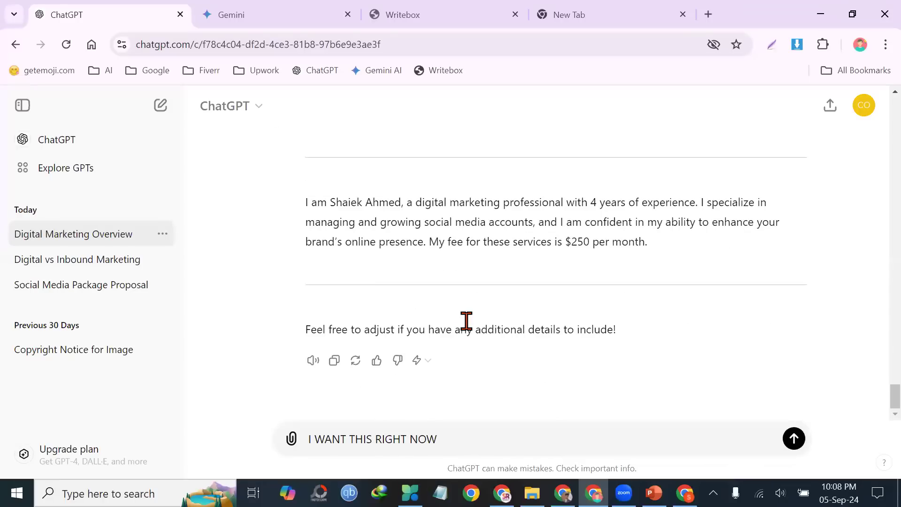
{"action": "mouse_move", "coordinate": [594, 493]}
{"action": "key", "text": "ctrl+a"}
{"action": "key", "text": "BackSpace"}
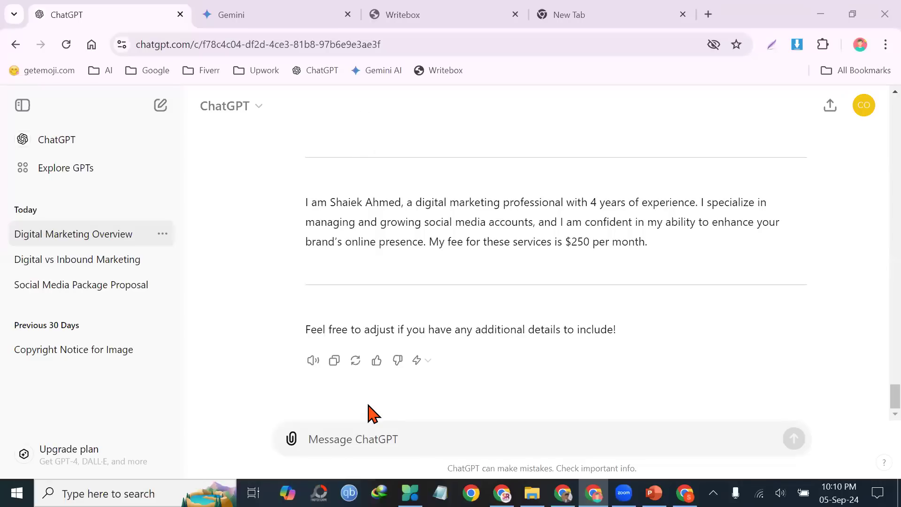
{"action": "left_click", "coordinate": [397, 14]}
{"action": "left_click", "coordinate": [104, 12]}
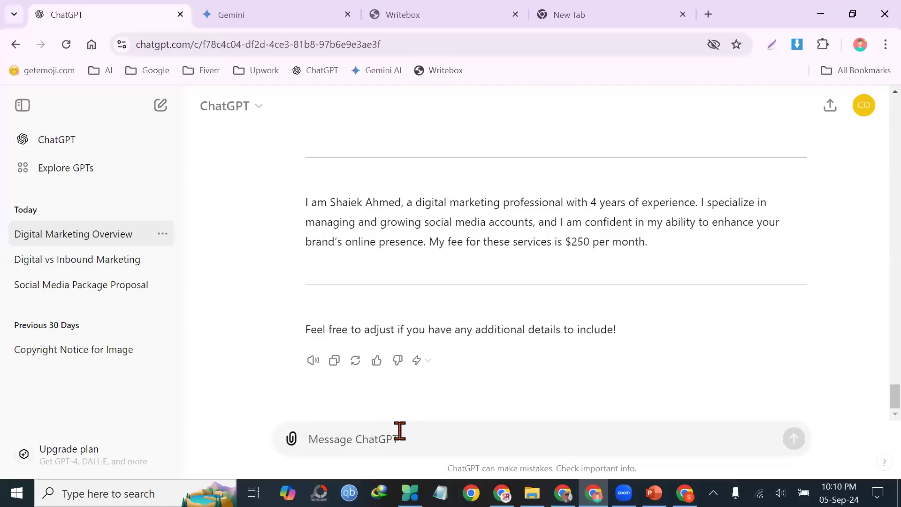
- Send ChatGPT the prompt "i need some unique business idea to start my business in bangladesh"
{"action": "type", "text": "i need some unique business idea to p"}
{"action": "key", "text": "BackSpace"}
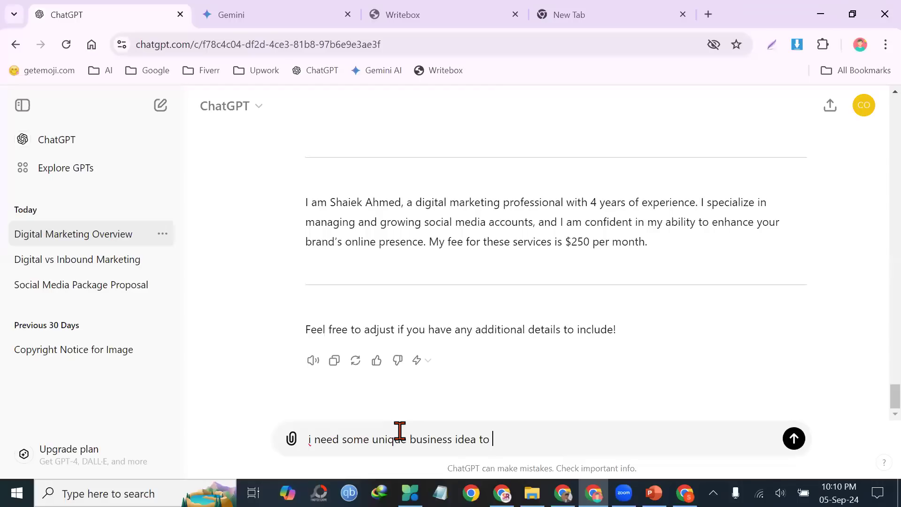
{"action": "type", "text": "start my business in bangladesh"}
{"action": "key", "text": "Return"}
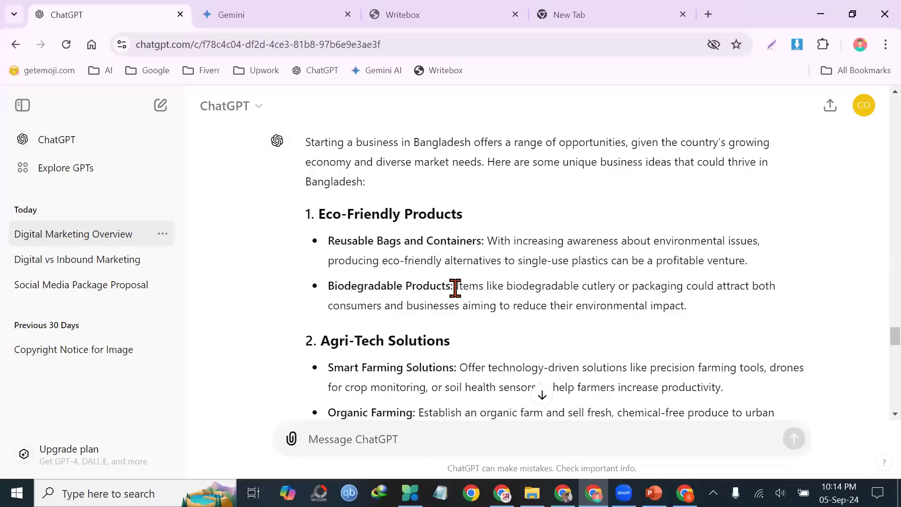
- Read through the suggested business ideas for Bangladesh, from Eco-Friendly Products to the closing advice, highlighting a few entries
{"action": "left_click_drag", "start_coordinate": [319, 213], "coordinate": [703, 308]}
{"action": "left_click", "coordinate": [706, 308]}
{"action": "scroll", "coordinate": [577, 313], "scroll_direction": "down", "scroll_amount": 4}
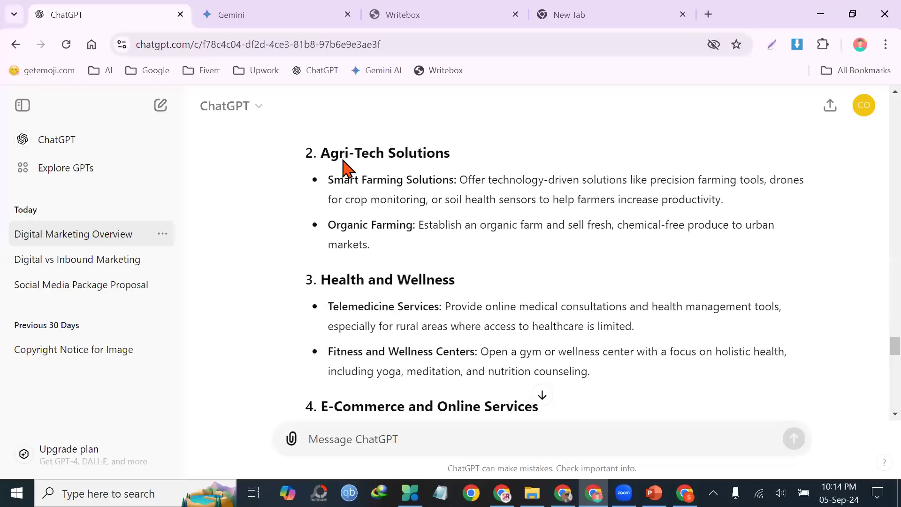
{"action": "left_click_drag", "start_coordinate": [346, 280], "coordinate": [516, 306]}
{"action": "scroll", "coordinate": [446, 307], "scroll_direction": "down", "scroll_amount": 2}
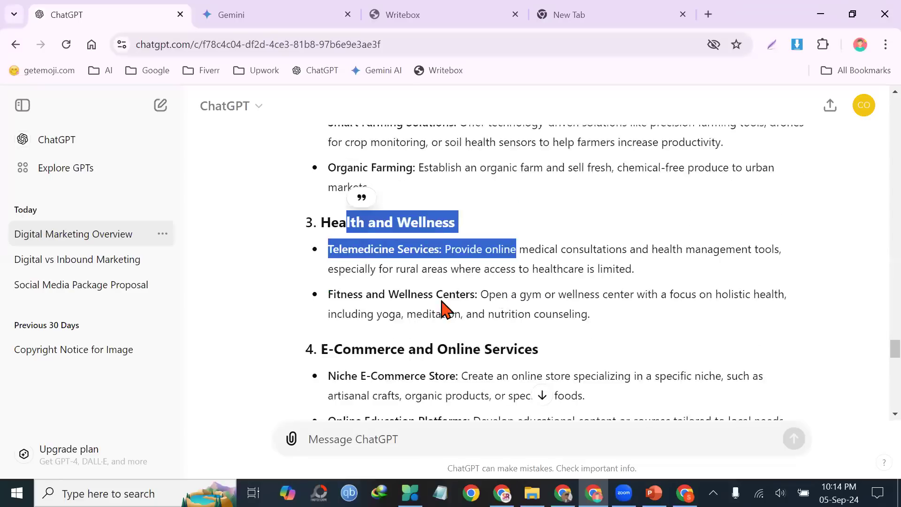
{"action": "scroll", "coordinate": [471, 271], "scroll_direction": "down", "scroll_amount": 4}
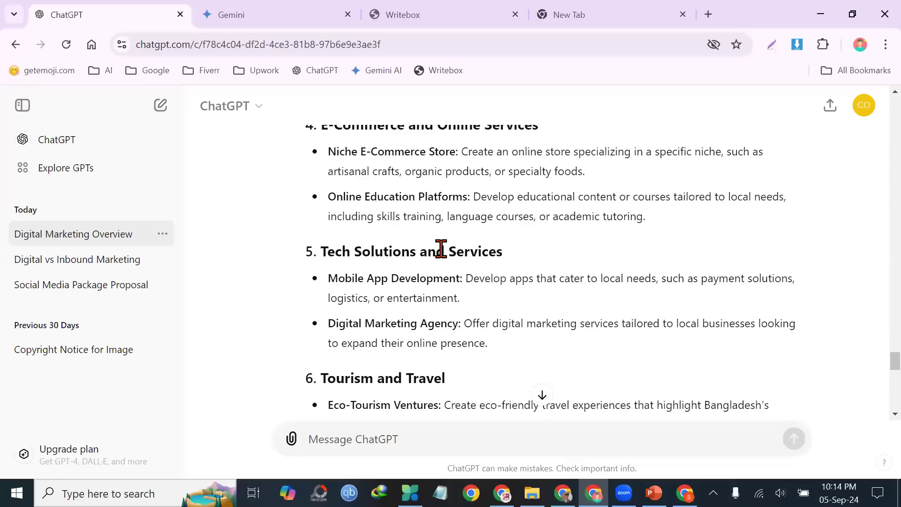
{"action": "scroll", "coordinate": [448, 247], "scroll_direction": "down", "scroll_amount": 2}
{"action": "scroll", "coordinate": [459, 282], "scroll_direction": "down", "scroll_amount": 6}
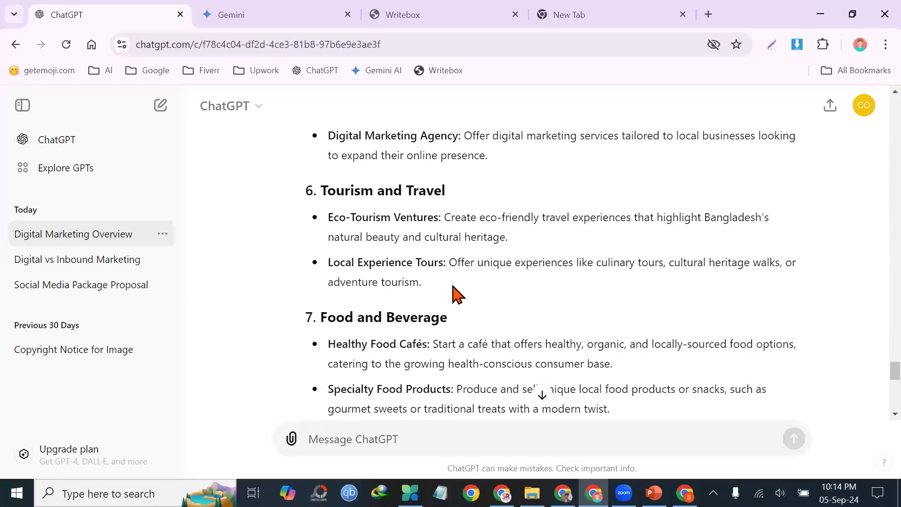
{"action": "scroll", "coordinate": [430, 288], "scroll_direction": "up", "scroll_amount": 2}
{"action": "scroll", "coordinate": [430, 277], "scroll_direction": "down", "scroll_amount": 10}
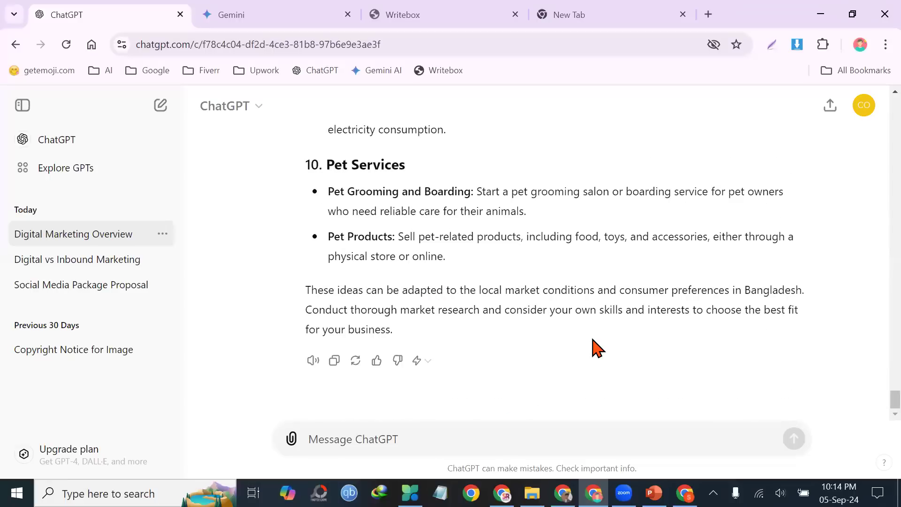
- Send ChatGPT the prompt "i am starting a digital marketing agency. i need some suggestions of this agency's name"
{"action": "type", "text": "i am starting a digit"}
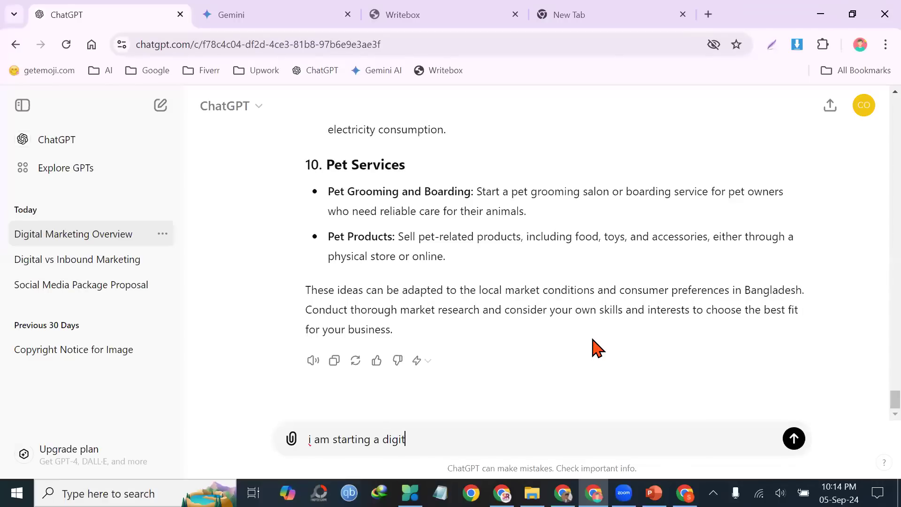
{"action": "type", "text": "al marketing agency."}
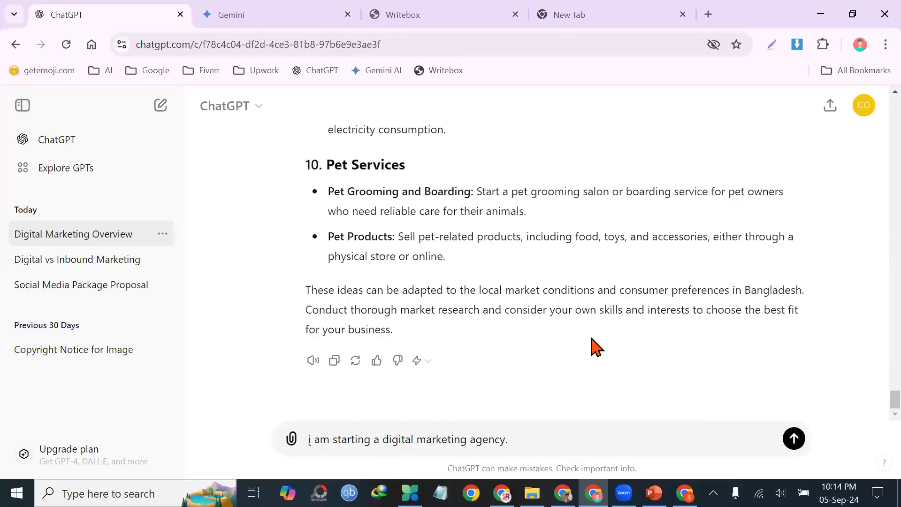
{"action": "type", "text": " i need some suggestions of th"}
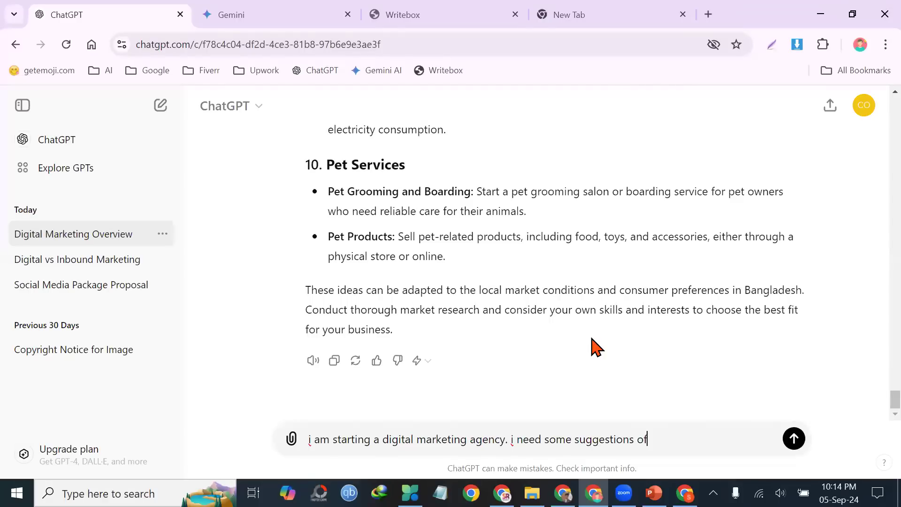
{"action": "key", "text": "BackSpace"}
{"action": "type", "text": "his agency's name"}
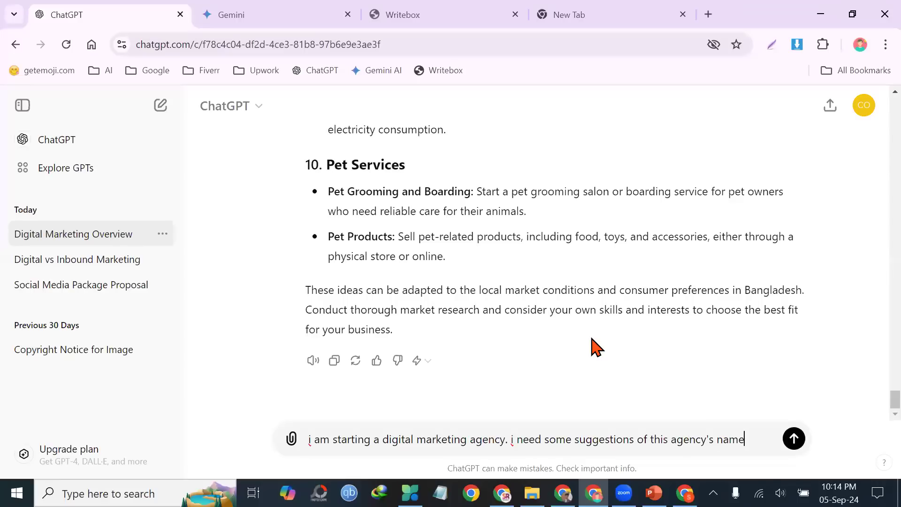
{"action": "key", "text": "Return"}
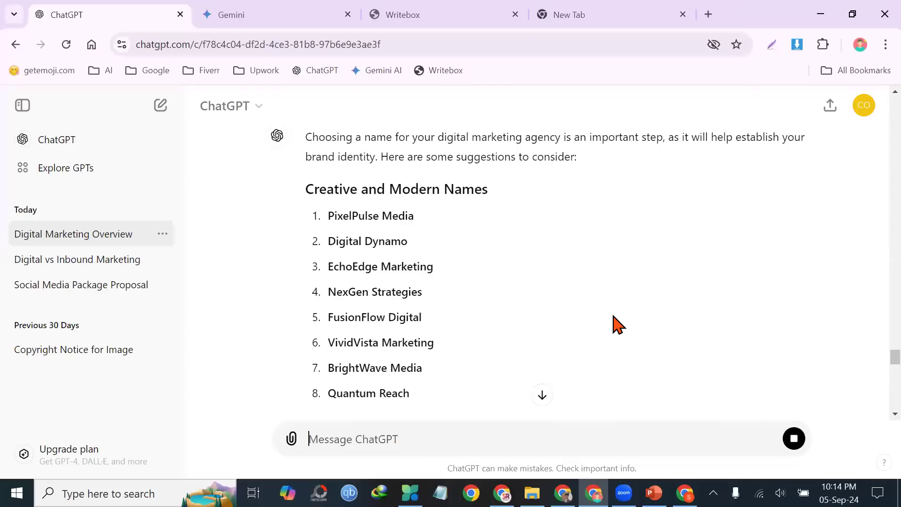
- Review the suggested agency names and send the follow-up "i need the name withing teo words and one of them should be growth"
{"action": "scroll", "coordinate": [610, 324], "scroll_direction": "up", "scroll_amount": 3}
{"action": "scroll", "coordinate": [605, 329], "scroll_direction": "down", "scroll_amount": 6}
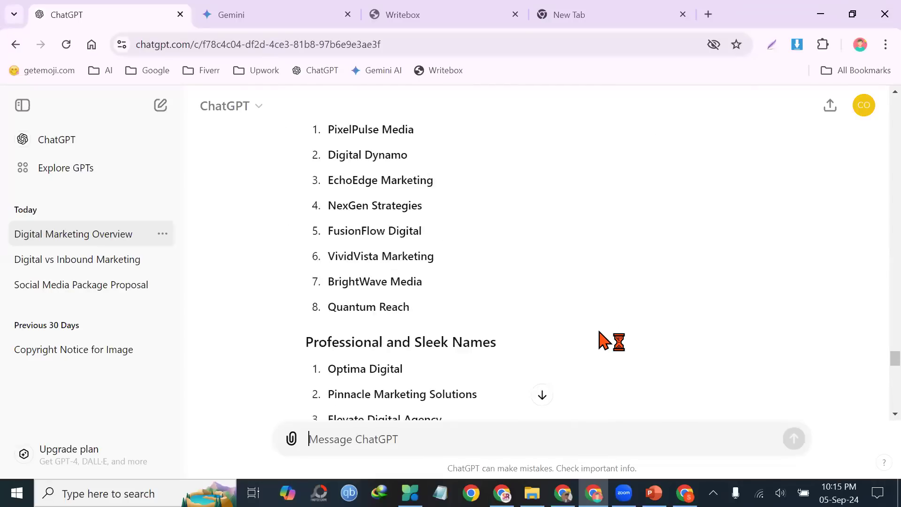
{"action": "scroll", "coordinate": [605, 340], "scroll_direction": "down", "scroll_amount": 2}
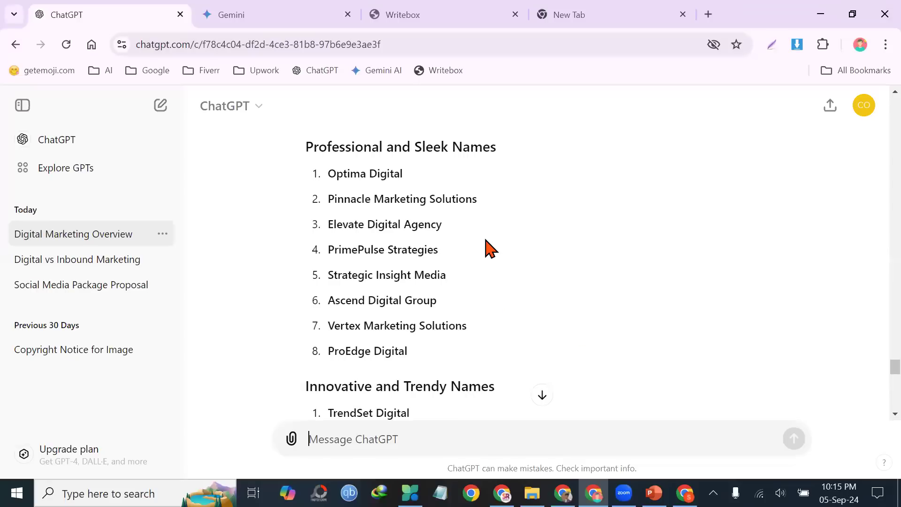
{"action": "scroll", "coordinate": [490, 253], "scroll_direction": "down", "scroll_amount": 2}
{"action": "scroll", "coordinate": [504, 272], "scroll_direction": "down", "scroll_amount": 6}
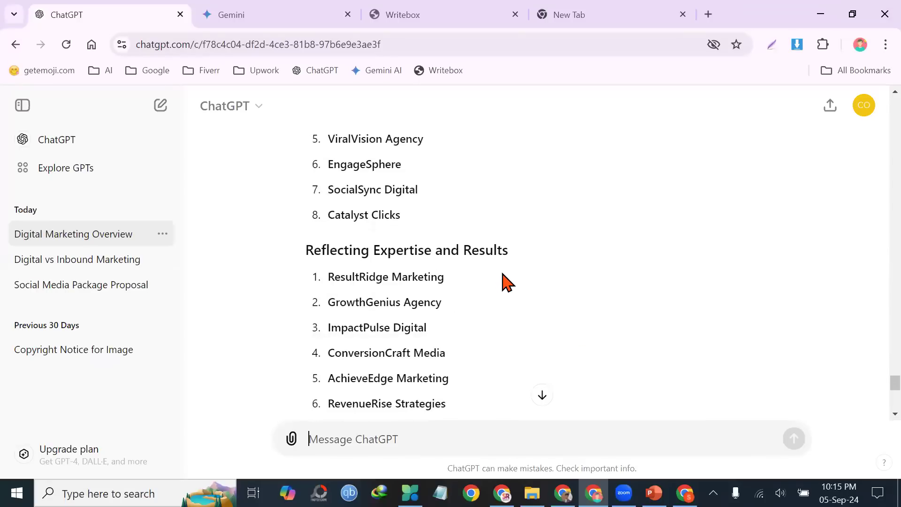
{"action": "scroll", "coordinate": [412, 413], "scroll_direction": "down", "scroll_amount": 10}
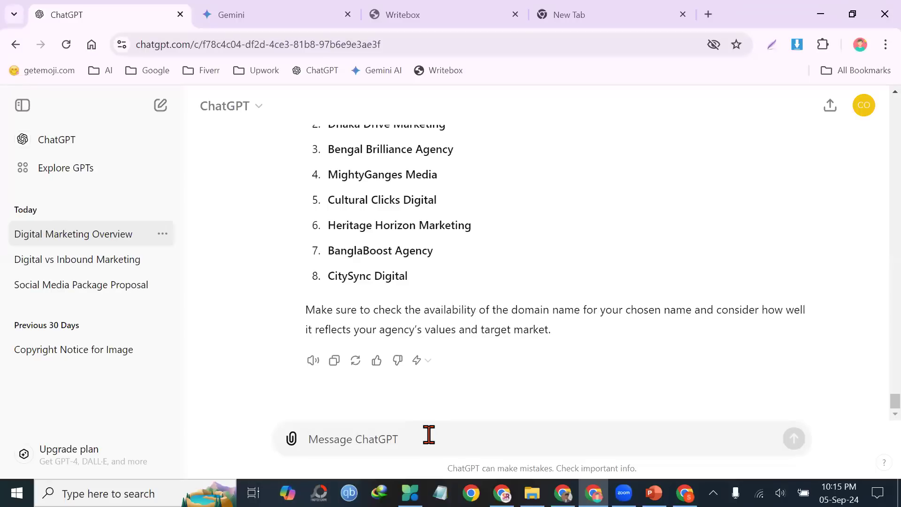
{"action": "type", "text": "i need"}
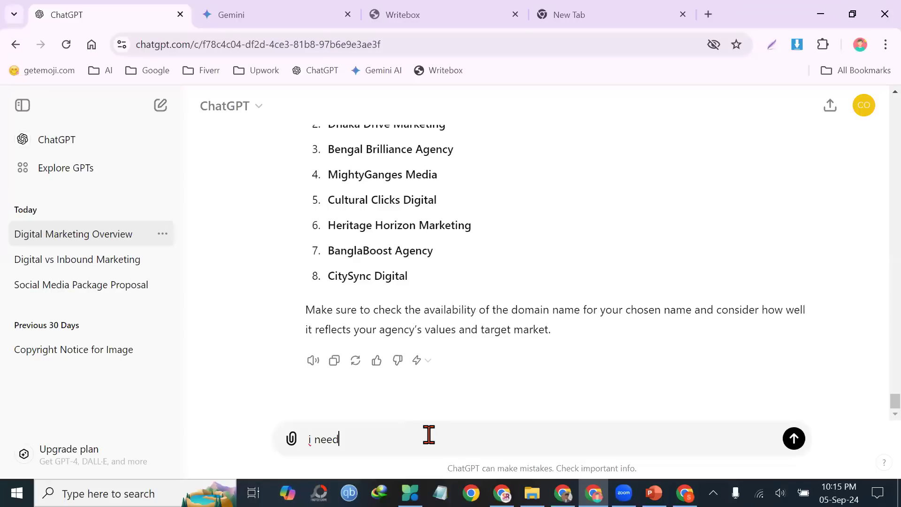
{"action": "type", "text": " the name withing teo wo"}
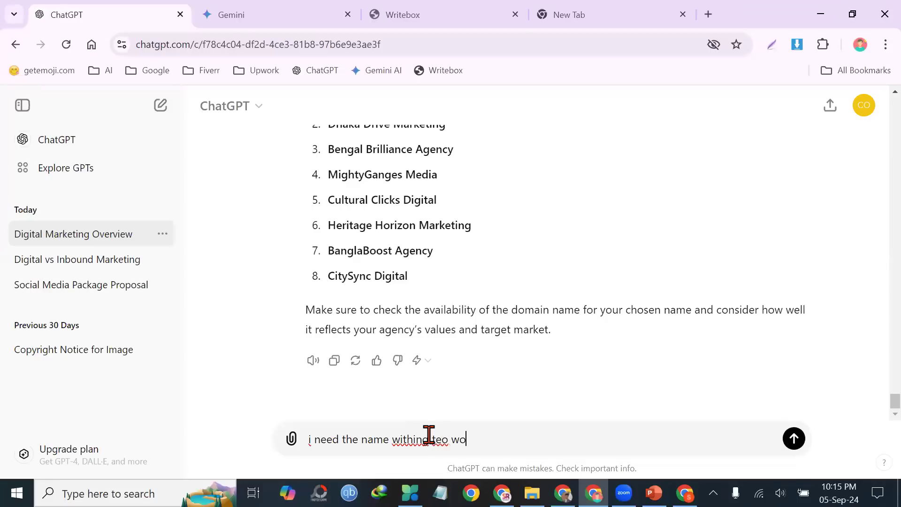
{"action": "type", "text": "rds and one of them sh"}
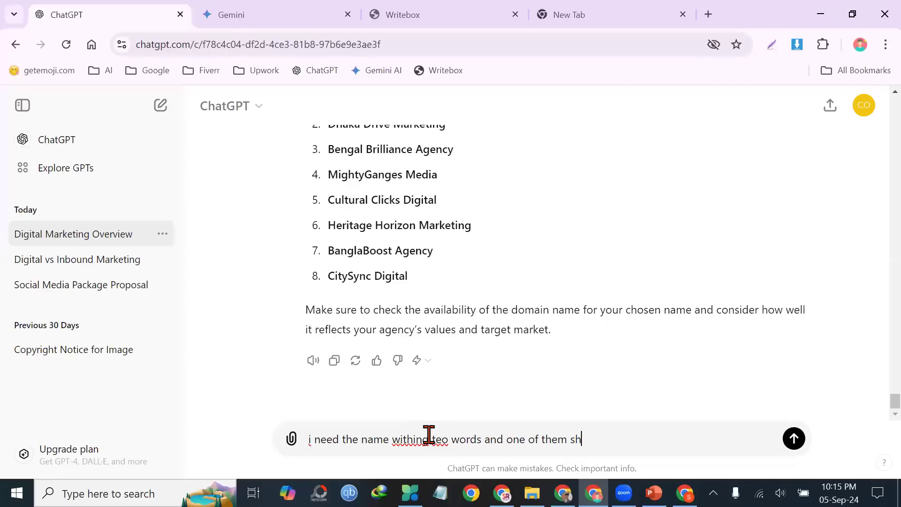
{"action": "type", "text": "ould be growth"}
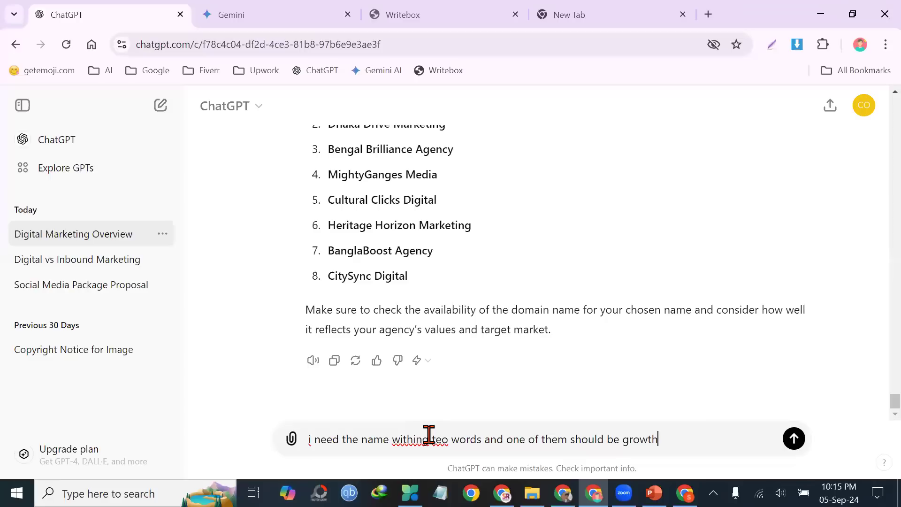
{"action": "key", "text": "Return"}
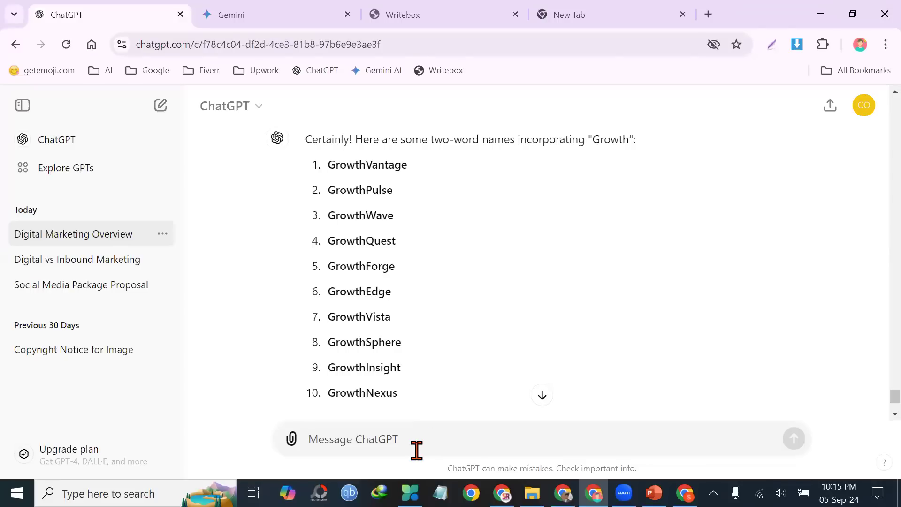
- Copy the heading "Eco-Friendly Products" from the earlier business ideas answer into a new message
{"action": "scroll", "coordinate": [425, 289], "scroll_direction": "up", "scroll_amount": 4}
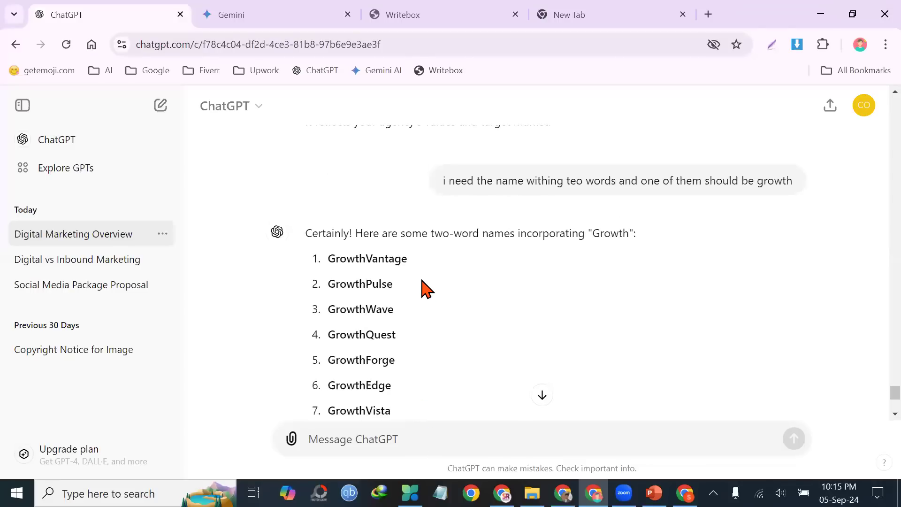
{"action": "scroll", "coordinate": [420, 291], "scroll_direction": "down", "scroll_amount": 6}
{"action": "scroll", "coordinate": [425, 291], "scroll_direction": "up", "scroll_amount": 15}
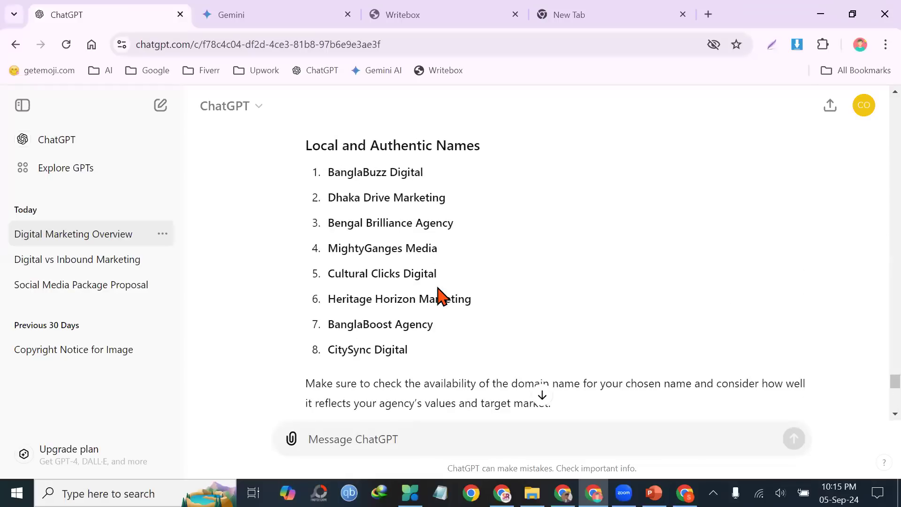
{"action": "scroll", "coordinate": [479, 281], "scroll_direction": "up", "scroll_amount": 20}
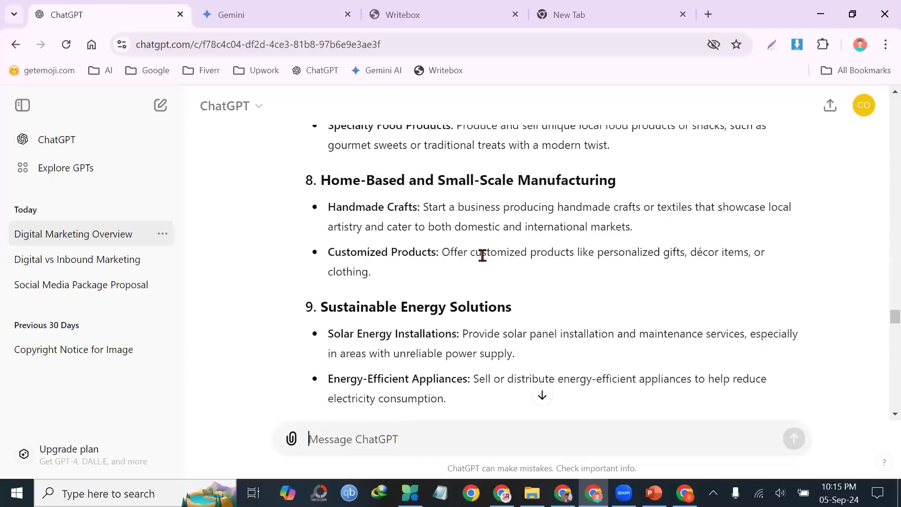
{"action": "scroll", "coordinate": [483, 279], "scroll_direction": "up", "scroll_amount": 10}
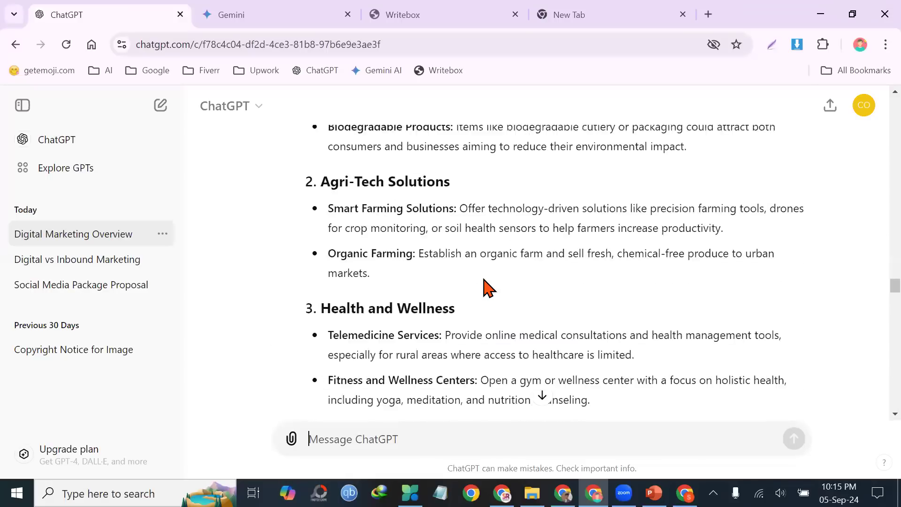
{"action": "left_click_drag", "start_coordinate": [318, 324], "coordinate": [472, 342]}
{"action": "key", "text": "ctrl+c"}
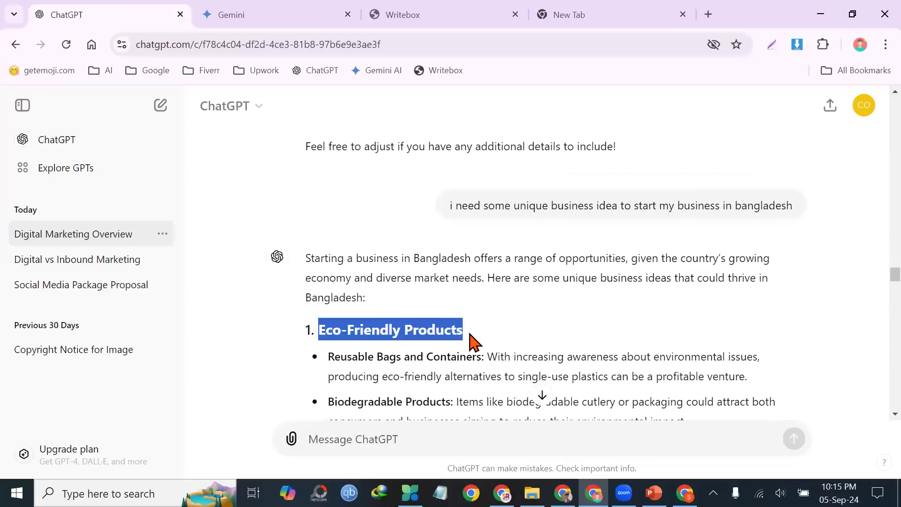
{"action": "left_click", "coordinate": [458, 438]}
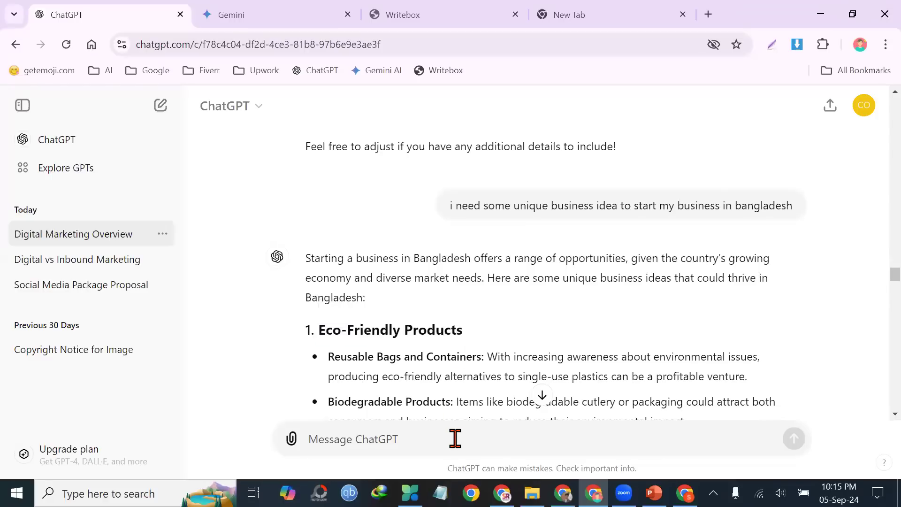
{"action": "key", "text": "ctrl+v"}
- Append "- i need a bussines name on this idea" to the message and send it
{"action": "type", "text": "- i need"}
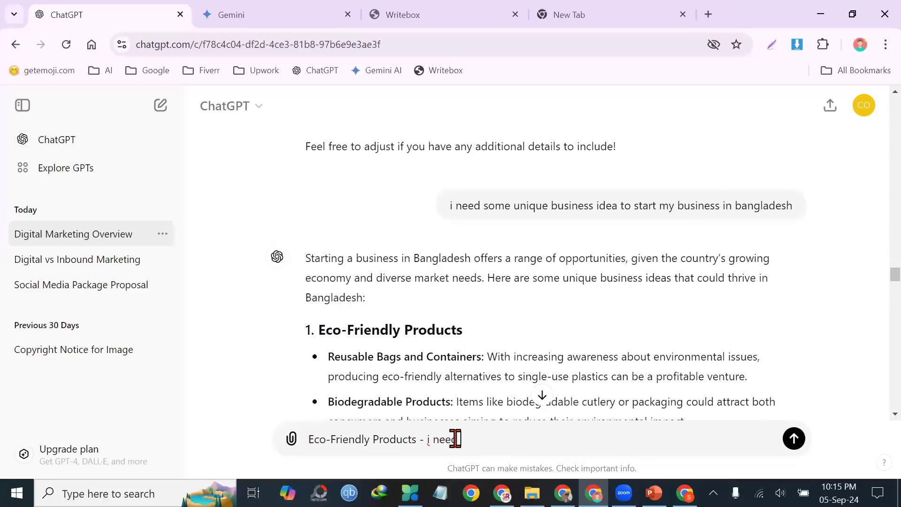
{"action": "type", "text": " a bus9ines name o"}
{"action": "key", "text": "BackSpace"}
{"action": "left_click", "coordinate": [492, 438]}
{"action": "key", "text": "BackSpace"}
{"action": "type", "text": "s"}
{"action": "left_click", "coordinate": [583, 446]}
{"action": "type", "text": "on this idea"}
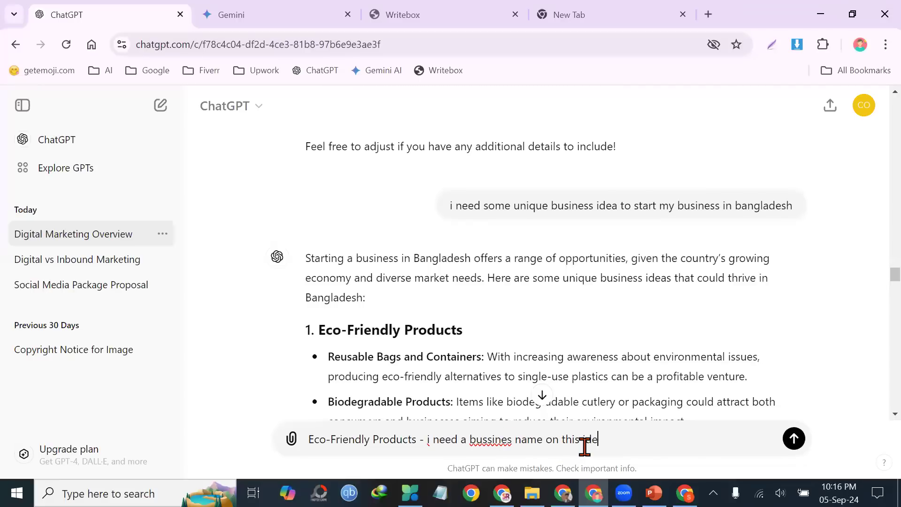
{"action": "key", "text": "Return"}
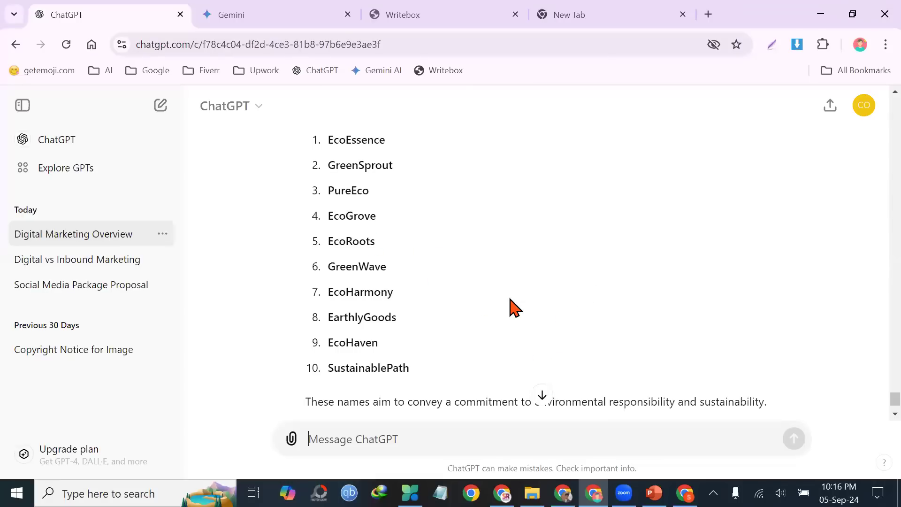
- Reuse "Eco-Friendly Products" from the previous prompt in a new one reading "Eco-Friendly Products - i need an article about this topic" and send it
{"action": "scroll", "coordinate": [511, 310], "scroll_direction": "down", "scroll_amount": 2}
{"action": "scroll", "coordinate": [424, 273], "scroll_direction": "up", "scroll_amount": 2}
{"action": "scroll", "coordinate": [427, 268], "scroll_direction": "down", "scroll_amount": 2}
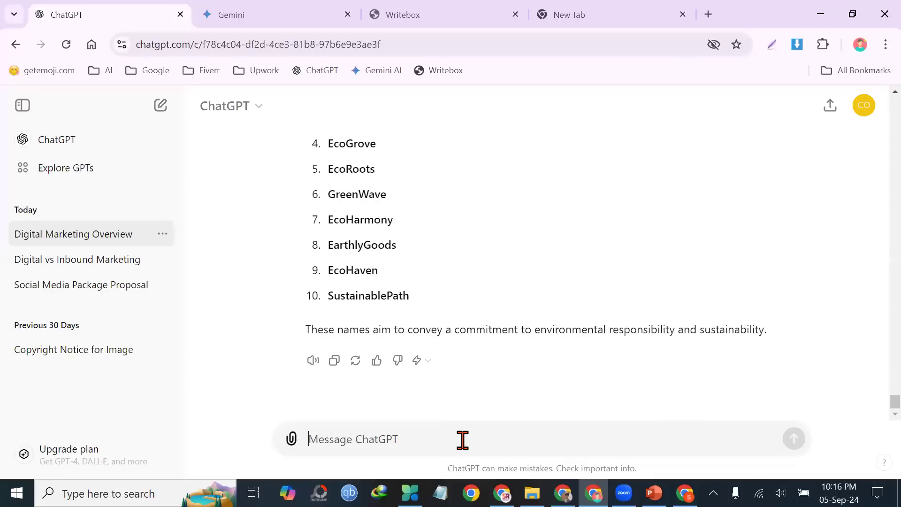
{"action": "scroll", "coordinate": [392, 306], "scroll_direction": "up", "scroll_amount": 8}
{"action": "left_click_drag", "start_coordinate": [498, 364], "coordinate": [605, 370]}
{"action": "key", "text": "ctrl+c"}
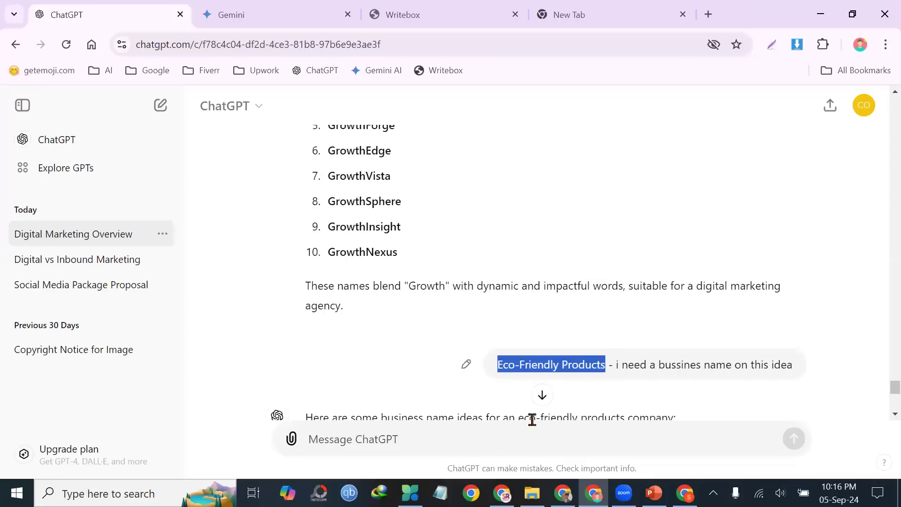
{"action": "left_click", "coordinate": [447, 439]}
{"action": "key", "text": "ctrl+v"}
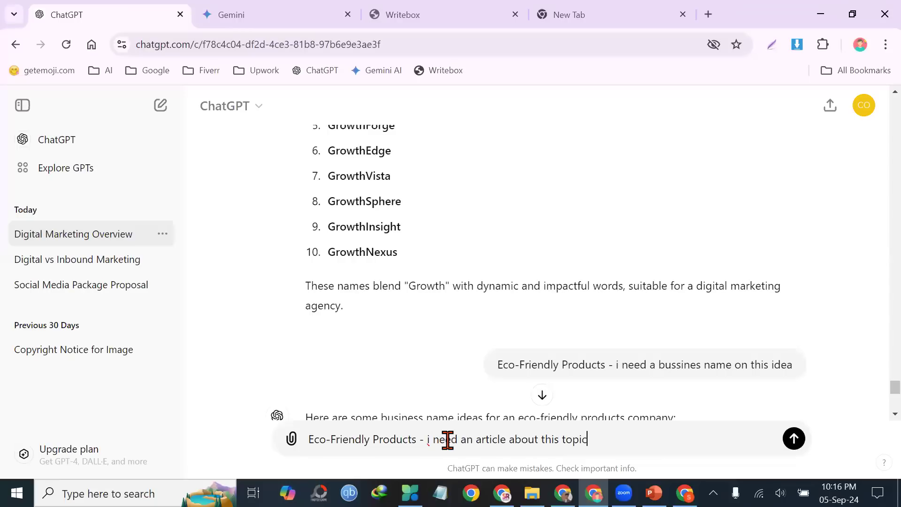
{"action": "key", "text": "Return"}
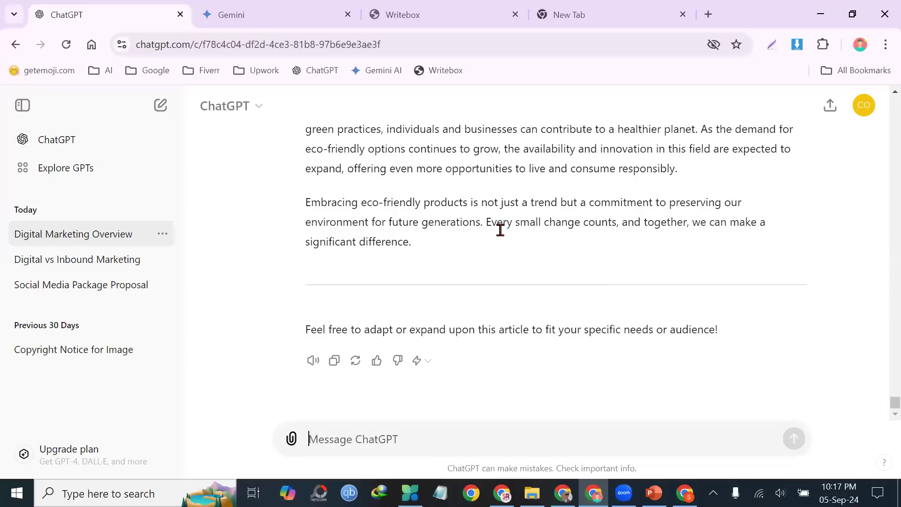
- Select the whole generated article on eco-friendly products, from its closing paragraph up to the title
{"action": "scroll", "coordinate": [501, 229], "scroll_direction": "up", "scroll_amount": 4}
{"action": "scroll", "coordinate": [505, 233], "scroll_direction": "down", "scroll_amount": 2}
{"action": "left_click_drag", "start_coordinate": [422, 339], "coordinate": [301, 307]}
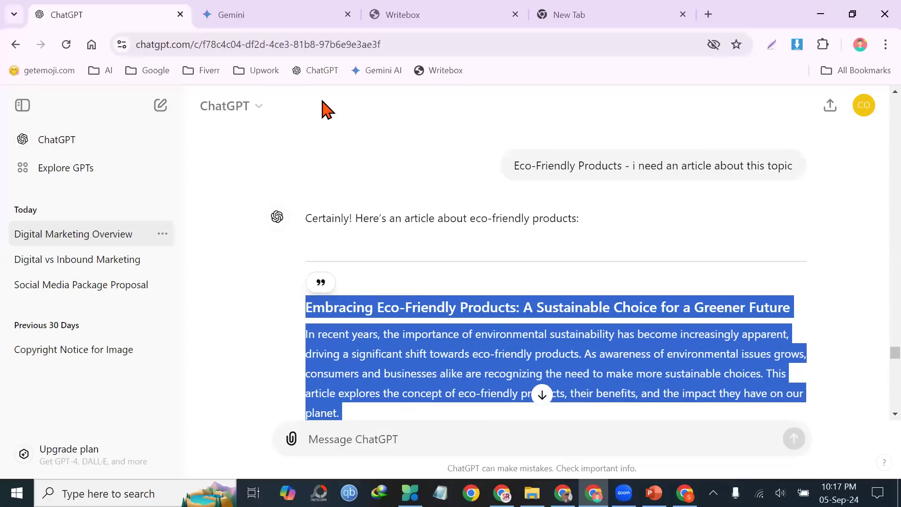
- Search Google for "online character counter" in the empty tab and open the Online Character Count Tool result
{"action": "left_click", "coordinate": [561, 16]}
{"action": "left_click", "coordinate": [531, 41]}
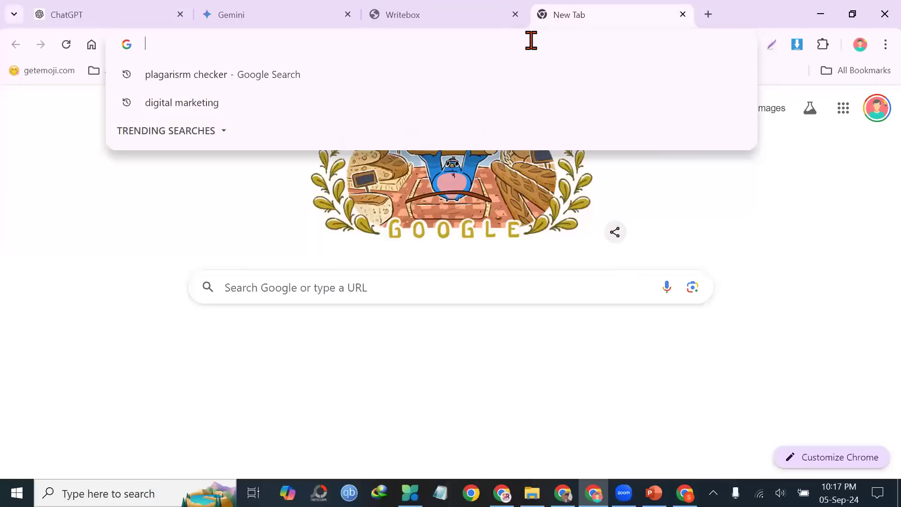
{"action": "type", "text": "online "}
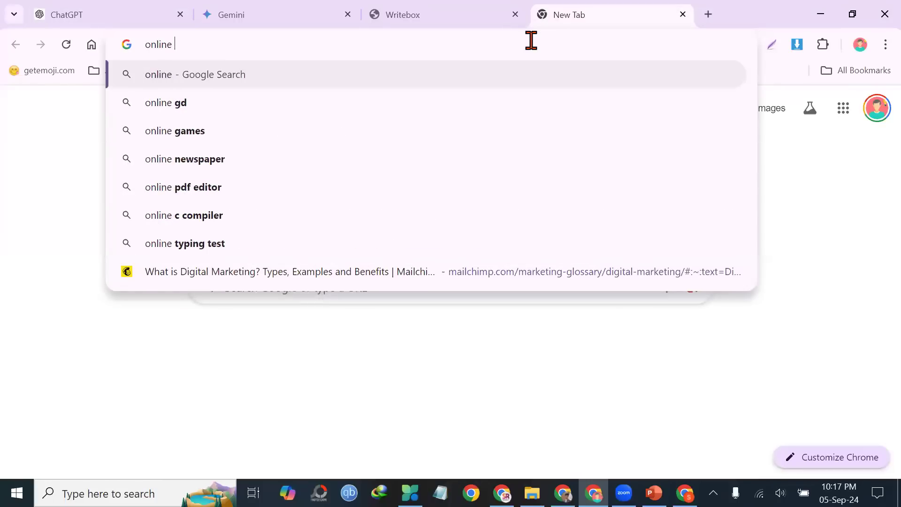
{"action": "type", "text": "character co"}
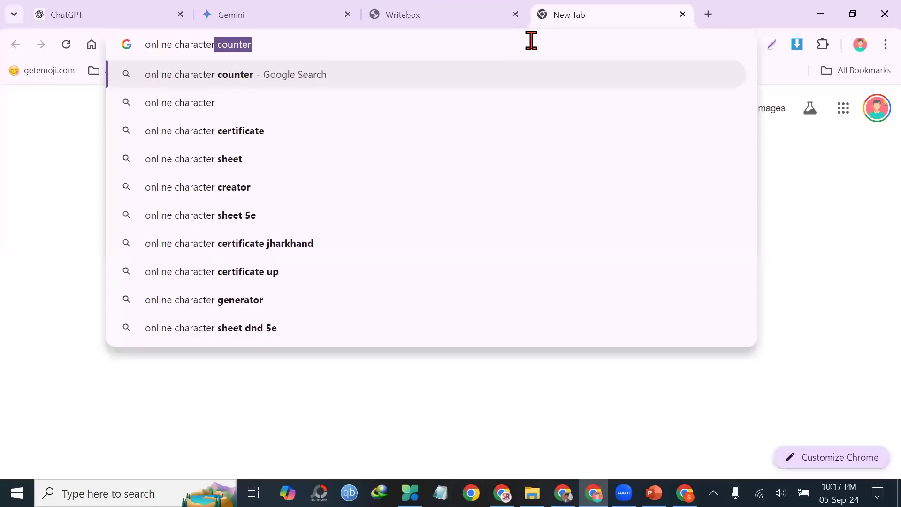
{"action": "type", "text": "un"}
{"action": "key", "text": "Return"}
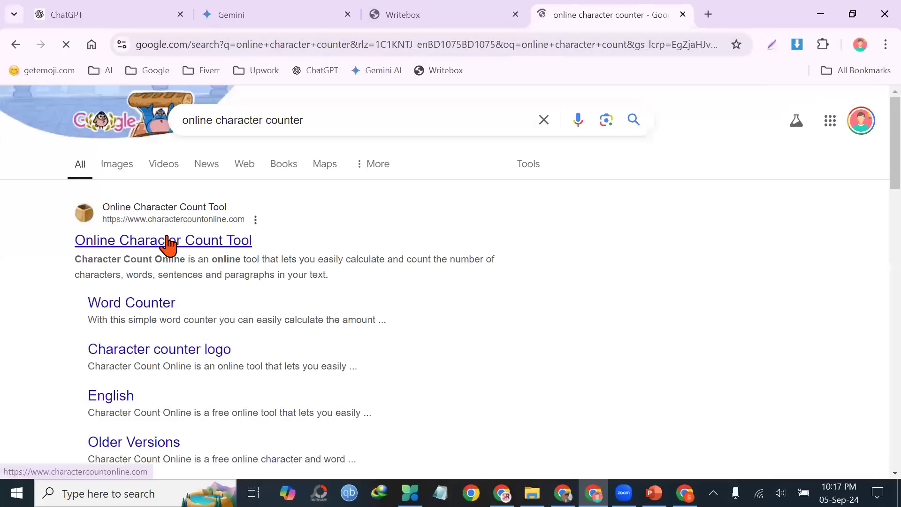
{"action": "left_click", "coordinate": [168, 243]}
- Replace the existing text in the character counter with the copied eco-friendly products article and check its character and word counts
{"action": "left_click", "coordinate": [352, 166]}
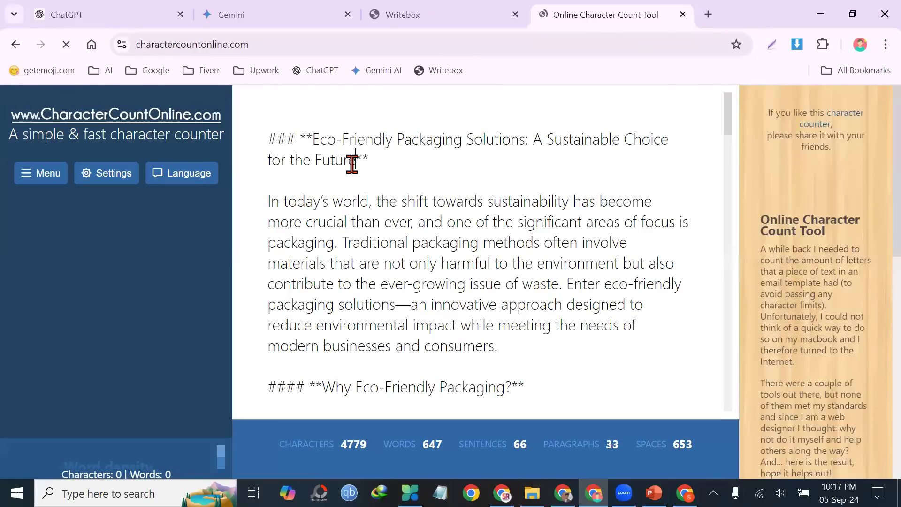
{"action": "key", "text": "ctrl+a"}
{"action": "key", "text": "ctrl+v"}
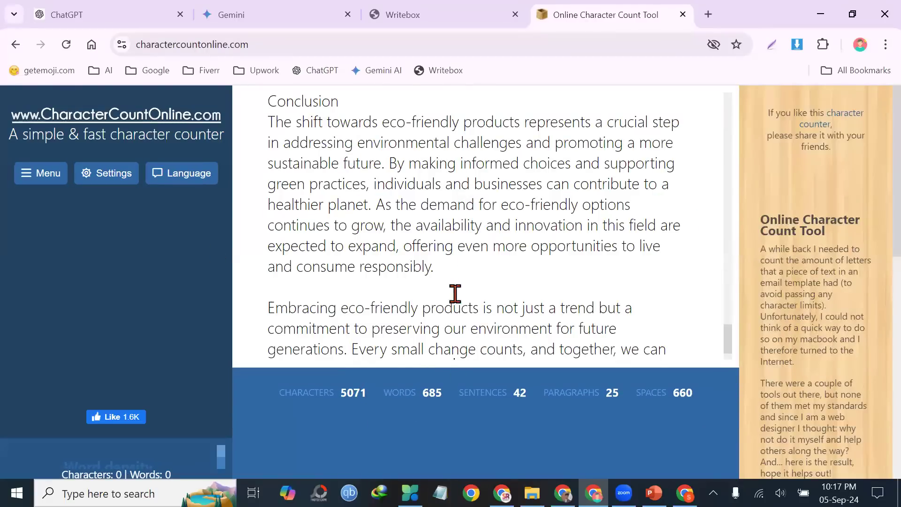
{"action": "scroll", "coordinate": [456, 286], "scroll_direction": "up", "scroll_amount": 4}
{"action": "scroll", "coordinate": [459, 273], "scroll_direction": "up", "scroll_amount": 20}
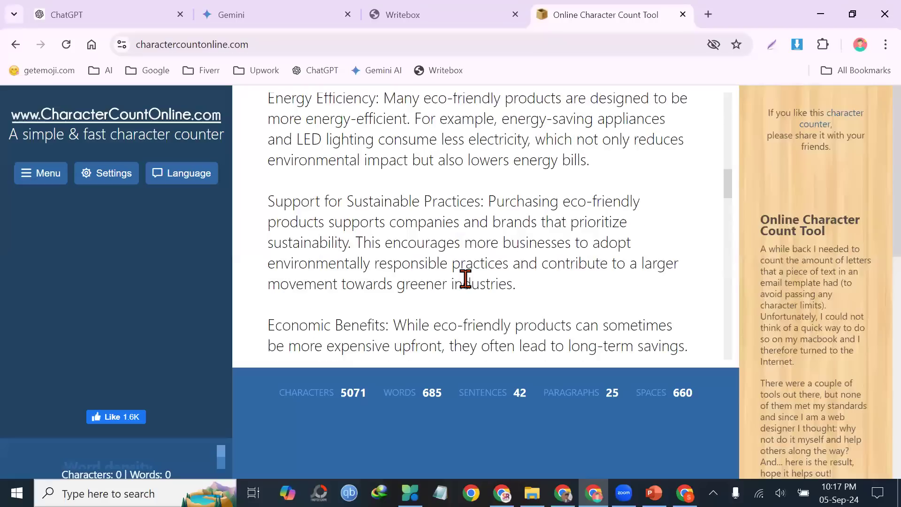
{"action": "scroll", "coordinate": [471, 272], "scroll_direction": "up", "scroll_amount": 3}
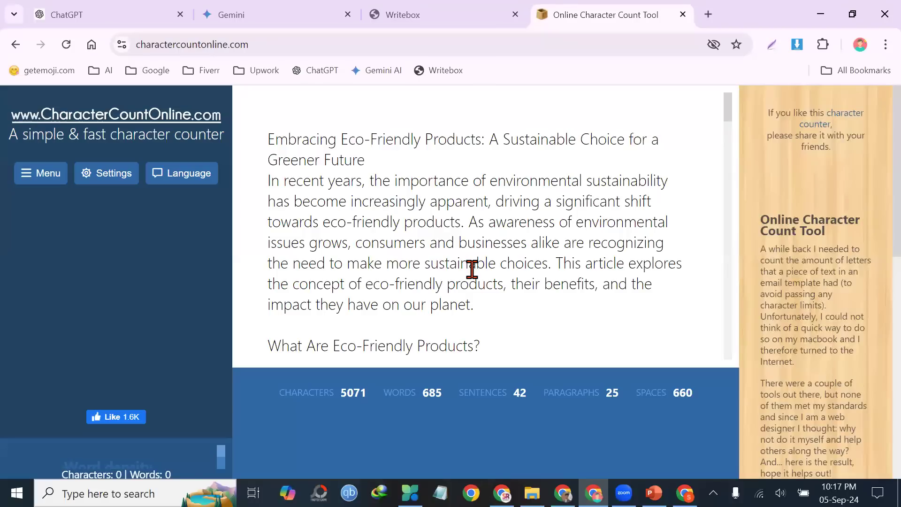
{"action": "scroll", "coordinate": [450, 215], "scroll_direction": "down", "scroll_amount": 2}
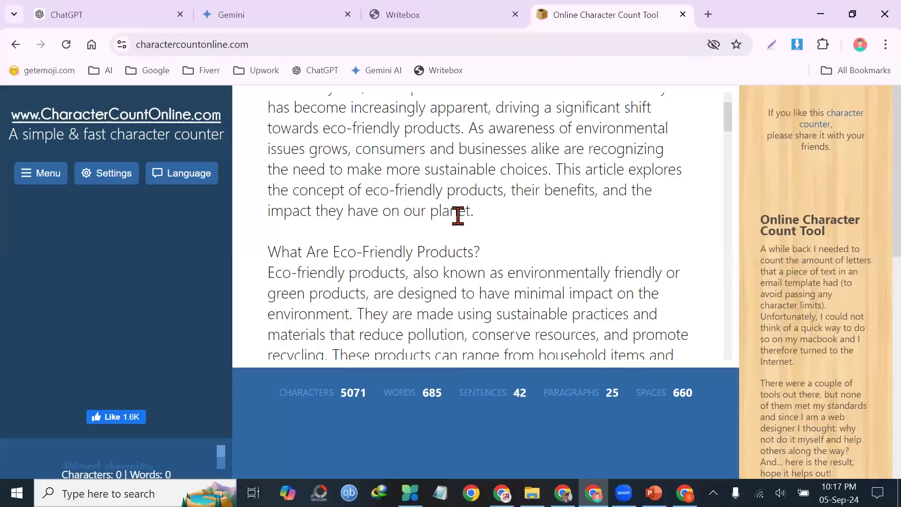
{"action": "scroll", "coordinate": [458, 216], "scroll_direction": "down", "scroll_amount": 2}
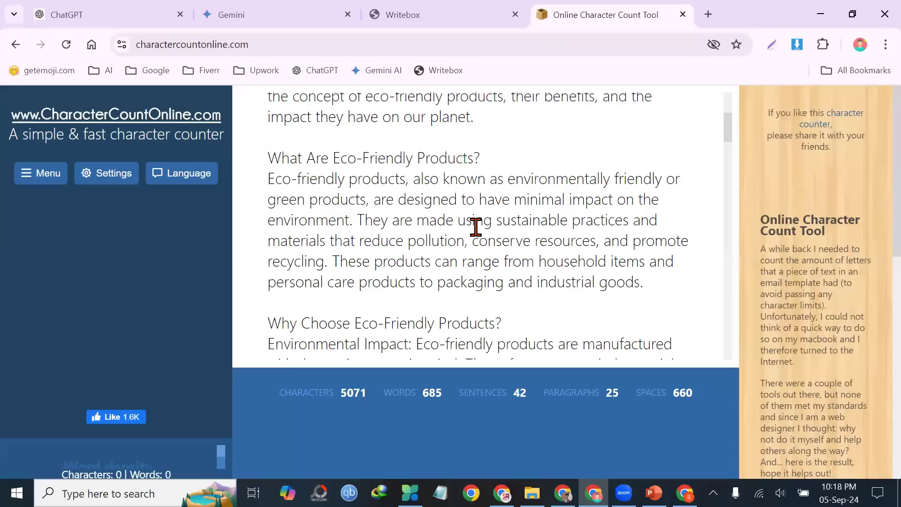
{"action": "scroll", "coordinate": [476, 230], "scroll_direction": "up", "scroll_amount": 2}
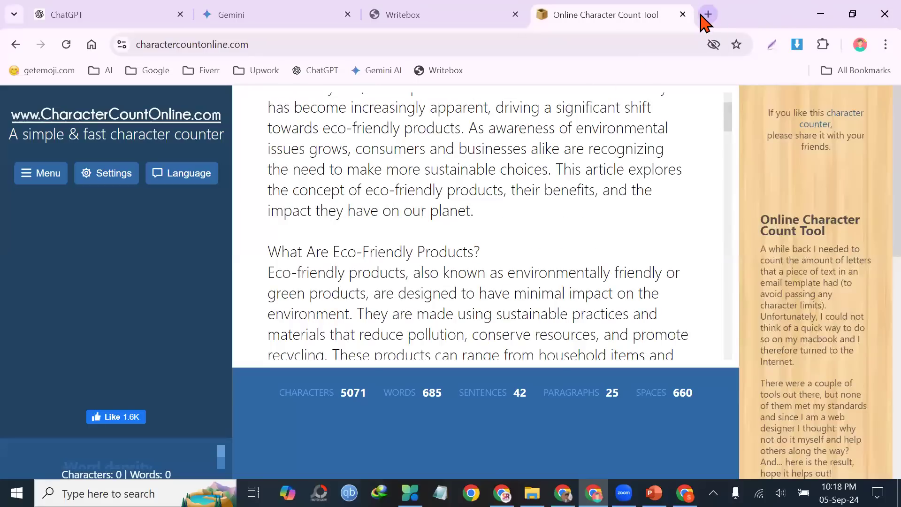
- Clear the article from the character counter, close that page and return to the article in ChatGPT with its text deselected
{"action": "key", "text": "ctrl+a"}
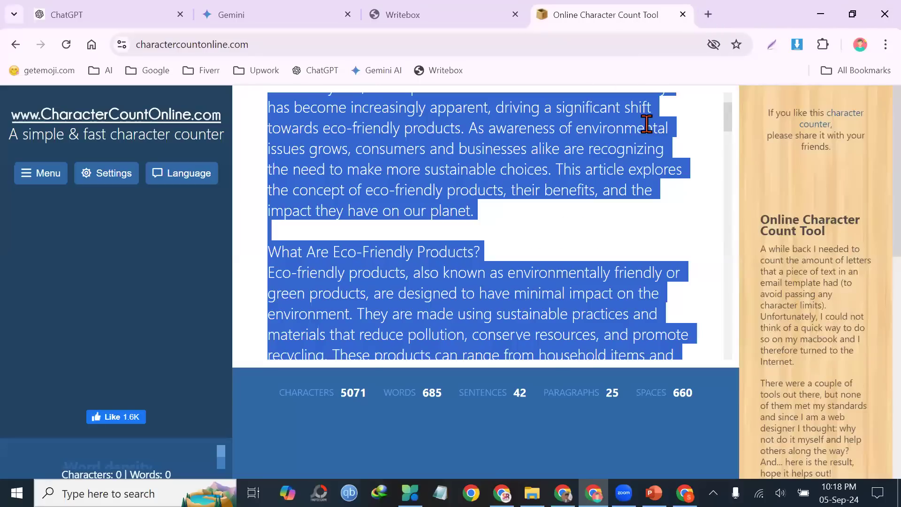
{"action": "key", "text": "BackSpace"}
{"action": "left_click", "coordinate": [682, 14]}
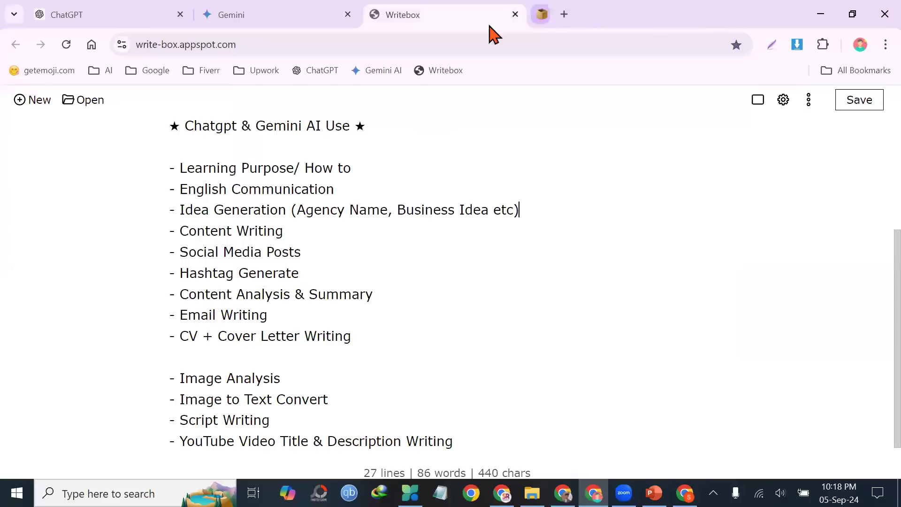
{"action": "left_click", "coordinate": [136, 14]}
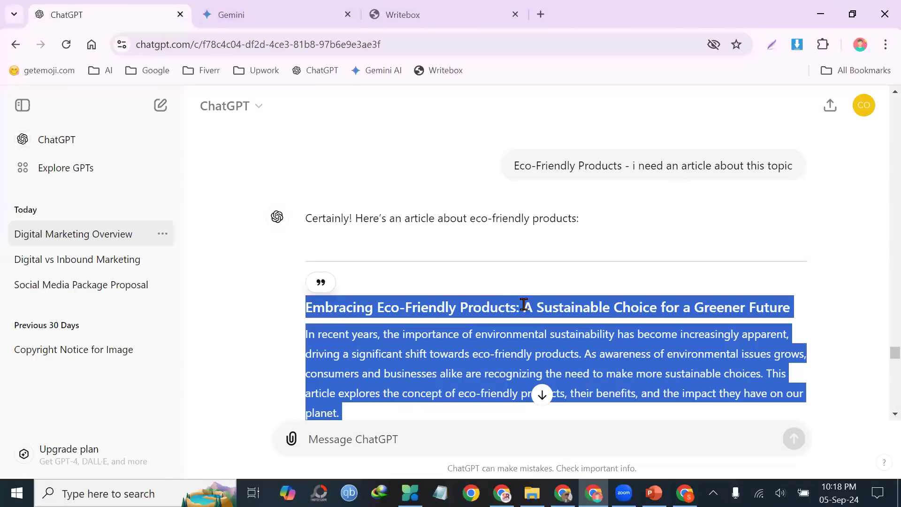
{"action": "scroll", "coordinate": [524, 307], "scroll_direction": "down", "scroll_amount": 4}
{"action": "left_click", "coordinate": [523, 281]}
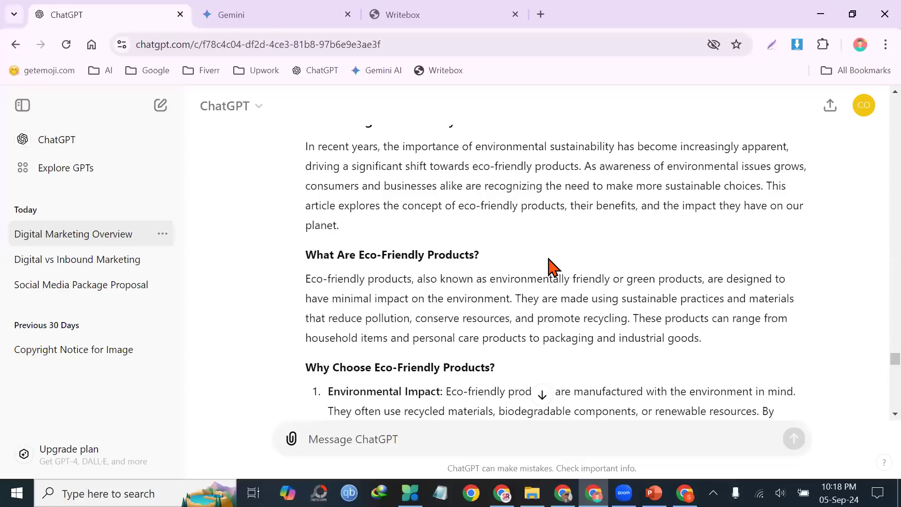
- Search Google for "plagiarism checker" in a new tab and look through the listed plagiarism checking sites
{"action": "left_click", "coordinate": [540, 14]}
{"action": "type", "text": "pl"}
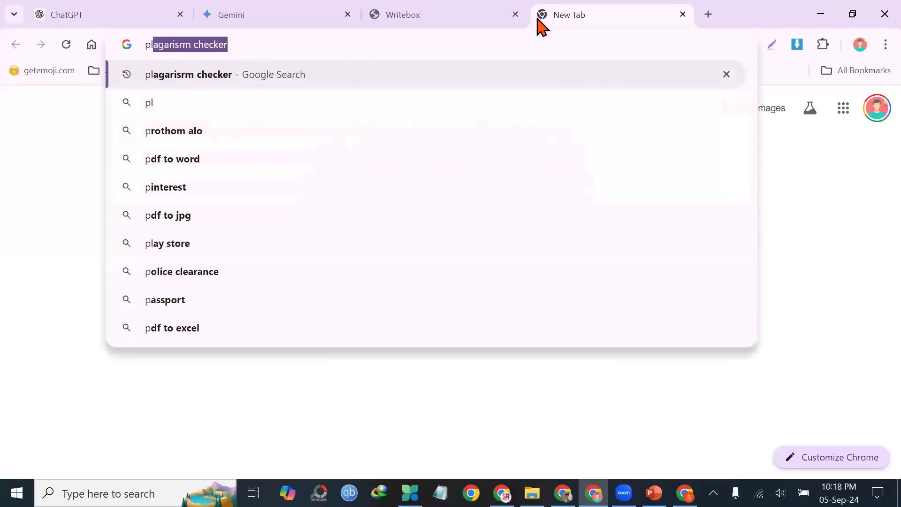
{"action": "type", "text": "agarism"}
{"action": "key", "text": "Return"}
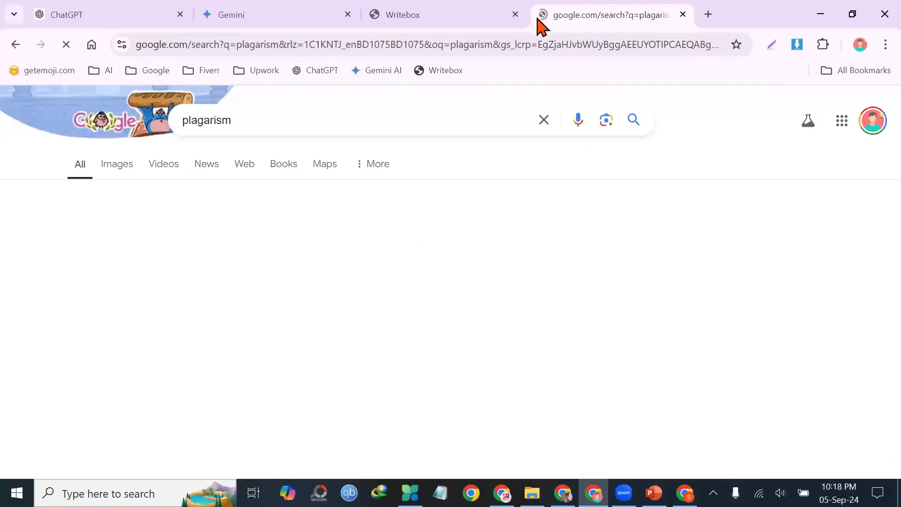
{"action": "left_click", "coordinate": [256, 120]}
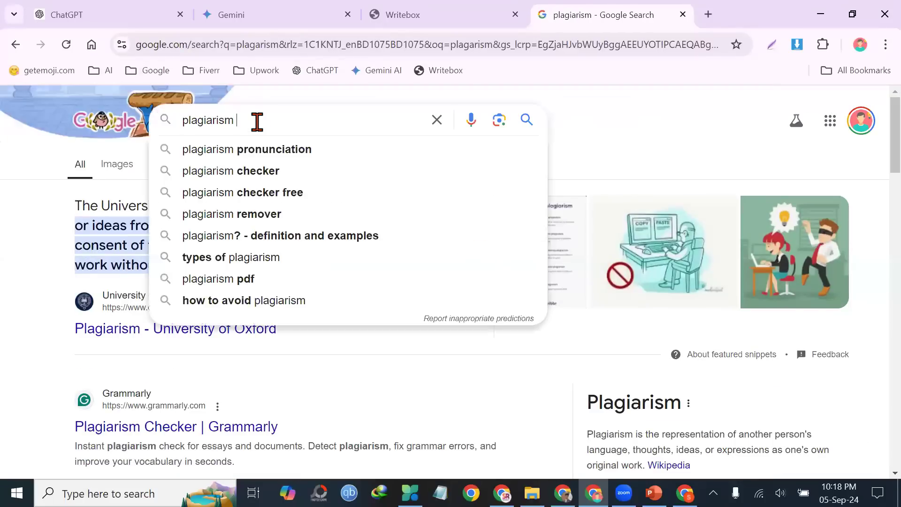
{"action": "type", "text": "checker"}
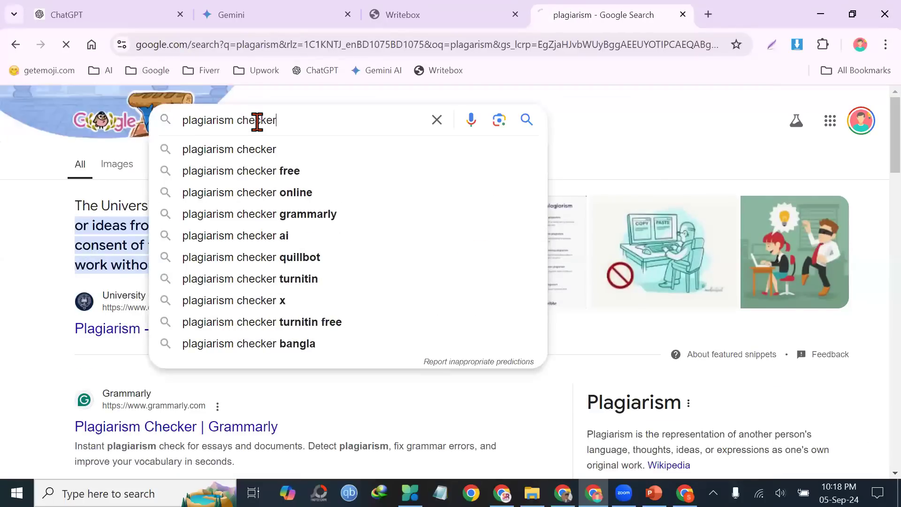
{"action": "key", "text": "Return"}
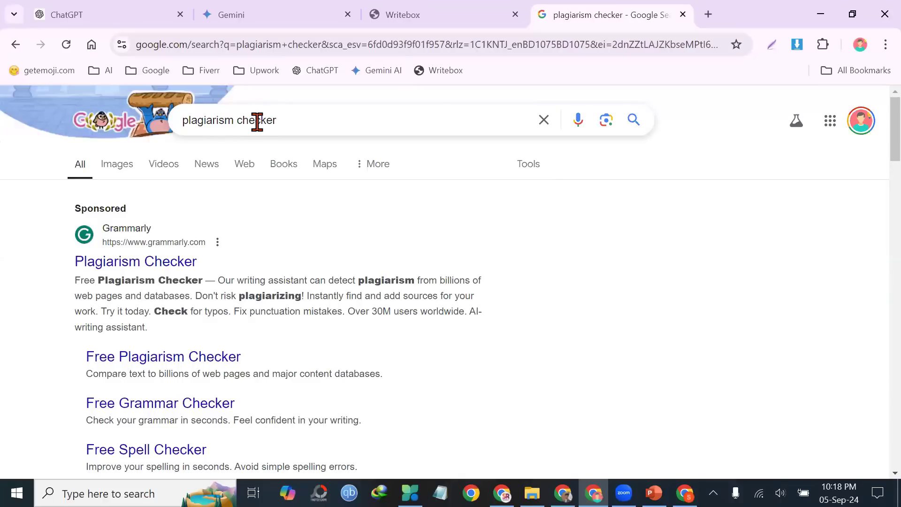
{"action": "scroll", "coordinate": [300, 291], "scroll_direction": "down", "scroll_amount": 7}
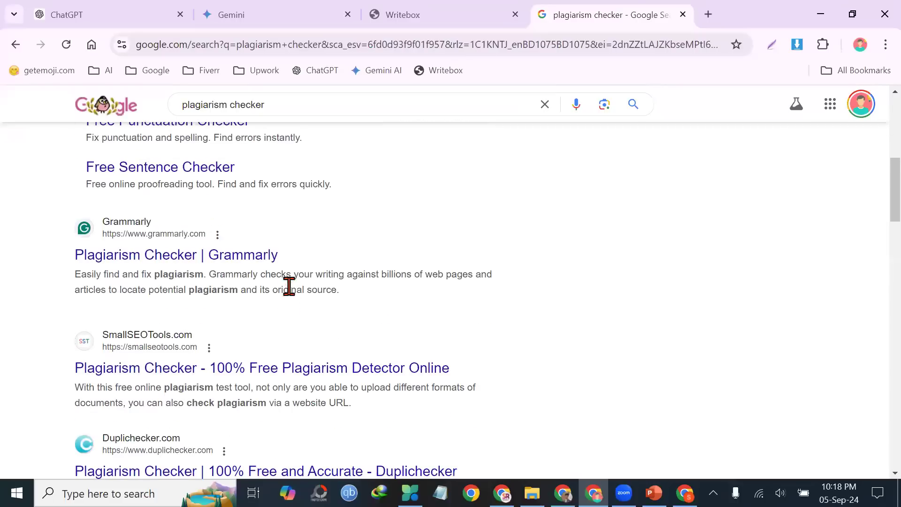
{"action": "scroll", "coordinate": [183, 265], "scroll_direction": "down", "scroll_amount": 2}
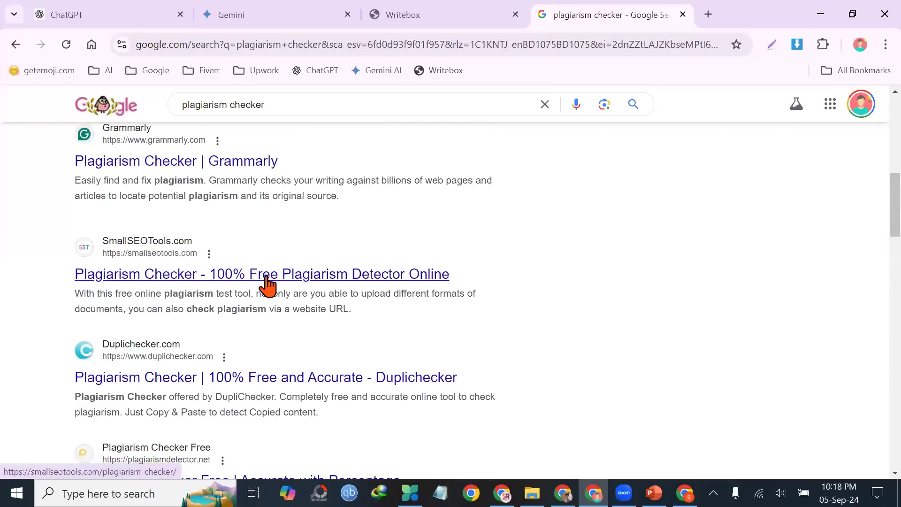
{"action": "scroll", "coordinate": [262, 291], "scroll_direction": "down", "scroll_amount": 4}
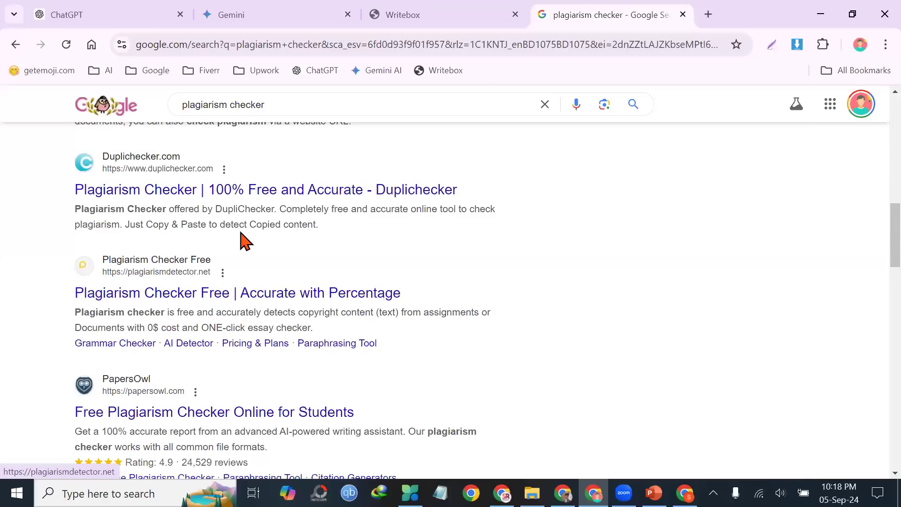
- Return to the ChatGPT conversation, send the prompt "wrtie thois article like a real human" and read through the rewritten article
{"action": "left_click", "coordinate": [422, 14]}
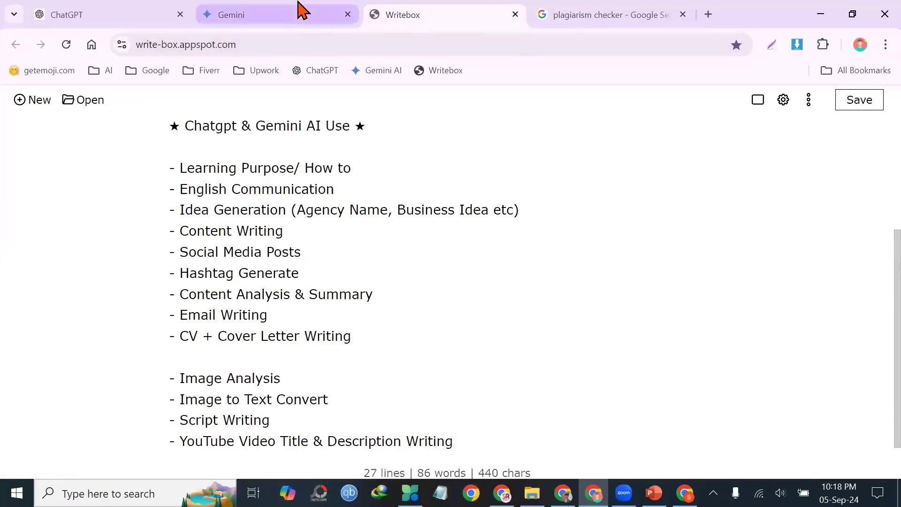
{"action": "left_click", "coordinate": [140, 15]}
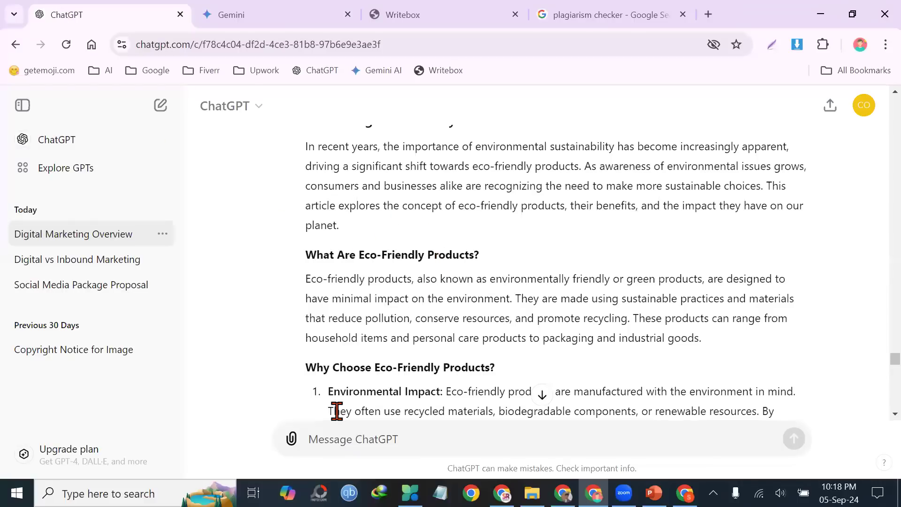
{"action": "left_click", "coordinate": [384, 449]}
{"action": "type", "text": "wrtie thois article like a real human"}
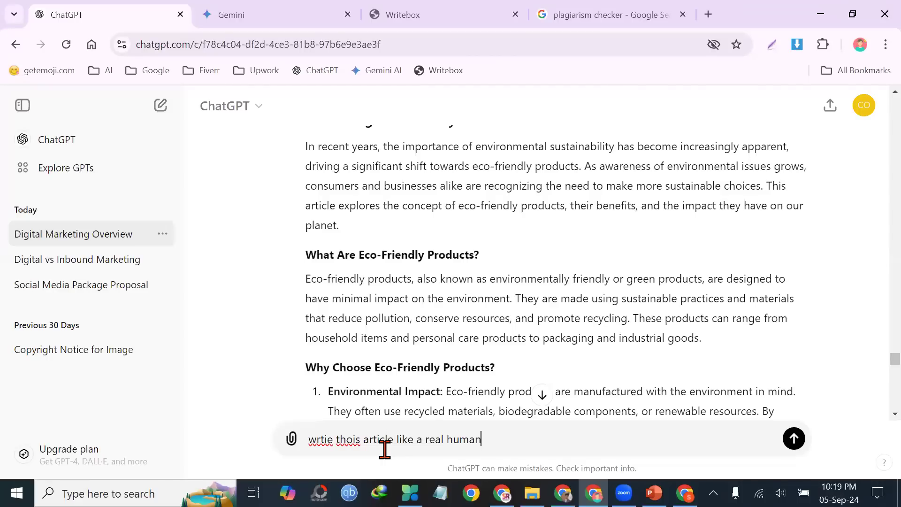
{"action": "key", "text": "Return"}
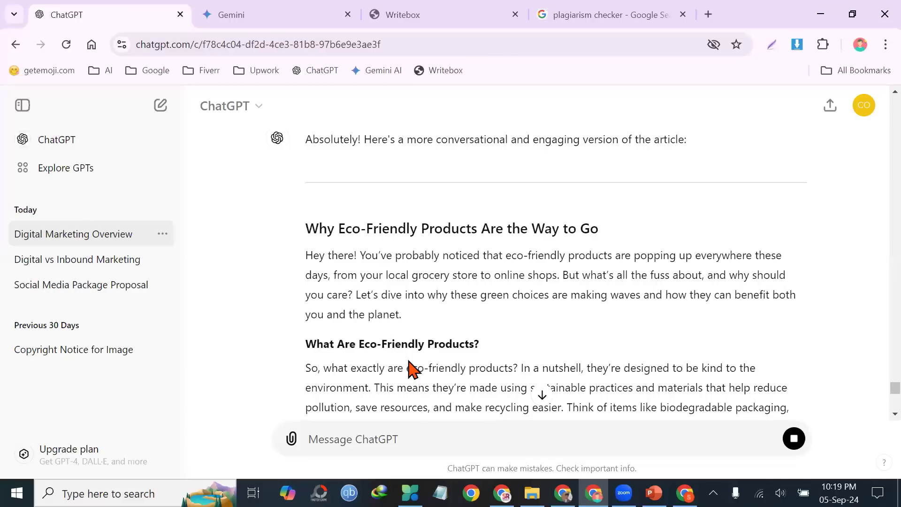
{"action": "scroll", "coordinate": [450, 338], "scroll_direction": "down", "scroll_amount": 5}
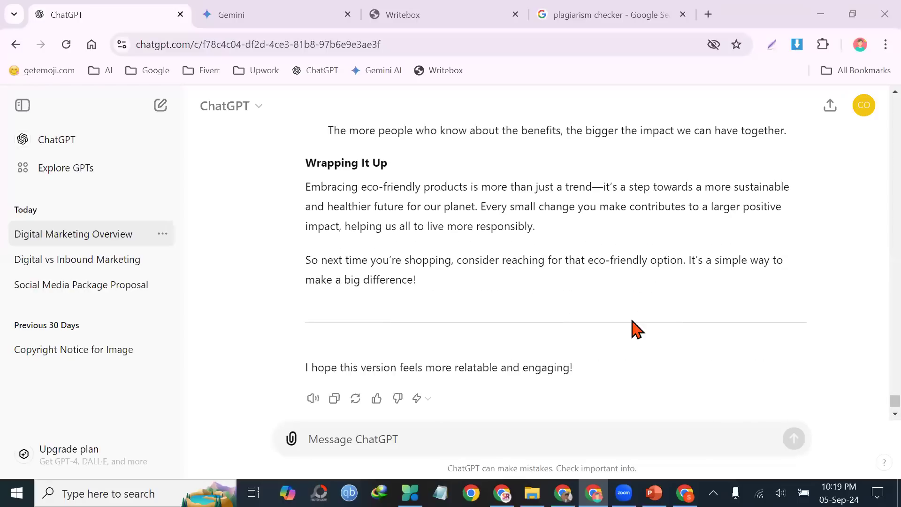
- Send the prompt "i need a facebook post with the same topic" and look through the generated post
{"action": "type", "text": "i ne"}
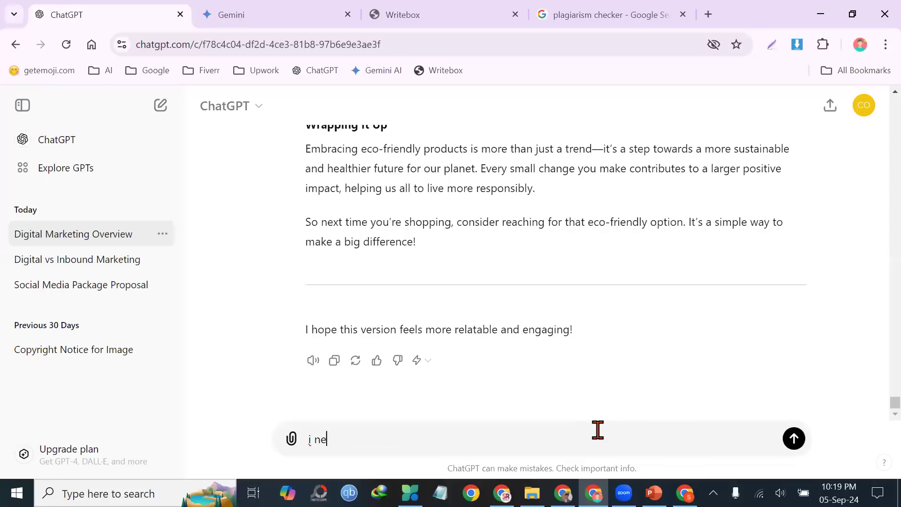
{"action": "type", "text": "ed a facebook post with the same topic"}
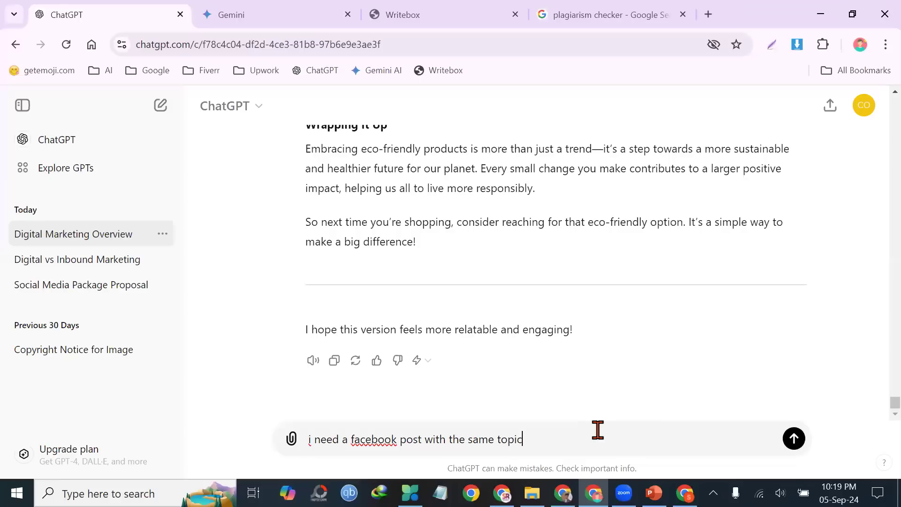
{"action": "key", "text": "Return"}
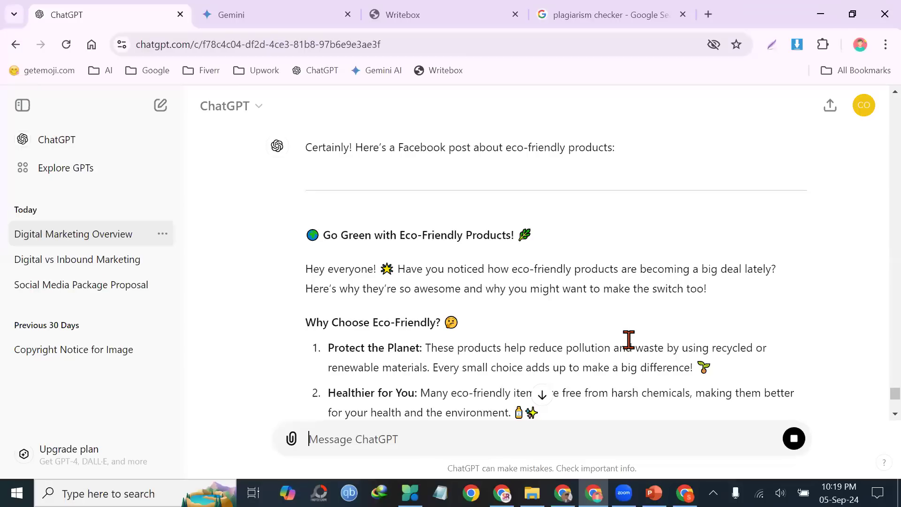
{"action": "scroll", "coordinate": [552, 329], "scroll_direction": "down", "scroll_amount": 1}
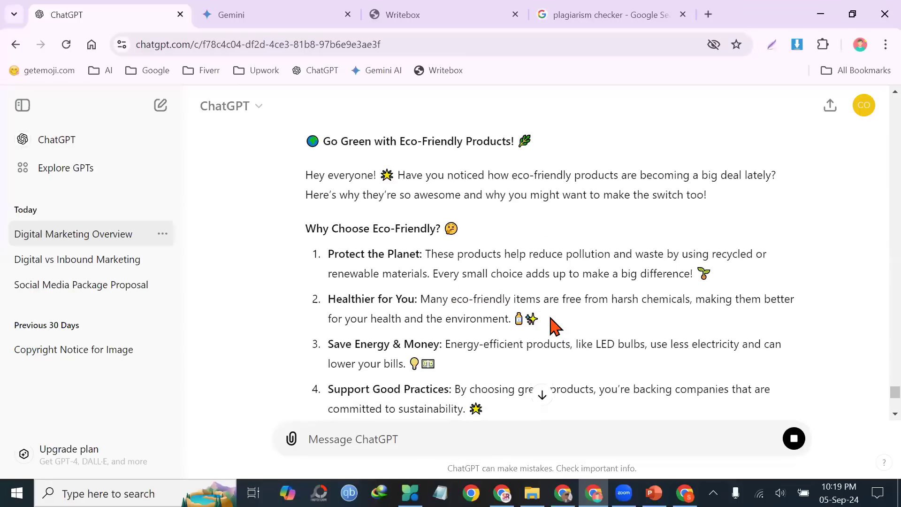
{"action": "scroll", "coordinate": [404, 277], "scroll_direction": "down", "scroll_amount": 3}
{"action": "scroll", "coordinate": [413, 256], "scroll_direction": "down", "scroll_amount": 9}
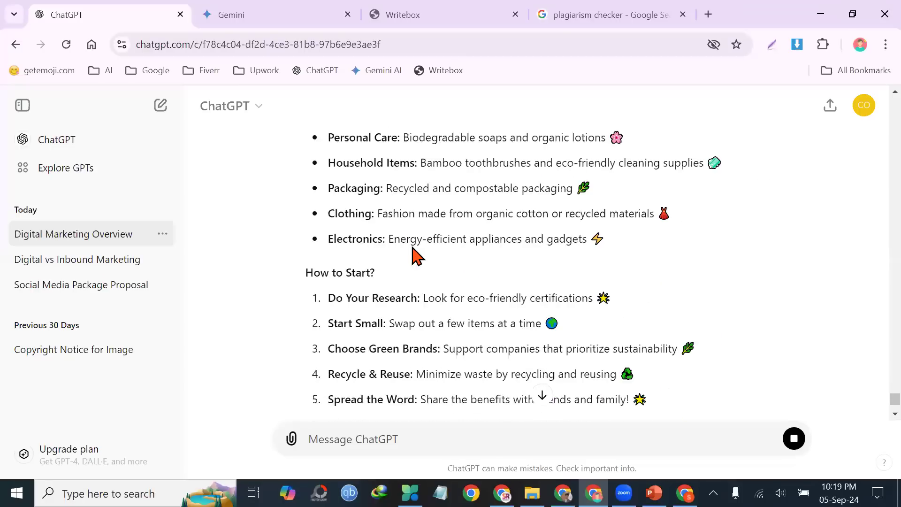
{"action": "scroll", "coordinate": [455, 262], "scroll_direction": "up", "scroll_amount": 3}
{"action": "scroll", "coordinate": [455, 263], "scroll_direction": "up", "scroll_amount": 1}
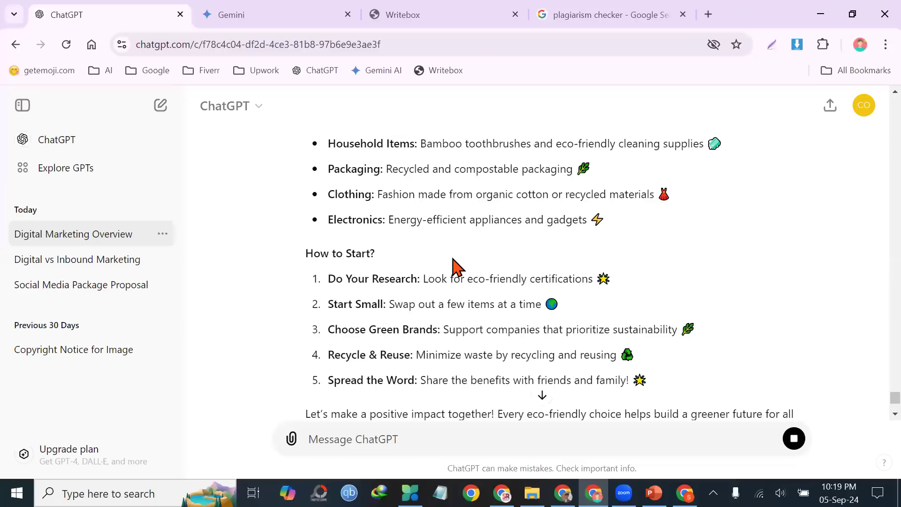
{"action": "scroll", "coordinate": [453, 270], "scroll_direction": "up", "scroll_amount": 2}
{"action": "scroll", "coordinate": [451, 277], "scroll_direction": "up", "scroll_amount": 6}
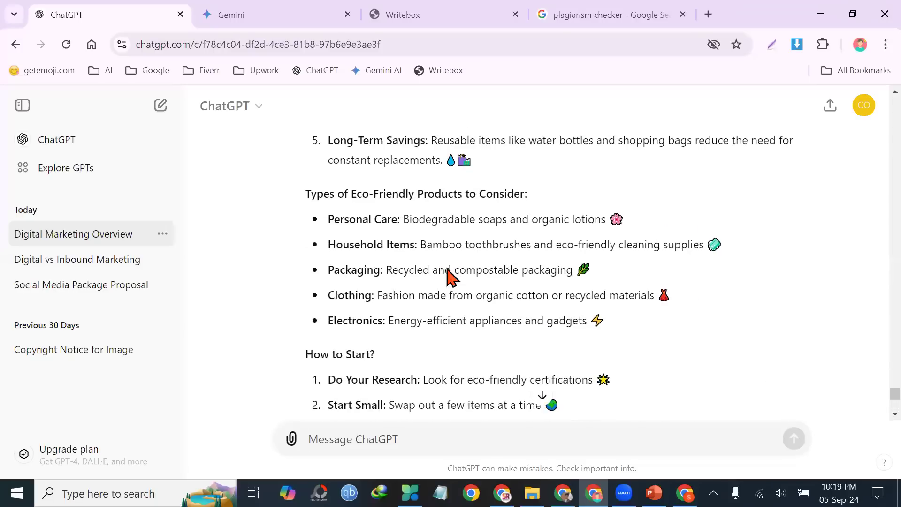
- Send the prompt "in bengali" below the Facebook post and look through the Bengali version
{"action": "scroll", "coordinate": [458, 293], "scroll_direction": "down", "scroll_amount": 6}
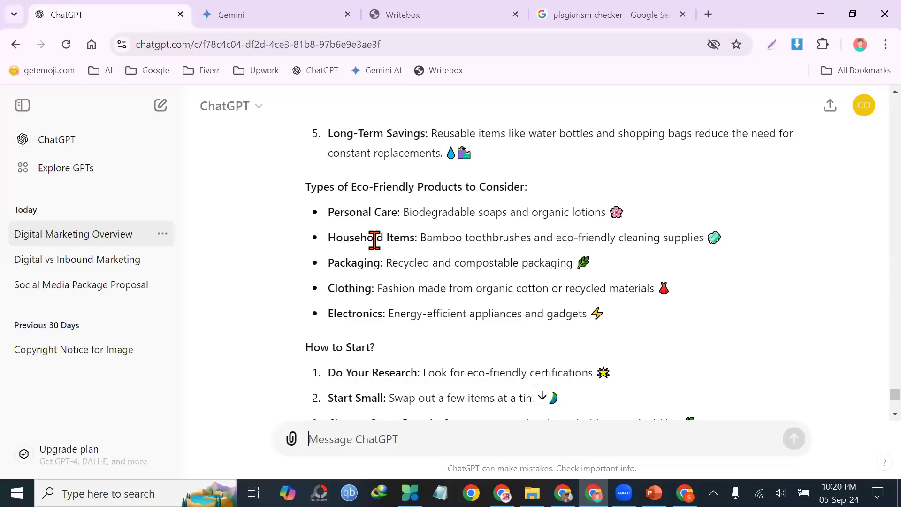
{"action": "scroll", "coordinate": [431, 281], "scroll_direction": "down", "scroll_amount": 6}
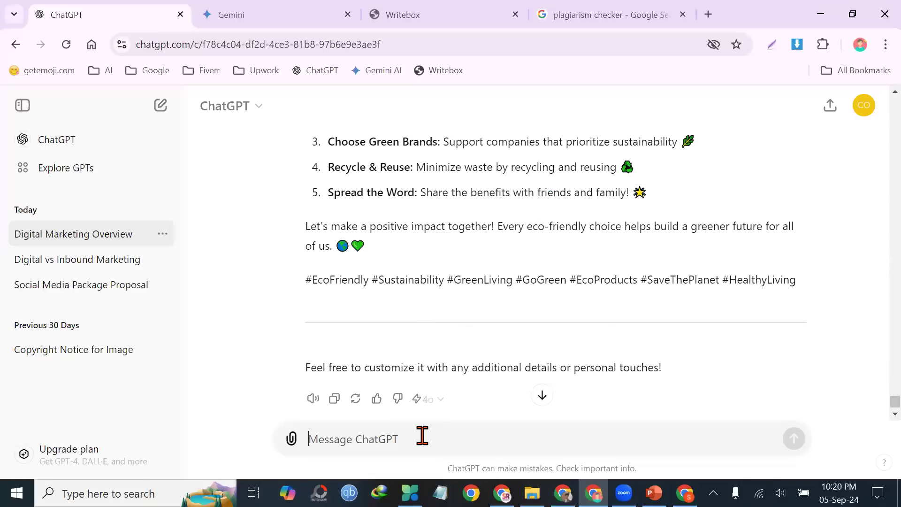
{"action": "type", "text": "in bengali"}
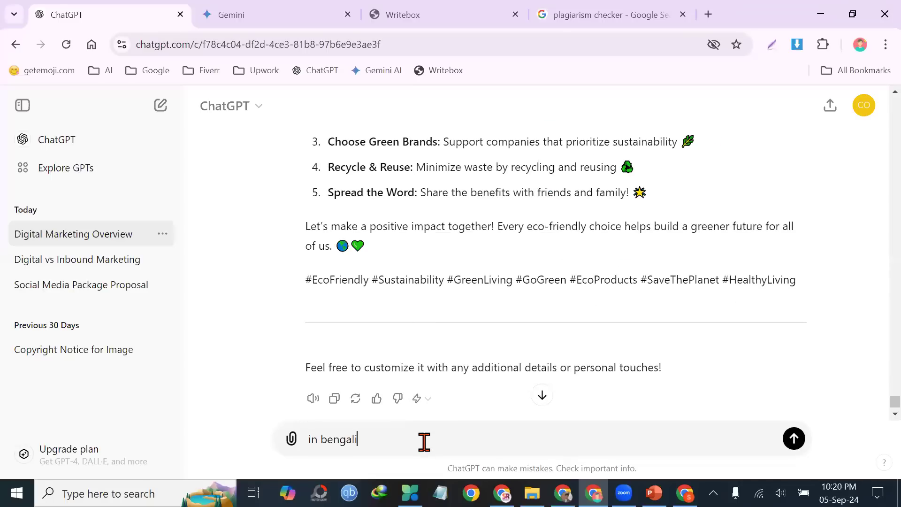
{"action": "key", "text": "Return"}
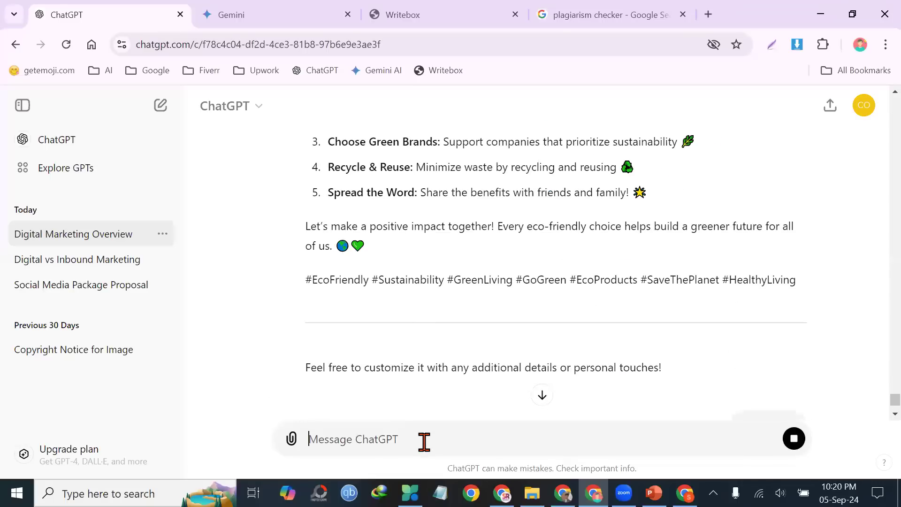
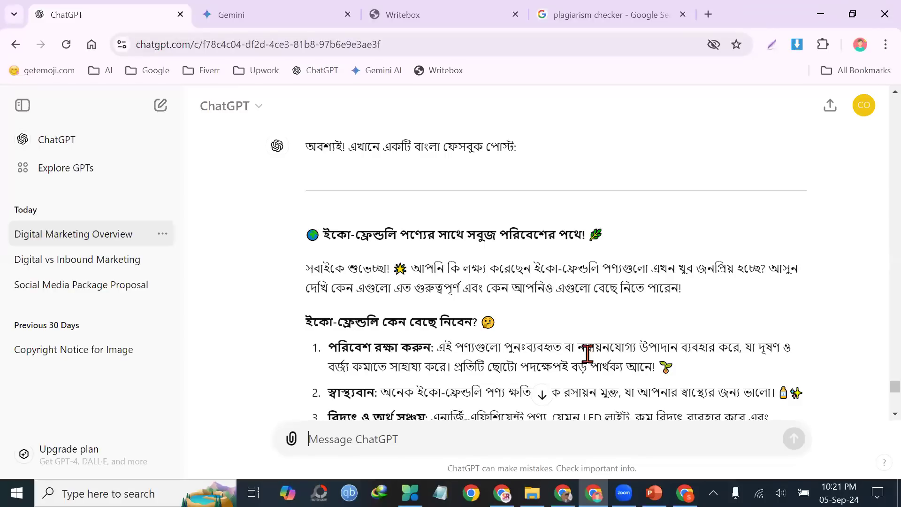
{"action": "scroll", "coordinate": [539, 328], "scroll_direction": "down", "scroll_amount": 3}
{"action": "scroll", "coordinate": [540, 327], "scroll_direction": "down", "scroll_amount": 3}
- Return to the English Facebook post and highlight its hashtag line, then clear the highlight
{"action": "scroll", "coordinate": [589, 350], "scroll_direction": "up", "scroll_amount": 12}
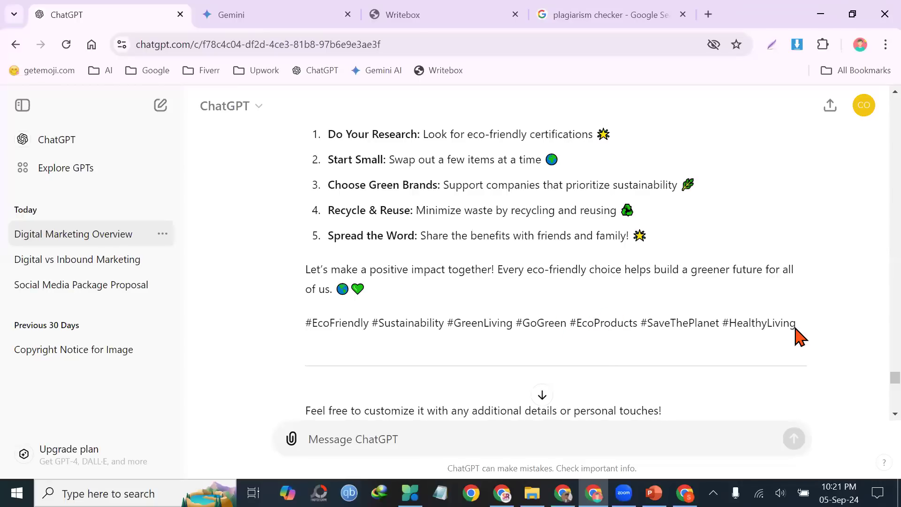
{"action": "triple_click", "coordinate": [301, 334]}
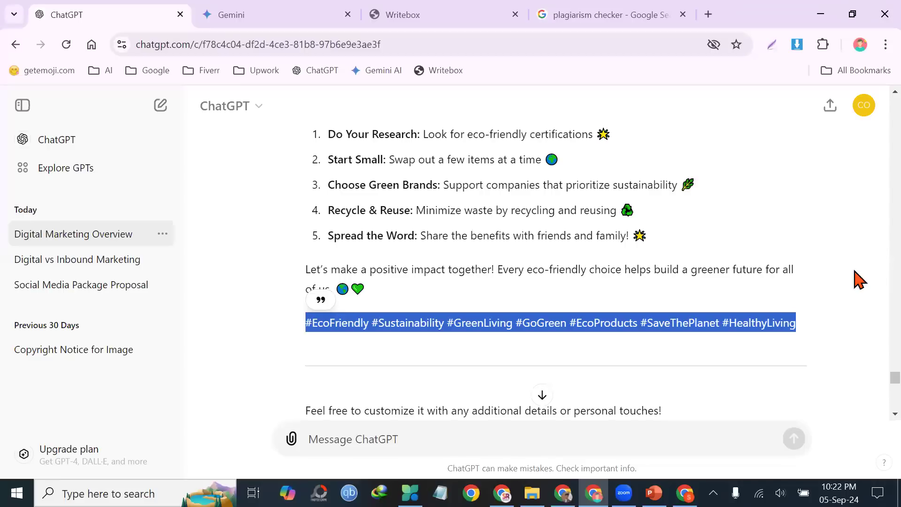
{"action": "left_click", "coordinate": [750, 263]}
- Edit the "in bengali" prompt to "i need 50 hashtags for this post", resend it and look through the generated hashtags
{"action": "scroll", "coordinate": [749, 289], "scroll_direction": "down", "scroll_amount": 2}
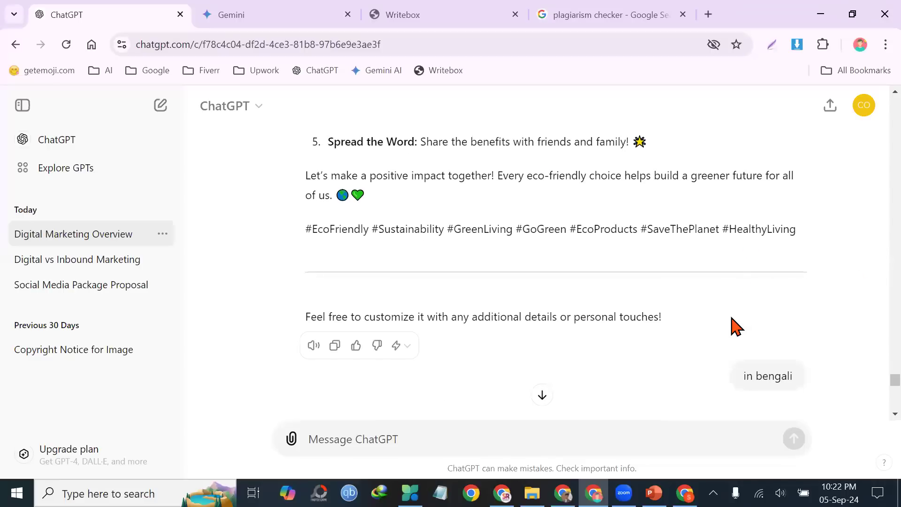
{"action": "scroll", "coordinate": [750, 300], "scroll_direction": "down", "scroll_amount": 2}
{"action": "left_click", "coordinate": [711, 282]}
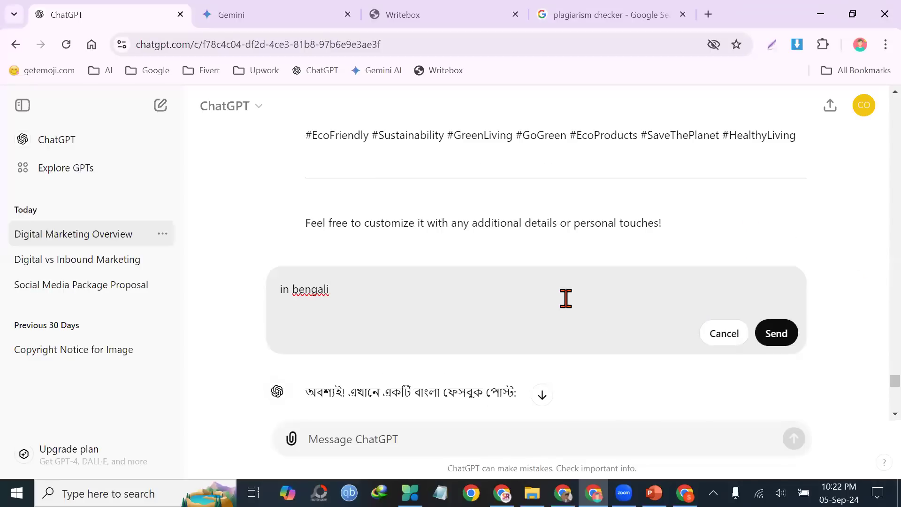
{"action": "left_click_drag", "start_coordinate": [412, 287], "coordinate": [264, 289]}
{"action": "type", "text": "i need 50 hashtag"}
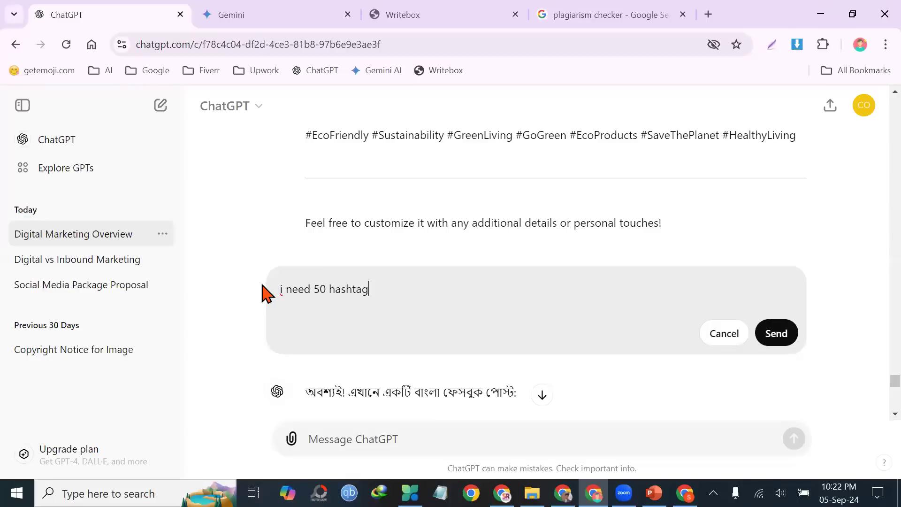
{"action": "type", "text": "s for this post"}
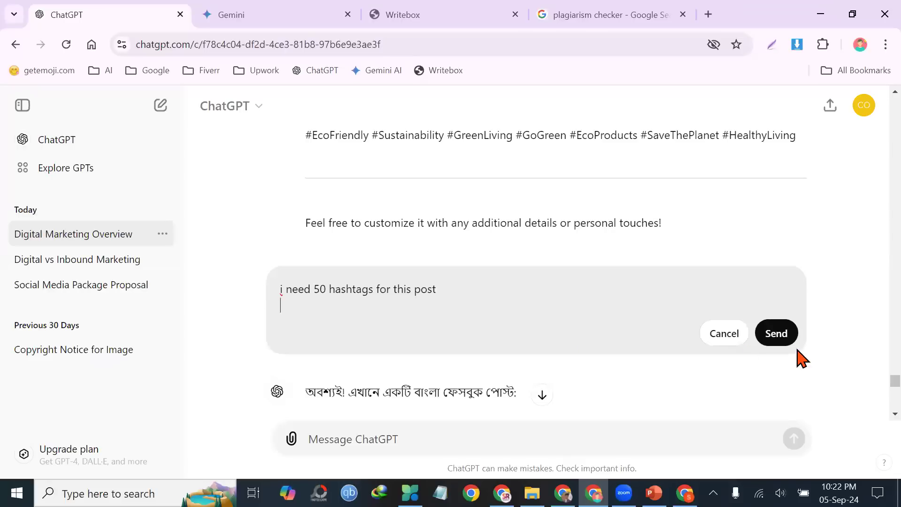
{"action": "left_click", "coordinate": [780, 338]}
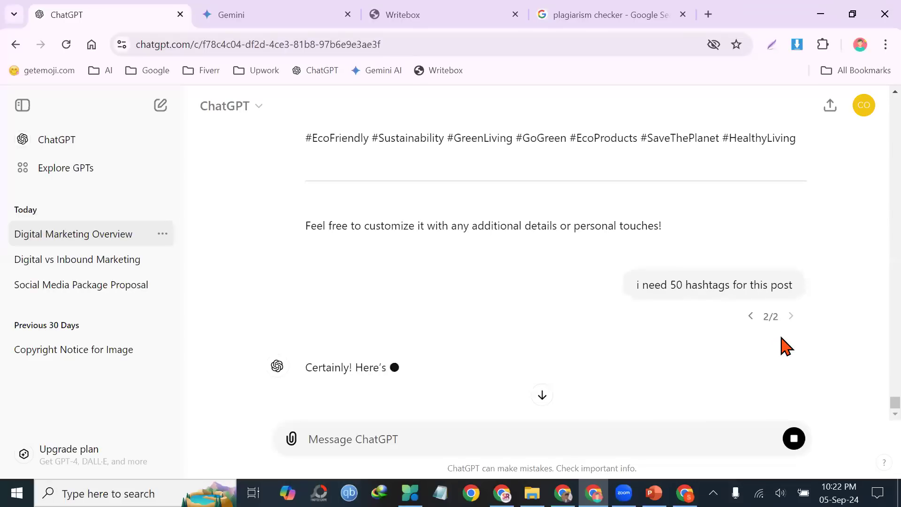
{"action": "scroll", "coordinate": [733, 346], "scroll_direction": "down", "scroll_amount": 1}
{"action": "scroll", "coordinate": [704, 338], "scroll_direction": "down", "scroll_amount": 1}
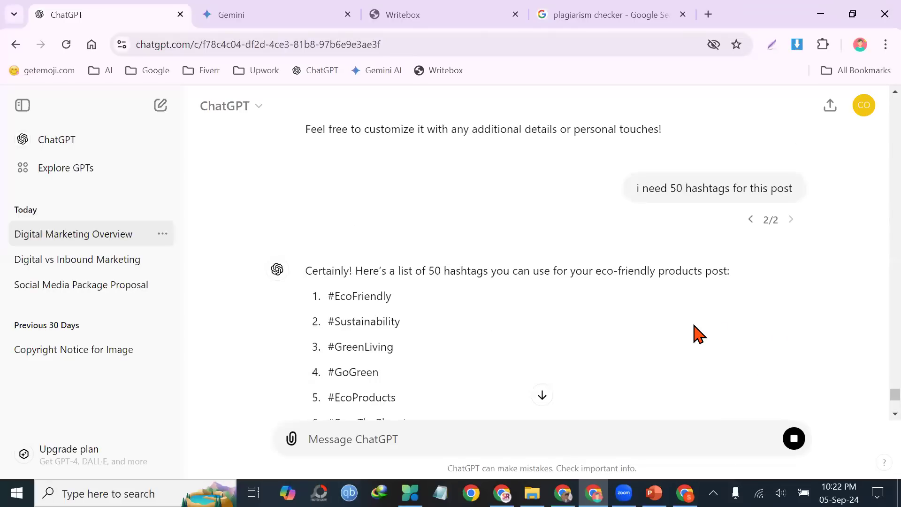
{"action": "scroll", "coordinate": [687, 302], "scroll_direction": "down", "scroll_amount": 2}
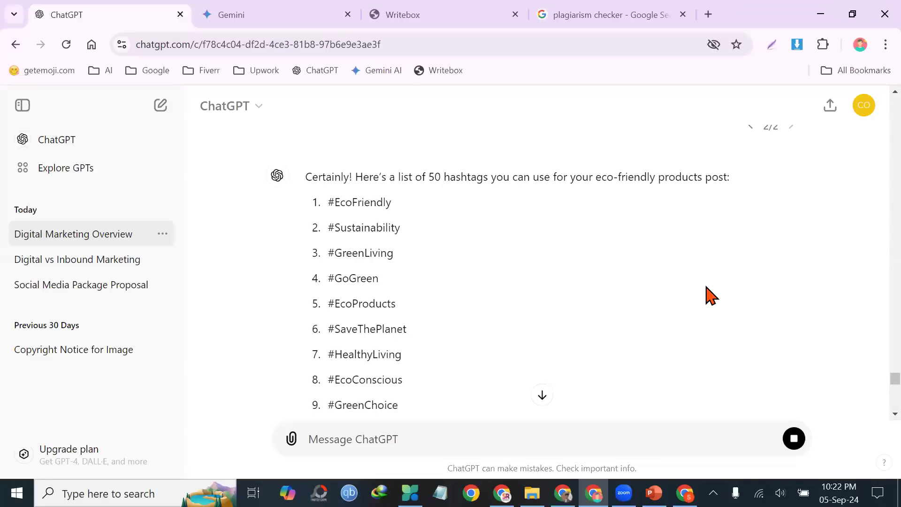
{"action": "scroll", "coordinate": [708, 295], "scroll_direction": "down", "scroll_amount": 2}
{"action": "scroll", "coordinate": [727, 286], "scroll_direction": "down", "scroll_amount": 20}
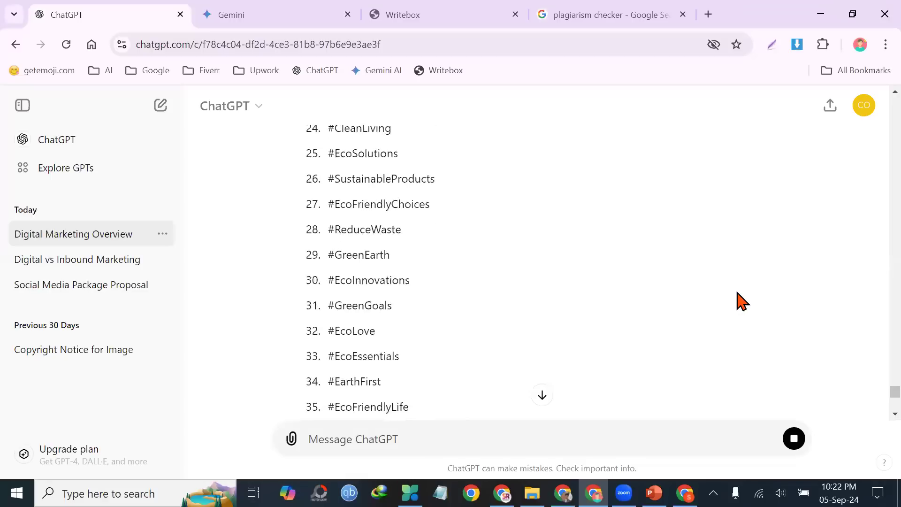
{"action": "scroll", "coordinate": [745, 277], "scroll_direction": "down", "scroll_amount": 3}
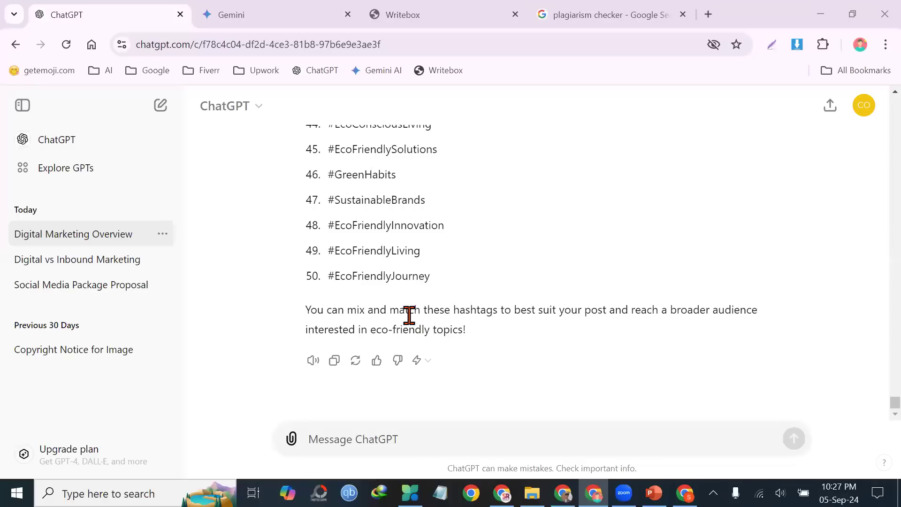
- Review the covered uses down to Hashtag Generate in the Writebox list, then switch to ChatGPT and start a new chat
{"action": "left_click", "coordinate": [400, 11]}
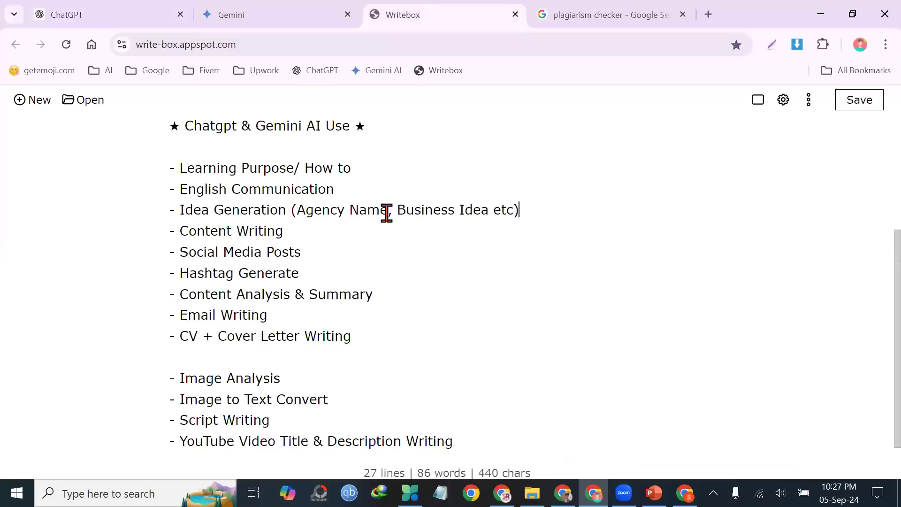
{"action": "left_click_drag", "start_coordinate": [310, 275], "coordinate": [139, 170]}
{"action": "left_click", "coordinate": [378, 296]}
{"action": "left_click", "coordinate": [131, 13]}
{"action": "left_click", "coordinate": [161, 106]}
- Search Google for "digital marketing" and open Mailchimp's article "What is Digital Marketing? Types, Examples and Benefits"
{"action": "left_click", "coordinate": [611, 6]}
{"action": "left_click_drag", "start_coordinate": [313, 100], "coordinate": [158, 107]}
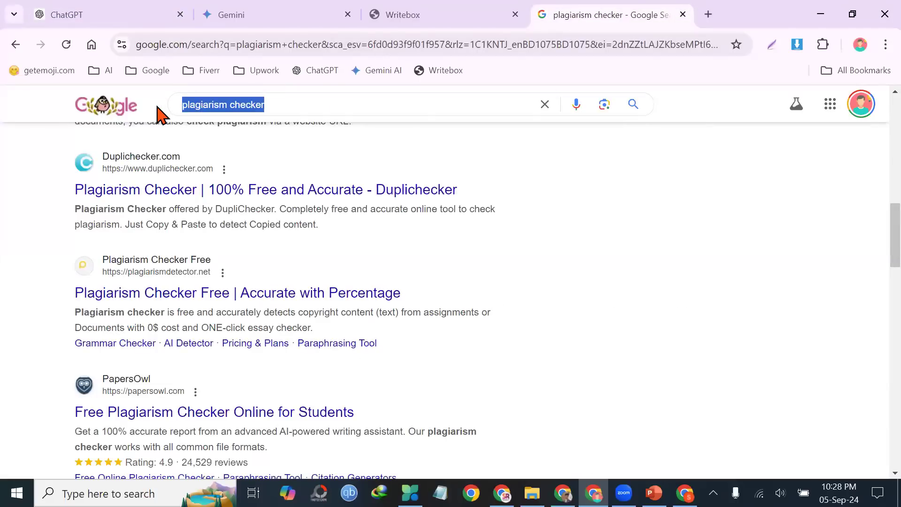
{"action": "type", "text": "digital "}
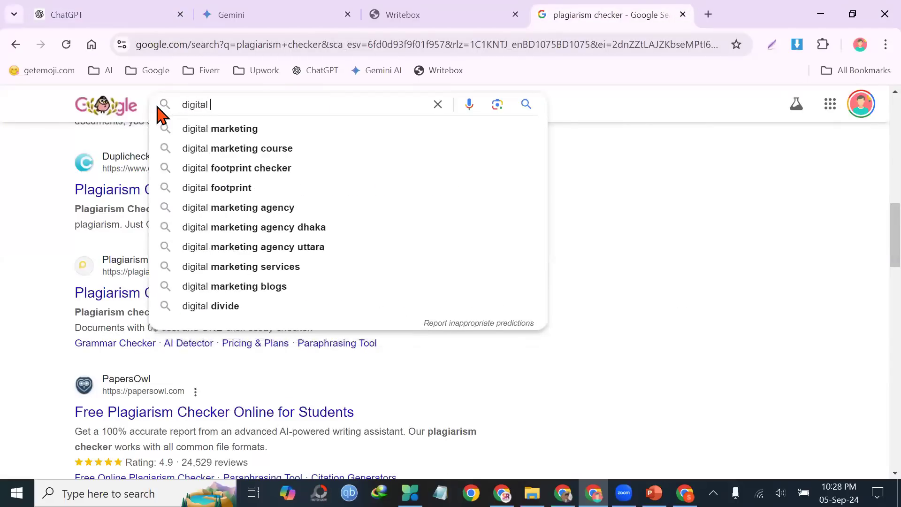
{"action": "type", "text": "marketing"}
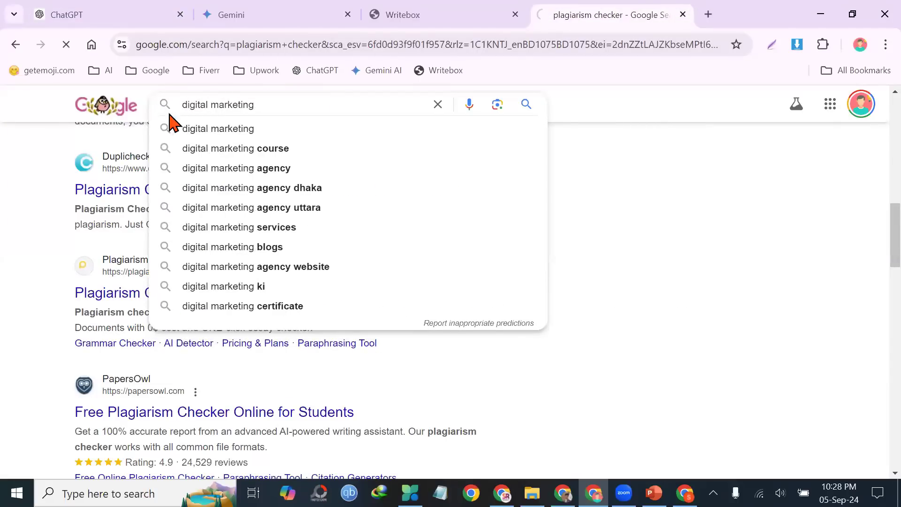
{"action": "key", "text": "Return"}
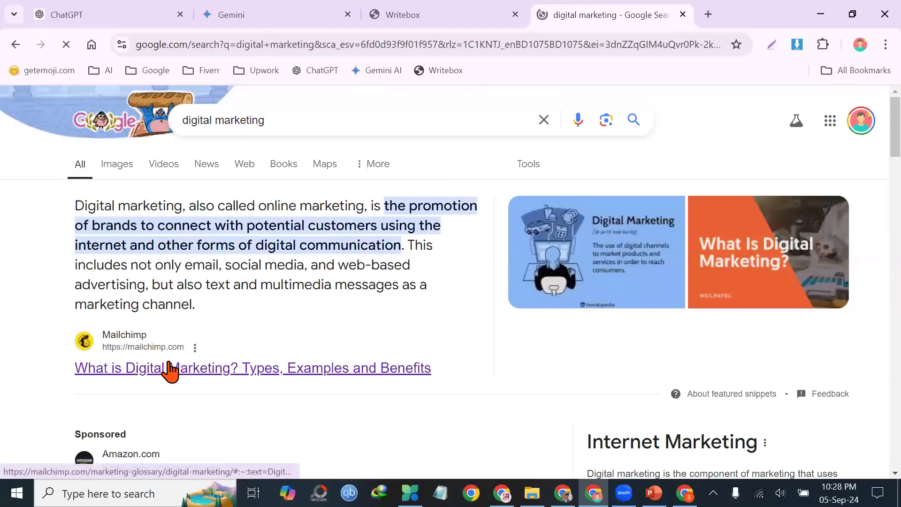
{"action": "left_click", "coordinate": [191, 352]}
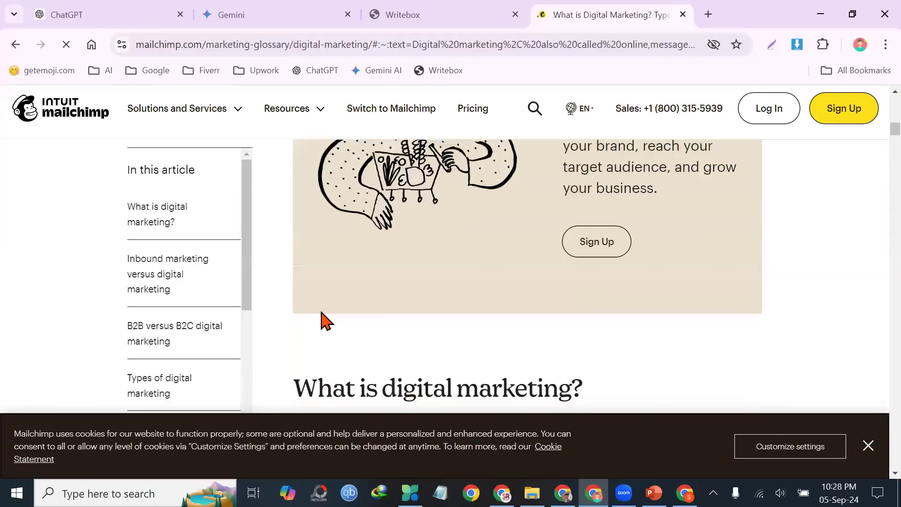
- Copy the Mailchimp article text from "What is digital marketing?" onward and paste it into the new ChatGPT chat's message
{"action": "left_click_drag", "start_coordinate": [295, 202], "coordinate": [758, 244]}
{"action": "right_click", "coordinate": [548, 235]}
{"action": "left_click", "coordinate": [569, 243]}
{"action": "left_click", "coordinate": [111, 12]}
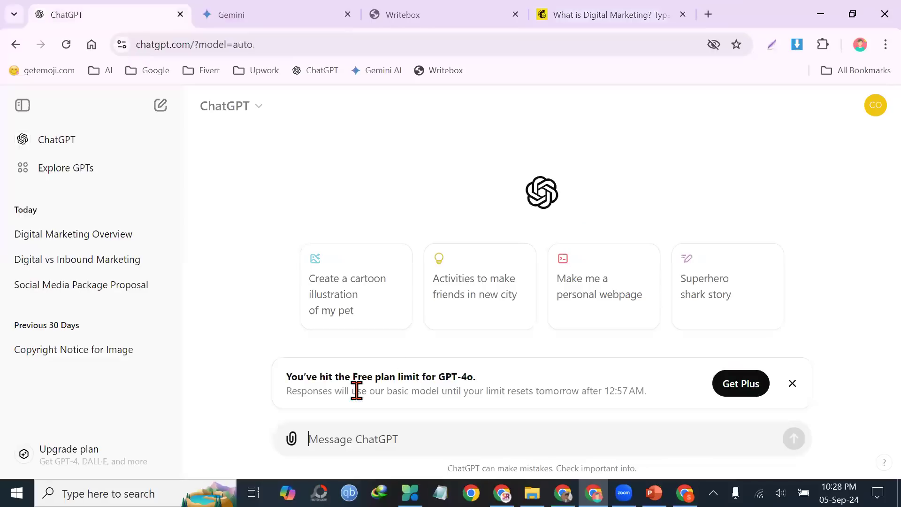
{"action": "key", "text": "ctrl+v"}
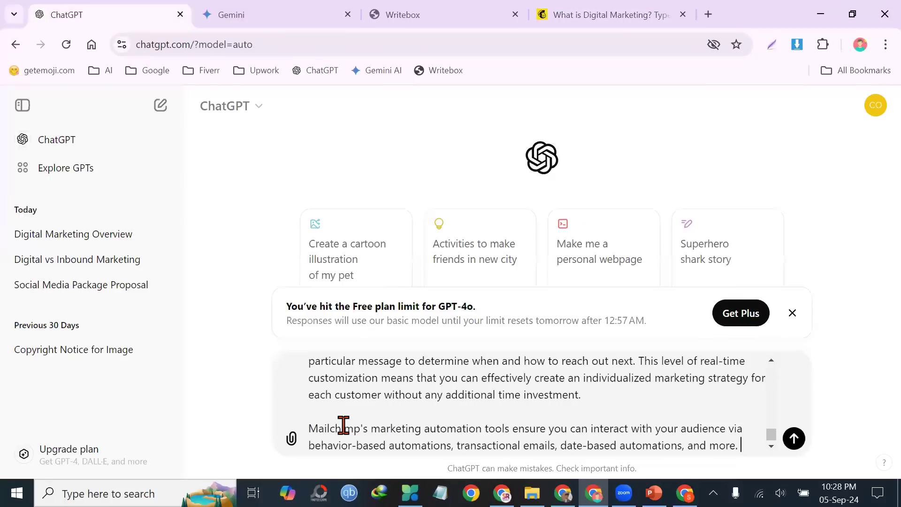
- Add "- analyze this content and make a short summary" after the pasted article and send the prompt
{"action": "type", "text": "anal"}
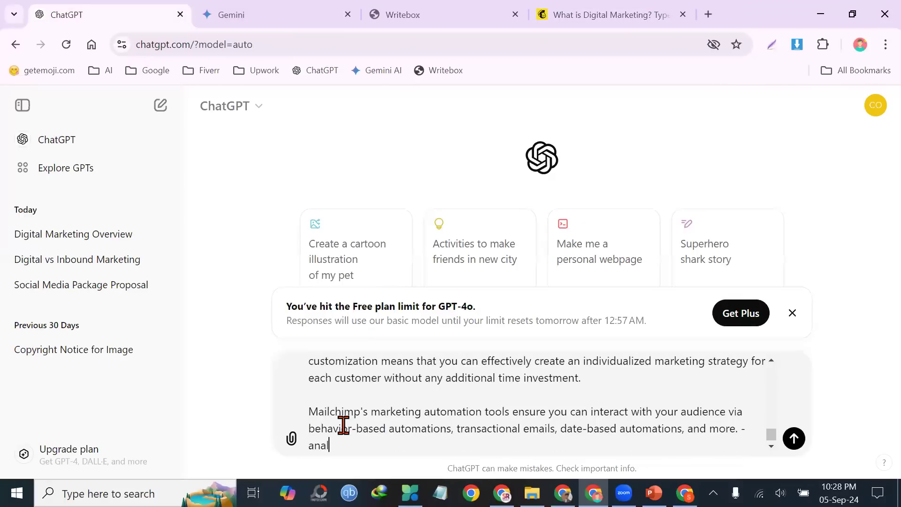
{"action": "type", "text": "yze this content na"}
{"action": "key", "text": "BackSpace"}
{"action": "key", "text": "BackSpace"}
{"action": "type", "text": "and make a short summary"}
{"action": "key", "text": "Return"}
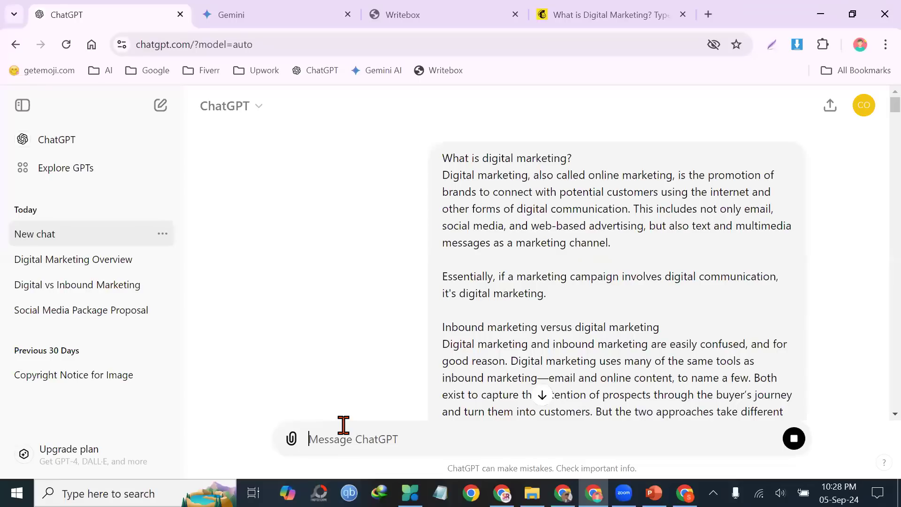
- Find the start of ChatGPT's summary below the pasted article and read its definition, inbound versus digital marketing and importance sections
{"action": "scroll", "coordinate": [513, 382], "scroll_direction": "down", "scroll_amount": 15}
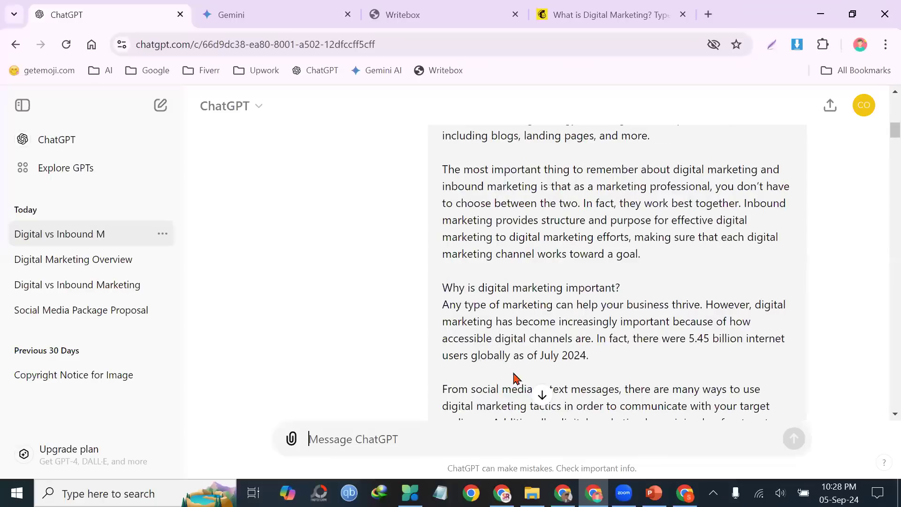
{"action": "scroll", "coordinate": [513, 371], "scroll_direction": "down", "scroll_amount": 20}
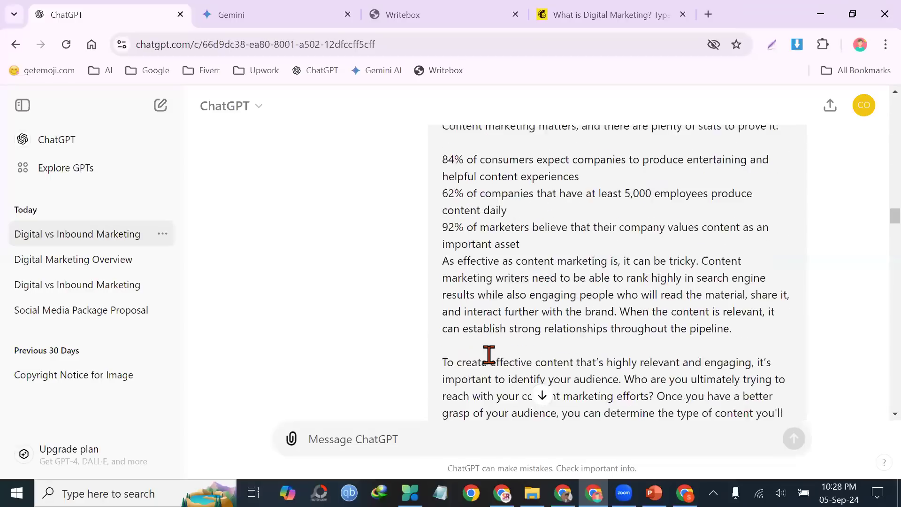
{"action": "scroll", "coordinate": [489, 355], "scroll_direction": "down", "scroll_amount": 20}
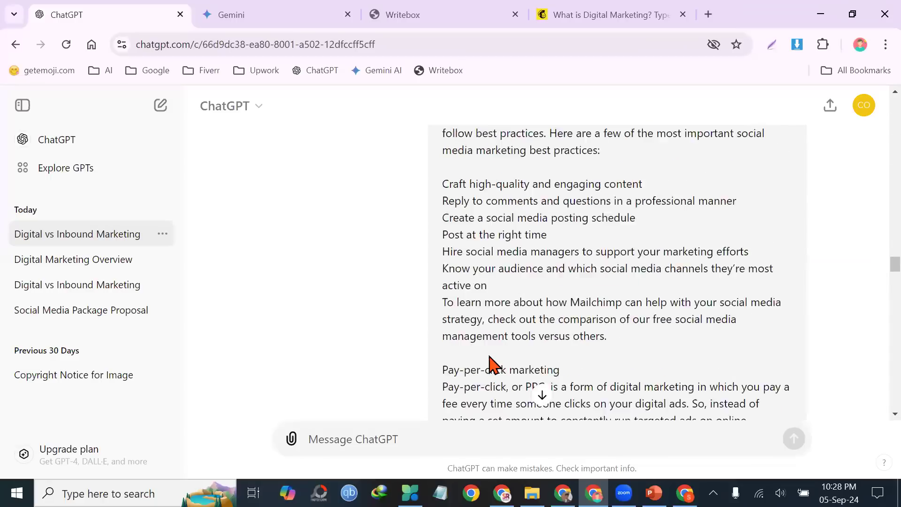
{"action": "scroll", "coordinate": [489, 356], "scroll_direction": "down", "scroll_amount": 20}
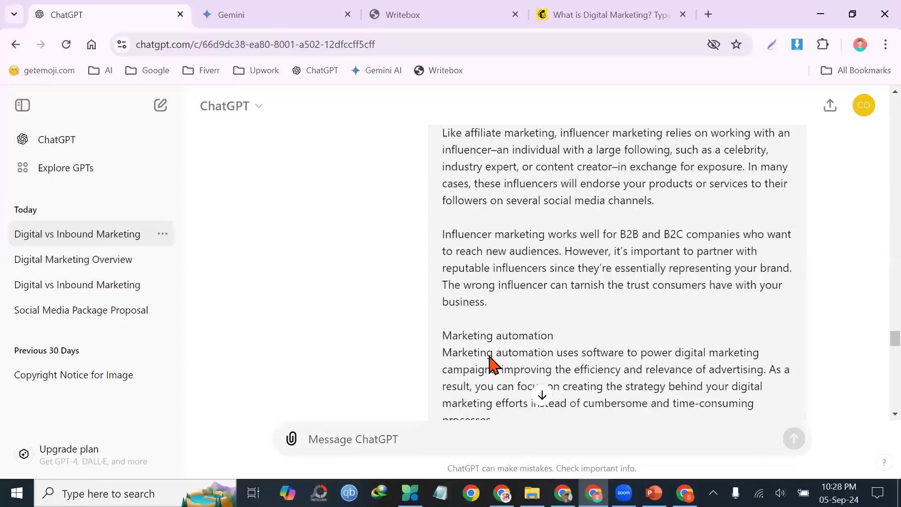
{"action": "scroll", "coordinate": [489, 357], "scroll_direction": "down", "scroll_amount": 15}
{"action": "scroll", "coordinate": [505, 348], "scroll_direction": "up", "scroll_amount": 5}
{"action": "scroll", "coordinate": [507, 351], "scroll_direction": "up", "scroll_amount": 8}
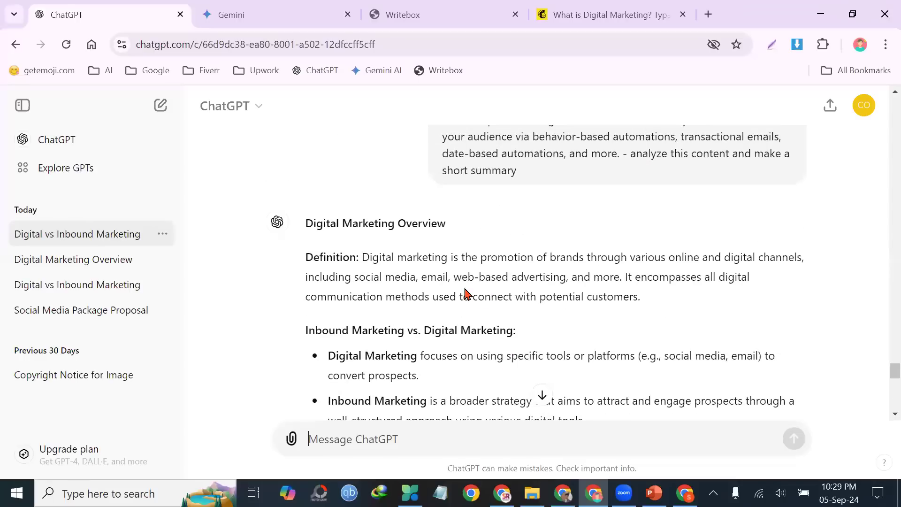
{"action": "scroll", "coordinate": [368, 258], "scroll_direction": "down", "scroll_amount": 2}
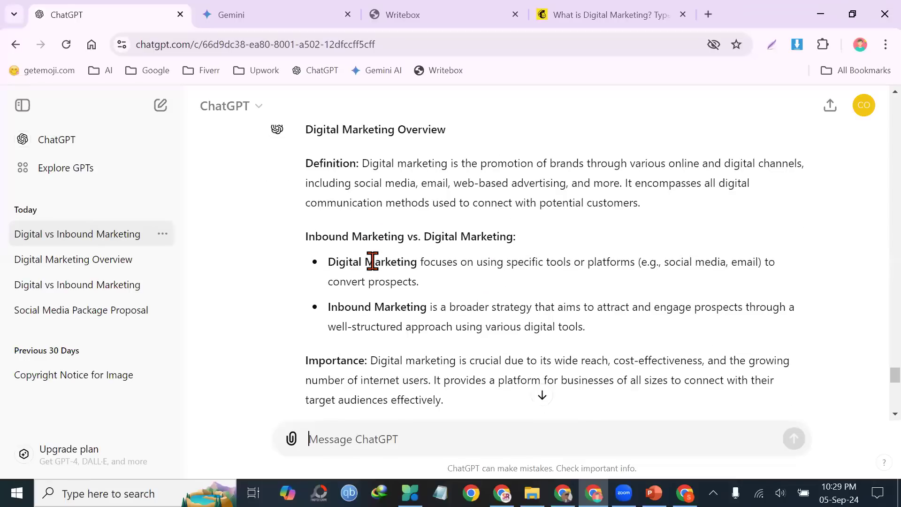
{"action": "scroll", "coordinate": [420, 258], "scroll_direction": "down", "scroll_amount": 2}
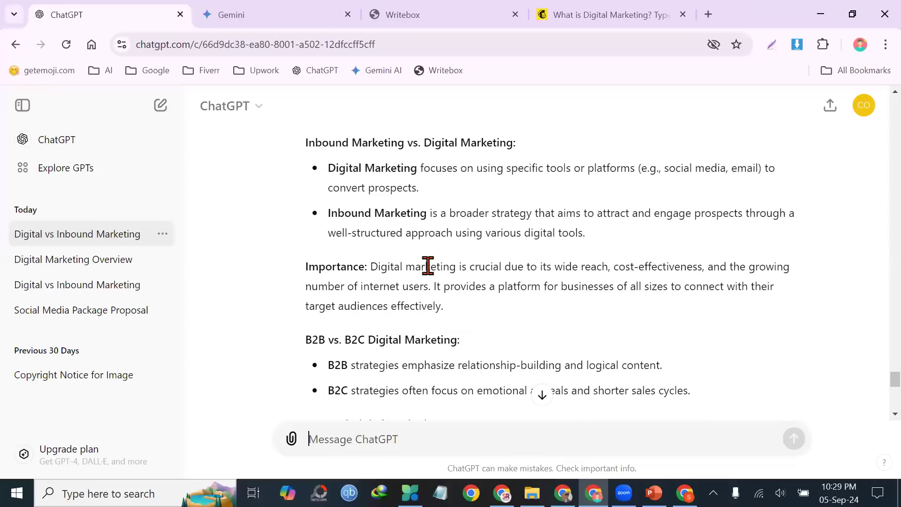
{"action": "scroll", "coordinate": [431, 265], "scroll_direction": "down", "scroll_amount": 2}
- Examine the rest of the summary, highlighting the importance, B2B vs. B2C, types of digital marketing and closing passages
{"action": "left_click_drag", "start_coordinate": [458, 218], "coordinate": [293, 193]}
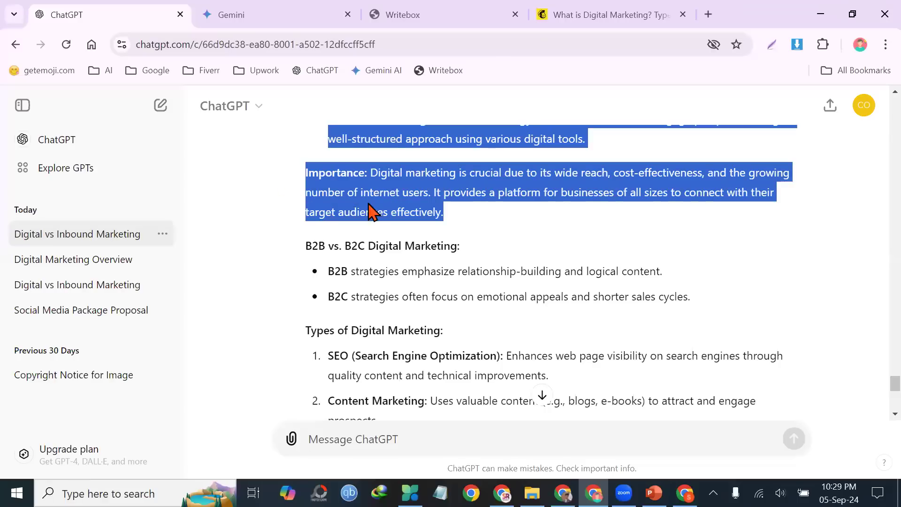
{"action": "scroll", "coordinate": [450, 204], "scroll_direction": "down", "scroll_amount": 2}
{"action": "left_click_drag", "start_coordinate": [477, 159], "coordinate": [248, 167]}
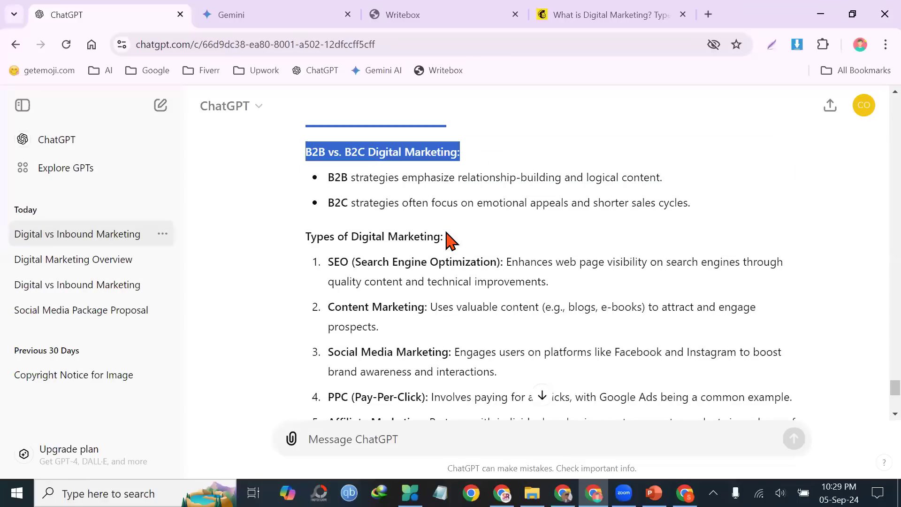
{"action": "left_click_drag", "start_coordinate": [446, 231], "coordinate": [301, 237]}
{"action": "scroll", "coordinate": [418, 273], "scroll_direction": "down", "scroll_amount": 6}
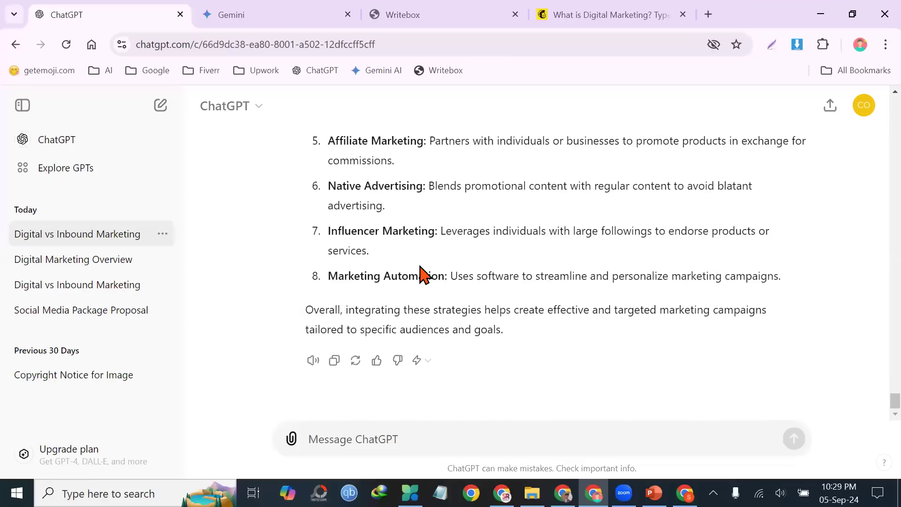
{"action": "left_click_drag", "start_coordinate": [516, 321], "coordinate": [305, 314]}
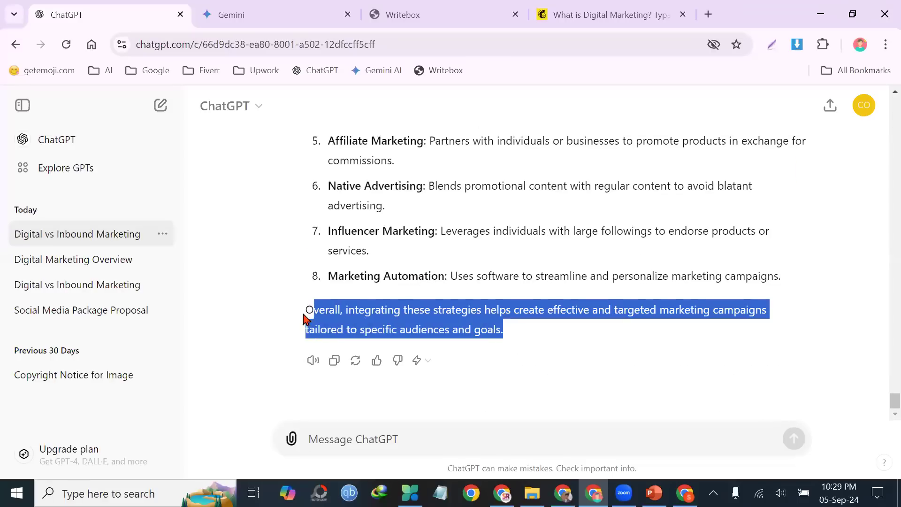
{"action": "left_click", "coordinate": [495, 332]}
{"action": "scroll", "coordinate": [555, 305], "scroll_direction": "up", "scroll_amount": 8}
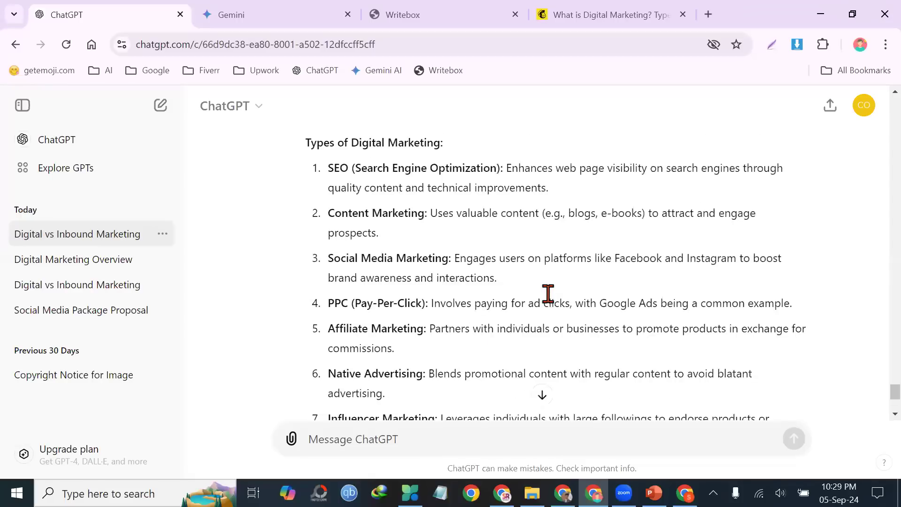
{"action": "scroll", "coordinate": [536, 284], "scroll_direction": "up", "scroll_amount": 6}
{"action": "scroll", "coordinate": [558, 283], "scroll_direction": "down", "scroll_amount": 2}
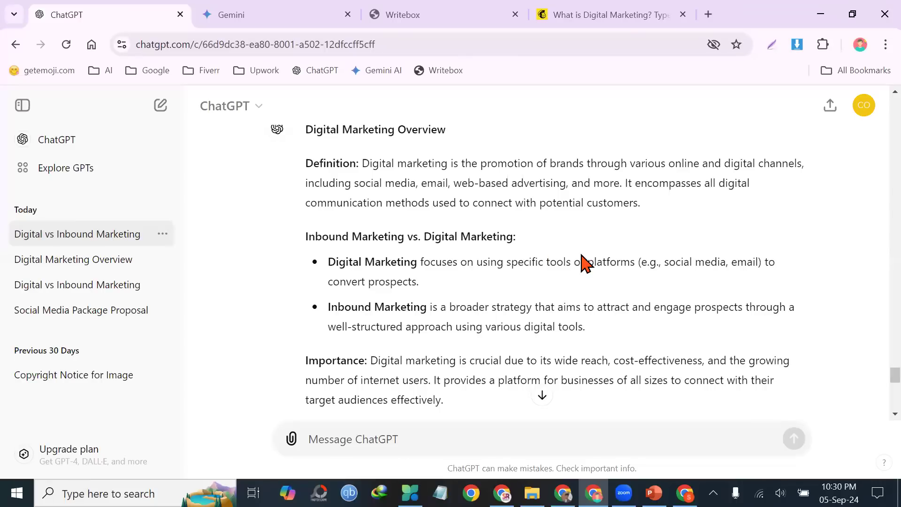
{"action": "scroll", "coordinate": [555, 261], "scroll_direction": "down", "scroll_amount": 2}
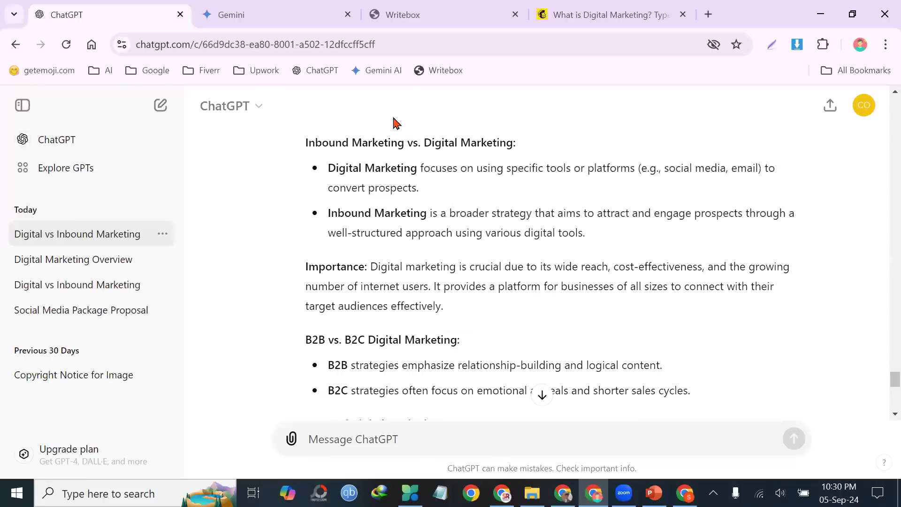
- Check the Writebox list for the use after Content Analysis & Summary, then return to ChatGPT and look back through the current chat
{"action": "left_click", "coordinate": [402, 14]}
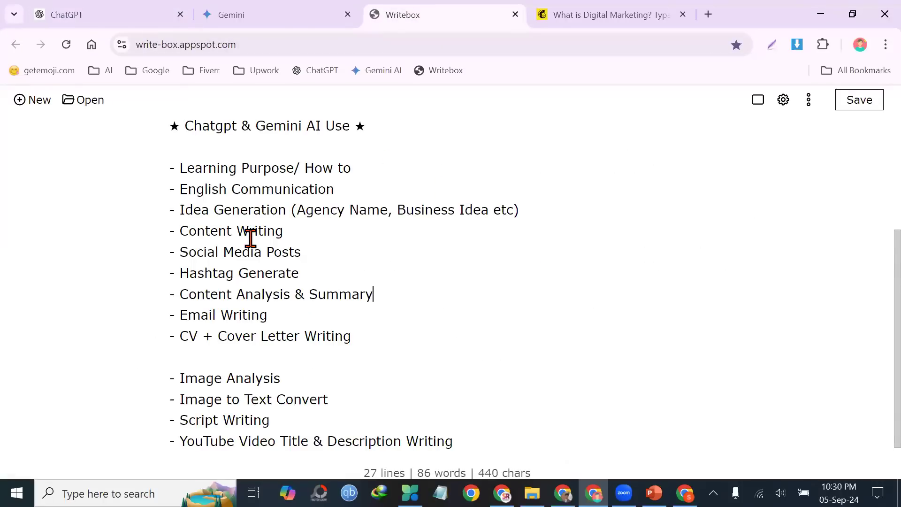
{"action": "left_click", "coordinate": [98, 3]}
{"action": "scroll", "coordinate": [276, 236], "scroll_direction": "up", "scroll_amount": 10}
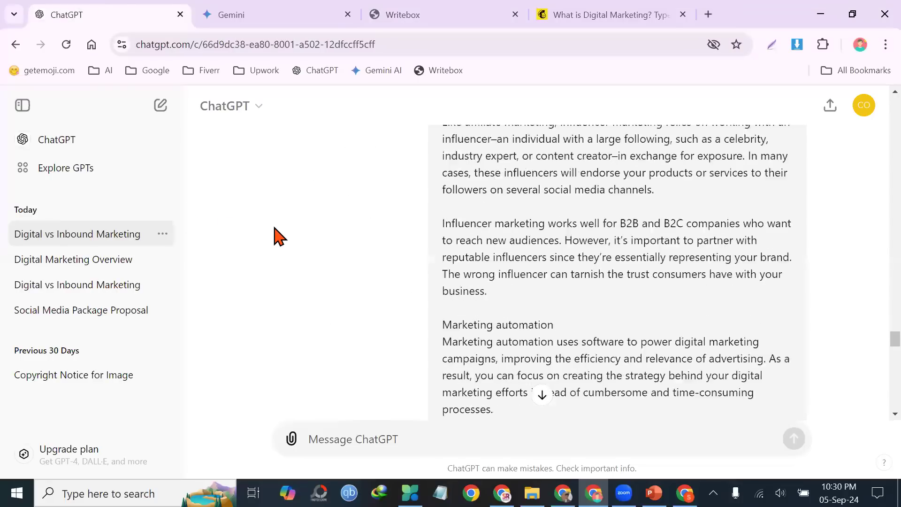
{"action": "scroll", "coordinate": [301, 263], "scroll_direction": "up", "scroll_amount": 15}
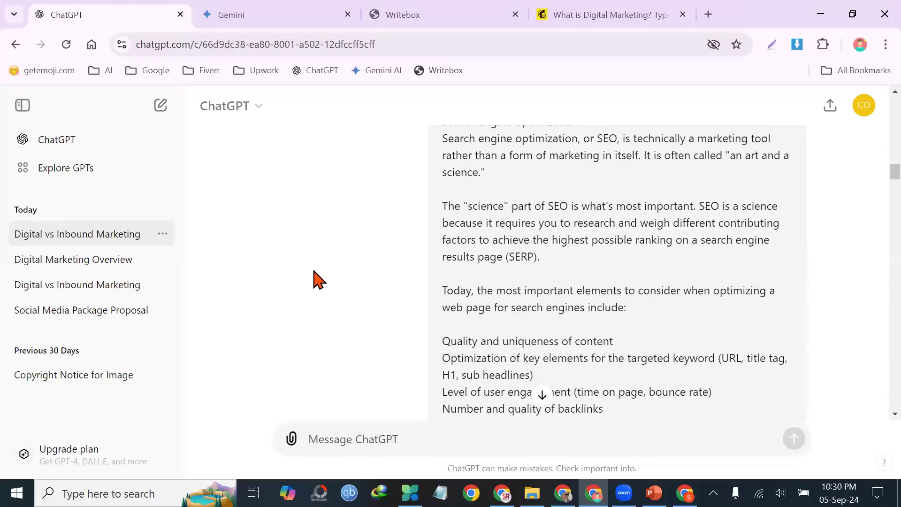
{"action": "scroll", "coordinate": [314, 278], "scroll_direction": "up", "scroll_amount": 5}
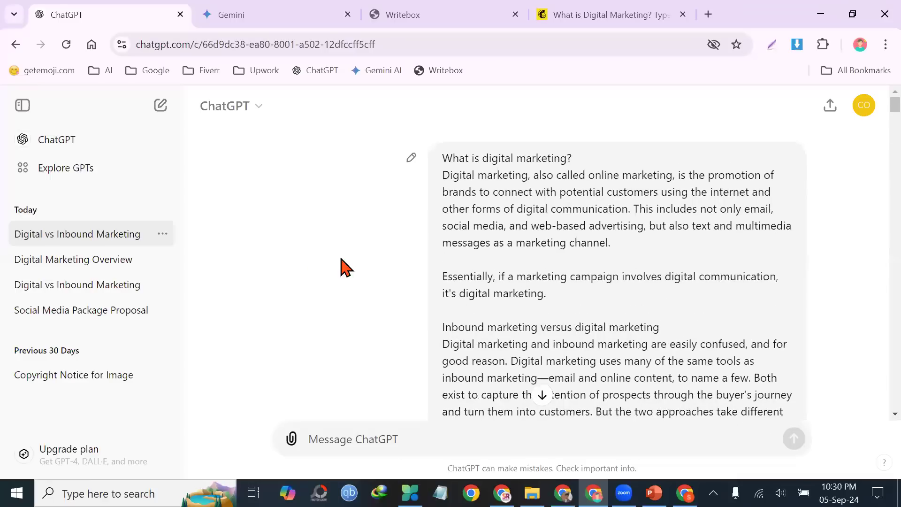
- Open the Digital Marketing Overview chat and copy the professional-tone version of the digital marketer's self-introduction with the $250 monthly fee
{"action": "left_click", "coordinate": [121, 259]}
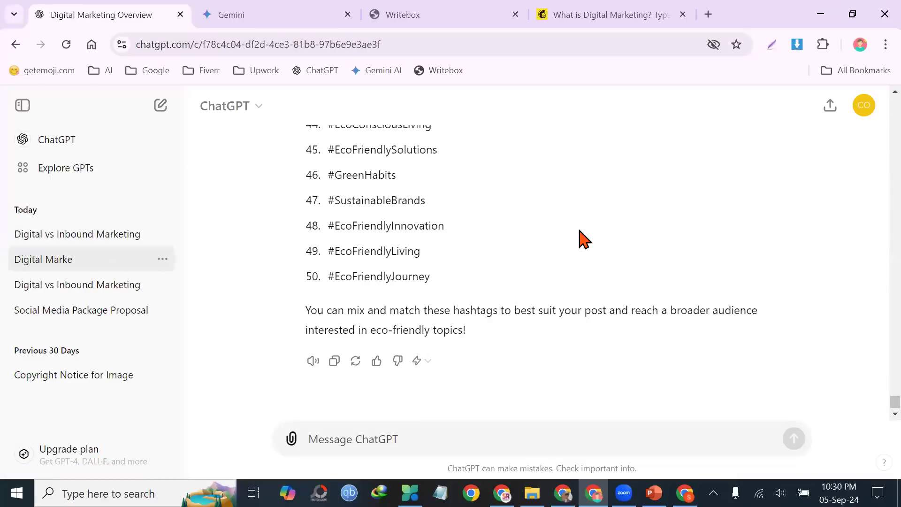
{"action": "scroll", "coordinate": [591, 243], "scroll_direction": "up", "scroll_amount": 15}
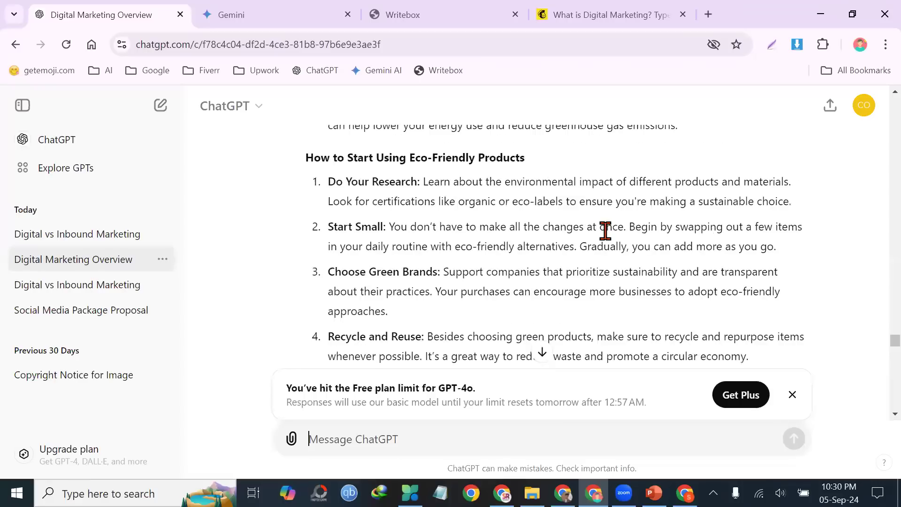
{"action": "scroll", "coordinate": [629, 237], "scroll_direction": "down", "scroll_amount": 20}
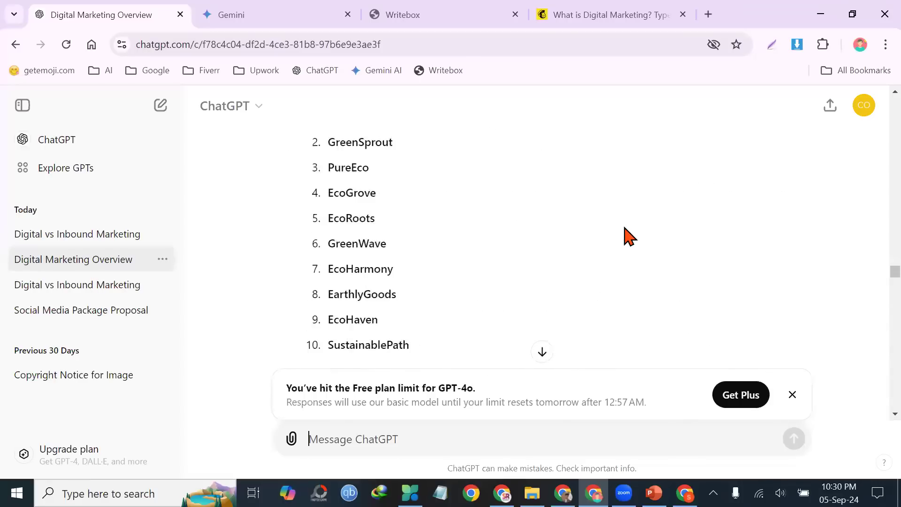
{"action": "scroll", "coordinate": [629, 237], "scroll_direction": "up", "scroll_amount": 20}
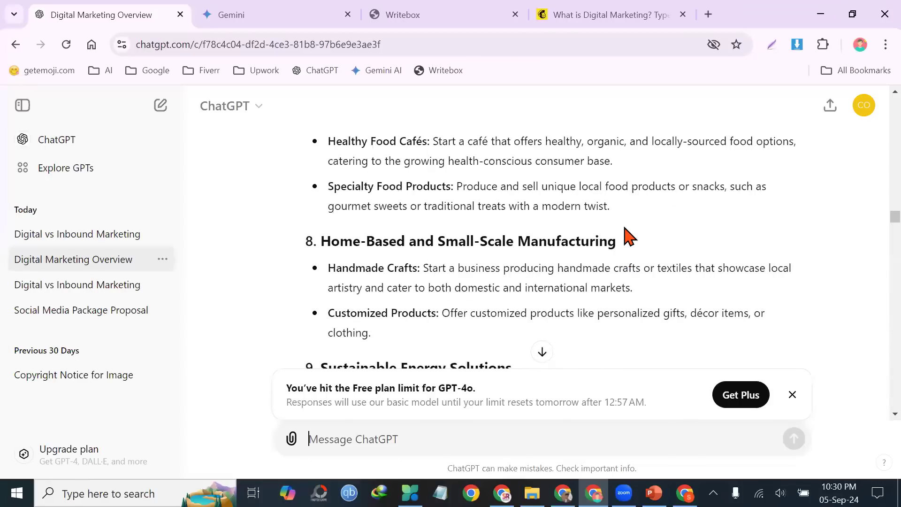
{"action": "scroll", "coordinate": [629, 236], "scroll_direction": "up", "scroll_amount": 5}
{"action": "scroll", "coordinate": [627, 237], "scroll_direction": "down", "scroll_amount": 12}
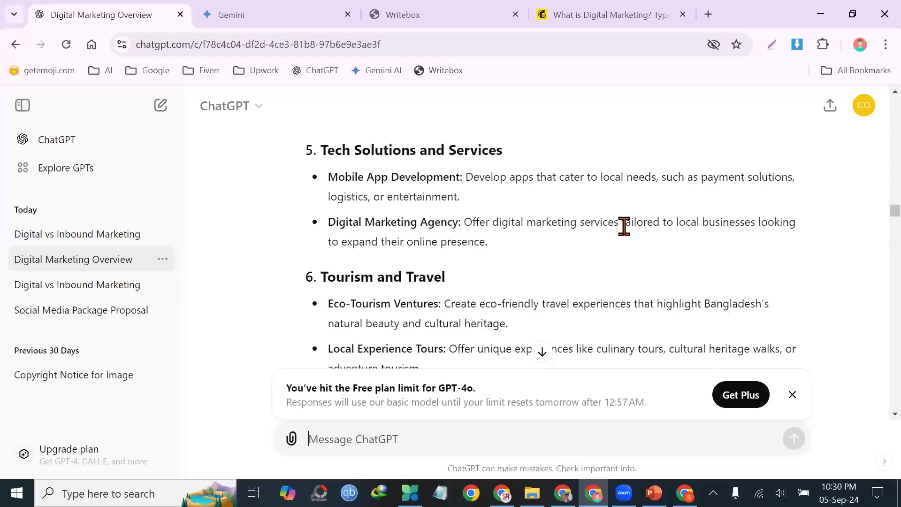
{"action": "scroll", "coordinate": [628, 237], "scroll_direction": "up", "scroll_amount": 20}
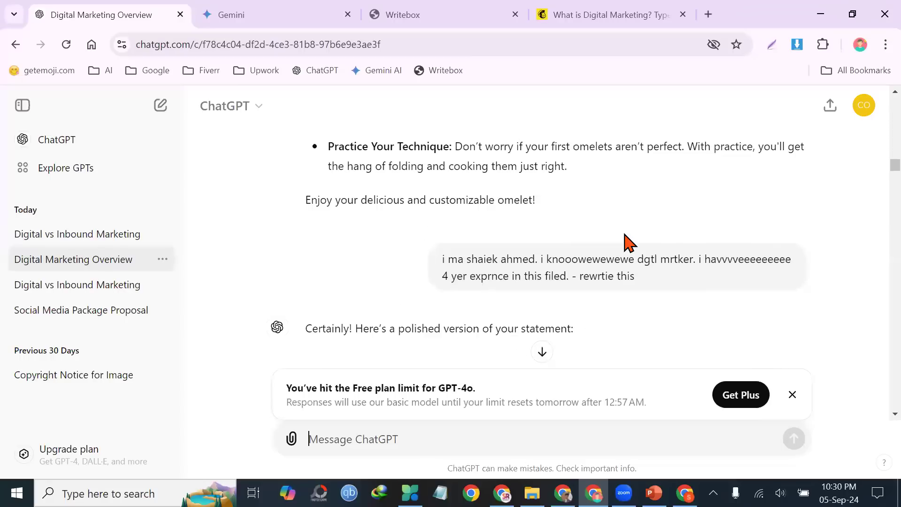
{"action": "scroll", "coordinate": [624, 235], "scroll_direction": "up", "scroll_amount": 8}
{"action": "scroll", "coordinate": [624, 233], "scroll_direction": "down", "scroll_amount": 20}
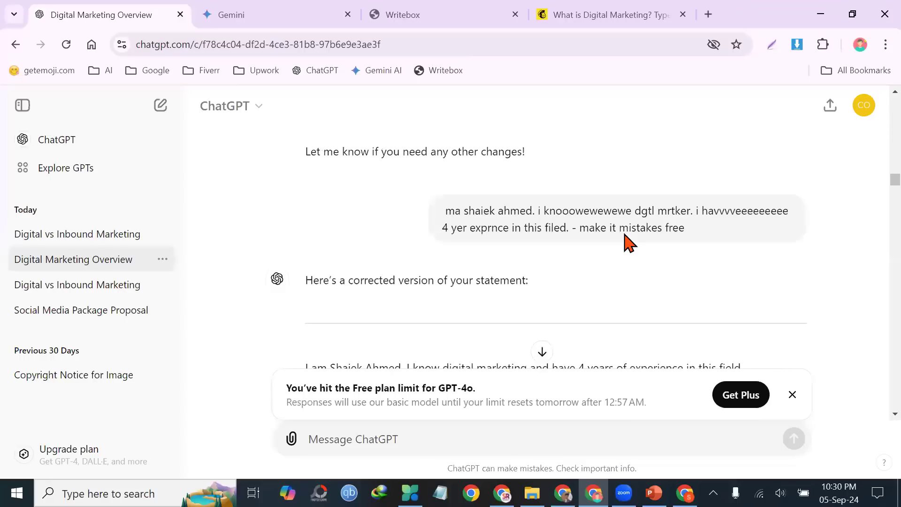
{"action": "scroll", "coordinate": [624, 233], "scroll_direction": "down", "scroll_amount": 7}
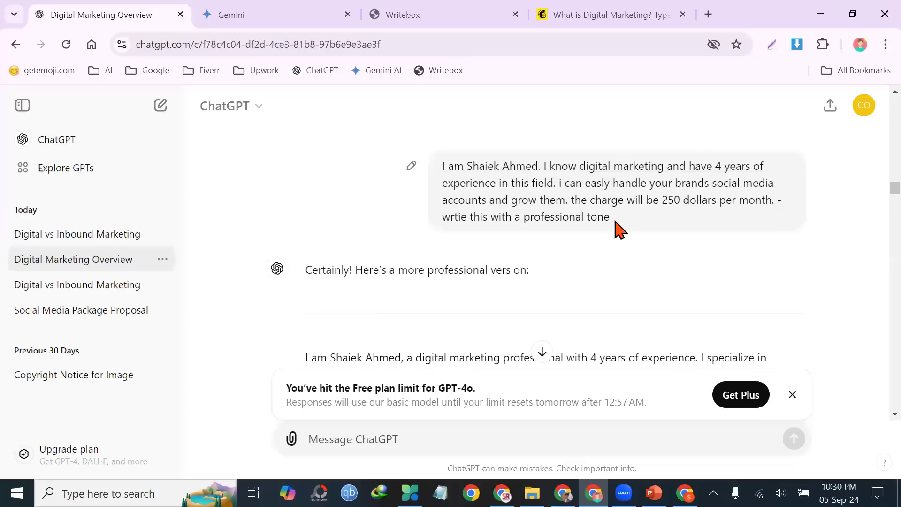
{"action": "scroll", "coordinate": [505, 266], "scroll_direction": "down", "scroll_amount": 2}
{"action": "left_click_drag", "start_coordinate": [652, 305], "coordinate": [304, 271]}
{"action": "key", "text": "ctrl+c"}
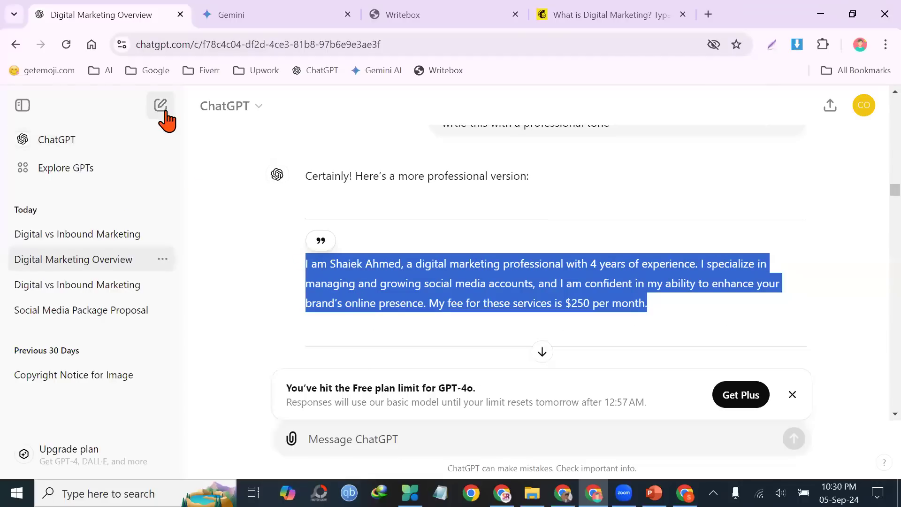
- Start a new ChatGPT chat and paste the copied self-introduction into its message
{"action": "left_click", "coordinate": [160, 106]}
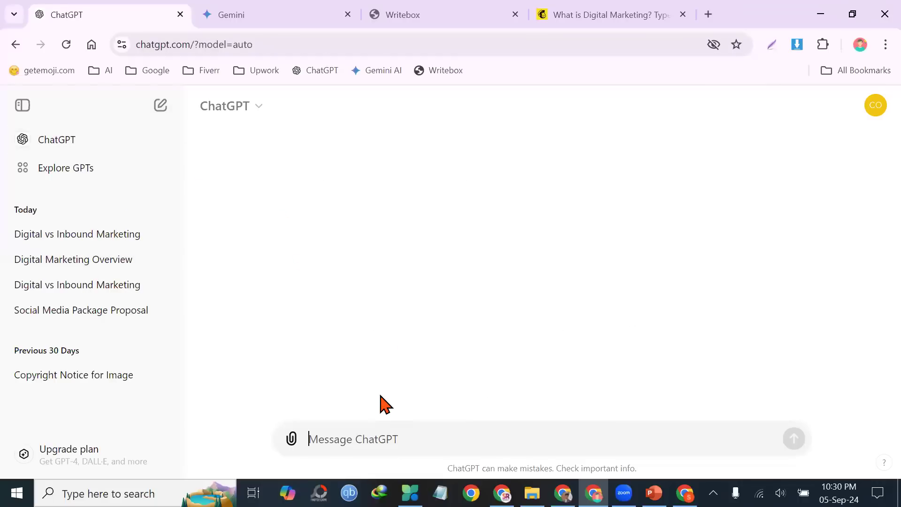
{"action": "left_click", "coordinate": [792, 381]}
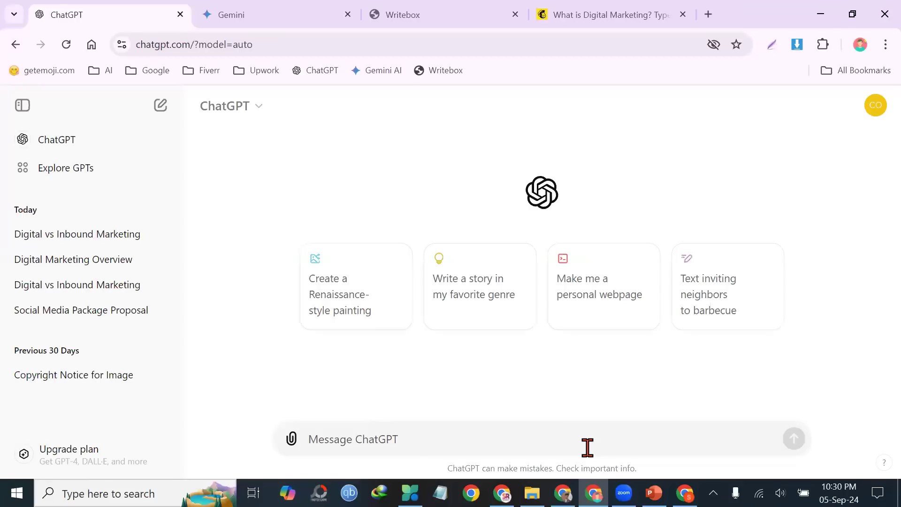
{"action": "key", "text": "ctrl+v"}
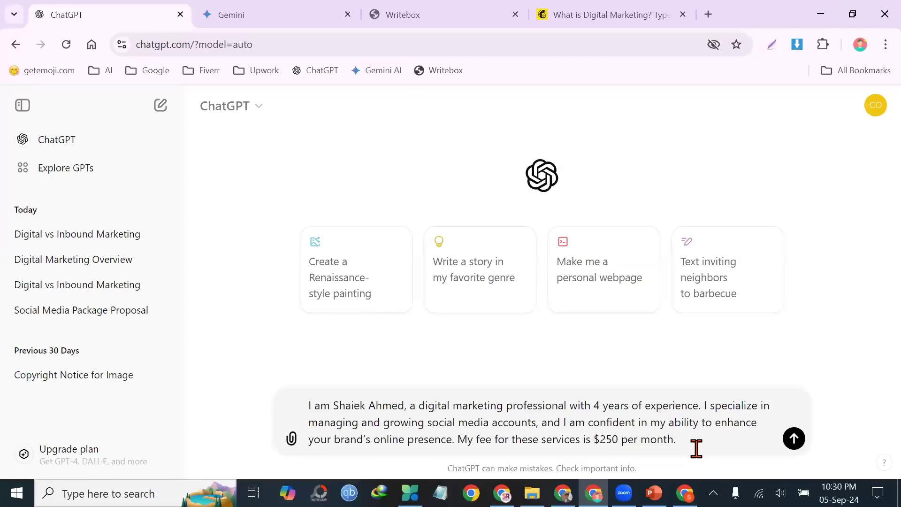
- Add "- now write an email" after the pasted introduction, send the prompt and read through the generated email
{"action": "type", "text": "- new write anaemail"}
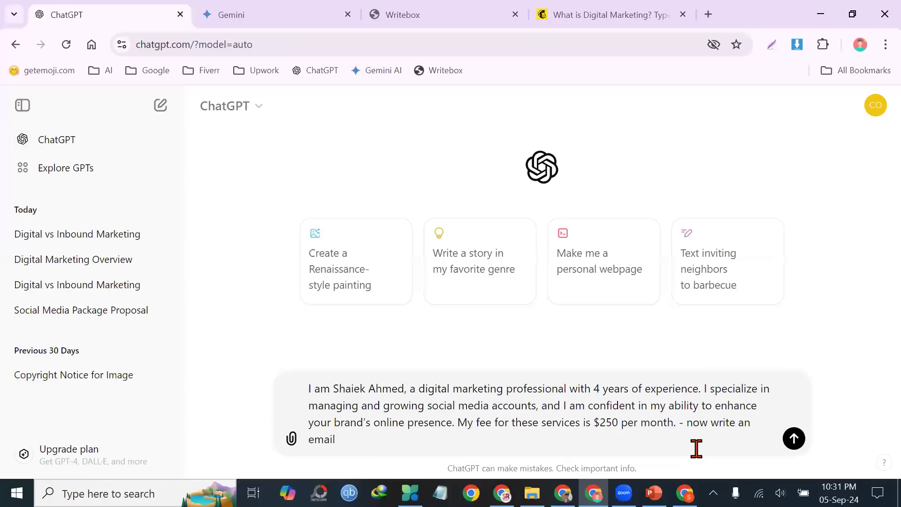
{"action": "key", "text": "Return"}
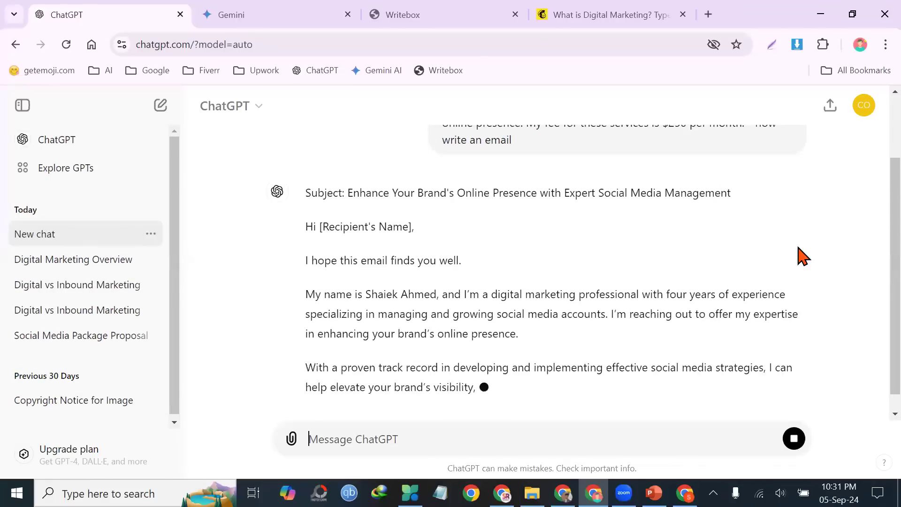
{"action": "scroll", "coordinate": [801, 279], "scroll_direction": "up", "scroll_amount": 2}
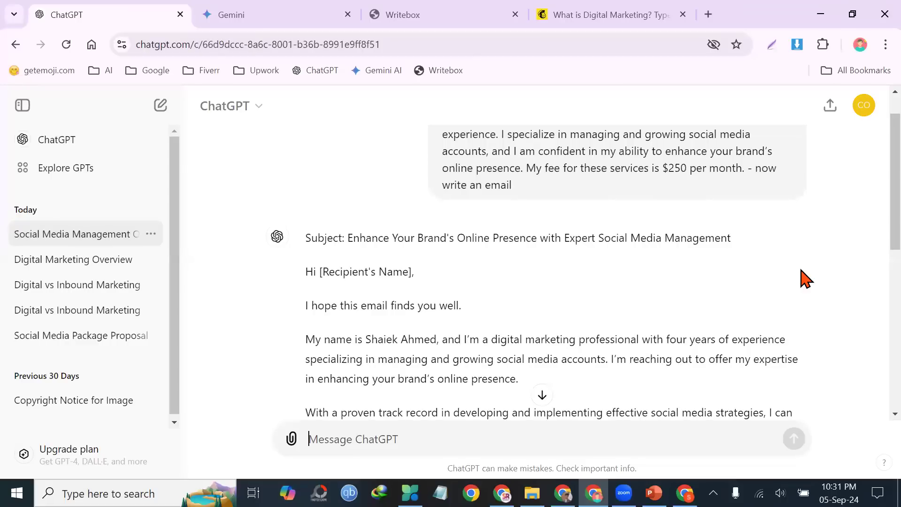
{"action": "scroll", "coordinate": [801, 271], "scroll_direction": "down", "scroll_amount": 2}
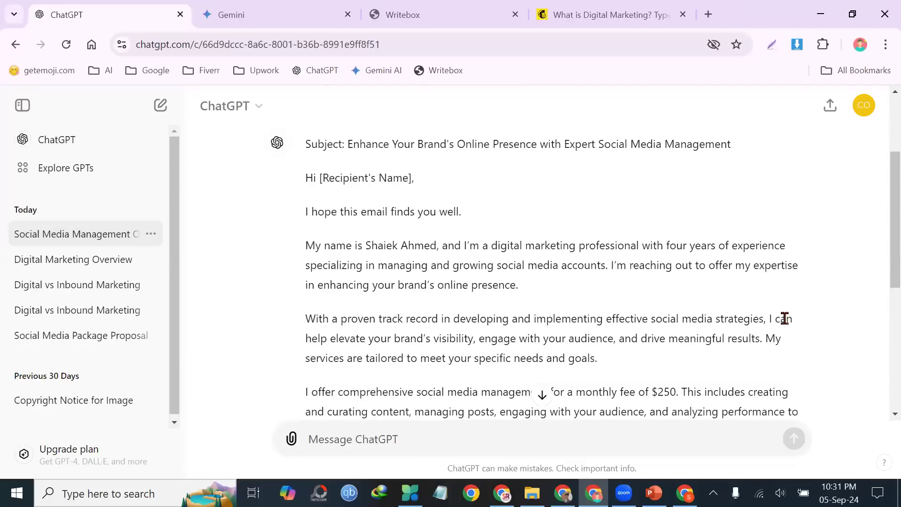
{"action": "scroll", "coordinate": [782, 319], "scroll_direction": "down", "scroll_amount": 4}
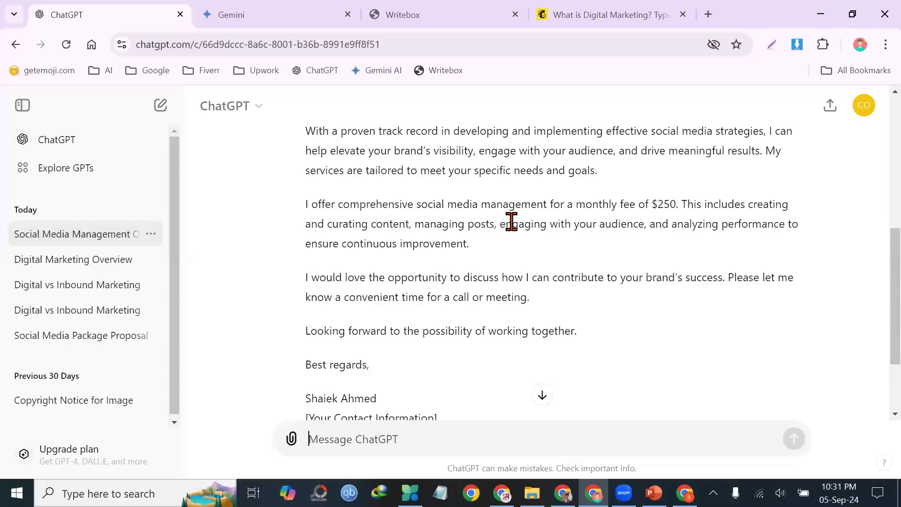
- Draft a follow-up prompt: "write this email in a convincing way so that the client get influenced and purchase this package"
{"action": "scroll", "coordinate": [678, 276], "scroll_direction": "down", "scroll_amount": 2}
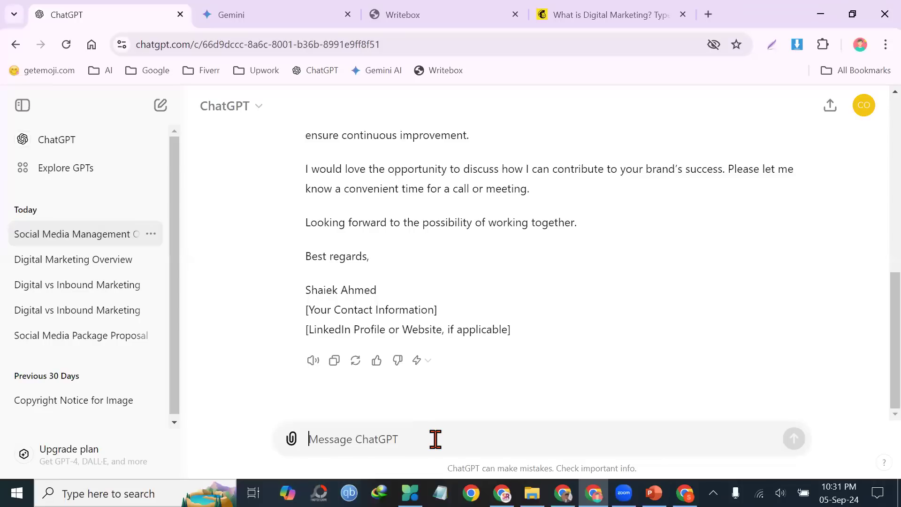
{"action": "type", "text": "make"}
{"action": "key", "text": "BackSpace"}
{"action": "key", "text": "BackSpace"}
{"action": "key", "text": "BackSpace"}
{"action": "key", "text": "BackSpace"}
{"action": "type", "text": "rewrtie"}
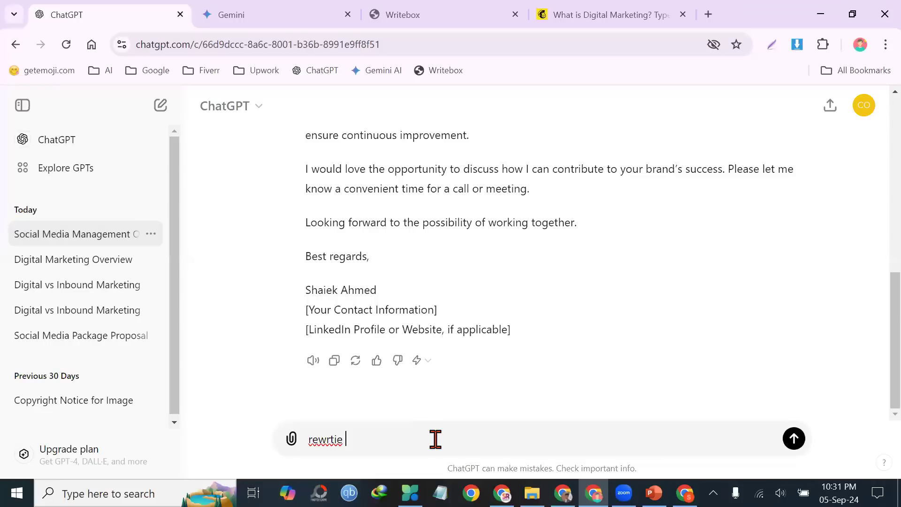
{"action": "key", "text": "BackSpace"}
{"action": "key", "text": "BackSpace"}
{"action": "key", "text": "BackSpace"}
{"action": "key", "text": "BackSpace"}
{"action": "type", "text": "write this em"}
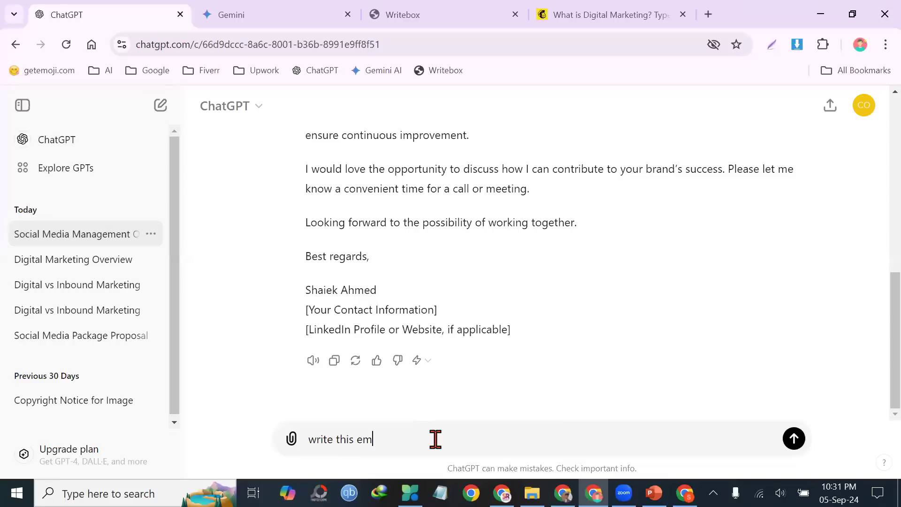
{"action": "type", "text": "ail in taht"}
{"action": "key", "text": "BackSpace"}
{"action": "type", "text": "n  a convincoing way so that the client "}
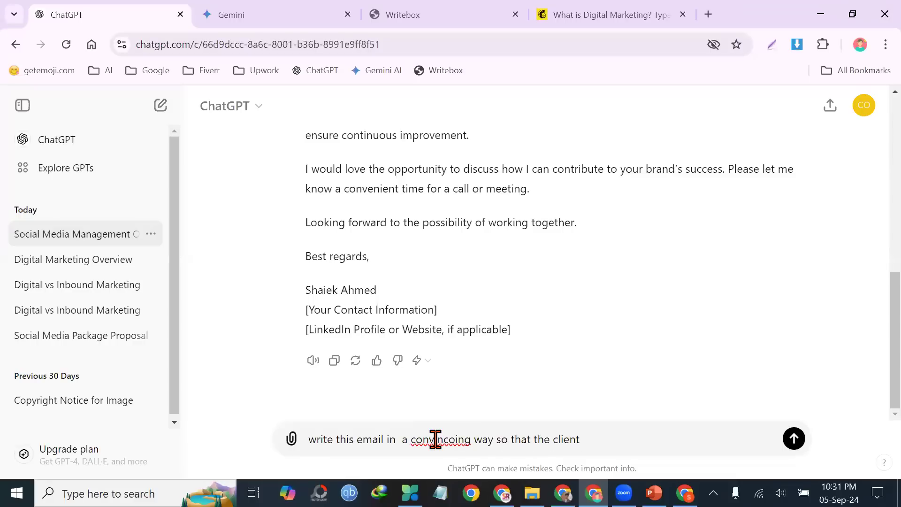
{"action": "type", "text": "get influenced and purchase this package"}
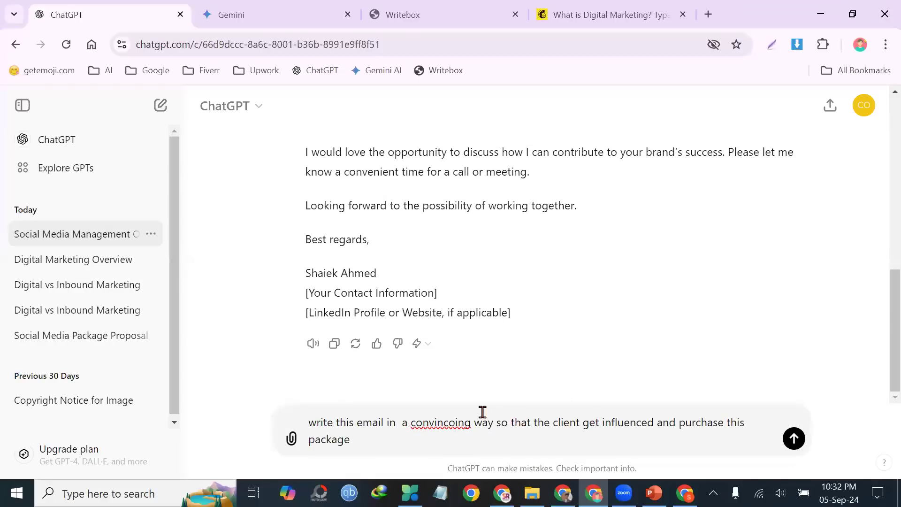
- Correct the misspelled "convincing" in the prompt, send it and look through the rewritten email
{"action": "right_click", "coordinate": [430, 424]}
{"action": "left_click", "coordinate": [488, 134]}
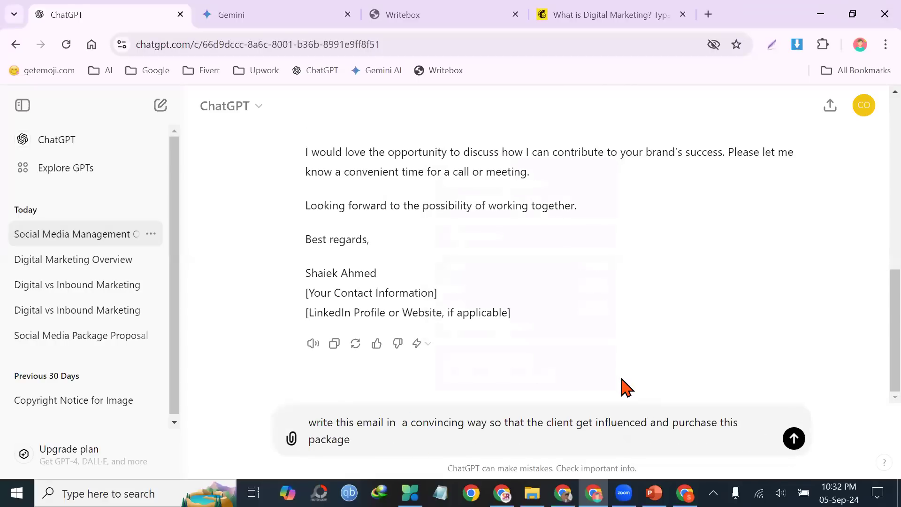
{"action": "left_click", "coordinate": [793, 439]}
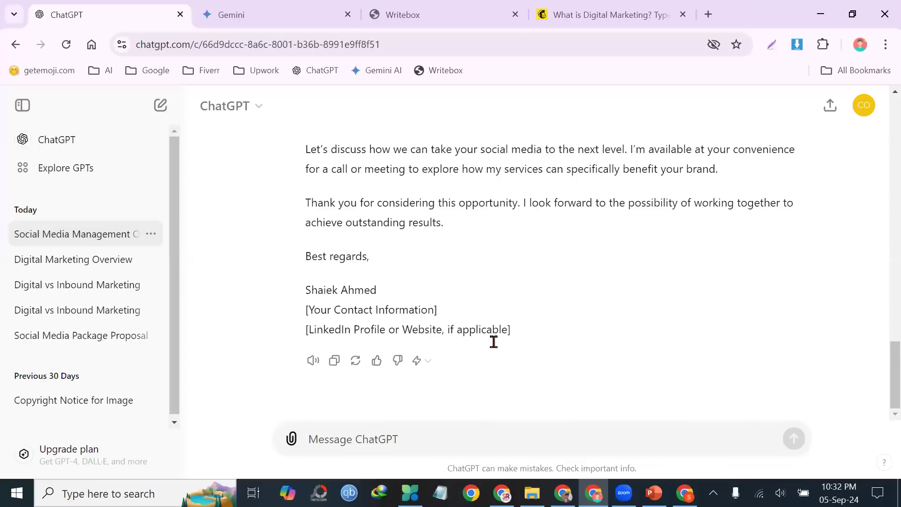
{"action": "scroll", "coordinate": [499, 318], "scroll_direction": "up", "scroll_amount": 10}
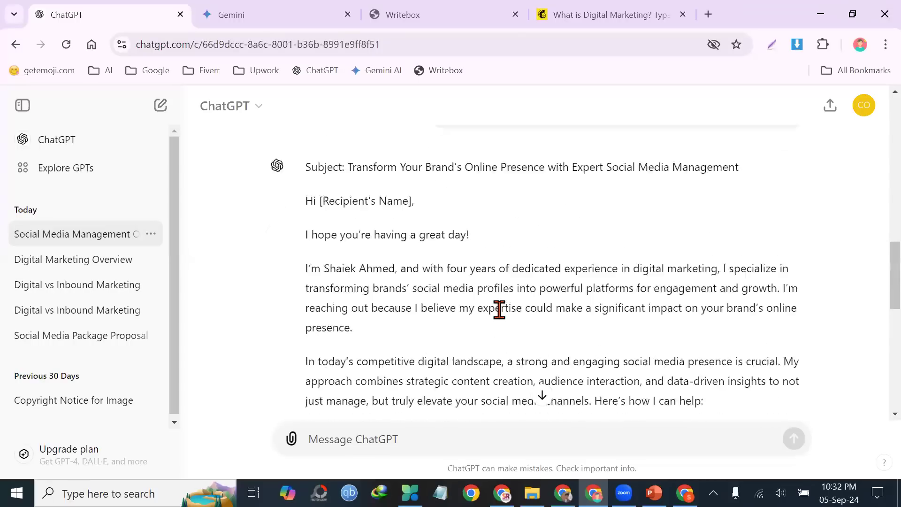
{"action": "scroll", "coordinate": [497, 324], "scroll_direction": "down", "scroll_amount": 5}
{"action": "scroll", "coordinate": [494, 338], "scroll_direction": "down", "scroll_amount": 5}
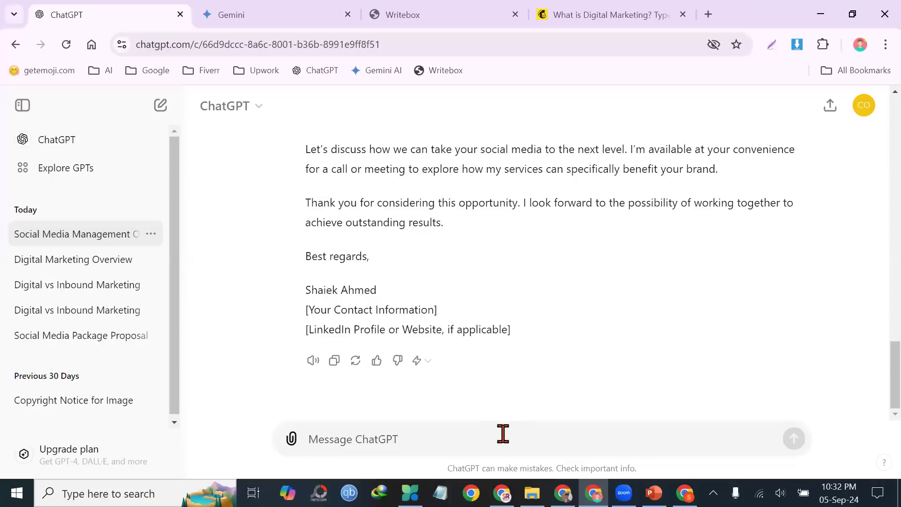
- Send the follow-up prompt "make it shorter" and read through the shortened email
{"action": "type", "text": "make it sah"}
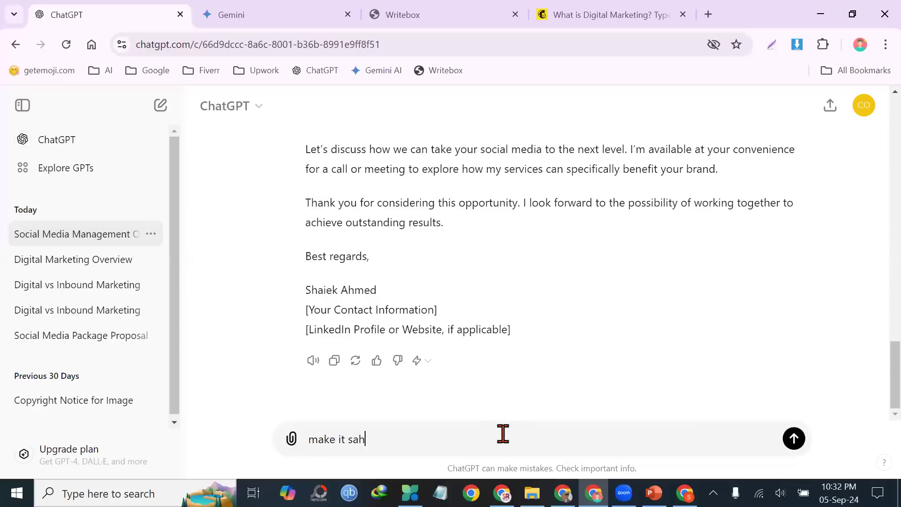
{"action": "type", "text": "orter"}
{"action": "double_click", "coordinate": [362, 439]}
{"action": "type", "text": "shorter"}
{"action": "key", "text": "Return"}
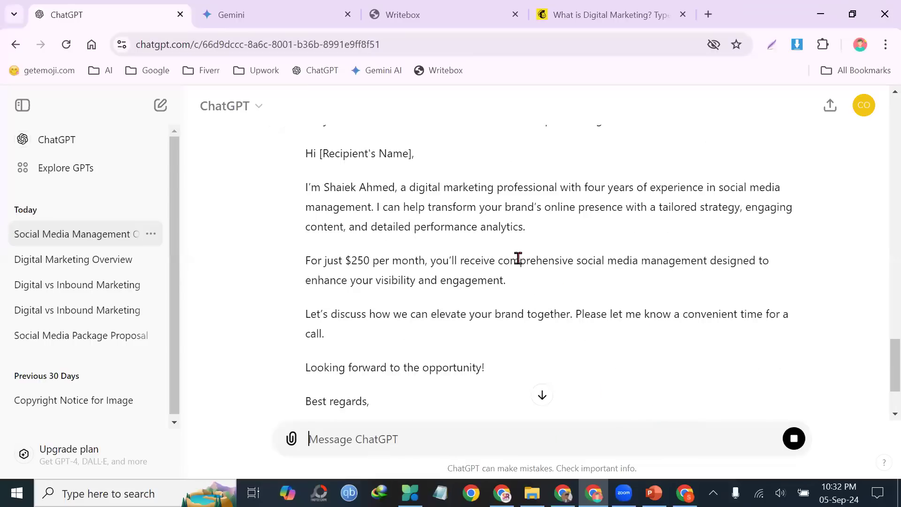
{"action": "left_click_drag", "start_coordinate": [325, 334], "coordinate": [261, 252]}
{"action": "left_click", "coordinate": [468, 274]}
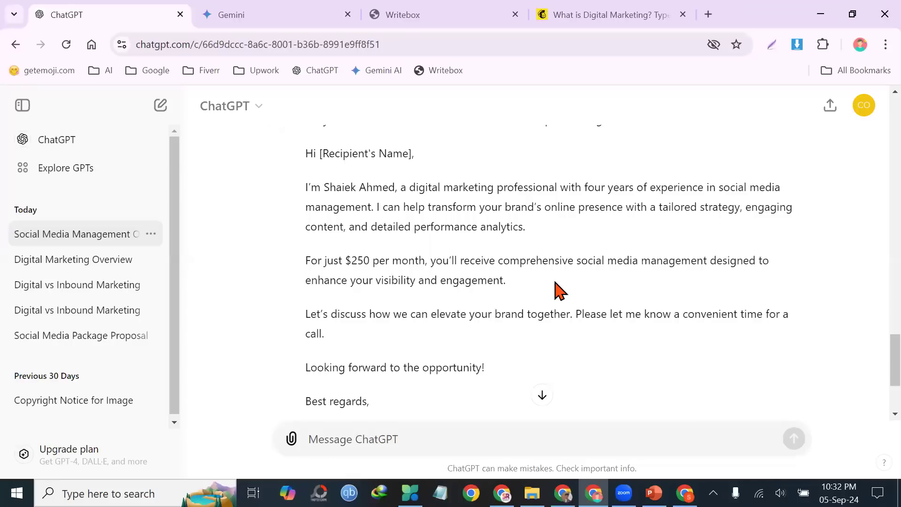
{"action": "scroll", "coordinate": [540, 277], "scroll_direction": "down", "scroll_amount": 2}
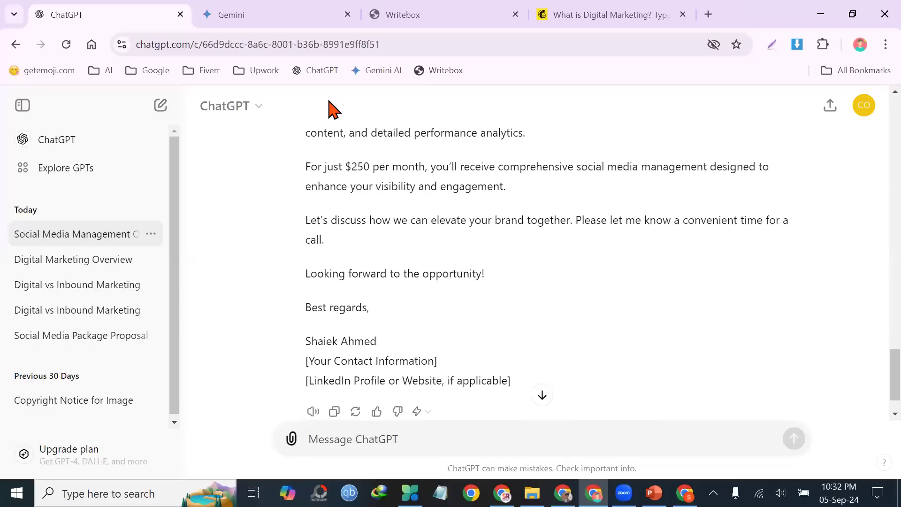
- Close the What is Digital Marketing page, check the Writebox list for the use after Email Writing and return to the ChatGPT chat
{"action": "left_click", "coordinate": [494, 11]}
{"action": "left_click", "coordinate": [683, 15]}
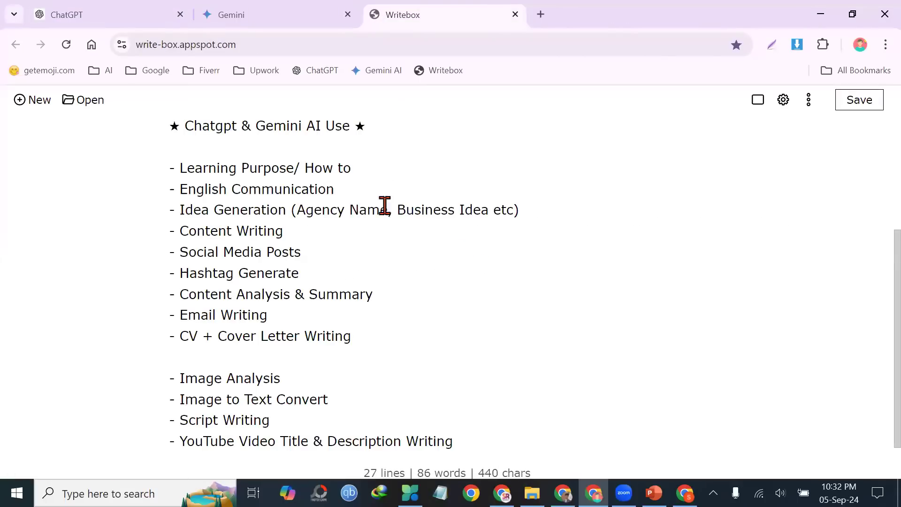
{"action": "left_click", "coordinate": [150, 14]}
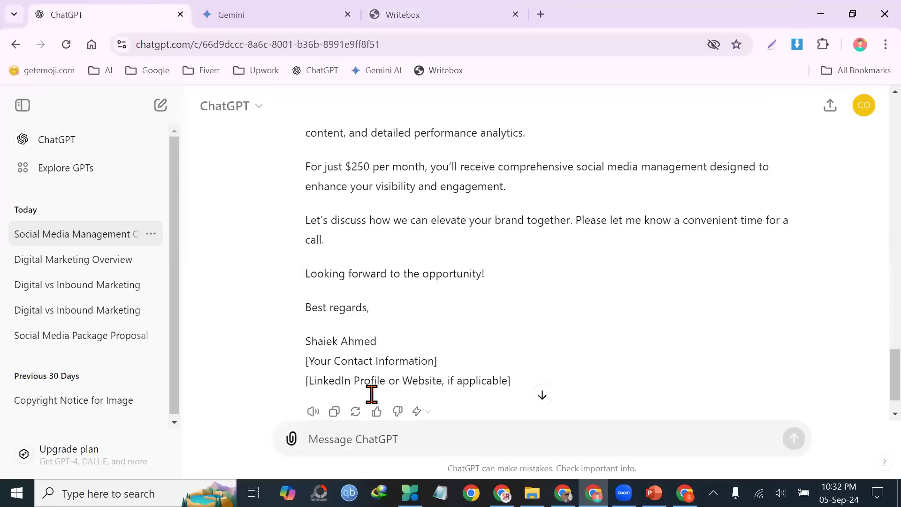
{"action": "scroll", "coordinate": [371, 394], "scroll_direction": "down", "scroll_amount": 1}
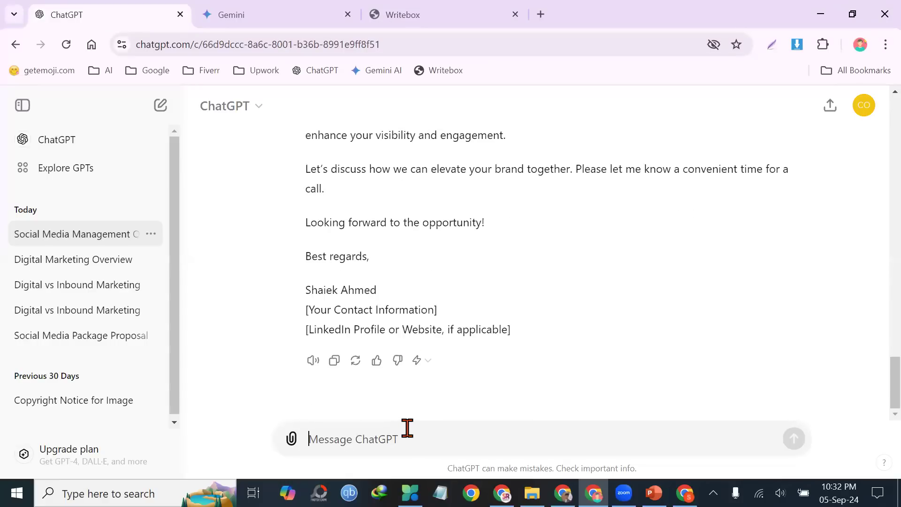
{"action": "type", "text": "wrote"}
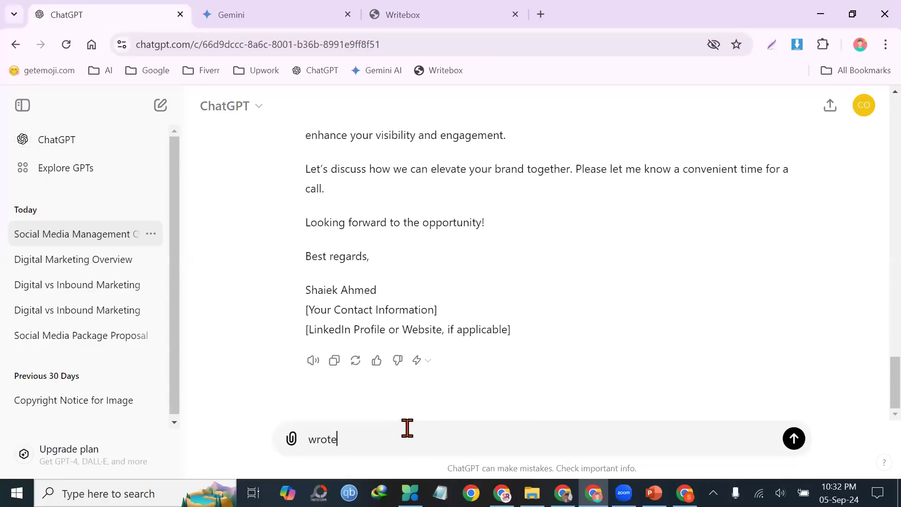
{"action": "key", "text": "BackSpace"}
{"action": "key", "text": "BackSpace"}
{"action": "key", "text": "BackSpace"}
{"action": "key", "text": "BackSpace"}
{"action": "key", "text": "BackSpace"}
{"action": "key", "text": "BackSpace"}
{"action": "key", "text": "BackSpace"}
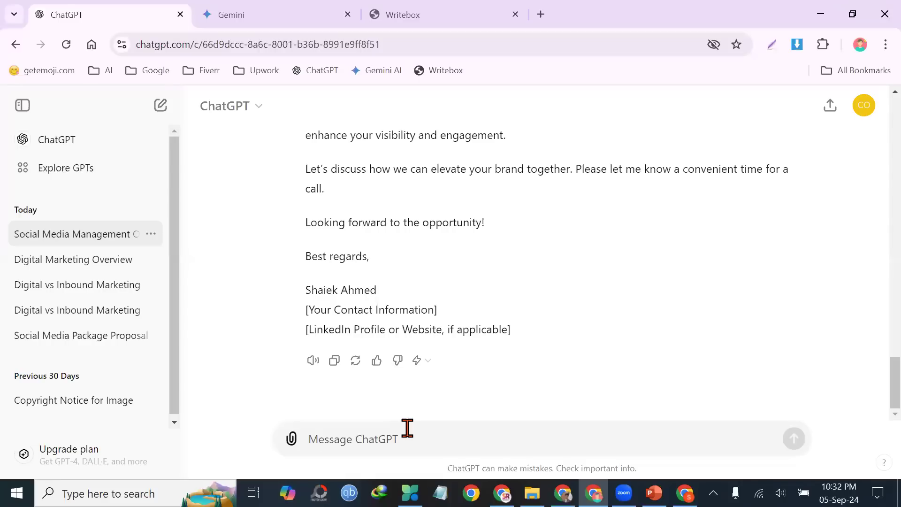
- Send a prompt giving the digital marketer's profession and full name and asking for a CV to apply for digital marketing jobs
{"action": "type", "text": "i am a"}
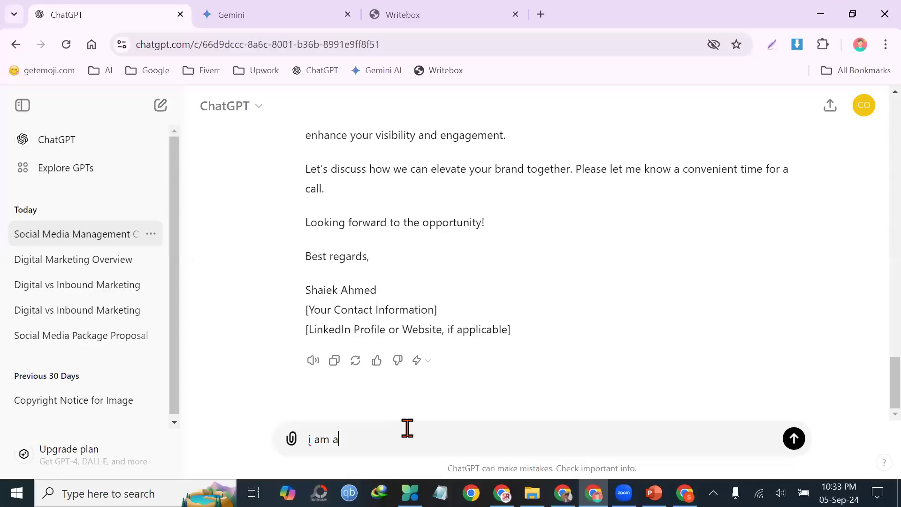
{"action": "type", "text": " digital marketer. my n"}
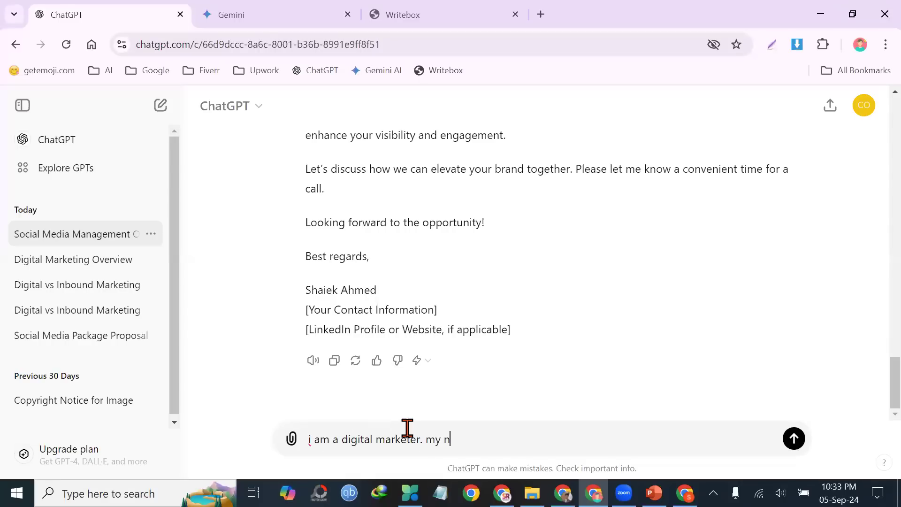
{"action": "type", "text": "ame shaiek ahmed. oi need a cv to appl"}
{"action": "type", "text": "y d"}
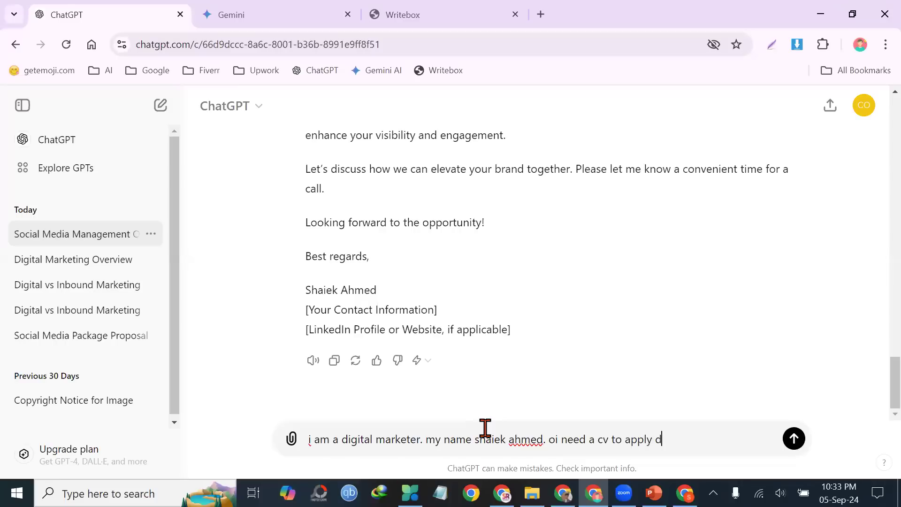
{"action": "type", "text": "igital marketing jobs"}
{"action": "key", "text": "Return"}
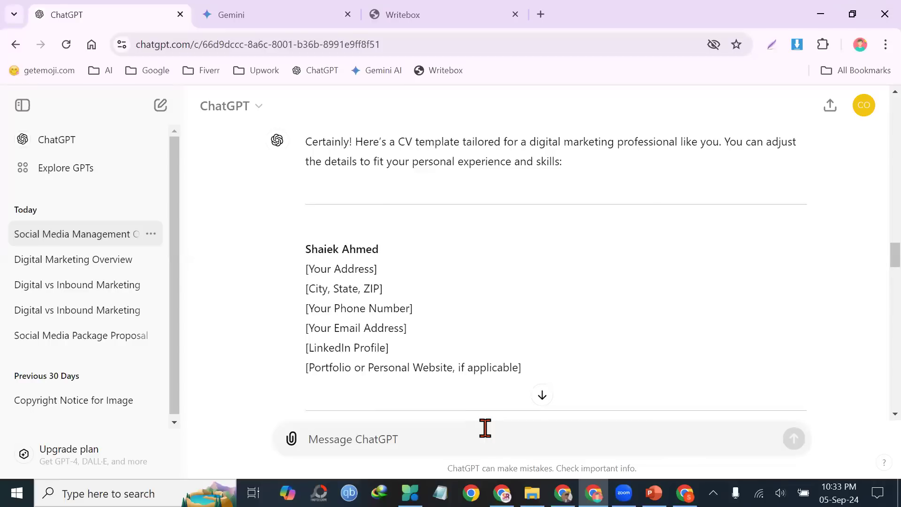
- Look through the generated CV from the contact details and Professional Summary to the Professional Experience entries
{"action": "scroll", "coordinate": [423, 286], "scroll_direction": "down", "scroll_amount": 4}
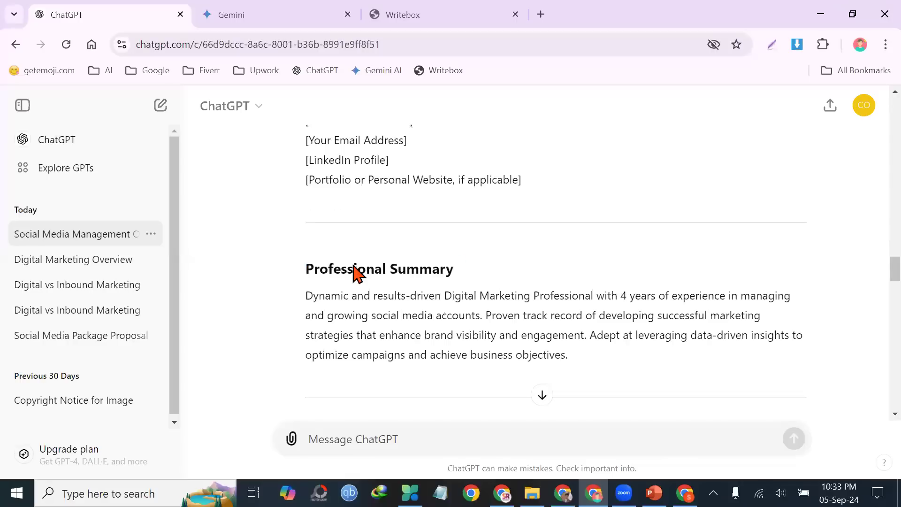
{"action": "scroll", "coordinate": [410, 288], "scroll_direction": "up", "scroll_amount": 2}
{"action": "scroll", "coordinate": [358, 151], "scroll_direction": "down", "scroll_amount": 1}
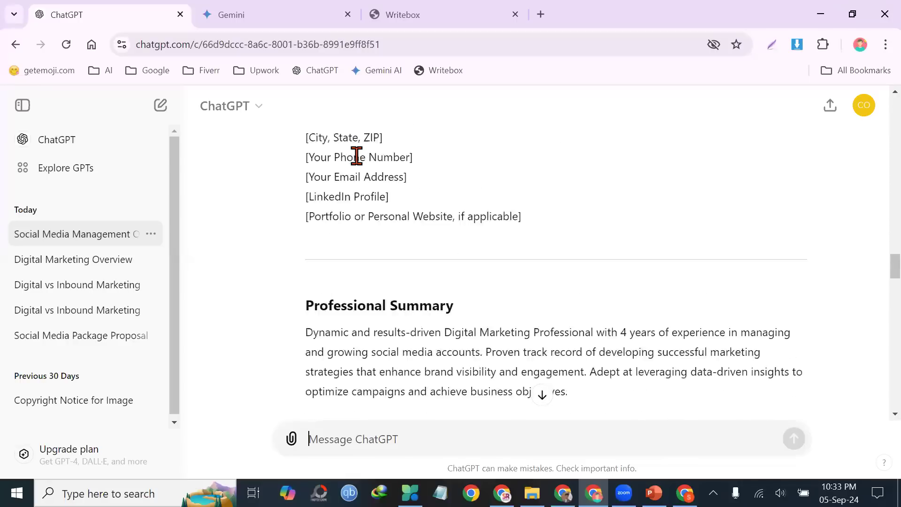
{"action": "scroll", "coordinate": [356, 157], "scroll_direction": "down", "scroll_amount": 1}
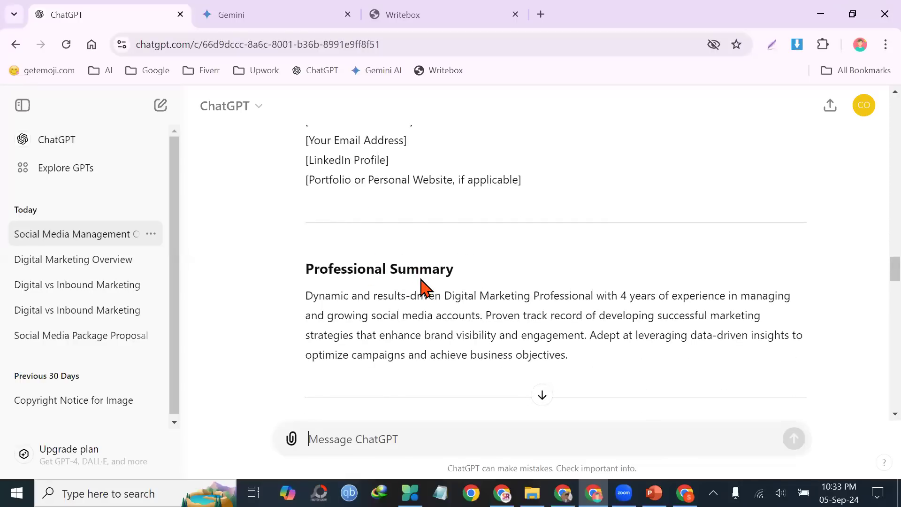
{"action": "scroll", "coordinate": [421, 281], "scroll_direction": "down", "scroll_amount": 7}
{"action": "scroll", "coordinate": [370, 307], "scroll_direction": "down", "scroll_amount": 5}
{"action": "left_click_drag", "start_coordinate": [319, 199], "coordinate": [461, 226]}
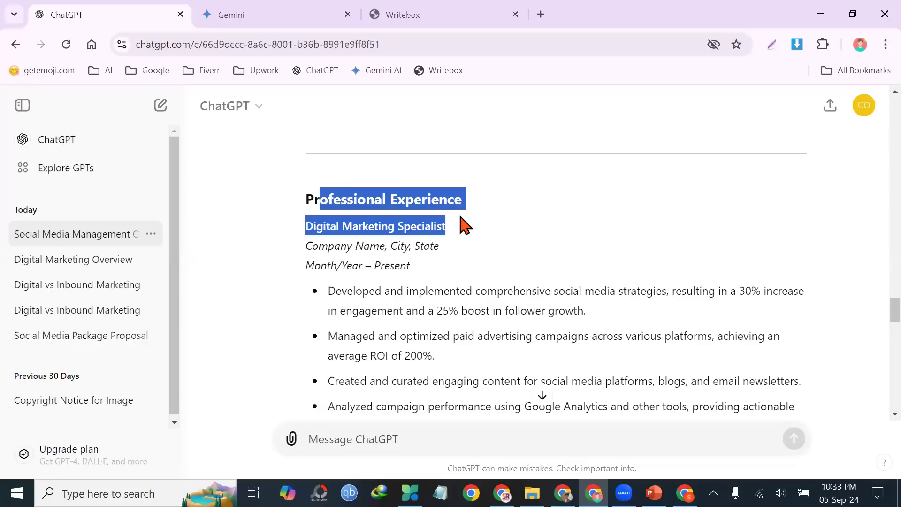
{"action": "left_click", "coordinate": [501, 218]}
{"action": "scroll", "coordinate": [497, 221], "scroll_direction": "down", "scroll_amount": 6}
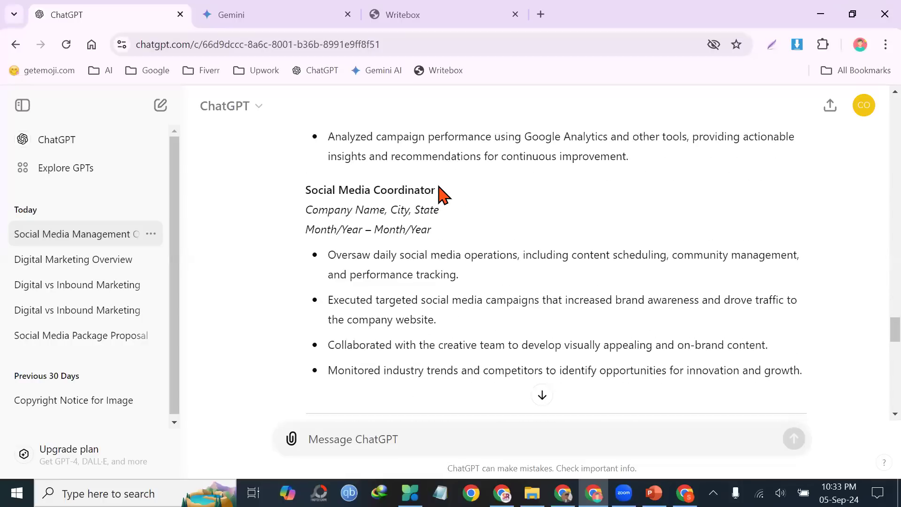
- Review the CV's Skills and Professional Summary again, then highlight the first bullet under Digital Marketing Specialist
{"action": "scroll", "coordinate": [455, 221], "scroll_direction": "up", "scroll_amount": 8}
{"action": "scroll", "coordinate": [463, 235], "scroll_direction": "up", "scroll_amount": 4}
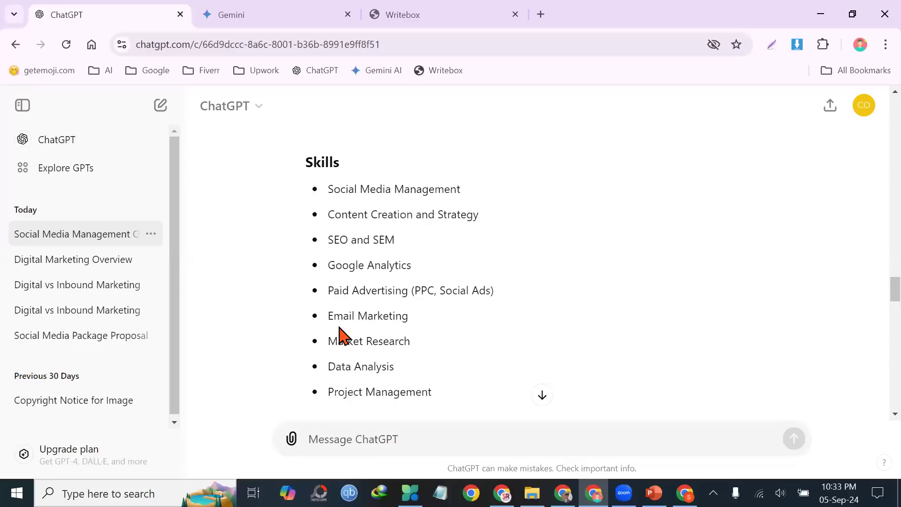
{"action": "scroll", "coordinate": [352, 289], "scroll_direction": "up", "scroll_amount": 5}
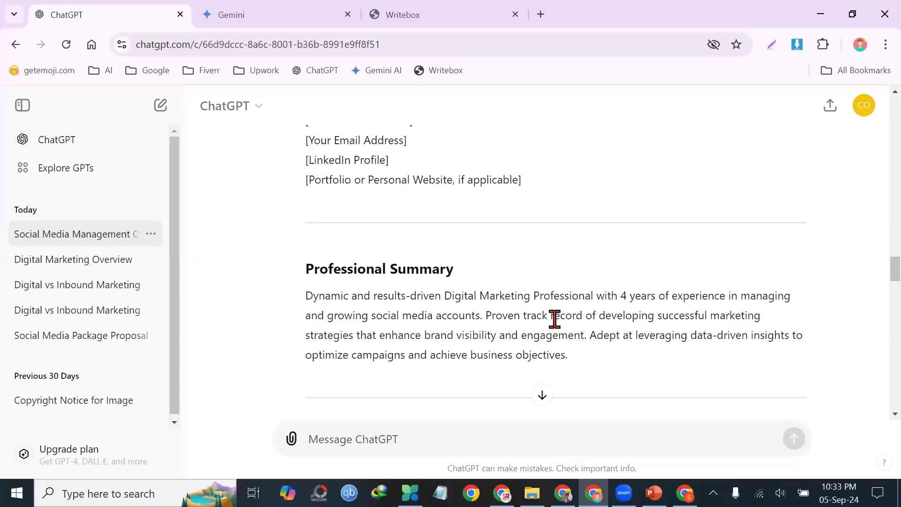
{"action": "scroll", "coordinate": [563, 304], "scroll_direction": "down", "scroll_amount": 7}
{"action": "scroll", "coordinate": [563, 304], "scroll_direction": "down", "scroll_amount": 4}
{"action": "left_click_drag", "start_coordinate": [321, 225], "coordinate": [485, 239]}
{"action": "left_click", "coordinate": [497, 245]}
{"action": "scroll", "coordinate": [498, 263], "scroll_direction": "down", "scroll_amount": 2}
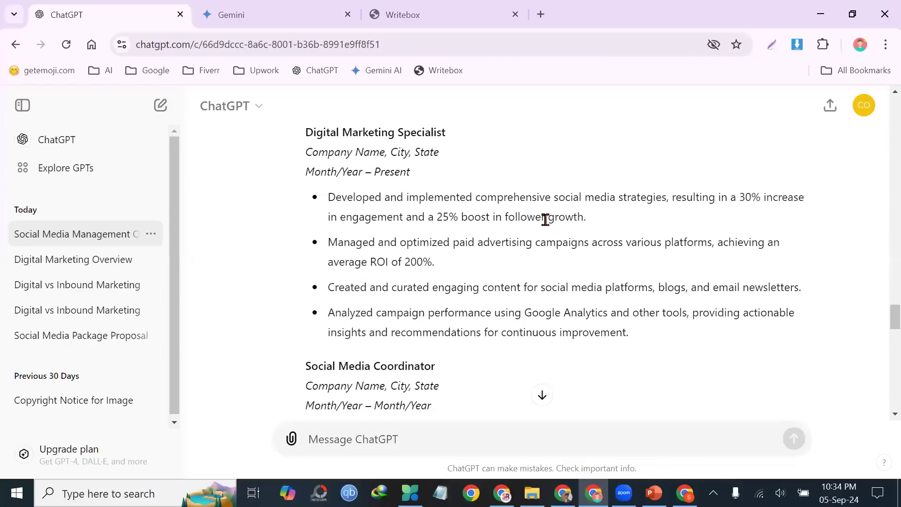
{"action": "left_click_drag", "start_coordinate": [586, 217], "coordinate": [328, 209]}
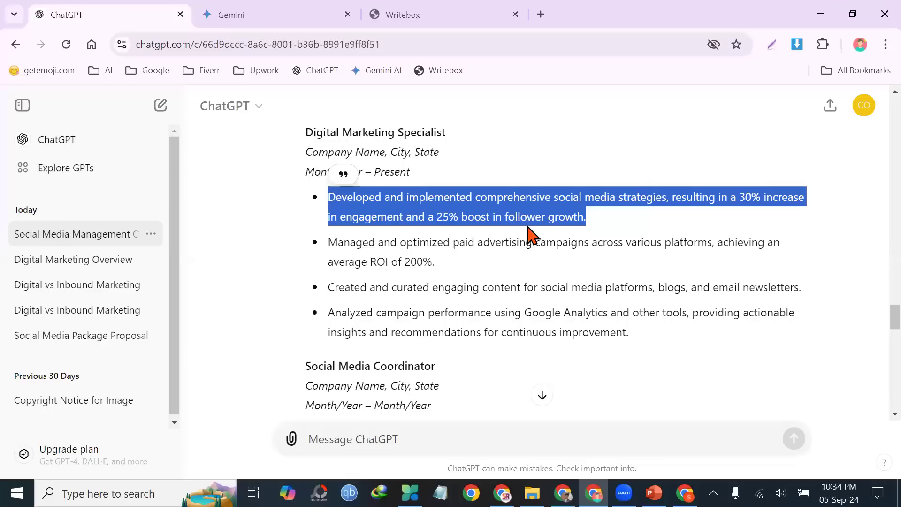
- Look over the rest of the CV and copy the Professional Affiliations heading into a new message, followed by a comma
{"action": "scroll", "coordinate": [529, 233], "scroll_direction": "down", "scroll_amount": 10}
{"action": "scroll", "coordinate": [422, 282], "scroll_direction": "down", "scroll_amount": 10}
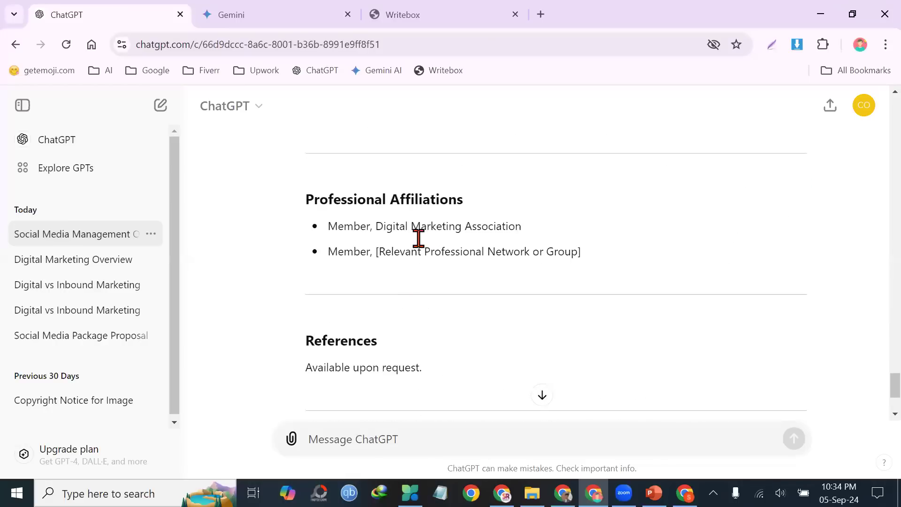
{"action": "scroll", "coordinate": [420, 274], "scroll_direction": "down", "scroll_amount": 3}
{"action": "scroll", "coordinate": [422, 274], "scroll_direction": "up", "scroll_amount": 4}
{"action": "scroll", "coordinate": [422, 267], "scroll_direction": "up", "scroll_amount": 2}
{"action": "left_click_drag", "start_coordinate": [468, 339], "coordinate": [305, 335]}
{"action": "key", "text": "ctrl+c"}
{"action": "left_click", "coordinate": [354, 427]}
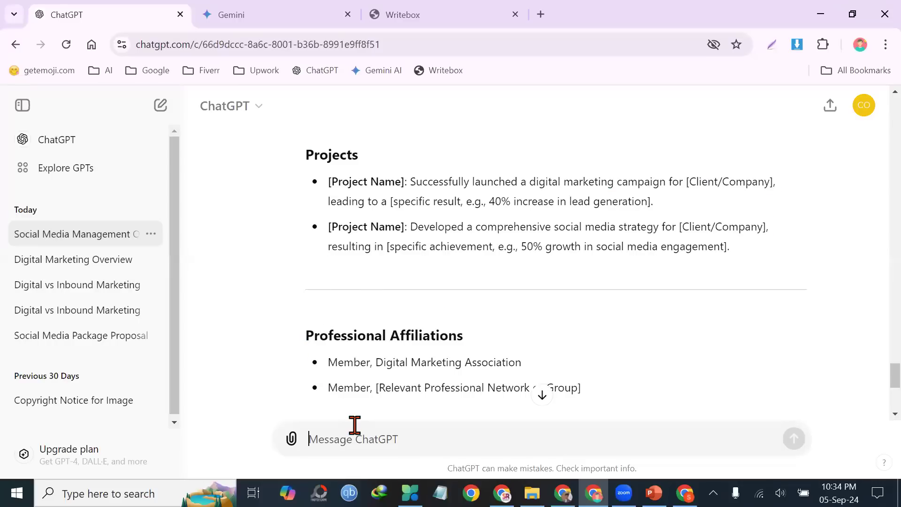
{"action": "key", "text": "ctrl+v"}
{"action": "type", "text": ","}
- Add the CV's Projects heading to the message after Professional Affiliations, followed by a comma
{"action": "scroll", "coordinate": [361, 308], "scroll_direction": "down", "scroll_amount": 2}
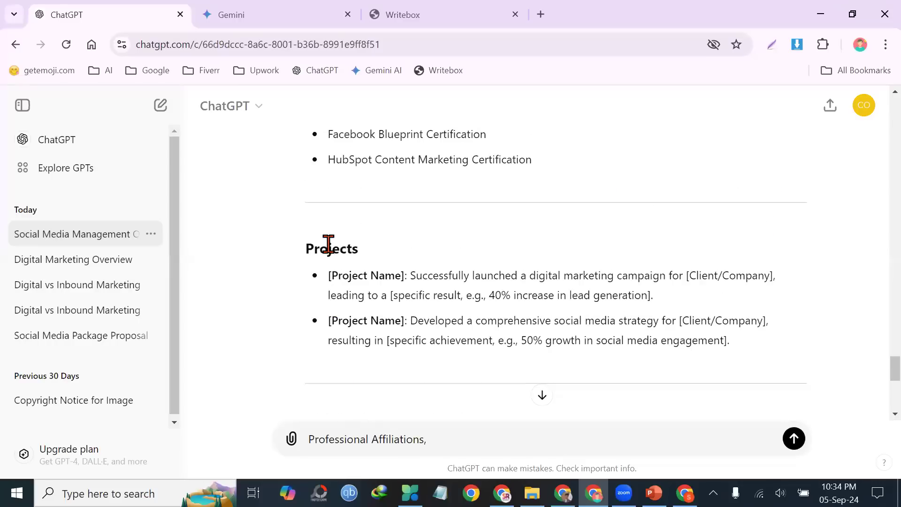
{"action": "double_click", "coordinate": [328, 244]}
{"action": "key", "text": "ctrl+c"}
{"action": "left_click", "coordinate": [431, 428]}
{"action": "key", "text": "ctrl+v"}
{"action": "type", "text": ","}
- Add the CV's Certifications heading to the message, follow it with "- remove these", and send the request
{"action": "scroll", "coordinate": [517, 386], "scroll_direction": "up", "scroll_amount": 5}
{"action": "double_click", "coordinate": [355, 358]}
{"action": "key", "text": "ctrl+c"}
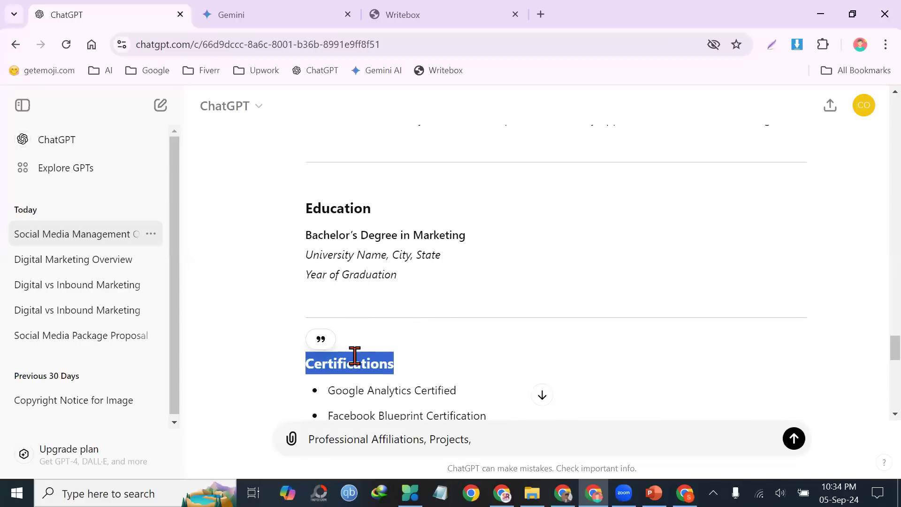
{"action": "left_click", "coordinate": [495, 436]}
{"action": "key", "text": "ctrl+v"}
{"action": "type", "text": "- remove these"}
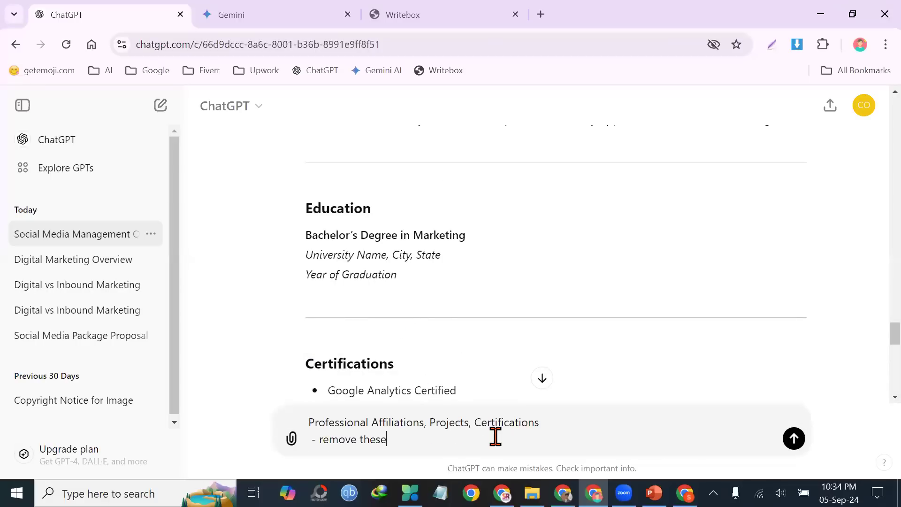
{"action": "key", "text": "Return"}
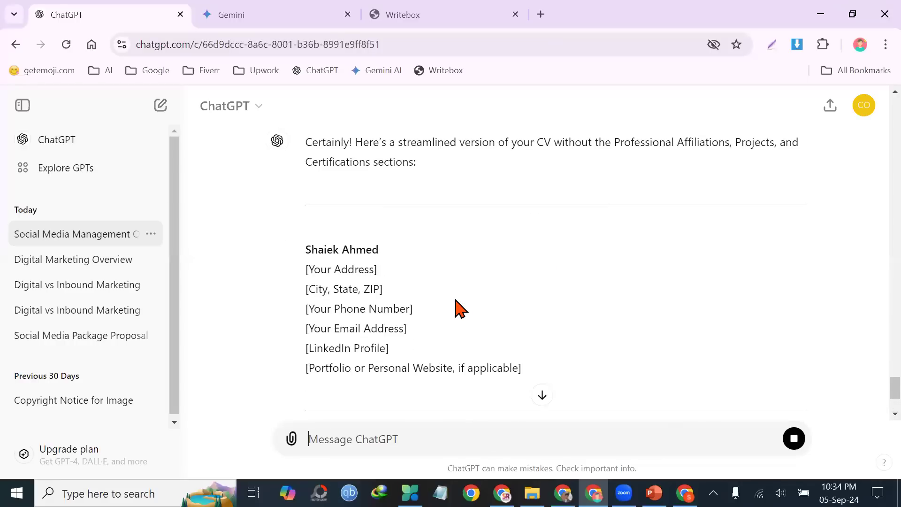
- Look through the revised CV to its end and send the request "now write a cover letter for me"
{"action": "scroll", "coordinate": [475, 269], "scroll_direction": "down", "scroll_amount": 4}
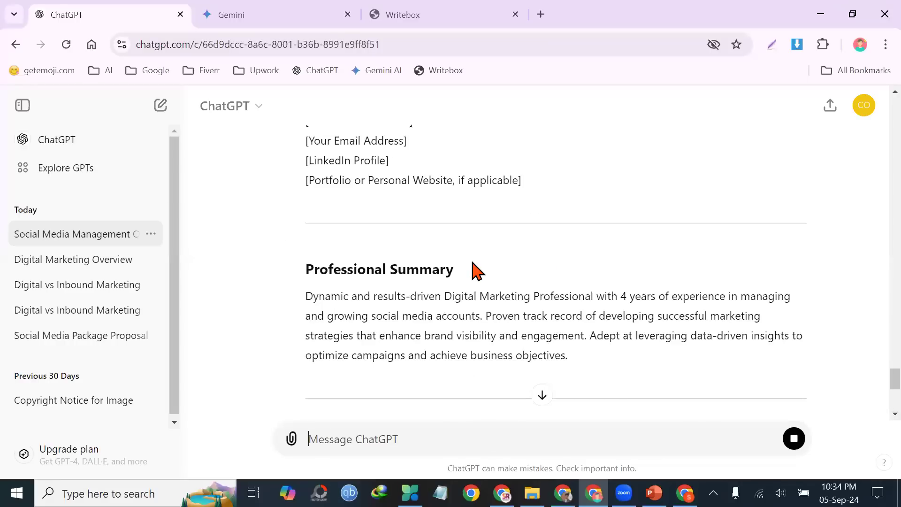
{"action": "scroll", "coordinate": [503, 255], "scroll_direction": "down", "scroll_amount": 2}
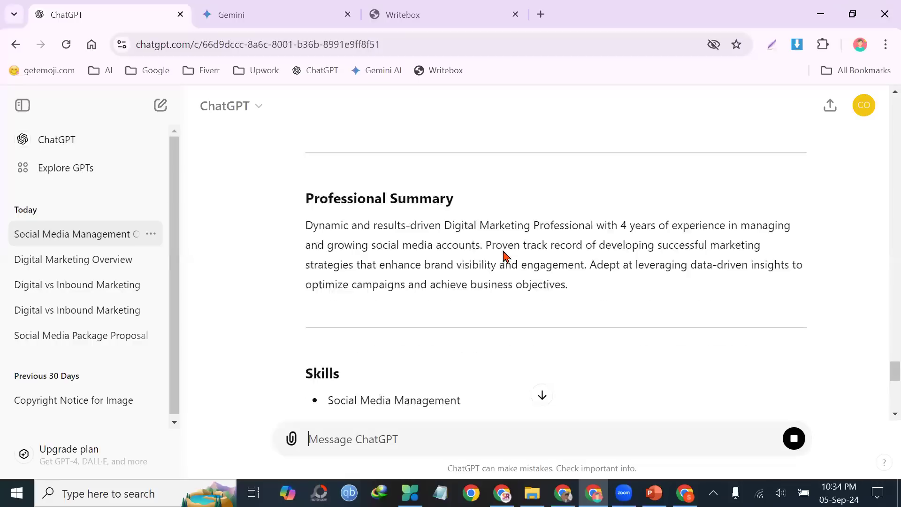
{"action": "scroll", "coordinate": [583, 199], "scroll_direction": "down", "scroll_amount": 9}
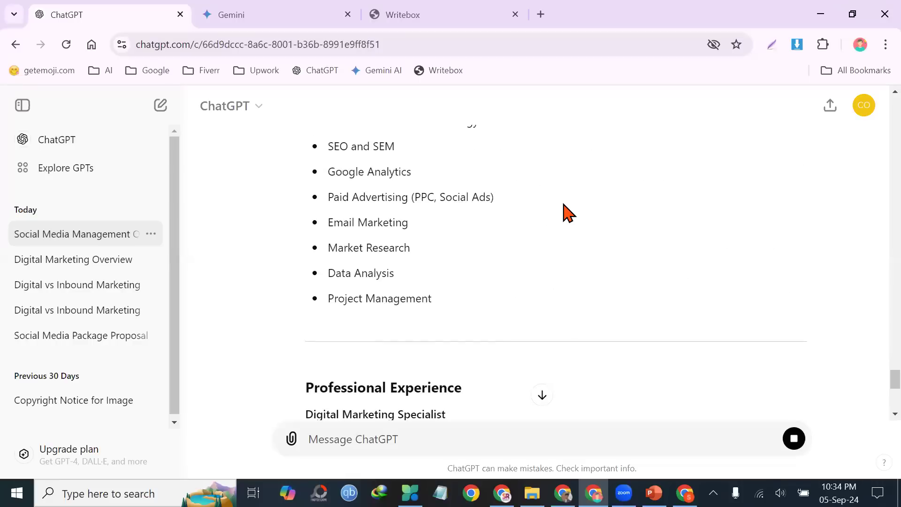
{"action": "scroll", "coordinate": [569, 216], "scroll_direction": "down", "scroll_amount": 6}
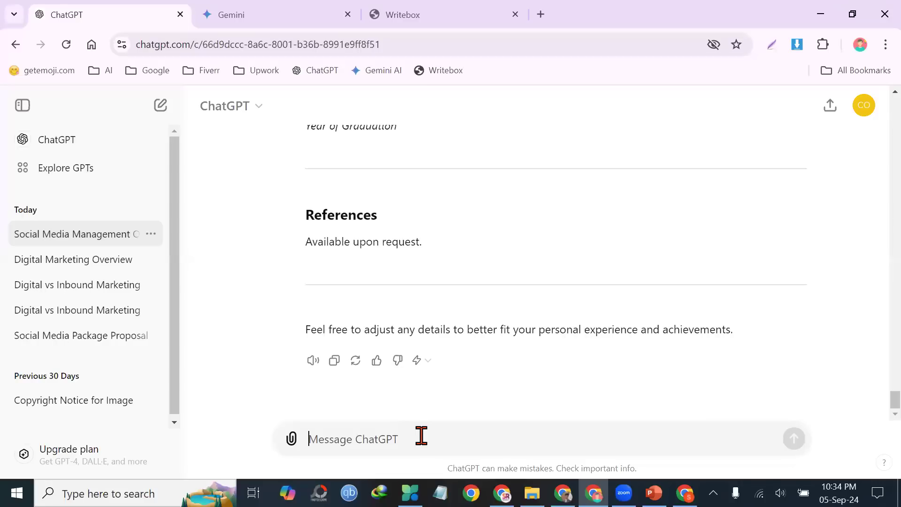
{"action": "type", "text": "now write a"}
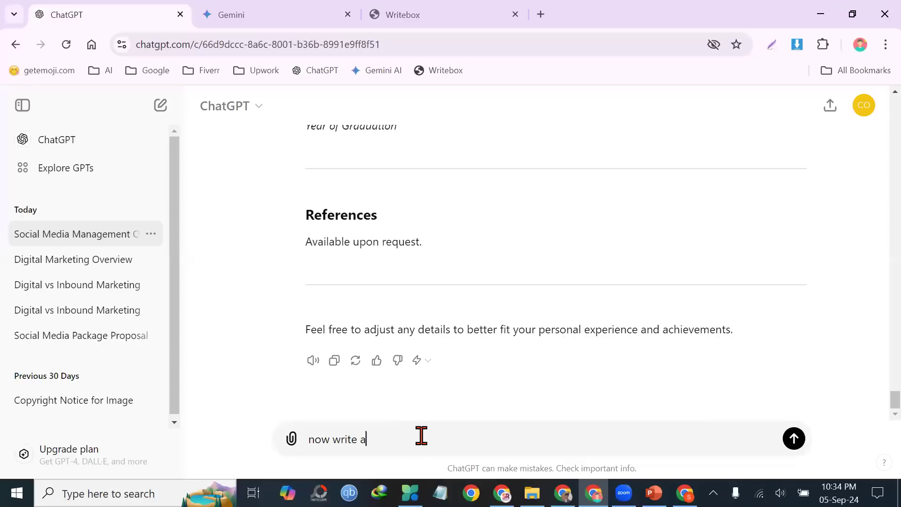
{"action": "type", "text": " cover letter for me"}
{"action": "key", "text": "Return"}
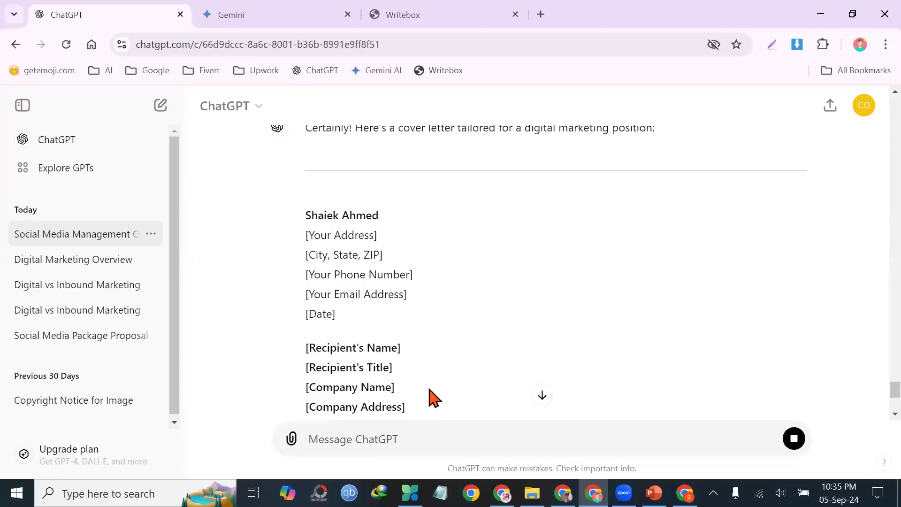
- Request a shorter cover letter with the message "make it short" and read through the new version
{"action": "scroll", "coordinate": [505, 237], "scroll_direction": "down", "scroll_amount": 5}
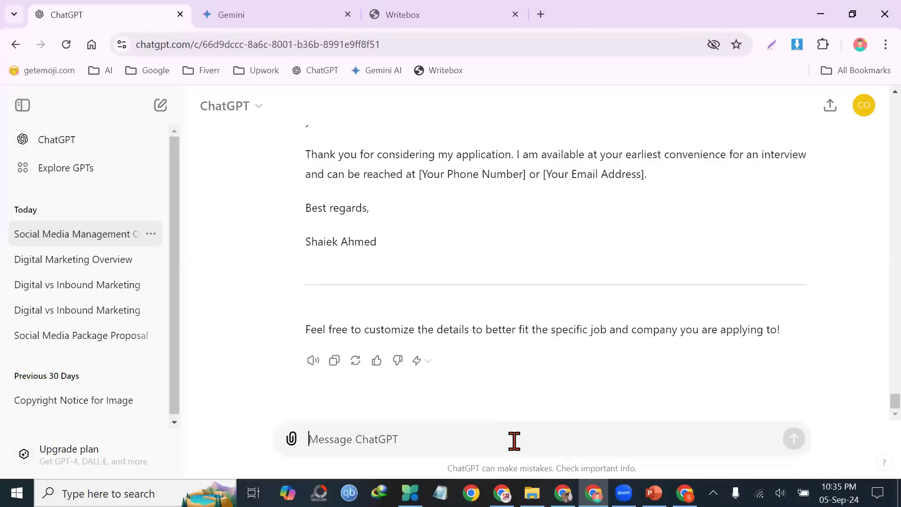
{"action": "type", "text": "make it short"}
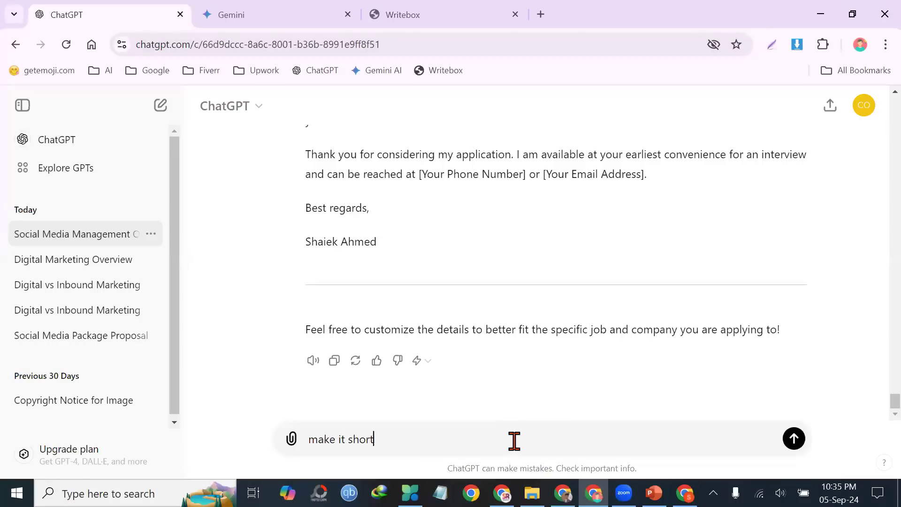
{"action": "key", "text": "Return"}
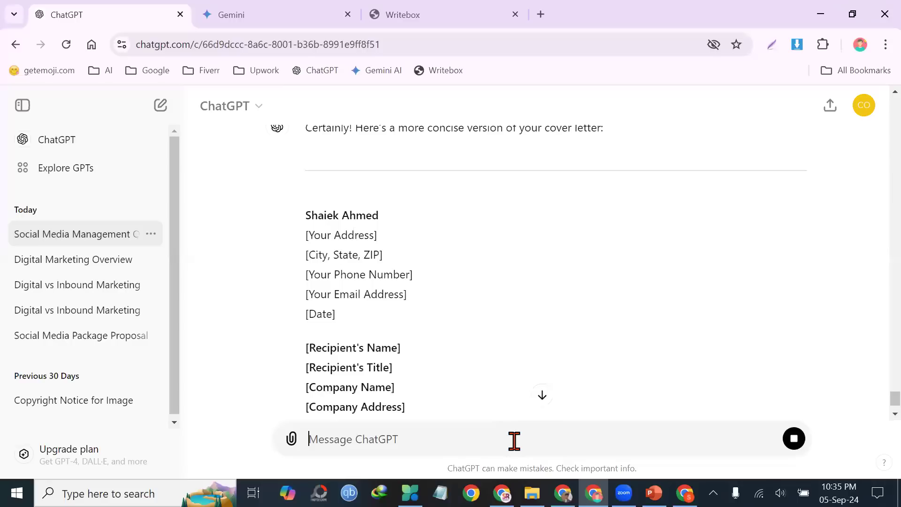
{"action": "scroll", "coordinate": [531, 281], "scroll_direction": "down", "scroll_amount": 5}
{"action": "scroll", "coordinate": [539, 253], "scroll_direction": "down", "scroll_amount": 4}
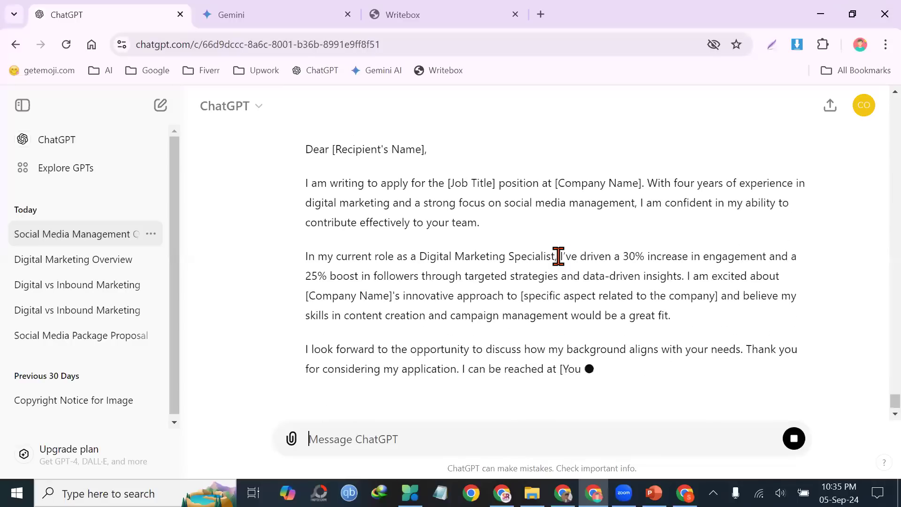
{"action": "scroll", "coordinate": [564, 256], "scroll_direction": "up", "scroll_amount": 5}
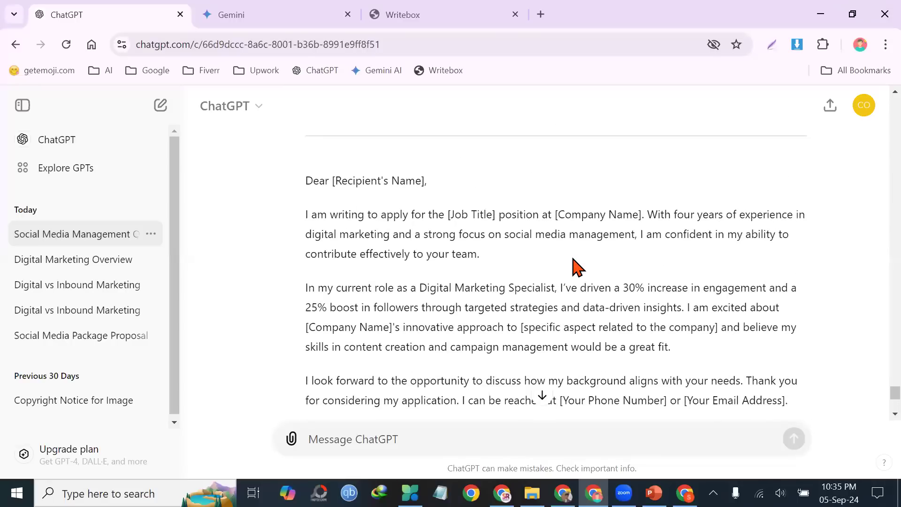
{"action": "scroll", "coordinate": [519, 231], "scroll_direction": "down", "scroll_amount": 5}
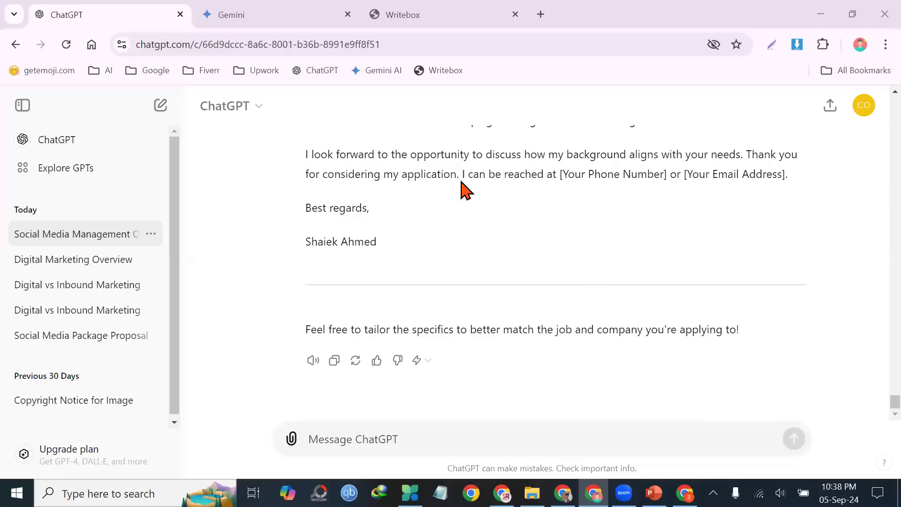
- Switch to the Writebox topic list and highlight the Image Analysis and Image to Text Convert items
{"action": "left_click", "coordinate": [413, 15]}
{"action": "scroll", "coordinate": [474, 237], "scroll_direction": "down", "scroll_amount": 1}
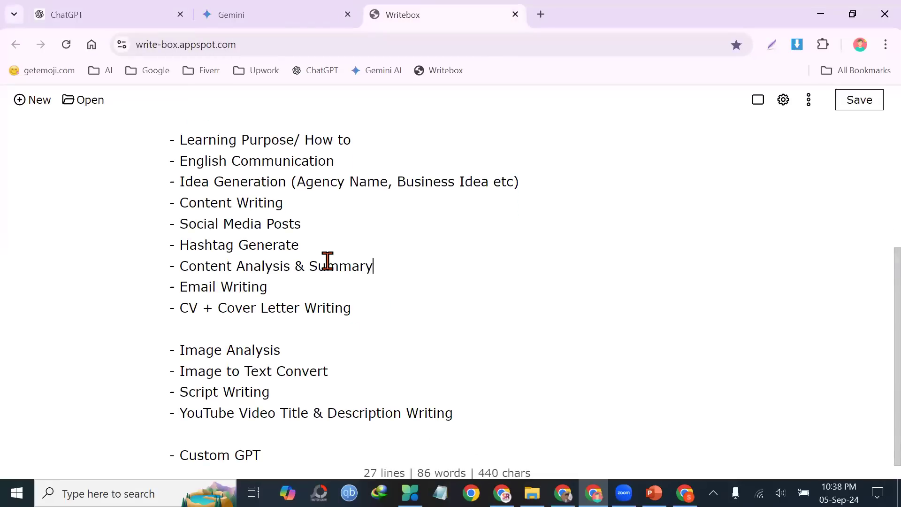
{"action": "left_click_drag", "start_coordinate": [296, 351], "coordinate": [179, 351]}
{"action": "left_click_drag", "start_coordinate": [338, 368], "coordinate": [169, 370]}
{"action": "left_click", "coordinate": [352, 367]}
- Switch to Gemini, start a new chat, and show the available Gemini model versions
{"action": "left_click", "coordinate": [258, 14]}
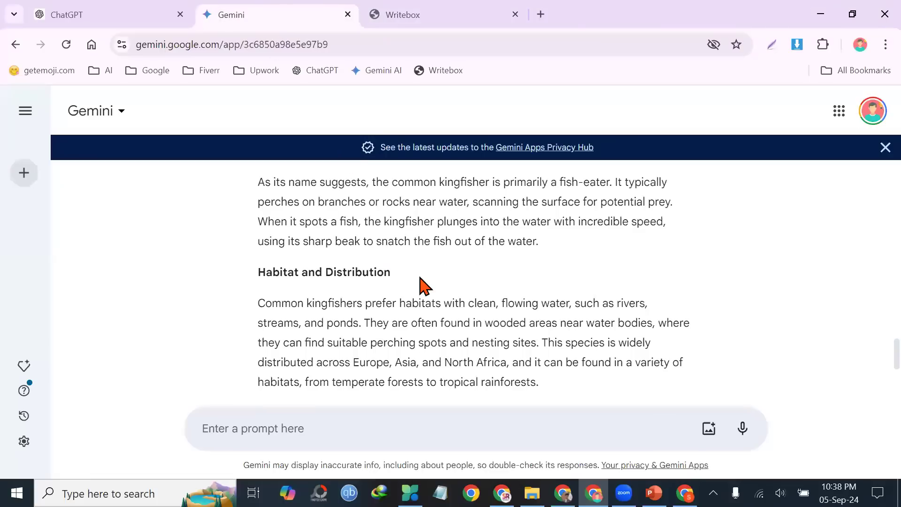
{"action": "left_click", "coordinate": [24, 174]}
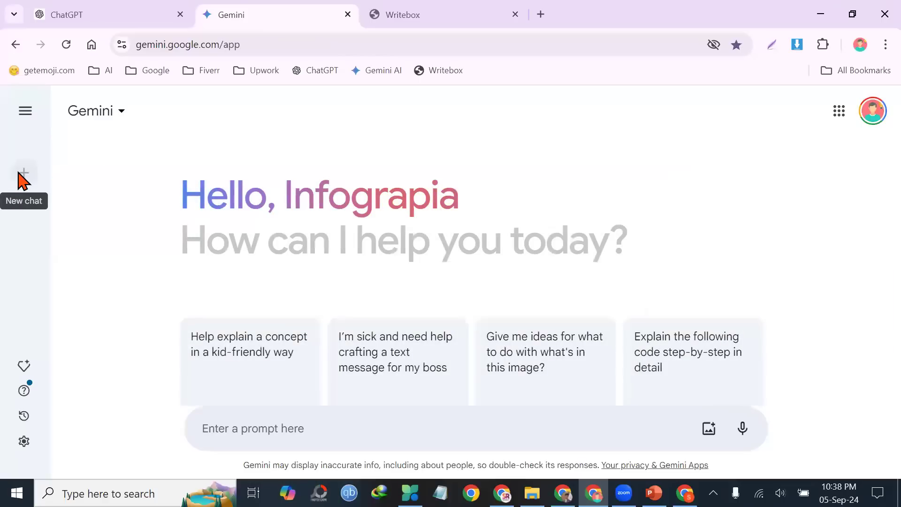
{"action": "left_click", "coordinate": [108, 123]}
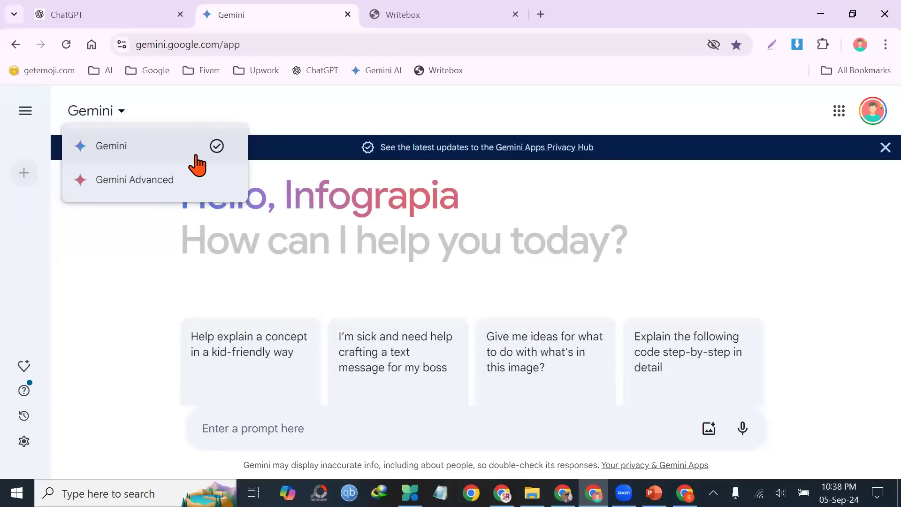
- Compare the plan options offered in the ChatGPT and Gemini model selectors
{"action": "left_click", "coordinate": [94, 14]}
{"action": "left_click", "coordinate": [255, 108]}
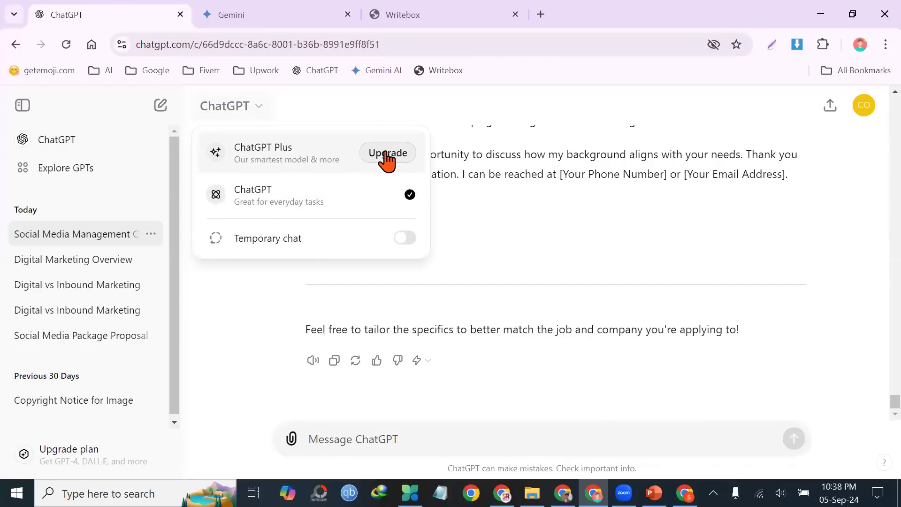
{"action": "left_click", "coordinate": [301, 11]}
{"action": "left_click", "coordinate": [120, 112]}
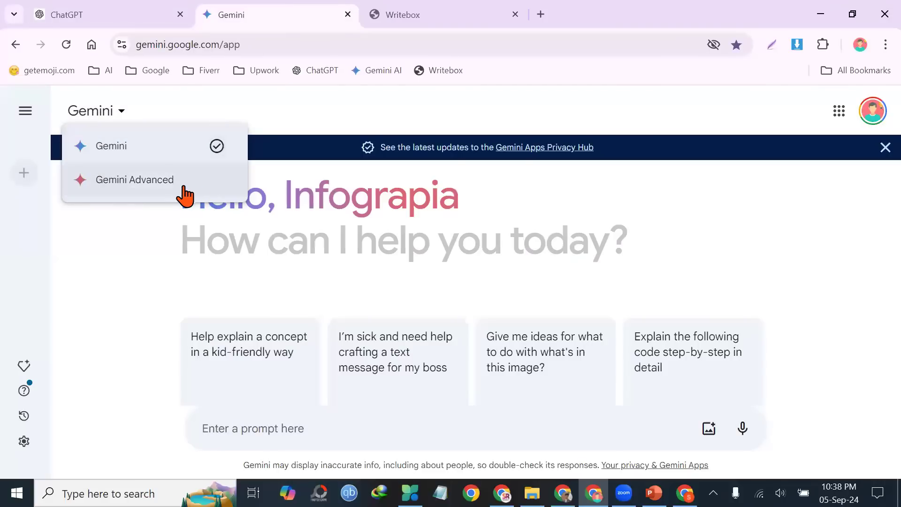
{"action": "left_click", "coordinate": [806, 247]}
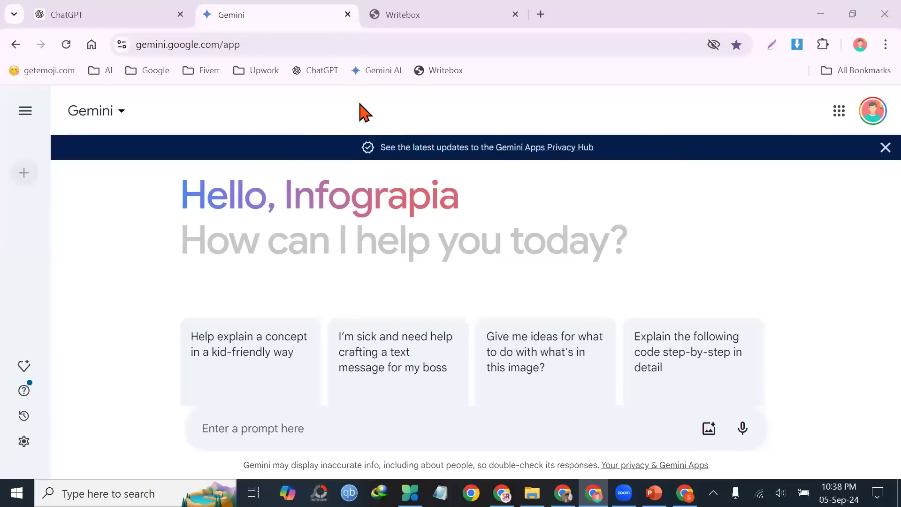
- Start a new ChatGPT chat and compare its file attachment option with Gemini's image upload option
{"action": "key", "text": "ctrl+shift+Tab"}
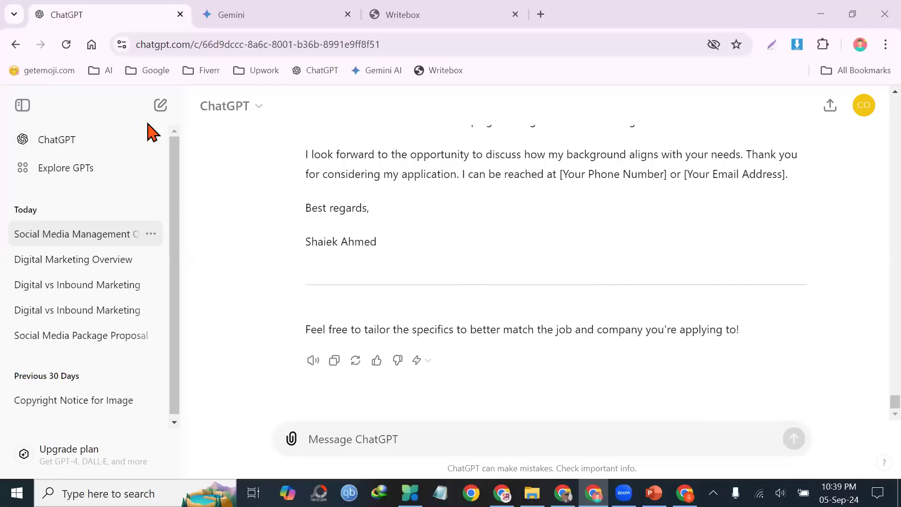
{"action": "left_click", "coordinate": [161, 105]}
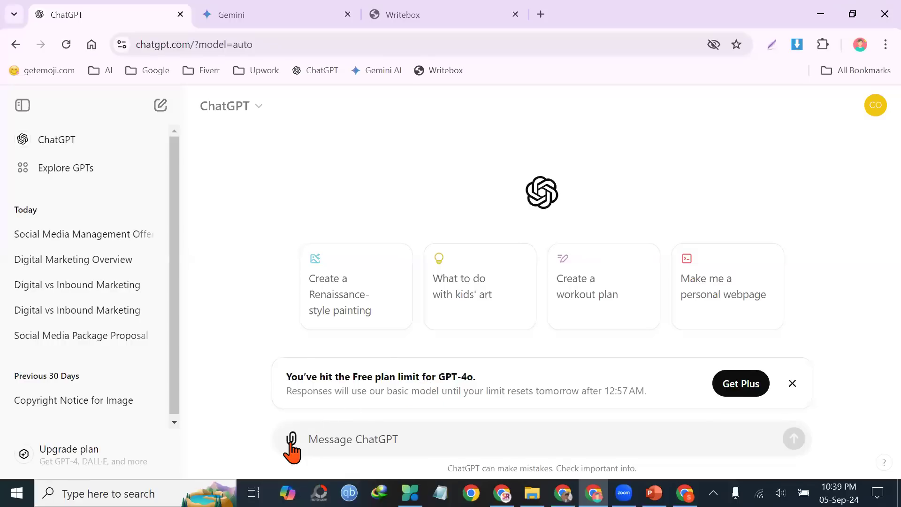
{"action": "mouse_move", "coordinate": [290, 443]}
{"action": "key", "text": "ctrl+Tab"}
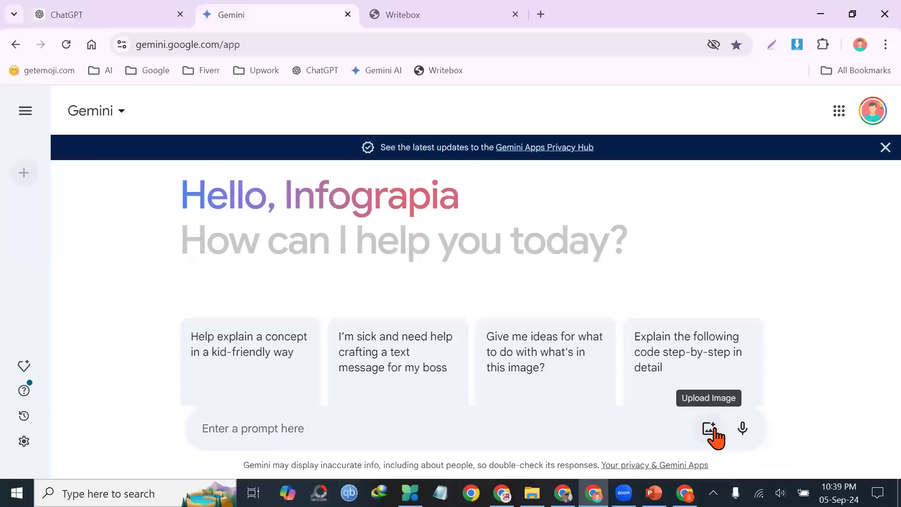
- Capture the Writebox list from "Chatgpt & Gemini AI Use" to "CV + Cover Letter Writing" with Lightshot and save it as PNG image download (2)
{"action": "left_click", "coordinate": [408, 11]}
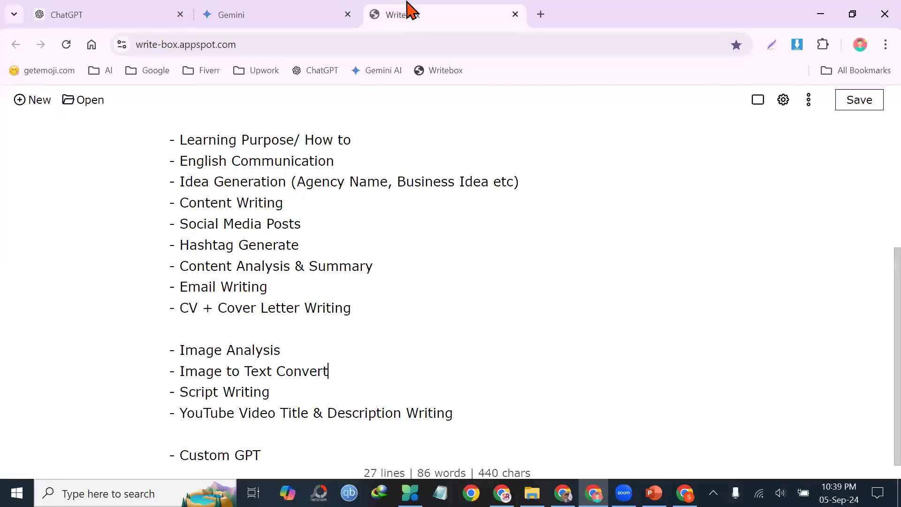
{"action": "scroll", "coordinate": [516, 127], "scroll_direction": "up", "scroll_amount": 2}
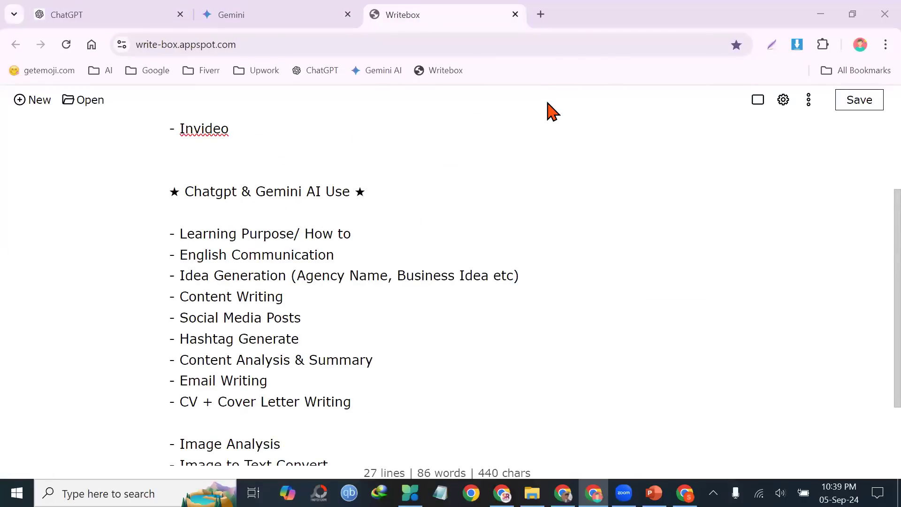
{"action": "scroll", "coordinate": [577, 178], "scroll_direction": "down", "scroll_amount": 2}
{"action": "scroll", "coordinate": [882, 262], "scroll_direction": "up", "scroll_amount": 1}
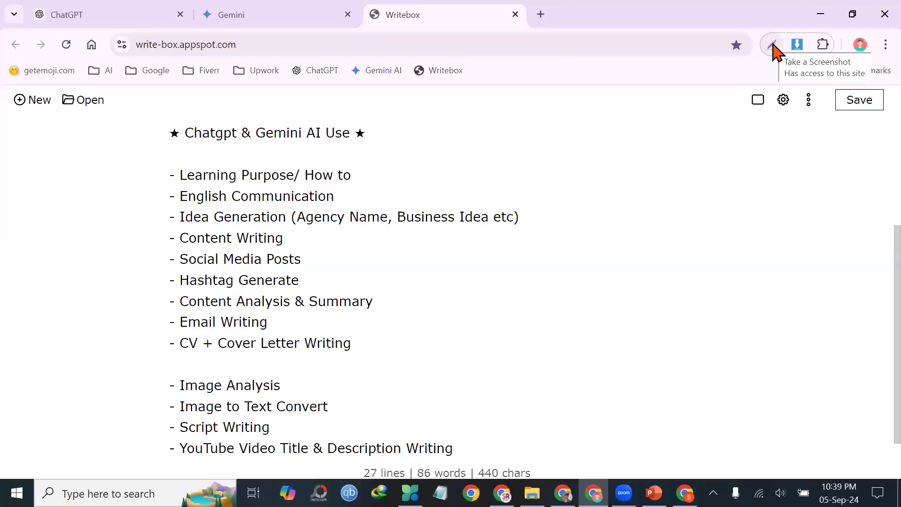
{"action": "key", "text": "Print"}
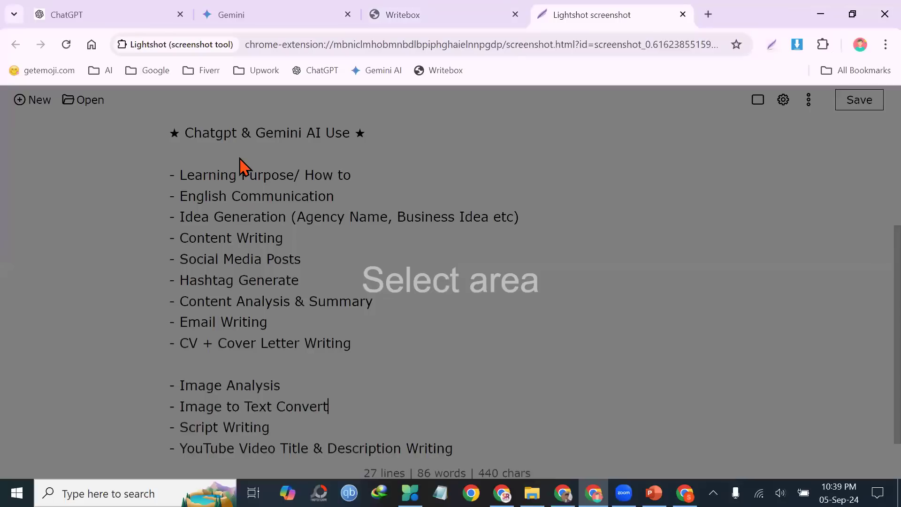
{"action": "left_click_drag", "start_coordinate": [118, 114], "coordinate": [545, 365]}
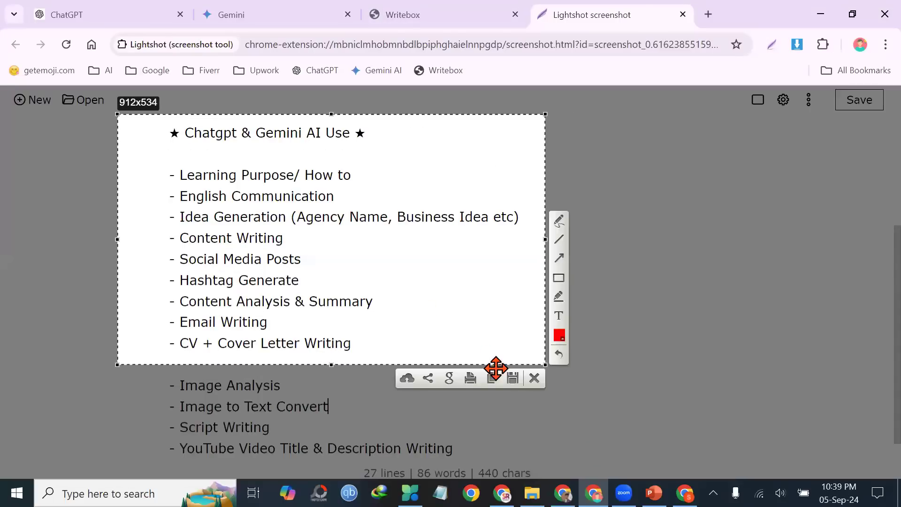
{"action": "left_click", "coordinate": [512, 378]}
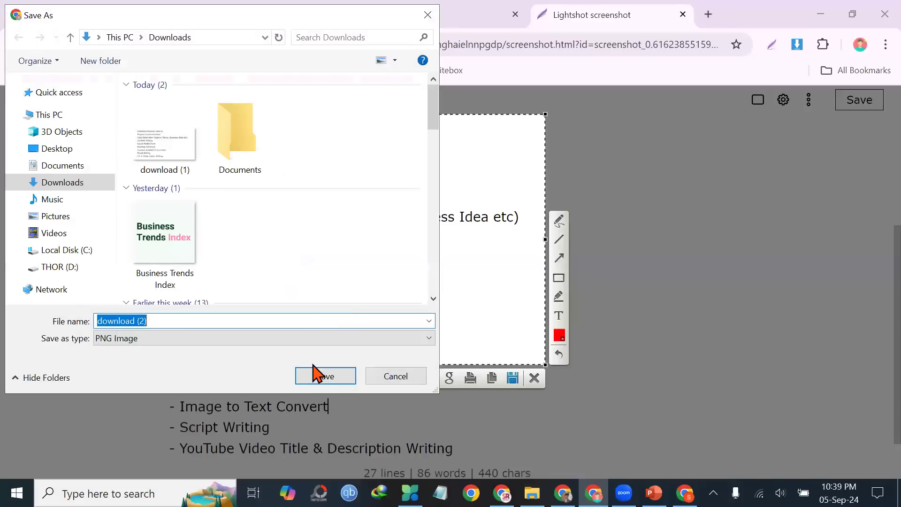
{"action": "left_click", "coordinate": [317, 374]}
- Upload the download (2) screenshot to Gemini and submit it with the prompt "image to text"
{"action": "left_click", "coordinate": [300, 13]}
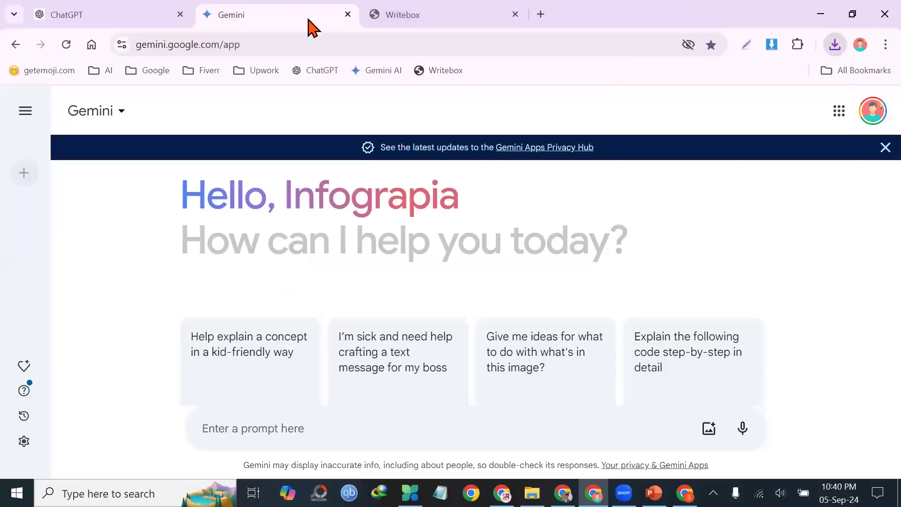
{"action": "left_click", "coordinate": [707, 428]}
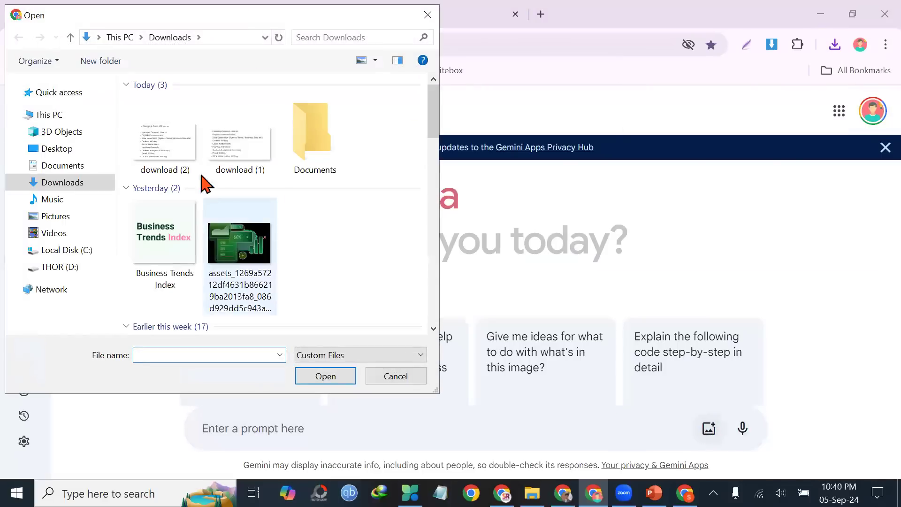
{"action": "left_click", "coordinate": [183, 145]}
{"action": "left_click", "coordinate": [332, 384]}
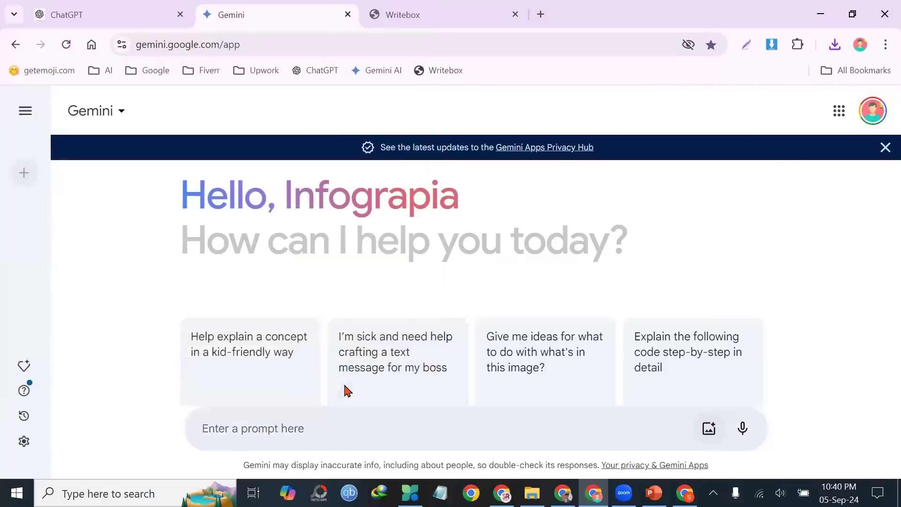
{"action": "type", "text": "image to text'"}
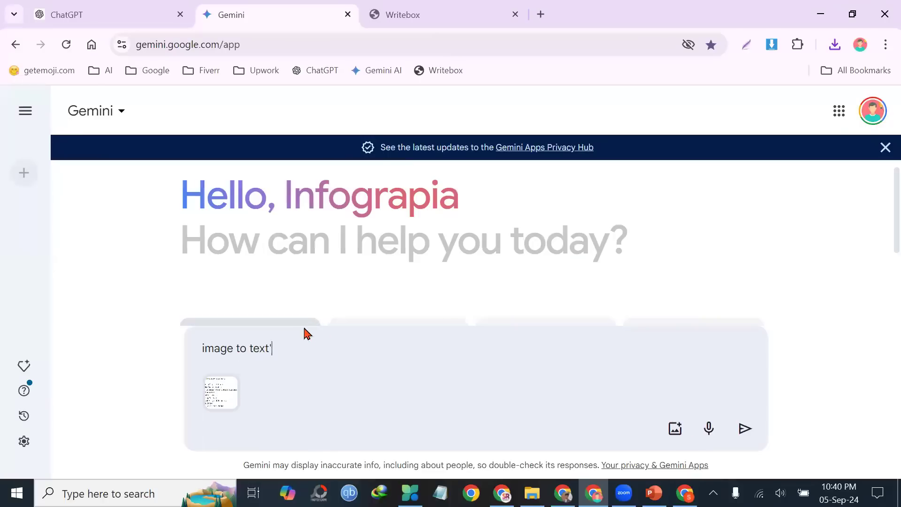
{"action": "key", "text": "Return"}
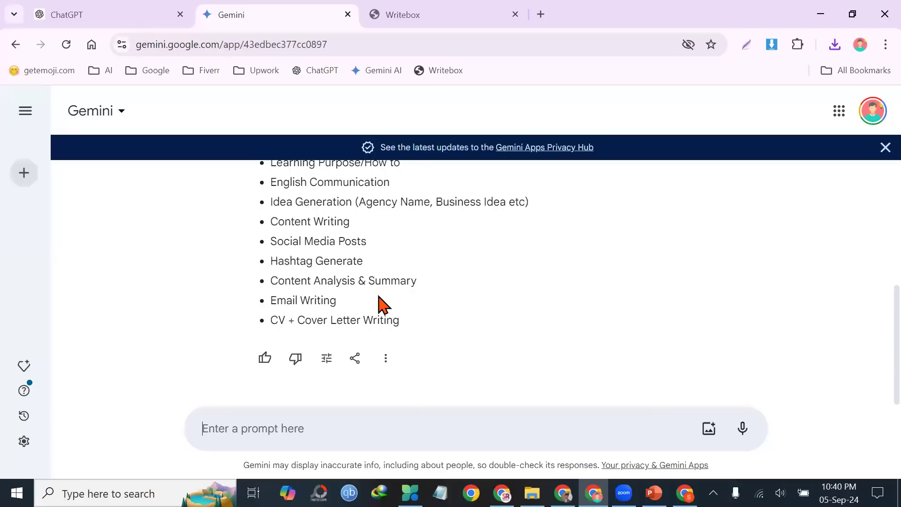
- Upload the bird picture named download to the Gemini chat and submit it with the prompt "what is this"
{"action": "left_click", "coordinate": [710, 442]}
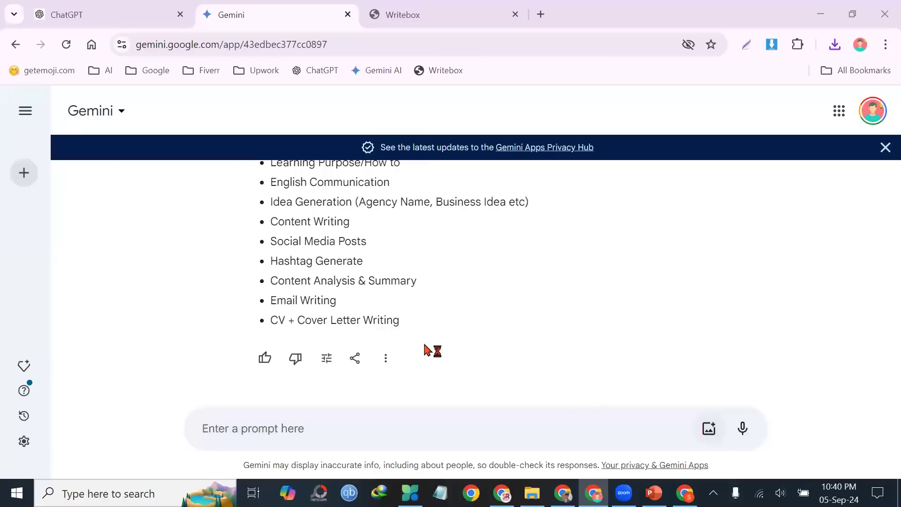
{"action": "scroll", "coordinate": [315, 276], "scroll_direction": "down", "scroll_amount": 4}
{"action": "left_click", "coordinate": [240, 188]}
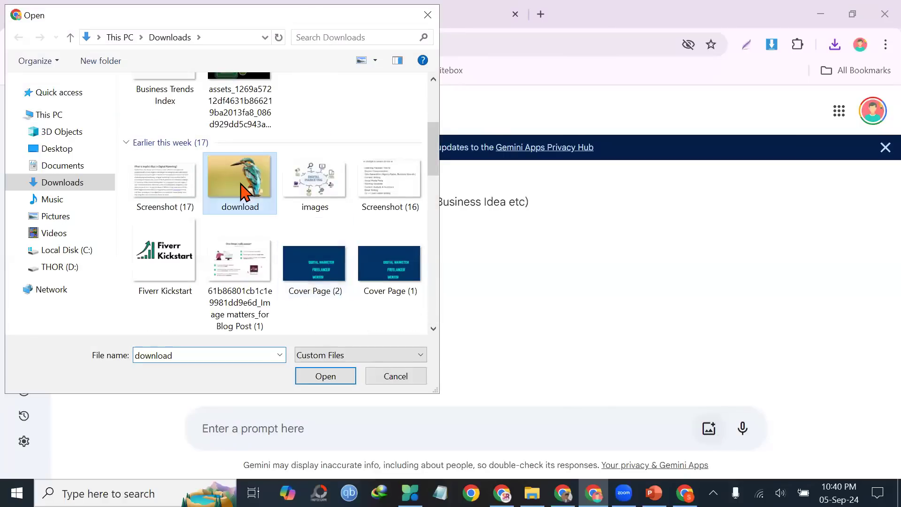
{"action": "left_click", "coordinate": [336, 378]}
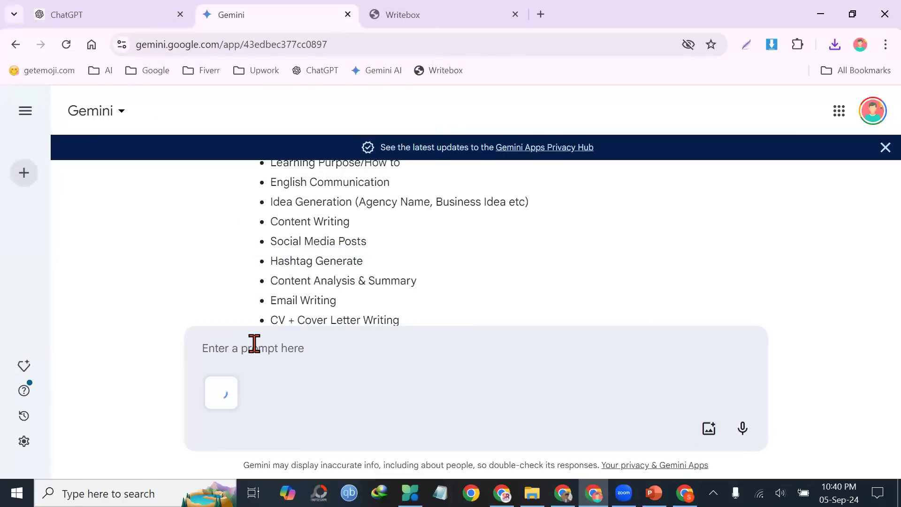
{"action": "type", "text": "what is this"}
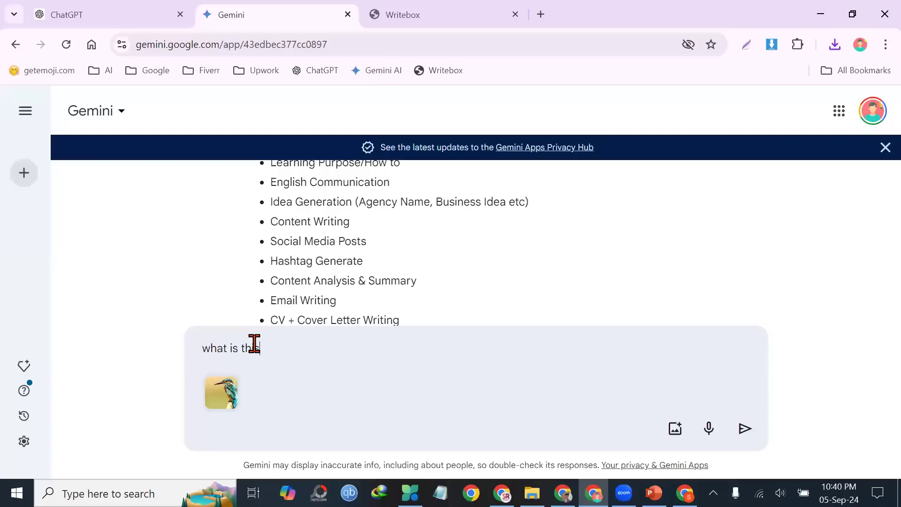
{"action": "key", "text": "Return"}
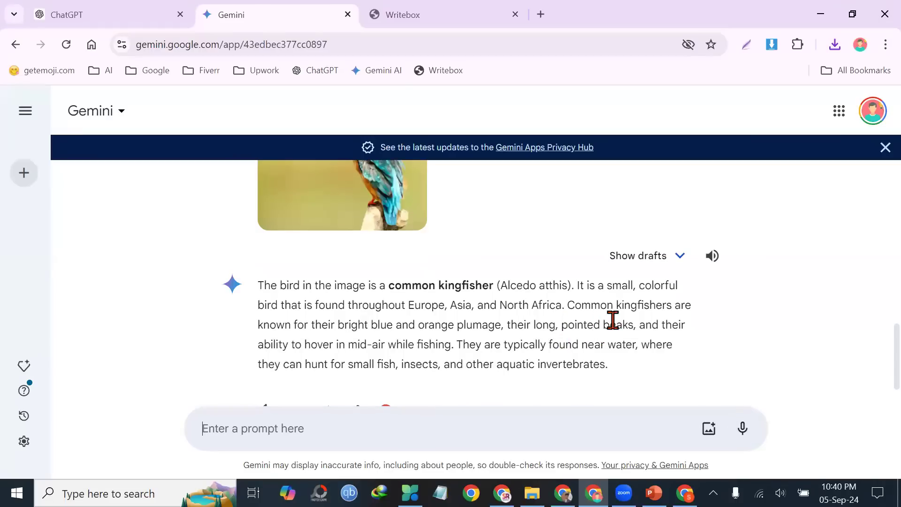
- Submit the prompt "wrtie an article about this" for the bird picture and review the article and the earlier conversation
{"action": "scroll", "coordinate": [643, 324], "scroll_direction": "down", "scroll_amount": 1}
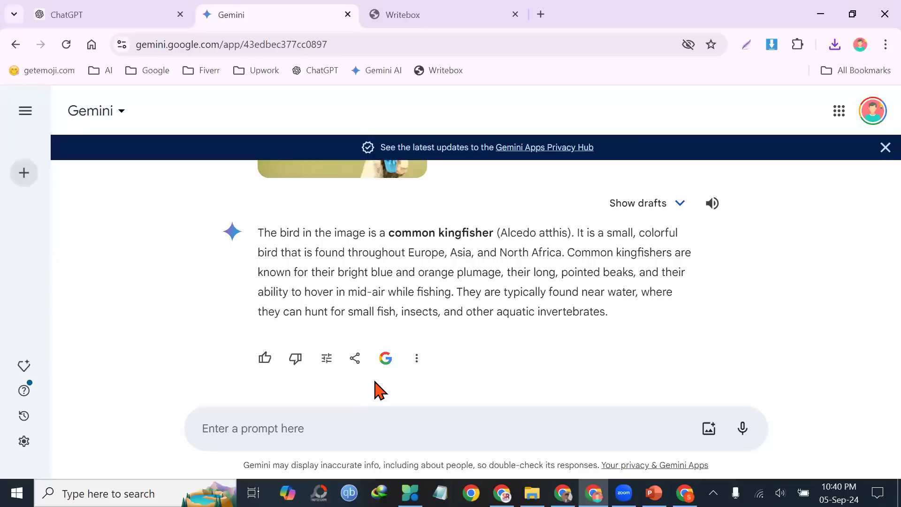
{"action": "type", "text": "wrtie an articl"}
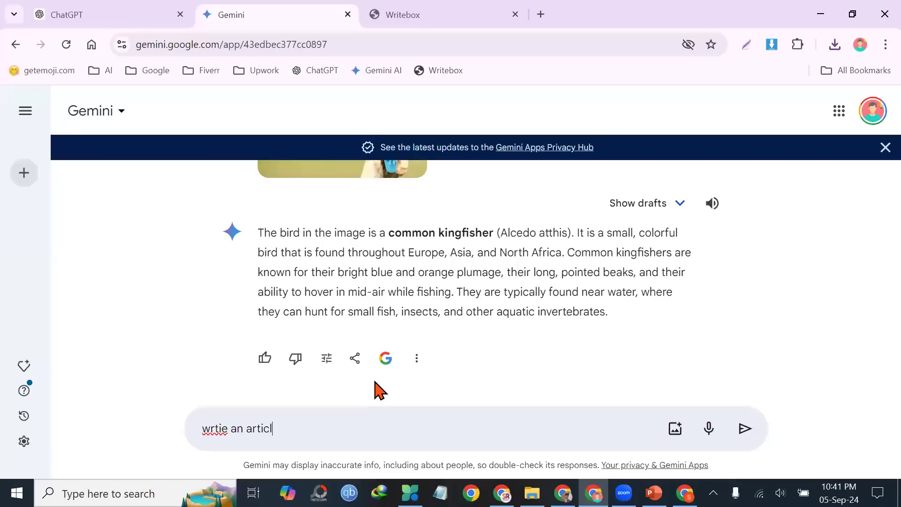
{"action": "type", "text": "is"}
{"action": "key", "text": "Return"}
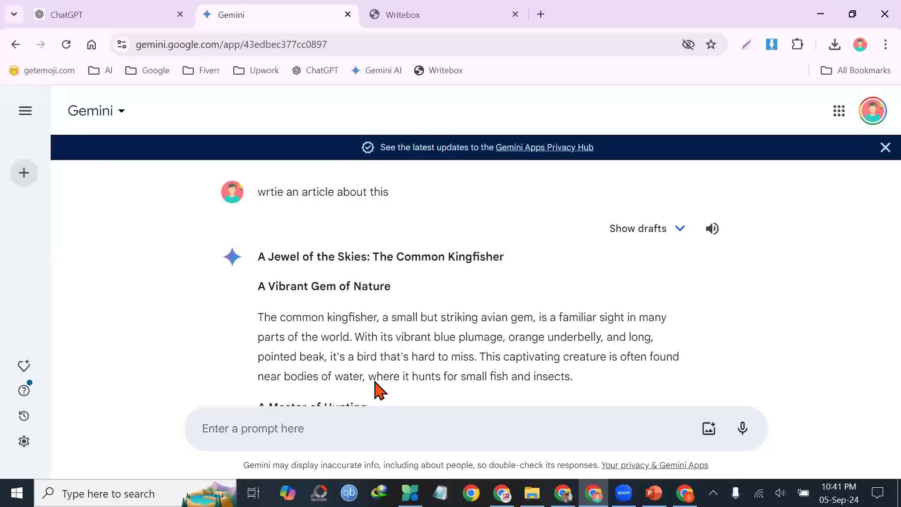
{"action": "scroll", "coordinate": [392, 316], "scroll_direction": "down", "scroll_amount": 8}
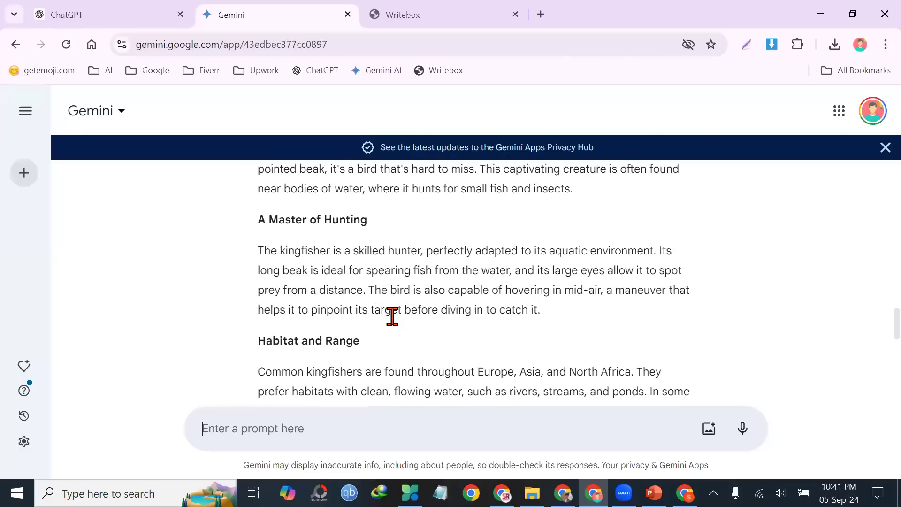
{"action": "scroll", "coordinate": [365, 363], "scroll_direction": "down", "scroll_amount": 4}
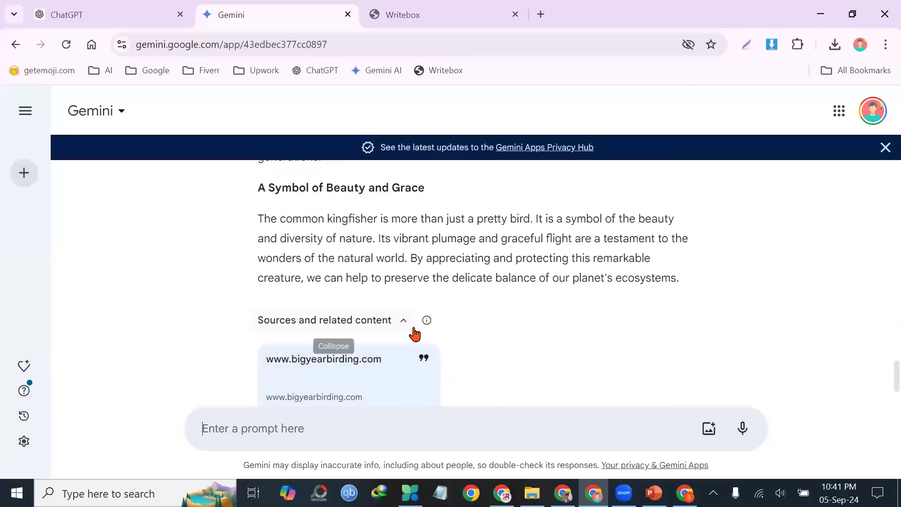
{"action": "scroll", "coordinate": [473, 311], "scroll_direction": "up", "scroll_amount": 6}
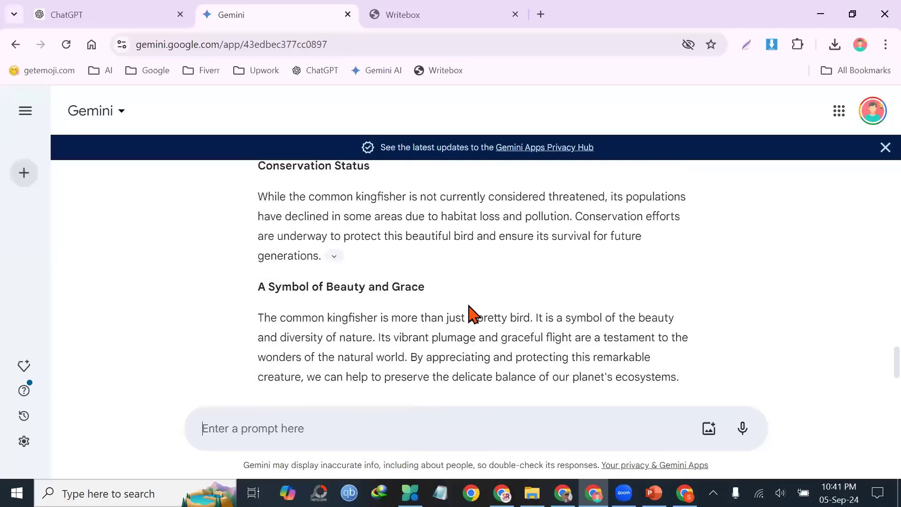
{"action": "scroll", "coordinate": [466, 304], "scroll_direction": "up", "scroll_amount": 15}
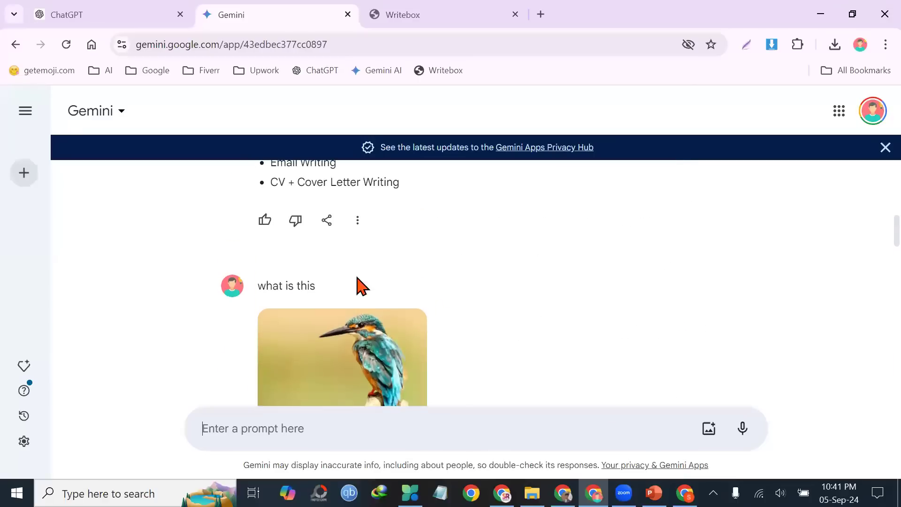
{"action": "scroll", "coordinate": [345, 312], "scroll_direction": "up", "scroll_amount": 8}
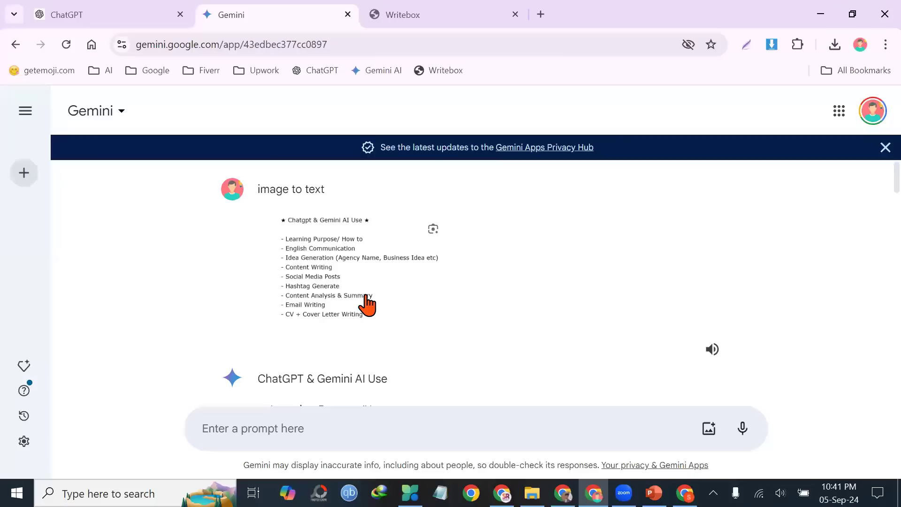
- Copy the words "Script Writing" from the list in Writebox
{"action": "left_click", "coordinate": [428, 11]}
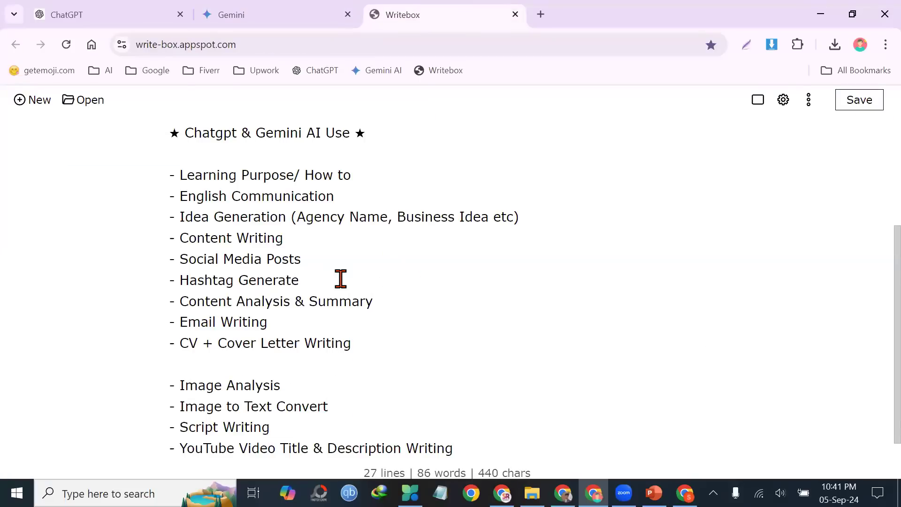
{"action": "key", "text": "ctrl+shift+Left"}
{"action": "key", "text": "ctrl+shift+Left"}
{"action": "key", "text": "ctrl+c"}
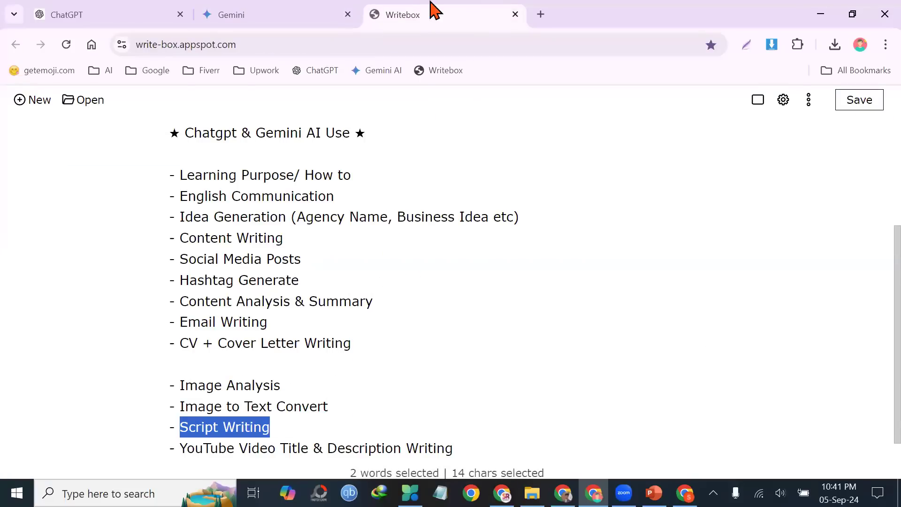
- Submit the prompt "now wrtie a video Script about this" in the Gemini chat and review the generated video script
{"action": "left_click", "coordinate": [290, 14]}
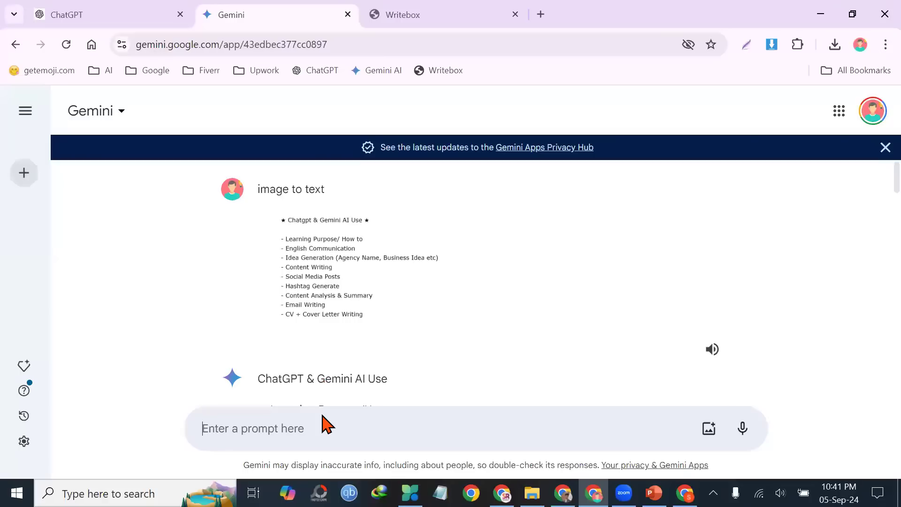
{"action": "type", "text": "now "}
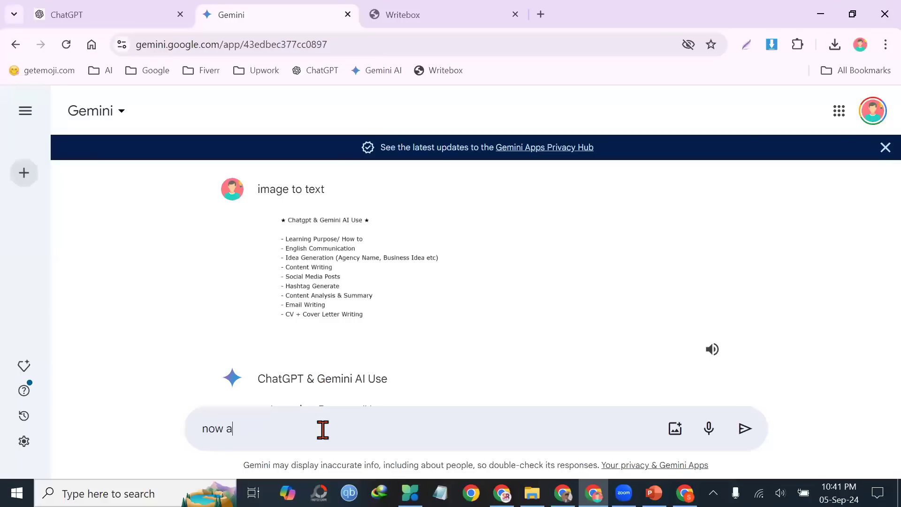
{"action": "type", "text": "wrtie a video"}
{"action": "key", "text": "ctrl+v"}
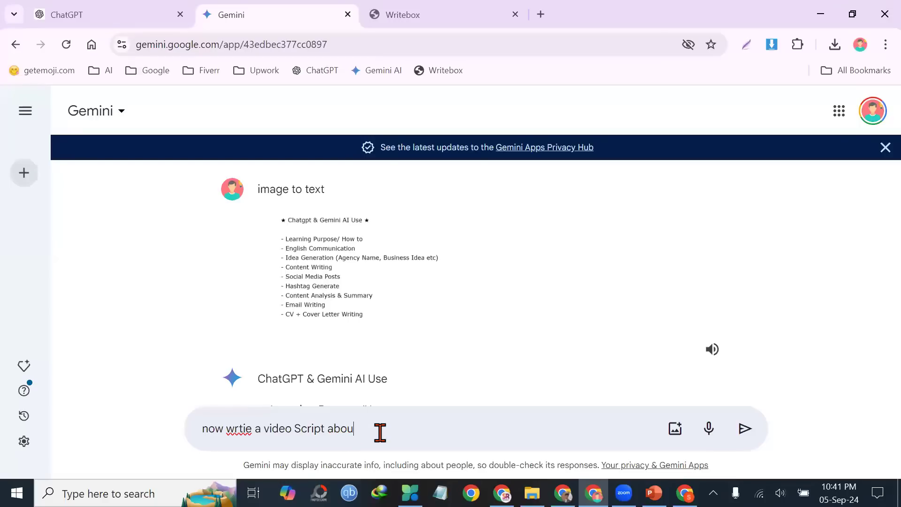
{"action": "type", "text": "s"}
{"action": "key", "text": "Return"}
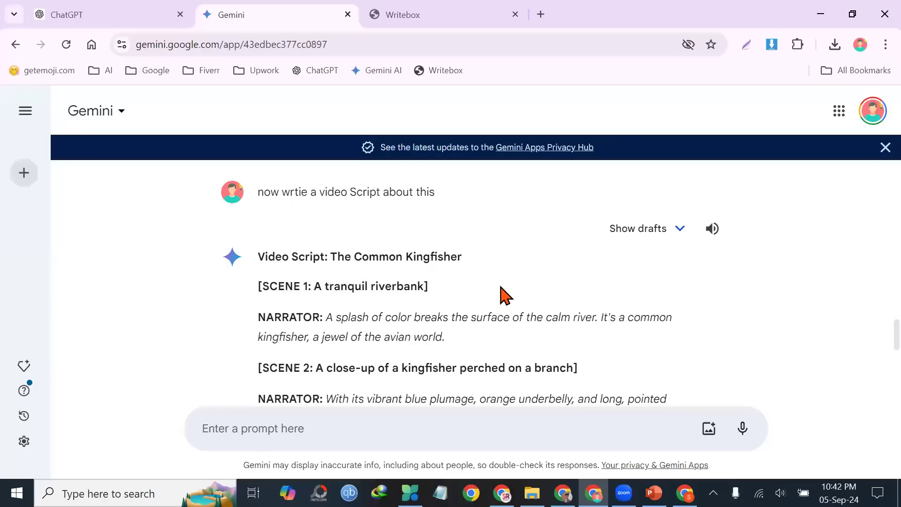
{"action": "scroll", "coordinate": [469, 286], "scroll_direction": "down", "scroll_amount": 2}
{"action": "scroll", "coordinate": [359, 234], "scroll_direction": "up", "scroll_amount": 2}
{"action": "scroll", "coordinate": [419, 321], "scroll_direction": "down", "scroll_amount": 2}
{"action": "scroll", "coordinate": [521, 327], "scroll_direction": "down", "scroll_amount": 2}
{"action": "scroll", "coordinate": [522, 327], "scroll_direction": "down", "scroll_amount": 2}
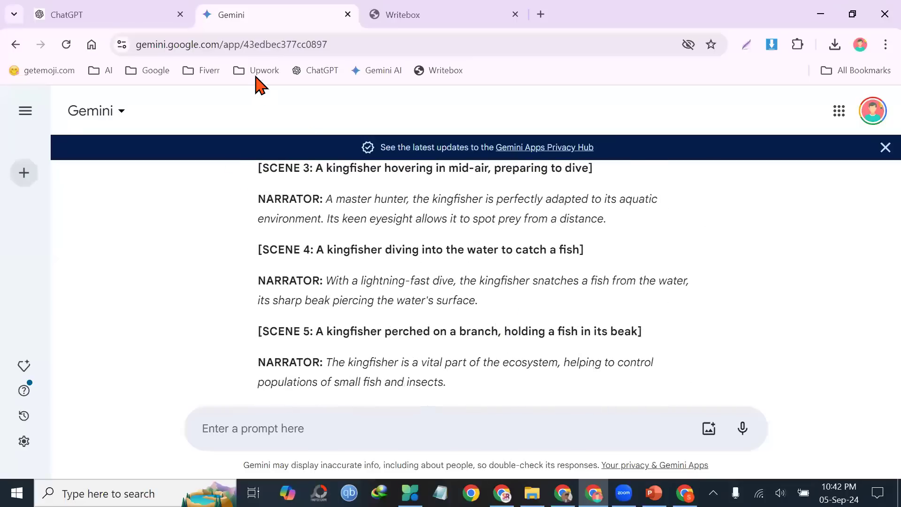
- Switch to ChatGPT and submit a prompt asking it to write a youtube video script about digital marketing
{"action": "left_click", "coordinate": [61, 13]}
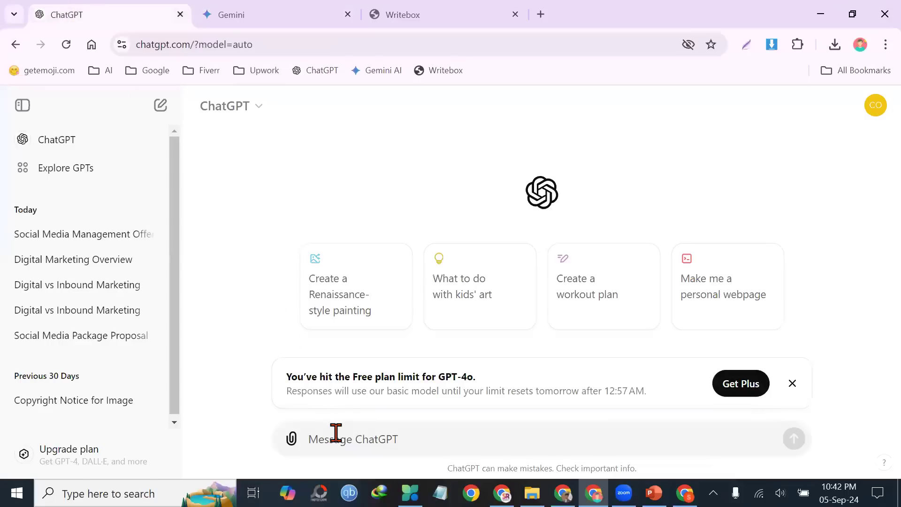
{"action": "type", "text": "w"}
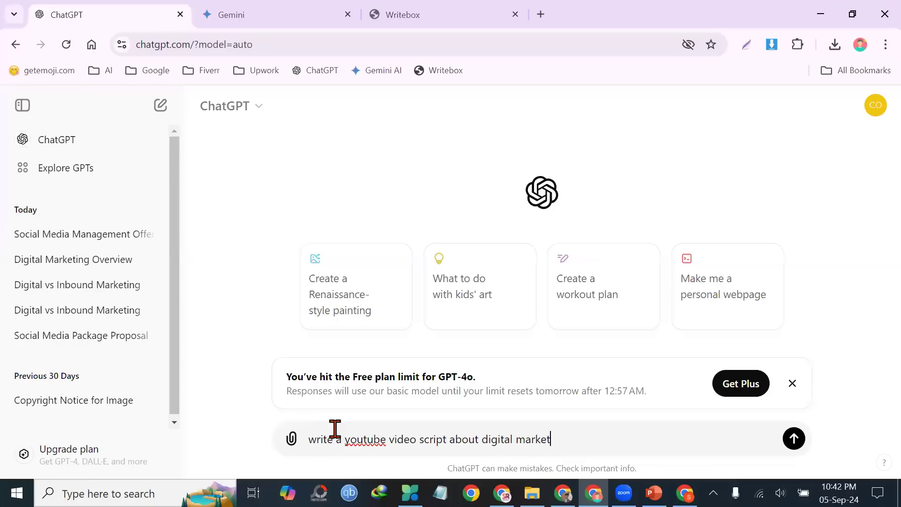
{"action": "key", "text": "Return"}
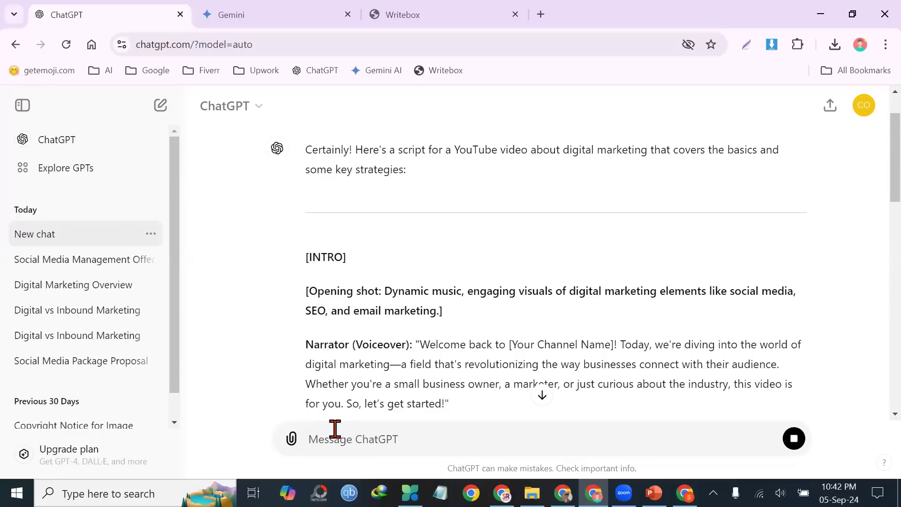
- Examine the generated digital marketing video script from its intro through its numbered sections to the closing
{"action": "scroll", "coordinate": [342, 307], "scroll_direction": "down", "scroll_amount": 2}
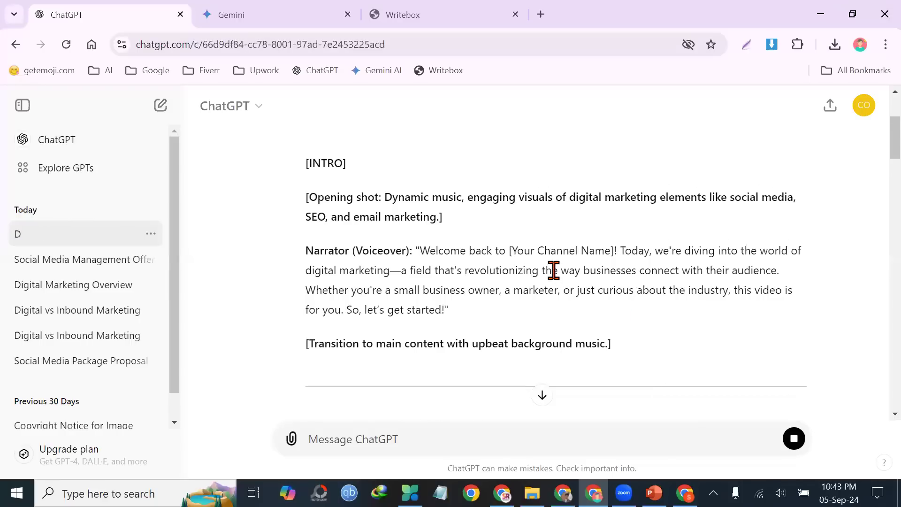
{"action": "scroll", "coordinate": [560, 262], "scroll_direction": "down", "scroll_amount": 3}
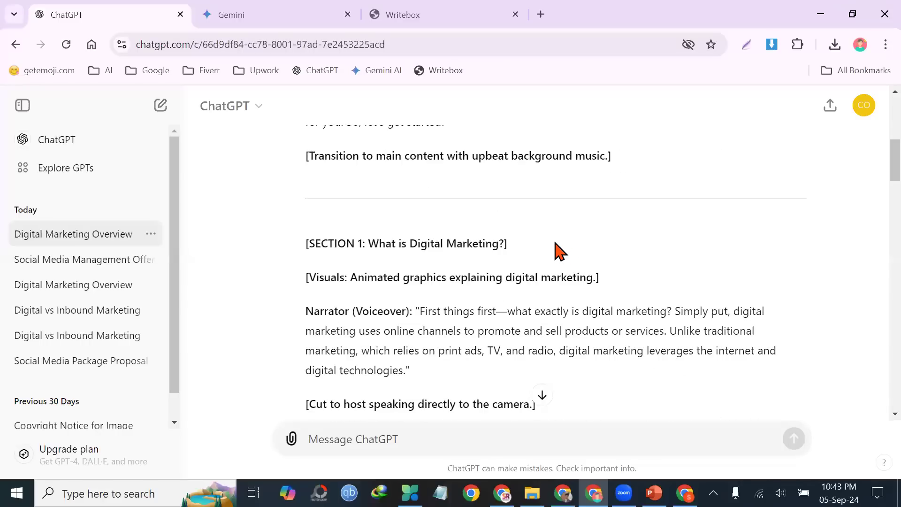
{"action": "left_click_drag", "start_coordinate": [529, 243], "coordinate": [372, 243]}
{"action": "scroll", "coordinate": [384, 248], "scroll_direction": "down", "scroll_amount": 2}
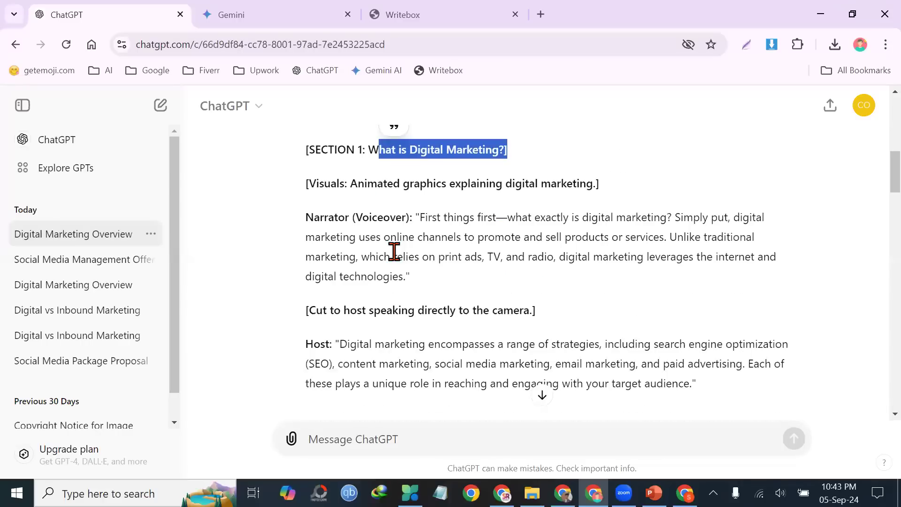
{"action": "left_click_drag", "start_coordinate": [563, 312], "coordinate": [450, 309]}
{"action": "scroll", "coordinate": [455, 263], "scroll_direction": "down", "scroll_amount": 4}
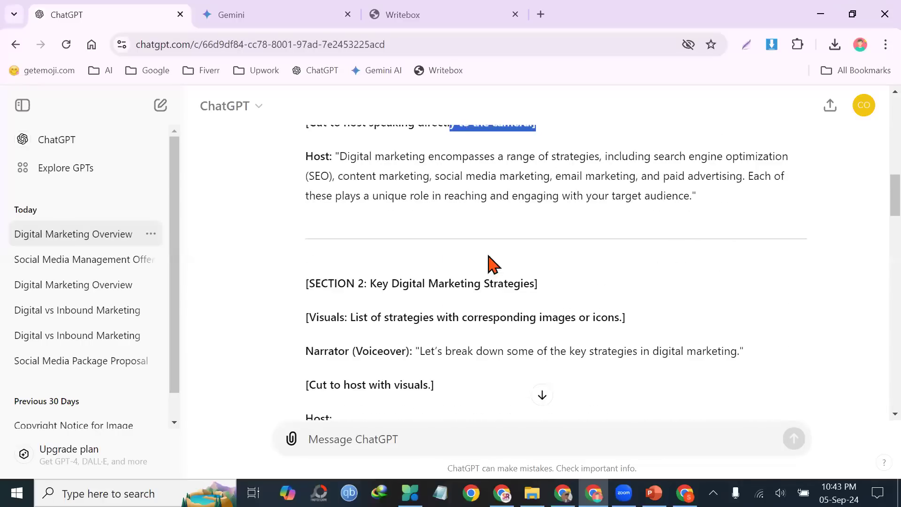
{"action": "scroll", "coordinate": [497, 173], "scroll_direction": "down", "scroll_amount": 2}
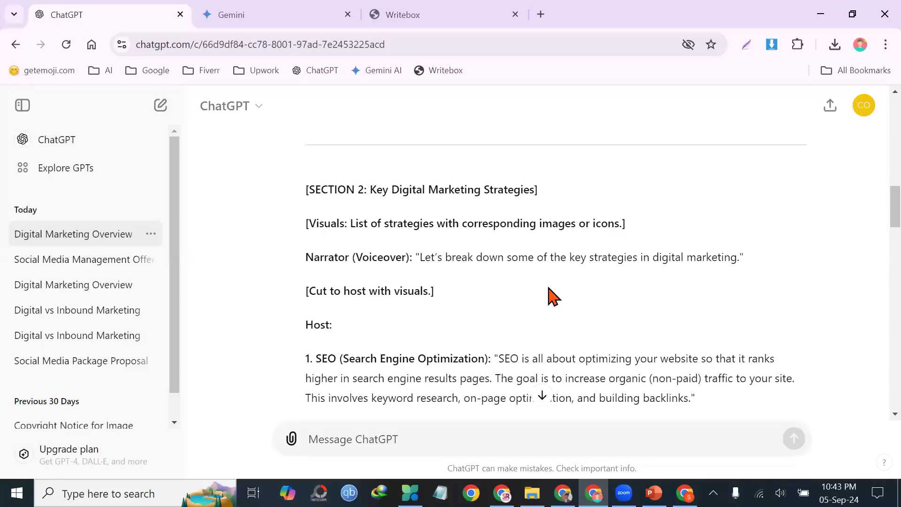
{"action": "scroll", "coordinate": [535, 300], "scroll_direction": "down", "scroll_amount": 8}
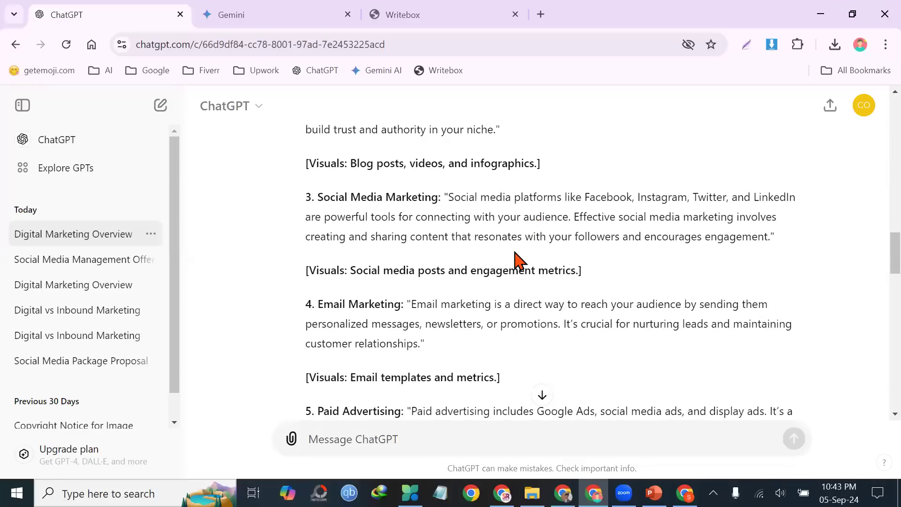
{"action": "scroll", "coordinate": [519, 253], "scroll_direction": "down", "scroll_amount": 4}
{"action": "scroll", "coordinate": [518, 247], "scroll_direction": "down", "scroll_amount": 20}
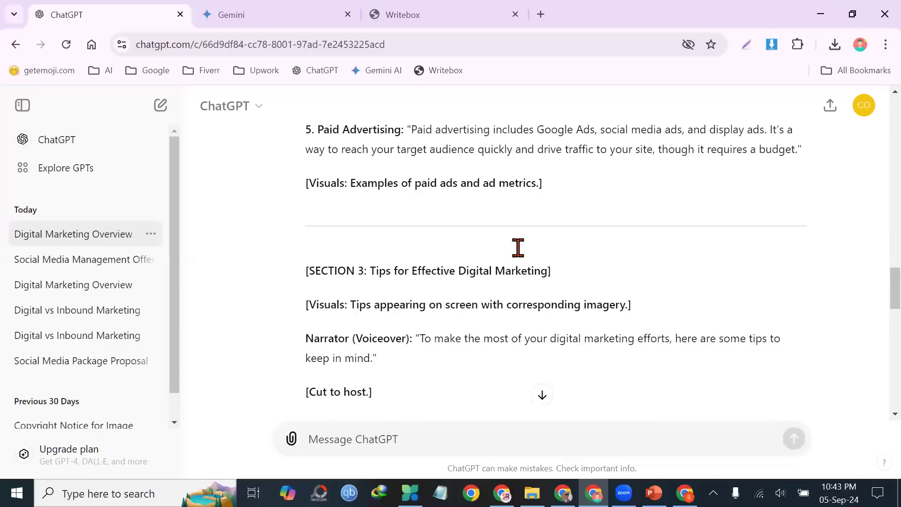
- Submit the follow-up prompt "i need a title, description and tags for this video" in the same chat
{"action": "left_click", "coordinate": [451, 439]}
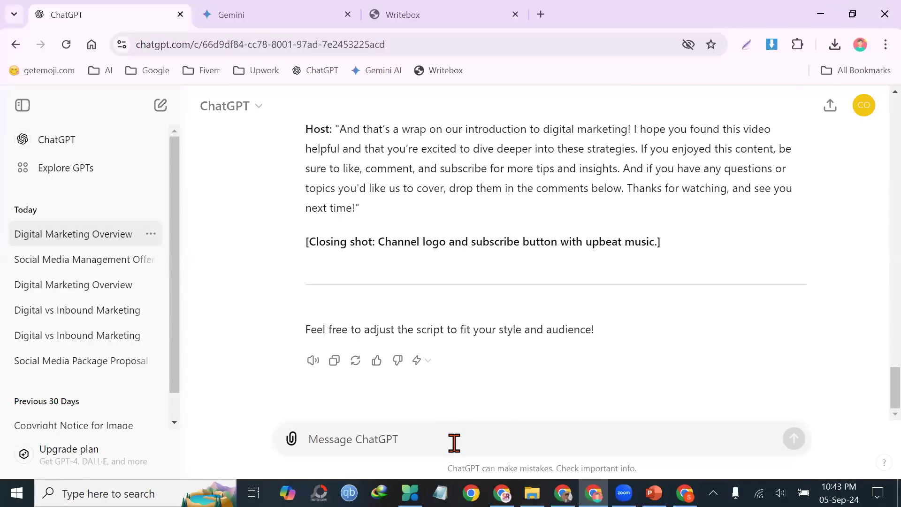
{"action": "type", "text": "i"}
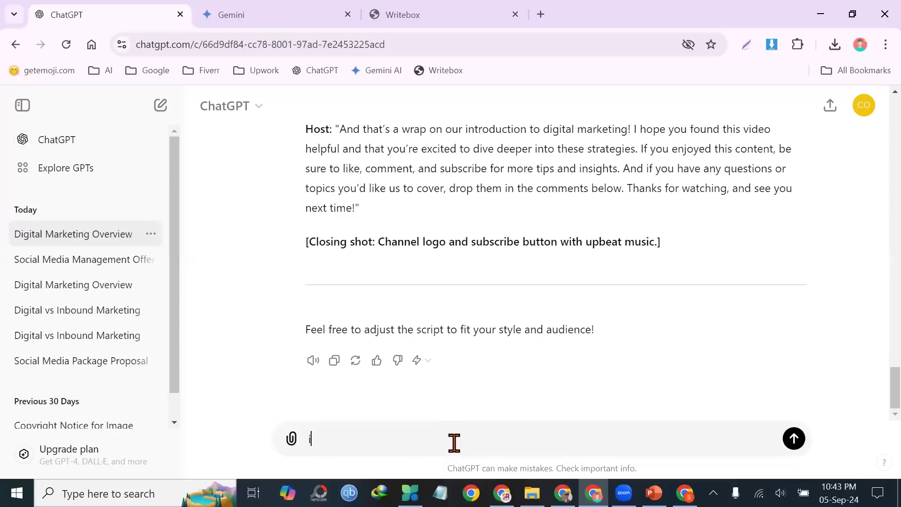
{"action": "type", "text": " need a title, des"}
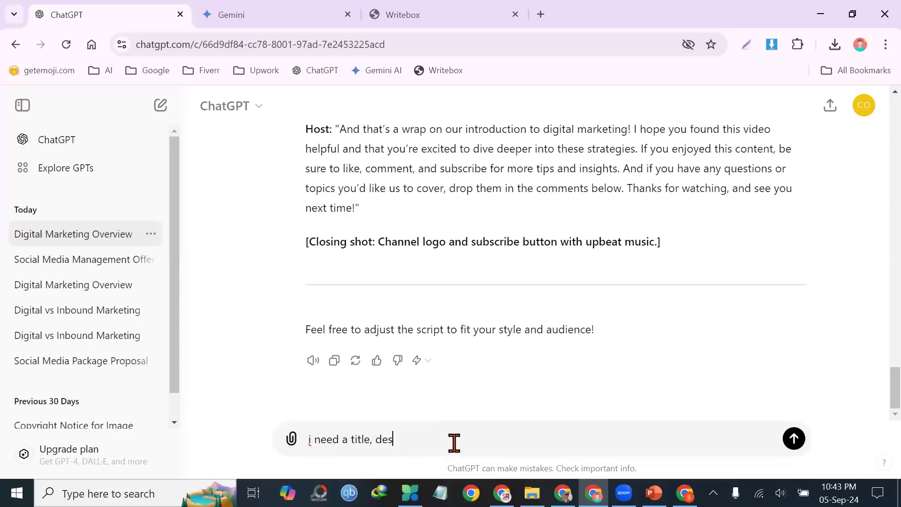
{"action": "type", "text": "cription and tags for this video"}
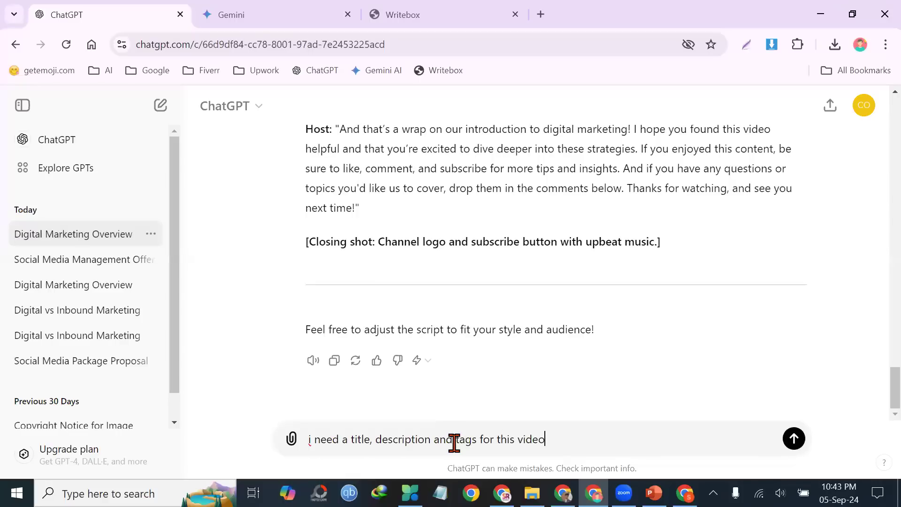
{"action": "key", "text": "Return"}
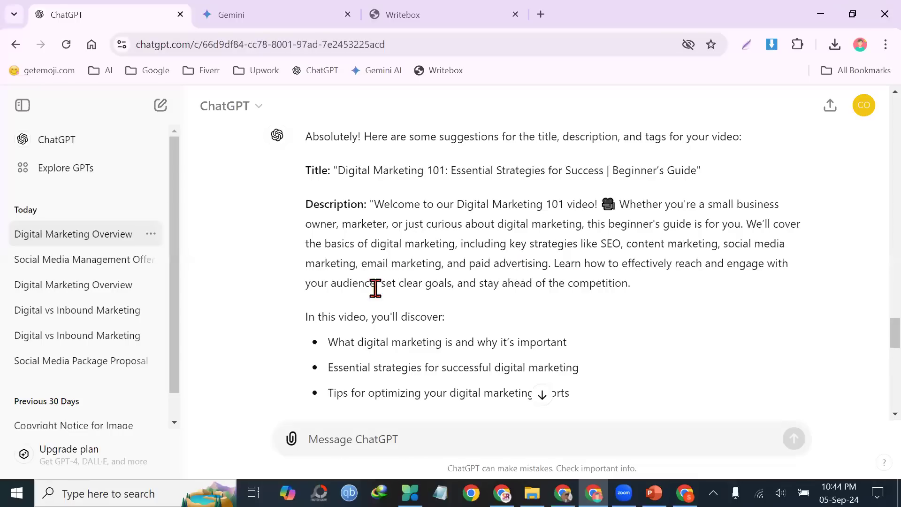
- Examine the suggested video description, including its bullet points, timestamps, useful links and hashtags, and the tag list
{"action": "scroll", "coordinate": [413, 334], "scroll_direction": "down", "scroll_amount": 2}
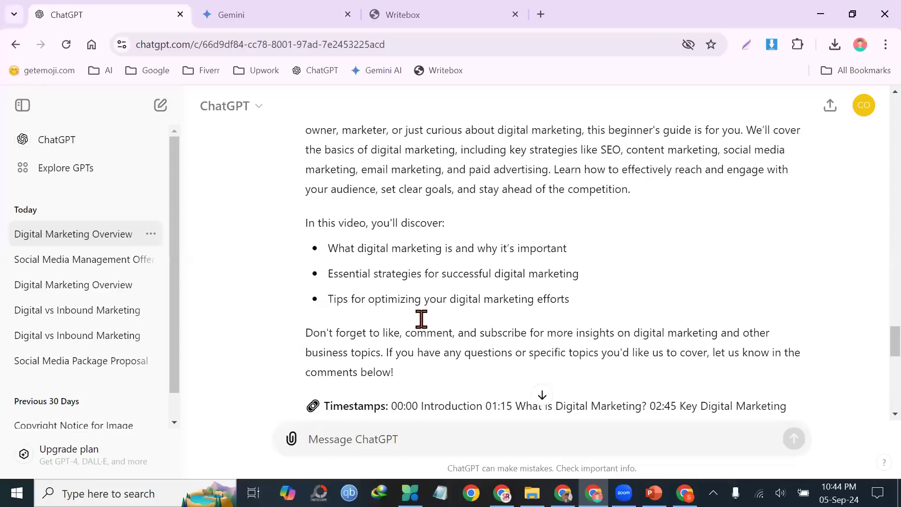
{"action": "left_click_drag", "start_coordinate": [564, 299], "coordinate": [339, 248]}
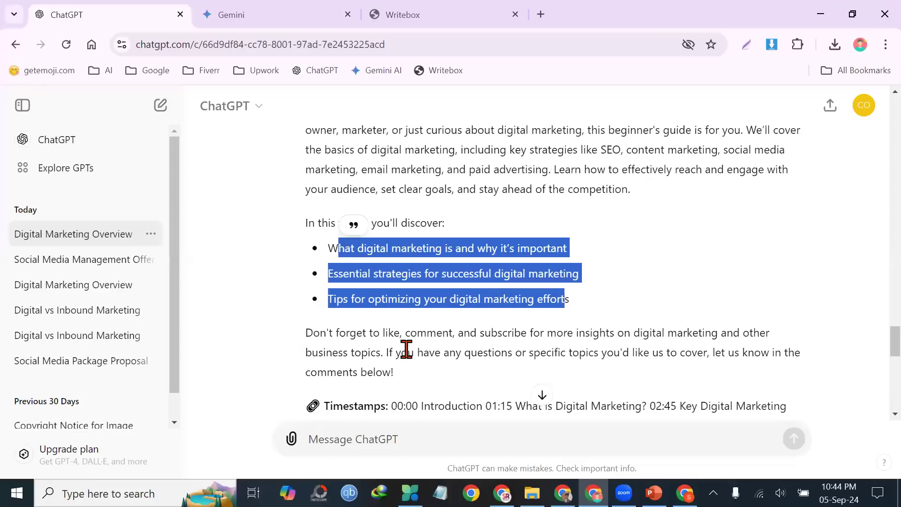
{"action": "left_click", "coordinate": [575, 331]}
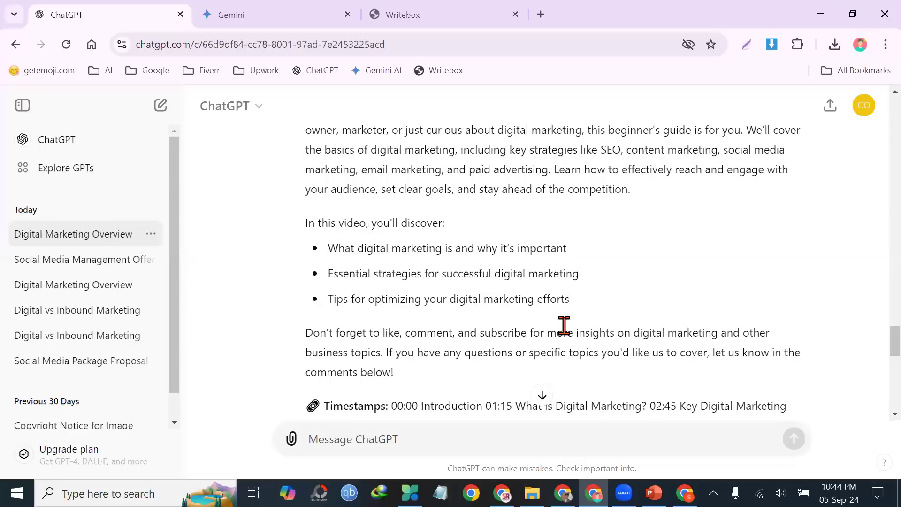
{"action": "scroll", "coordinate": [437, 406], "scroll_direction": "down", "scroll_amount": 2}
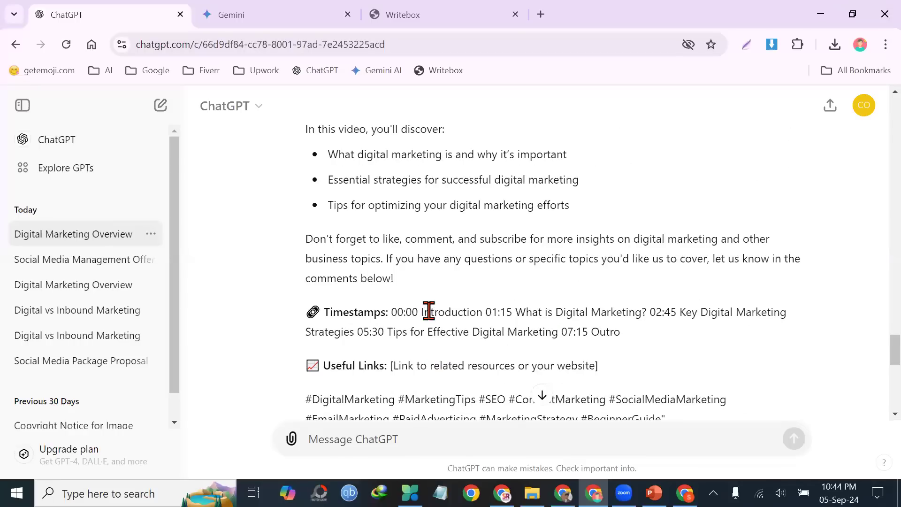
{"action": "scroll", "coordinate": [428, 311], "scroll_direction": "down", "scroll_amount": 2}
{"action": "left_click_drag", "start_coordinate": [401, 272], "coordinate": [554, 274]}
{"action": "scroll", "coordinate": [547, 275], "scroll_direction": "down", "scroll_amount": 2}
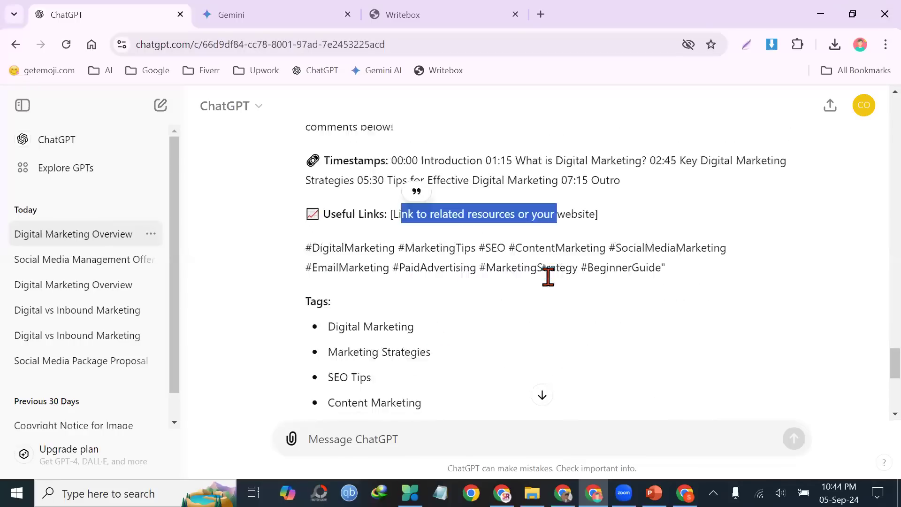
{"action": "left_click_drag", "start_coordinate": [665, 231], "coordinate": [427, 342]}
{"action": "scroll", "coordinate": [355, 252], "scroll_direction": "down", "scroll_amount": 2}
{"action": "left_click", "coordinate": [462, 325]}
{"action": "scroll", "coordinate": [461, 319], "scroll_direction": "down", "scroll_amount": 4}
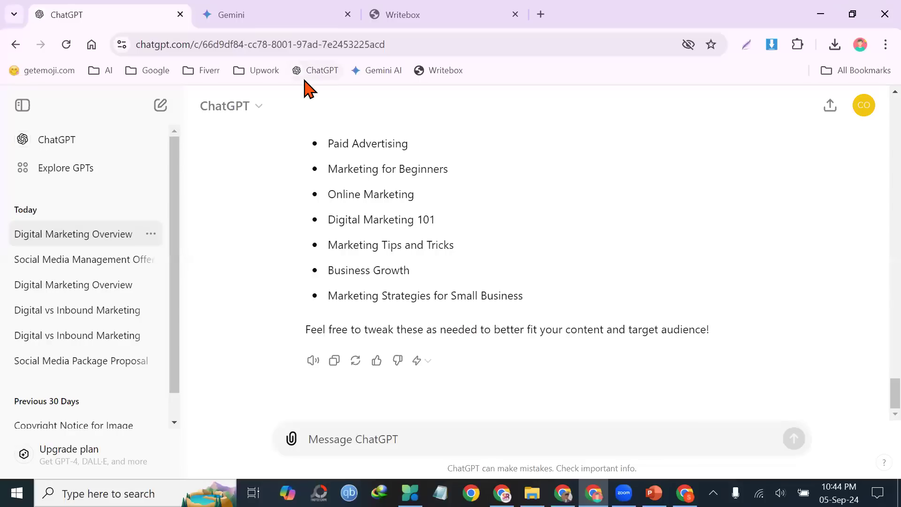
- Review the Chatgpt & Gemini AI Use list in Writebox and switch to the other Chrome window with the Gemini start page
{"action": "key", "text": "ctrl+3"}
{"action": "left_click", "coordinate": [468, 407]}
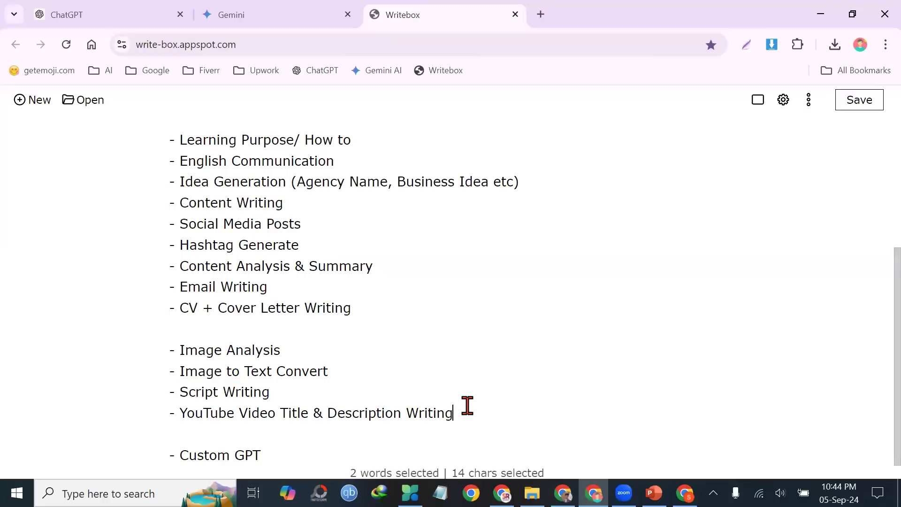
{"action": "scroll", "coordinate": [414, 195], "scroll_direction": "up", "scroll_amount": 2}
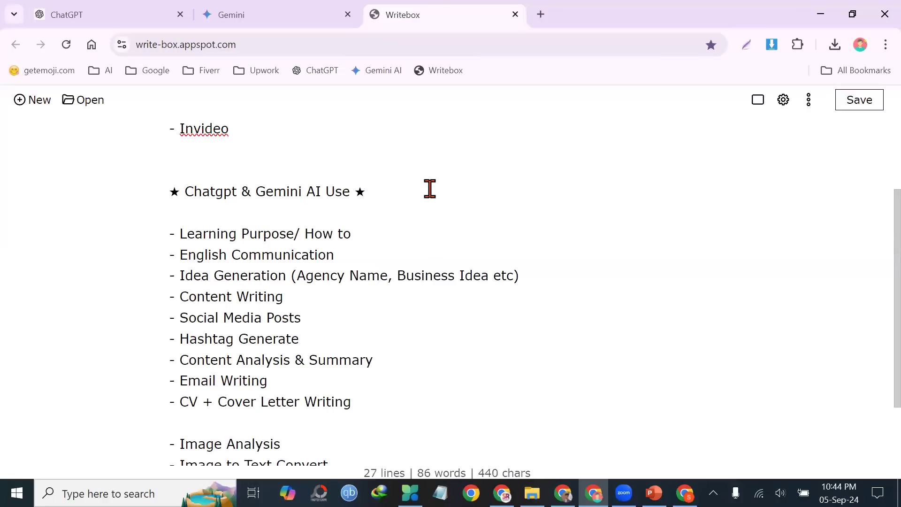
{"action": "scroll", "coordinate": [430, 188], "scroll_direction": "down", "scroll_amount": 2}
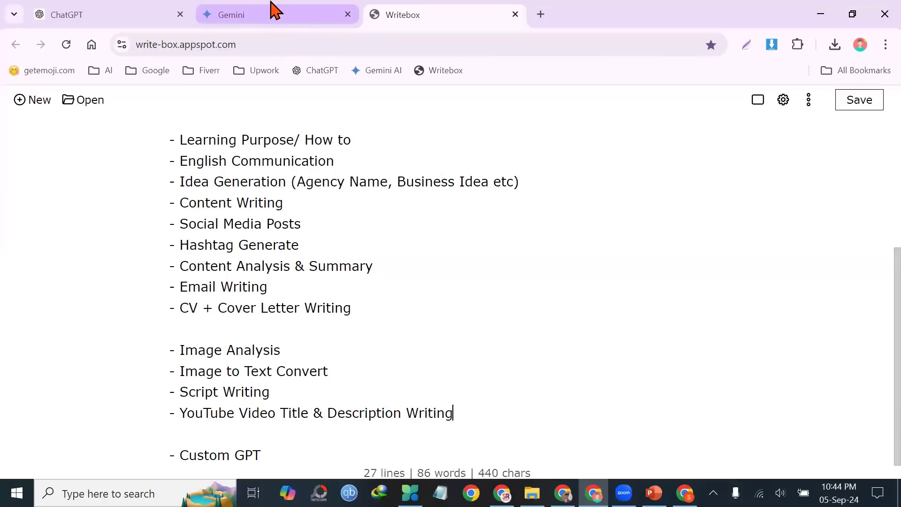
{"action": "left_click", "coordinate": [185, 9]}
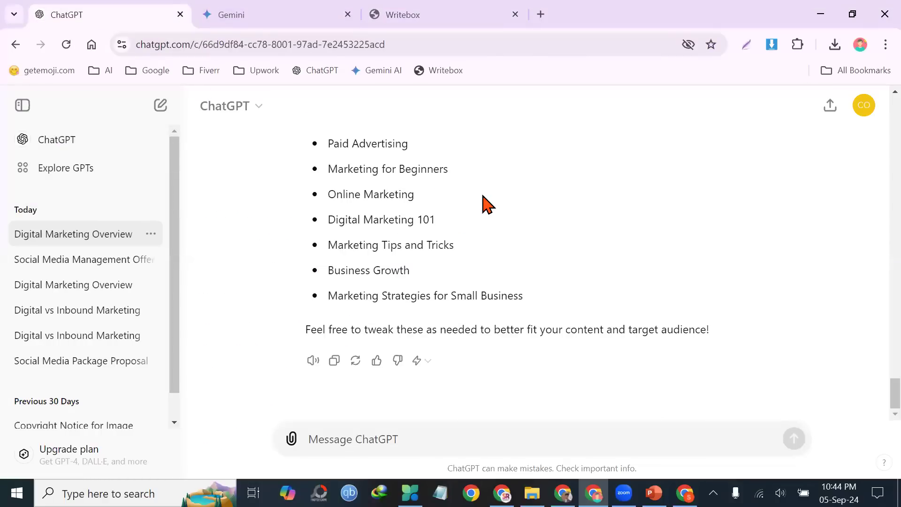
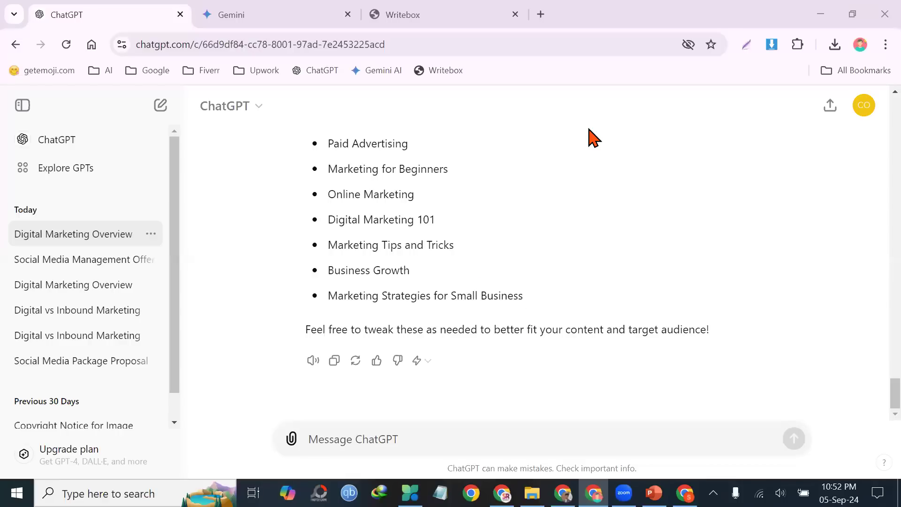
{"action": "left_click", "coordinate": [374, 12]}
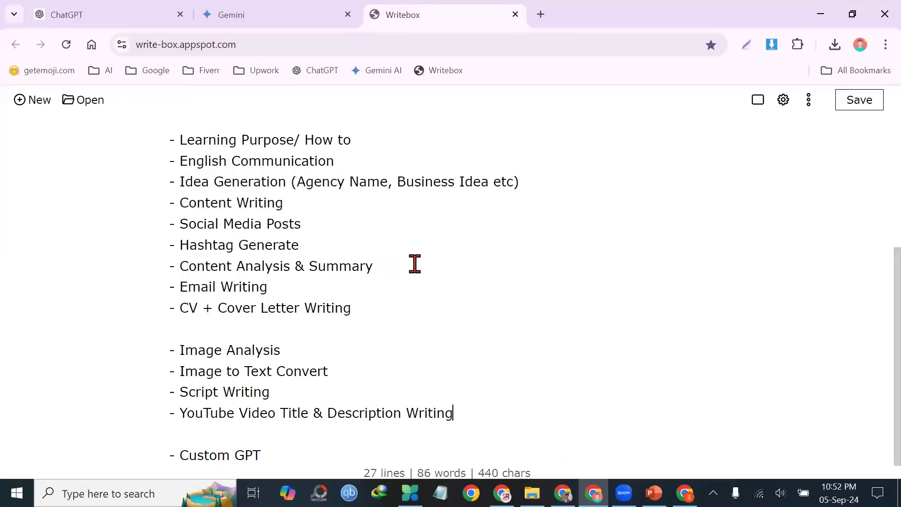
{"action": "left_click_drag", "start_coordinate": [451, 413], "coordinate": [169, 334]}
{"action": "scroll", "coordinate": [357, 249], "scroll_direction": "down", "scroll_amount": 4}
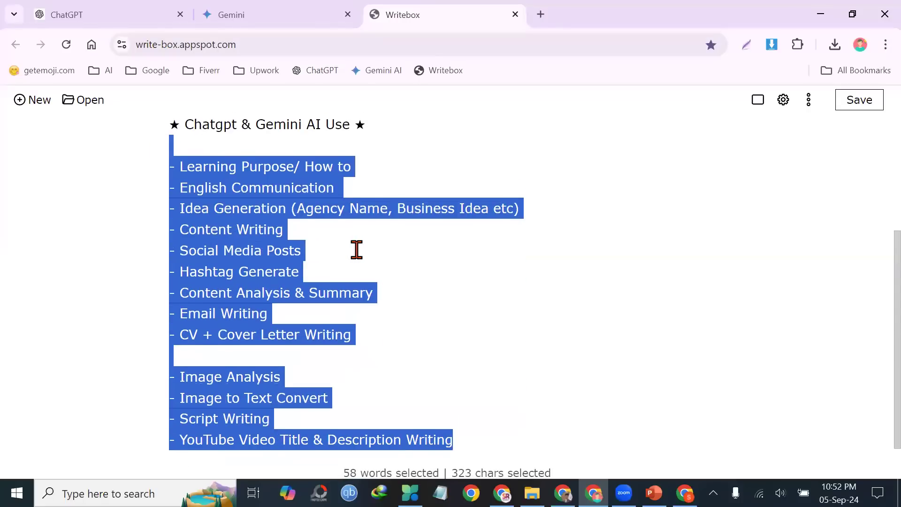
{"action": "left_click", "coordinate": [650, 247]}
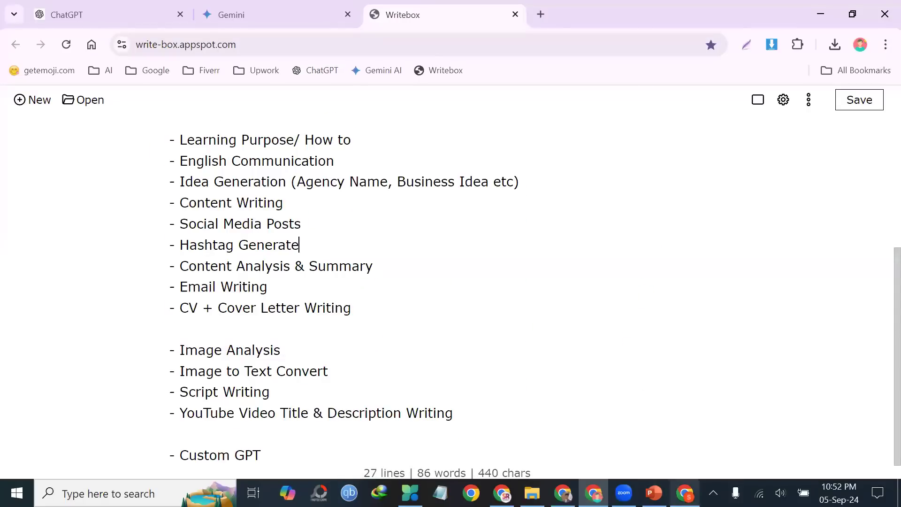
{"action": "key", "text": "alt+Tab"}
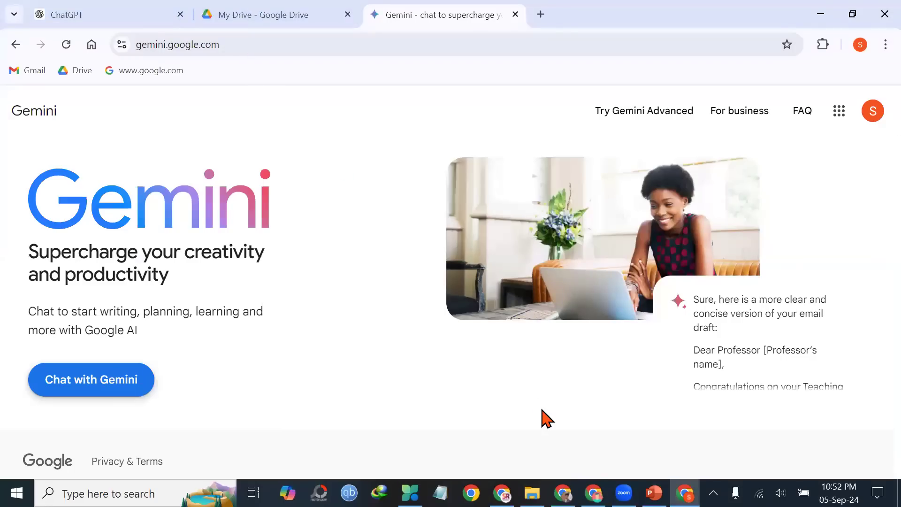
{"action": "key", "text": "alt+Tab"}
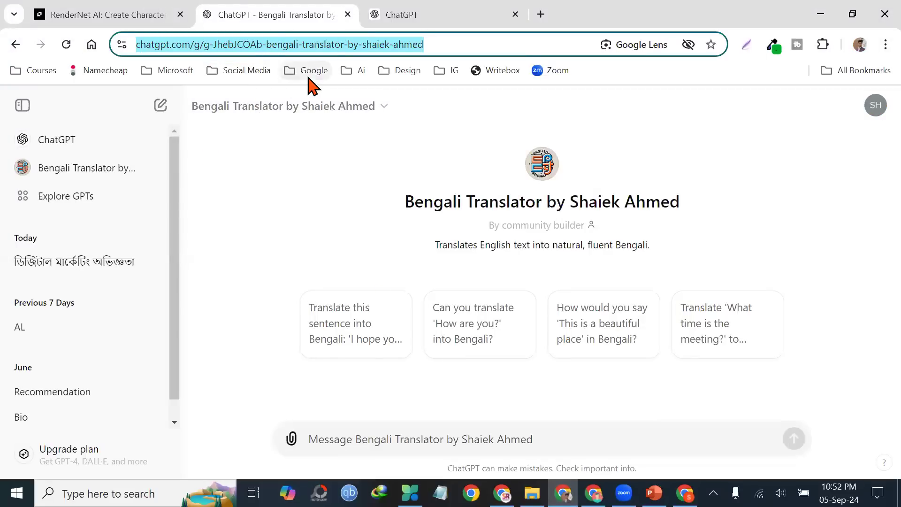
{"action": "left_click", "coordinate": [449, 393]}
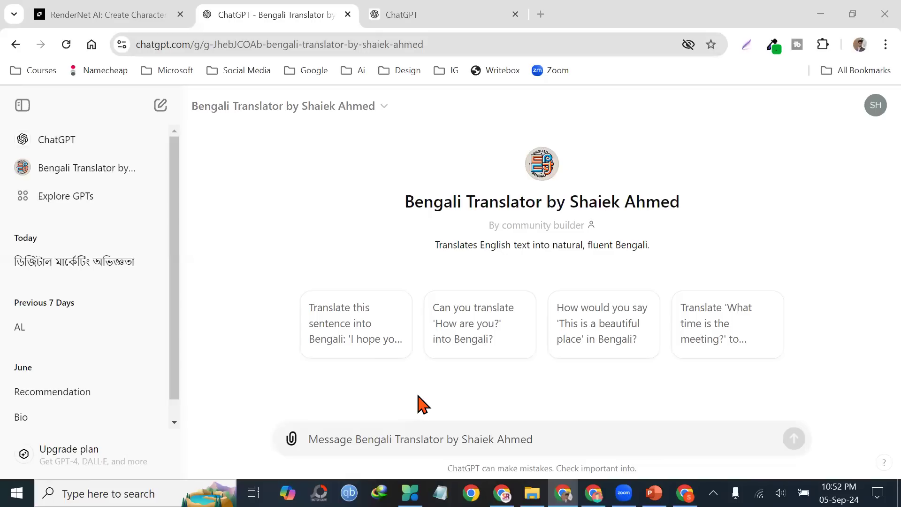
{"action": "left_click", "coordinate": [336, 434]}
{"action": "type", "text": "i am"}
{"action": "key", "text": "BackSpace"}
{"action": "key", "text": "BackSpace"}
{"action": "key", "text": "BackSpace"}
{"action": "key", "text": "BackSpace"}
{"action": "type", "text": "Script Writing"}
{"action": "key", "text": "ctrl+z"}
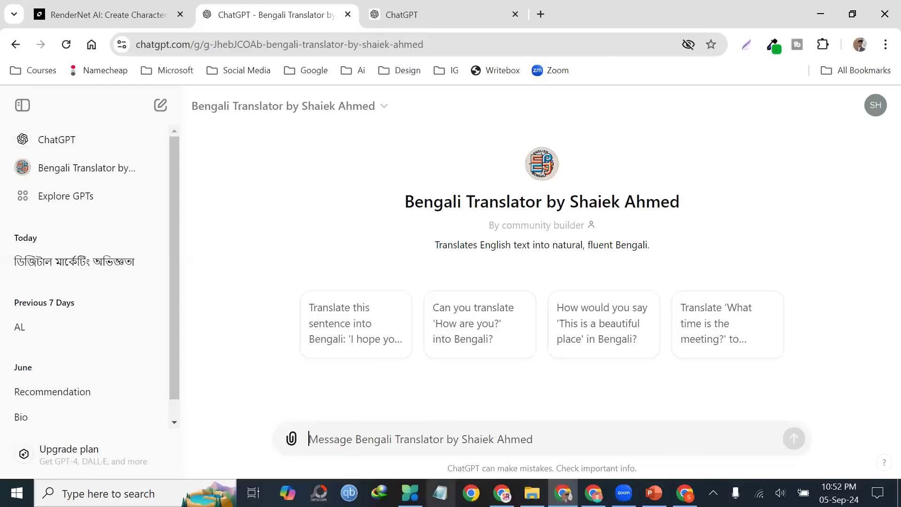
- Switch to the Chrome window with the video script chat and copy the opening paragraph of the suggested video description
{"action": "left_click", "coordinate": [593, 492]}
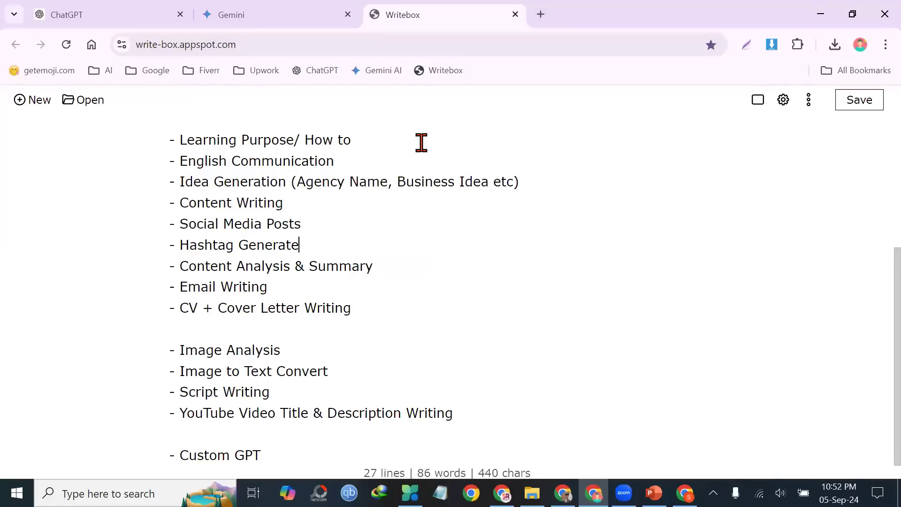
{"action": "left_click", "coordinate": [141, 11]}
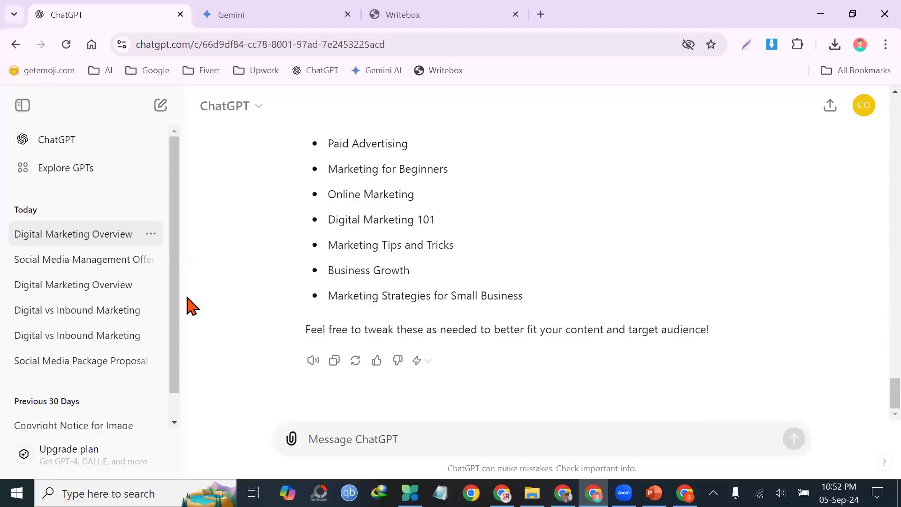
{"action": "scroll", "coordinate": [373, 245], "scroll_direction": "up", "scroll_amount": 10}
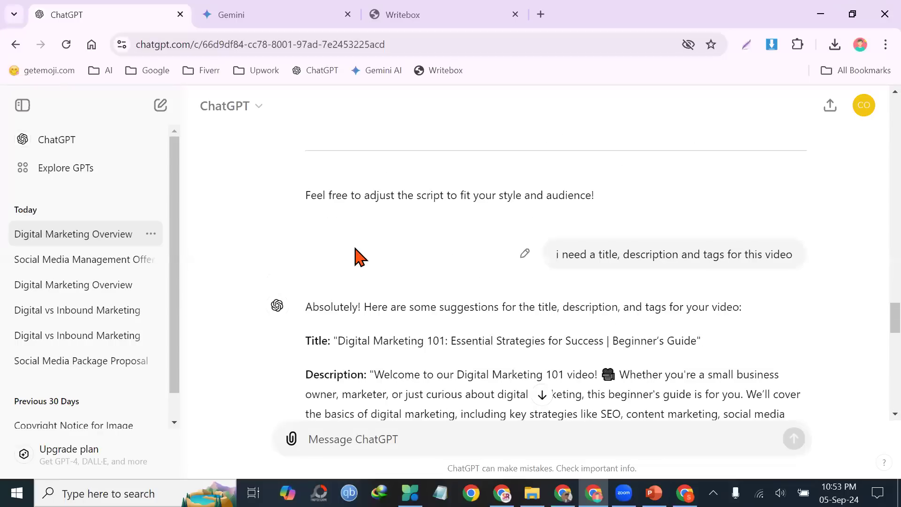
{"action": "scroll", "coordinate": [368, 235], "scroll_direction": "down", "scroll_amount": 3}
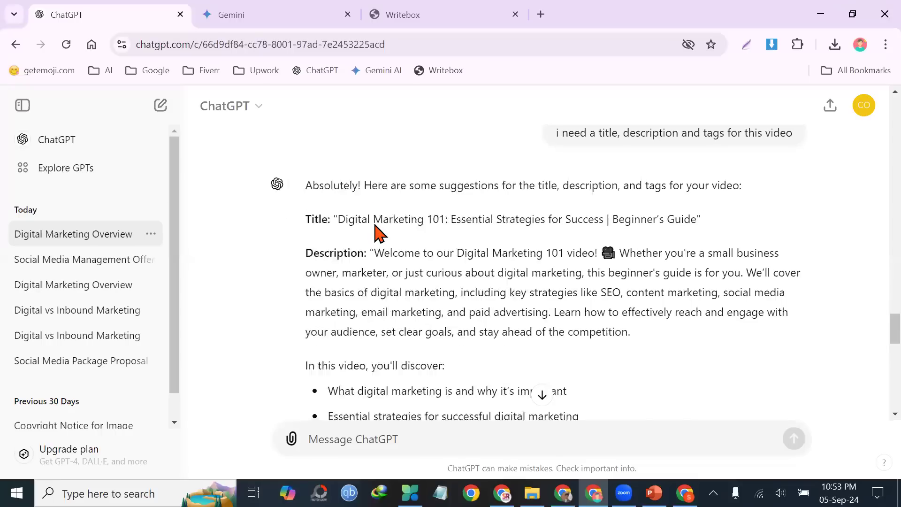
{"action": "scroll", "coordinate": [380, 230], "scroll_direction": "down", "scroll_amount": 2}
{"action": "left_click_drag", "start_coordinate": [374, 186], "coordinate": [628, 266]}
{"action": "key", "text": "ctrl+c"}
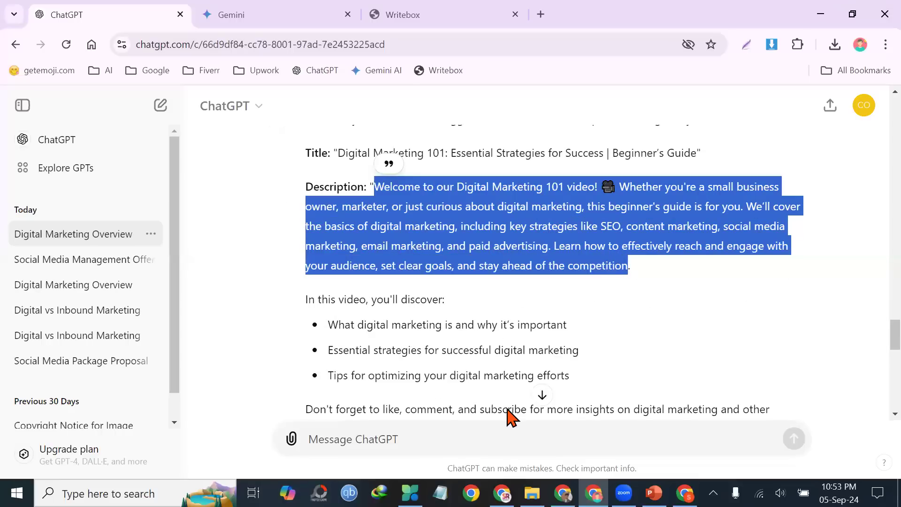
- Submit the copied description paragraph to the Bengali Translator GPT in the other Chrome window
{"action": "left_click", "coordinate": [562, 493]}
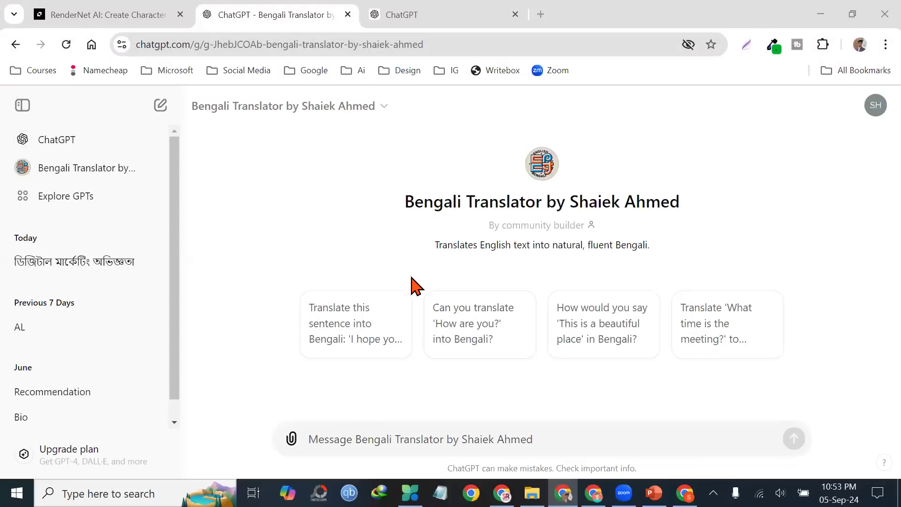
{"action": "left_click", "coordinate": [476, 434]}
{"action": "key", "text": "ctrl+v"}
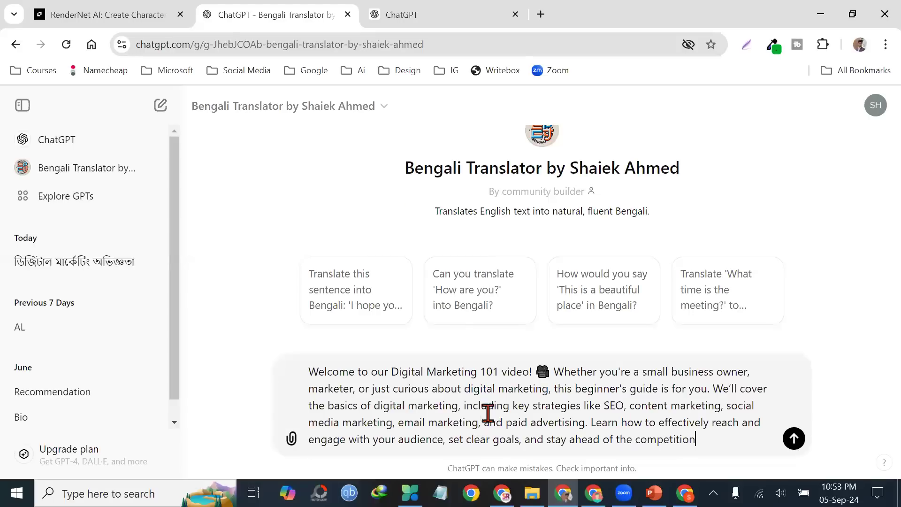
{"action": "key", "text": "Return"}
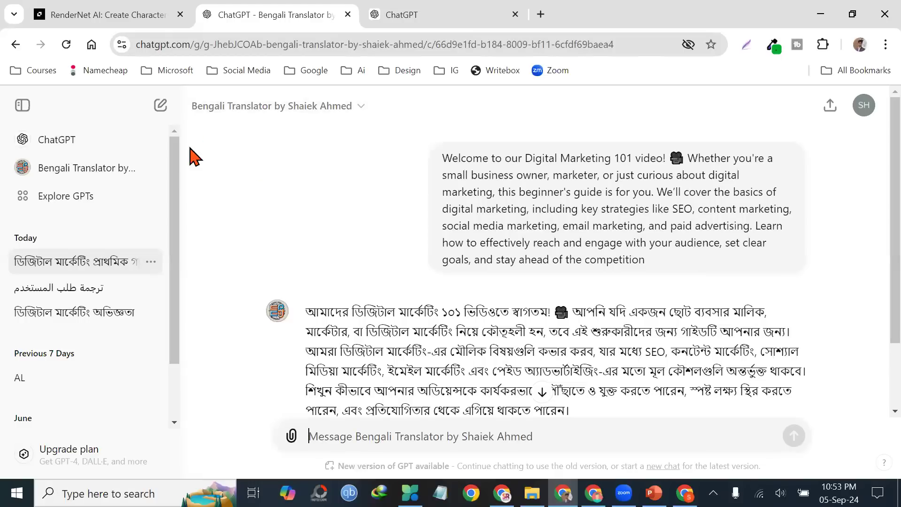
- Explore the GPTs and start a chat with the recently used English to Arabic Translator GPT
{"action": "left_click", "coordinate": [111, 200]}
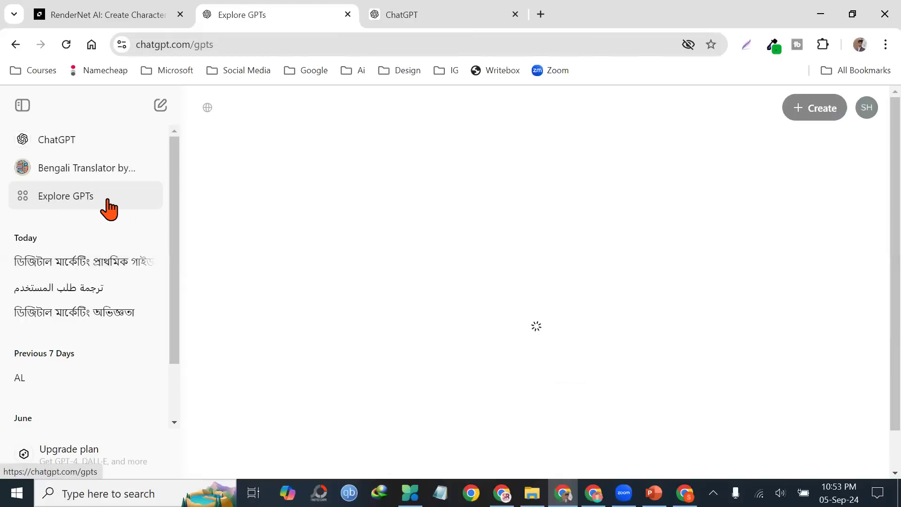
{"action": "type", "text": "a"}
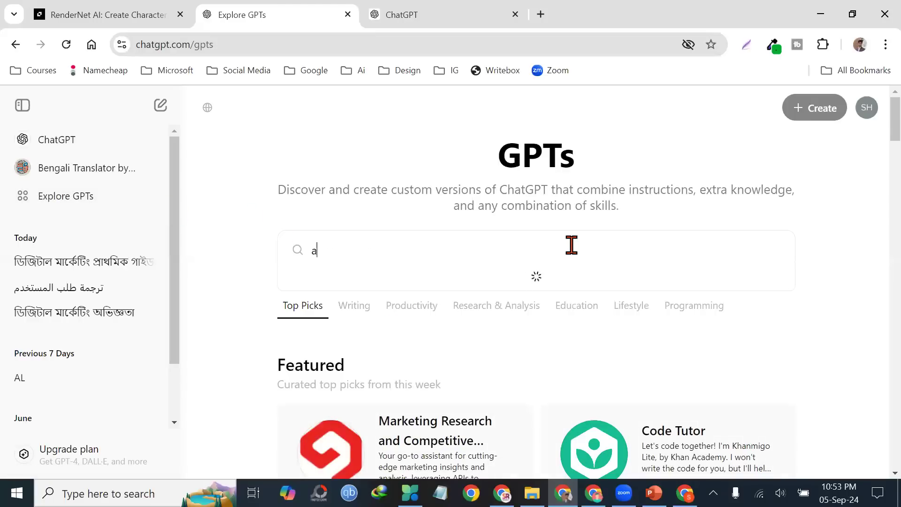
{"action": "key", "text": "BackSpace"}
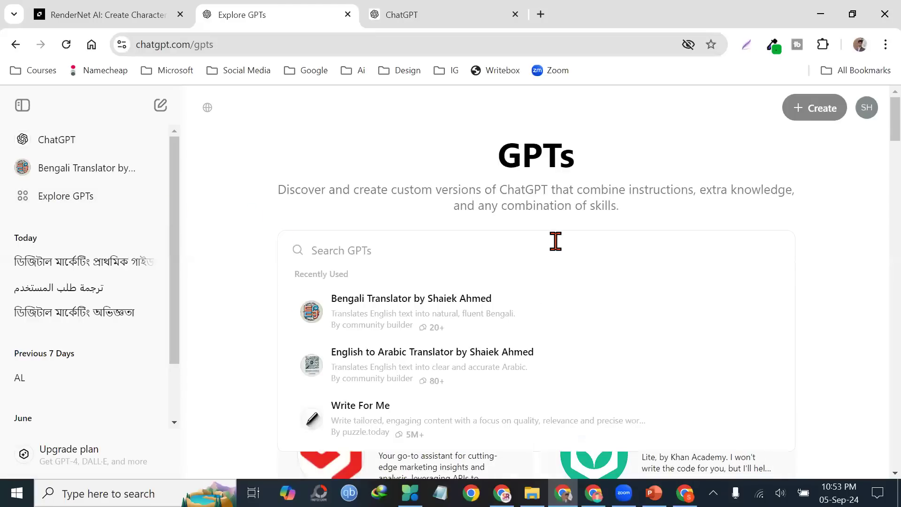
{"action": "left_click", "coordinate": [489, 370]}
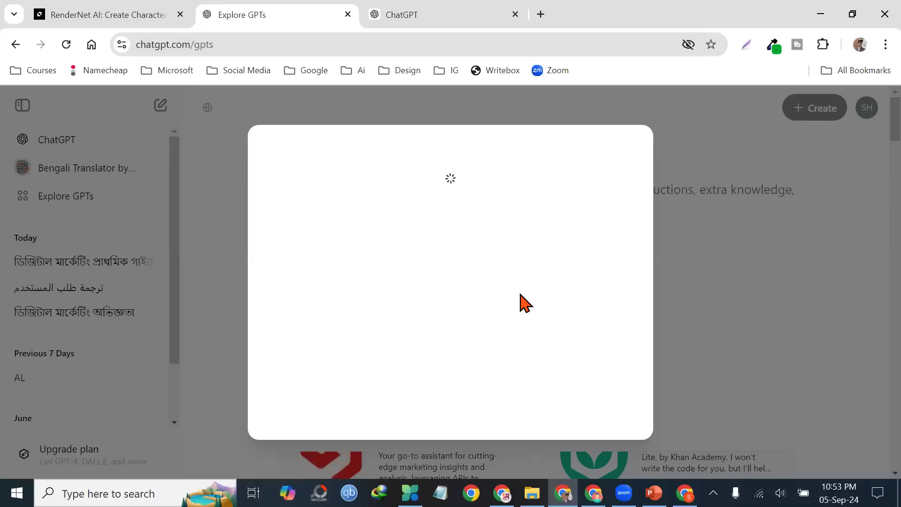
{"action": "left_click", "coordinate": [481, 429]}
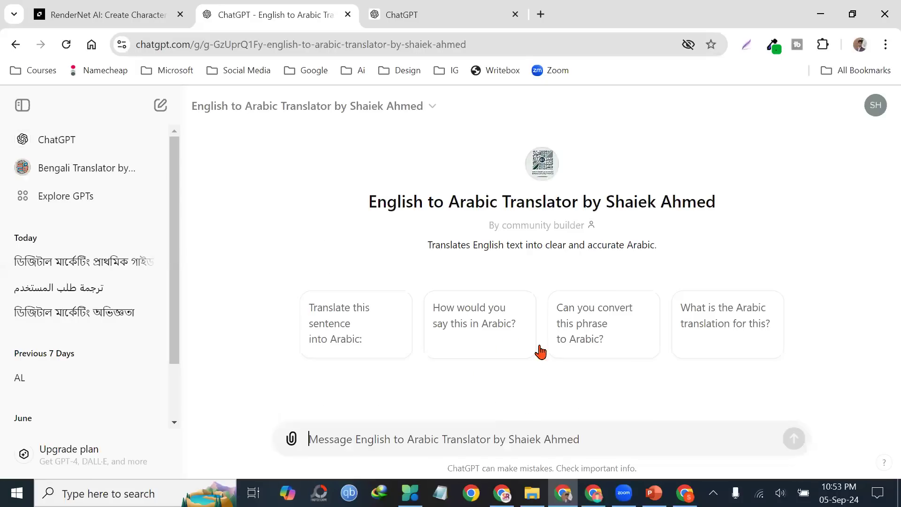
- Submit the copied description paragraph for translation into Arabic and view the GPT's options and web address
{"action": "key", "text": "ctrl+v"}
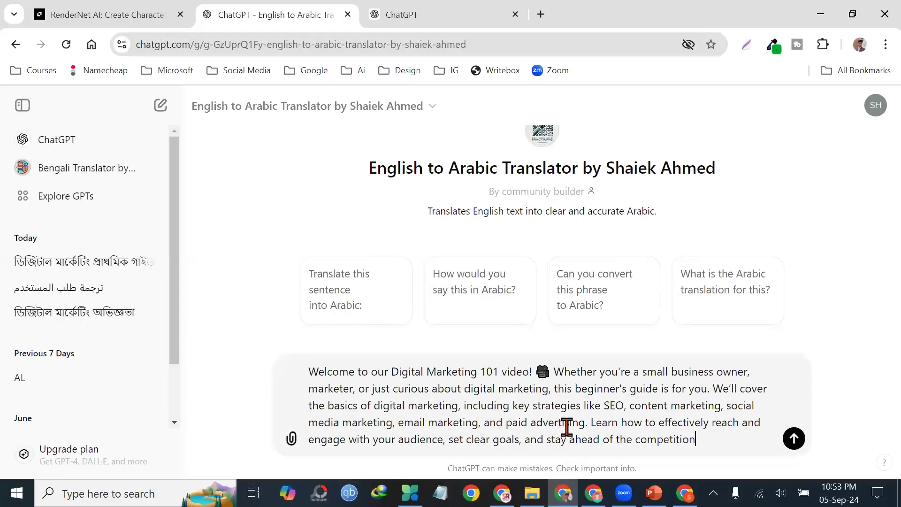
{"action": "key", "text": "Return"}
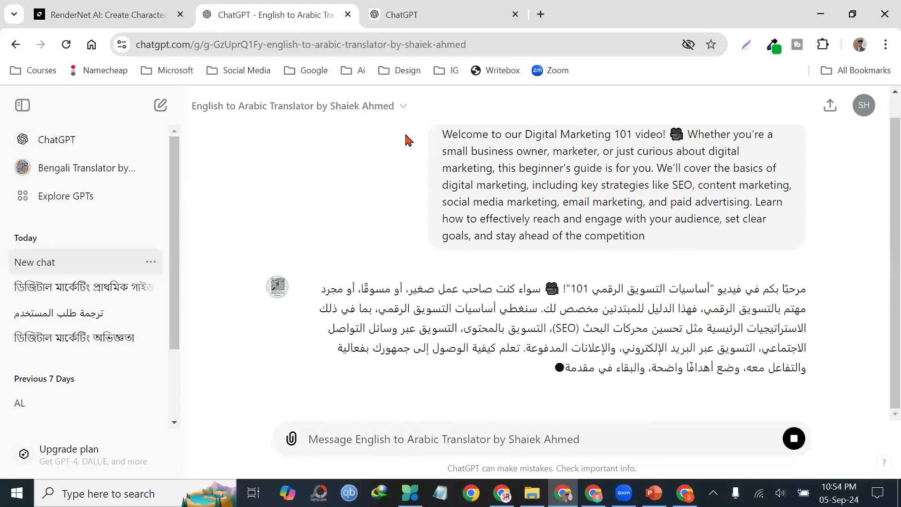
{"action": "left_click", "coordinate": [357, 106]}
{"action": "left_click", "coordinate": [428, 44]}
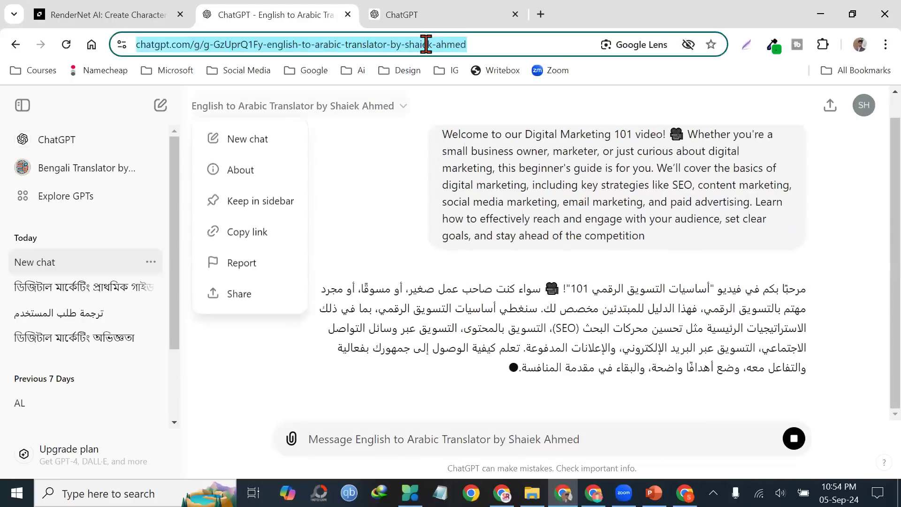
{"action": "left_click", "coordinate": [629, 202]}
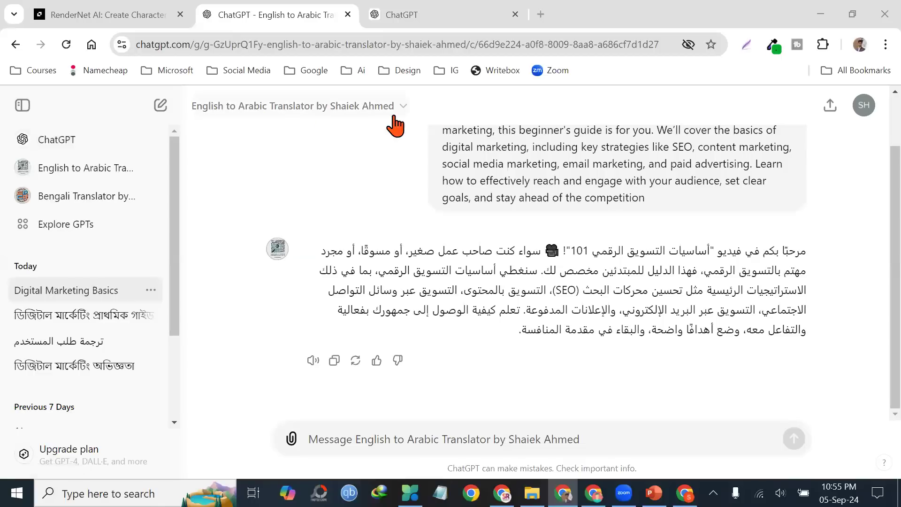
- Bring up the plan upgrade page from the model choices of the standard ChatGPT chat
{"action": "left_click", "coordinate": [434, 17]}
{"action": "left_click", "coordinate": [245, 108]}
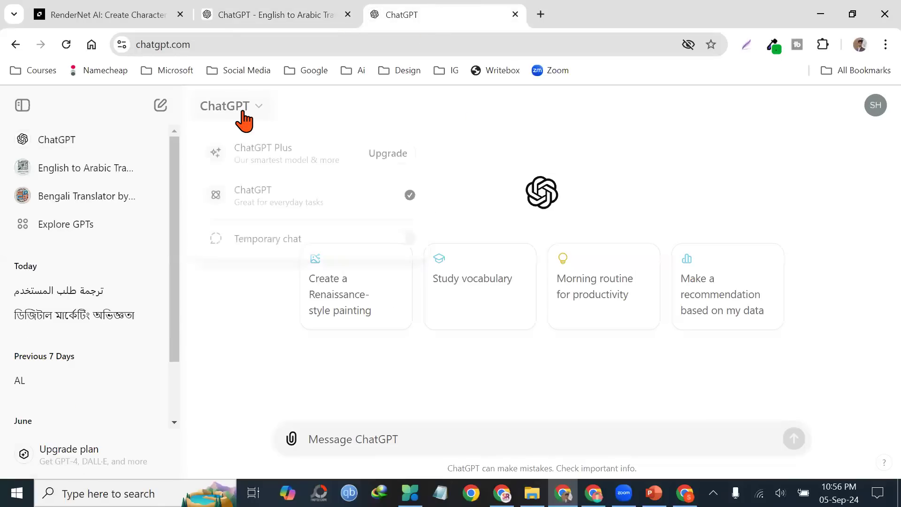
{"action": "left_click", "coordinate": [391, 160]}
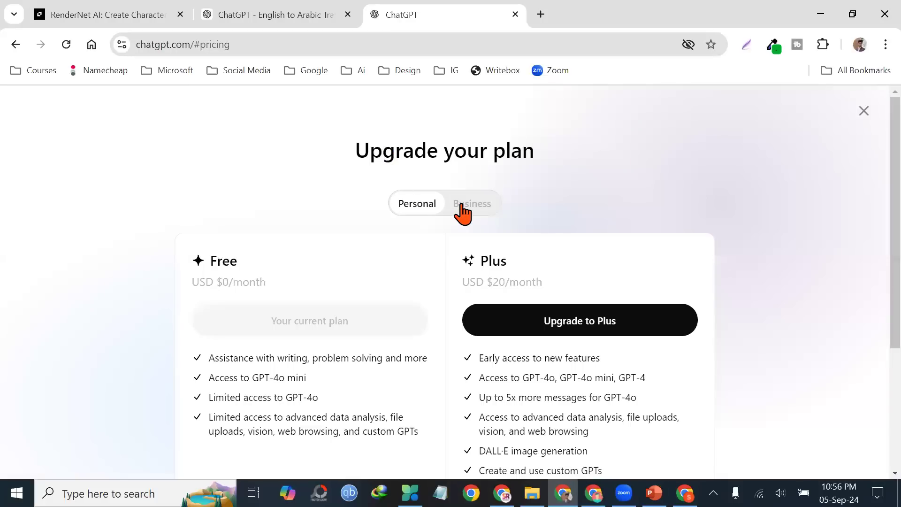
{"action": "scroll", "coordinate": [462, 211], "scroll_direction": "down", "scroll_amount": 2}
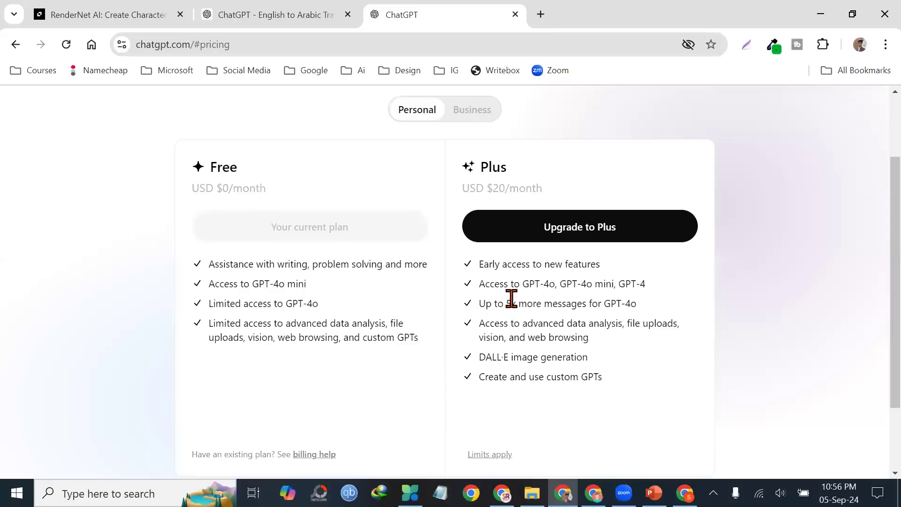
- Examine the Plus plan's features, including early access, GPT model access and custom GPTs, against the Free plan
{"action": "left_click_drag", "start_coordinate": [483, 264], "coordinate": [603, 268]}
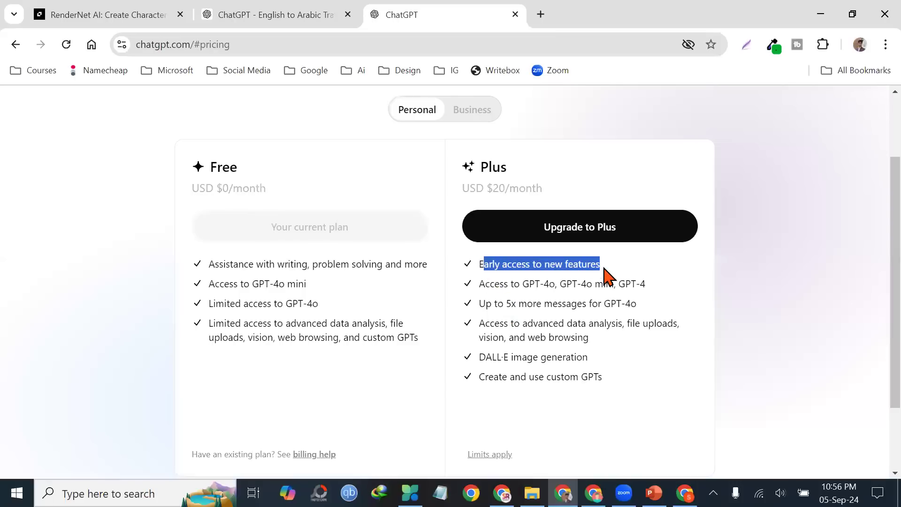
{"action": "left_click", "coordinate": [606, 266]}
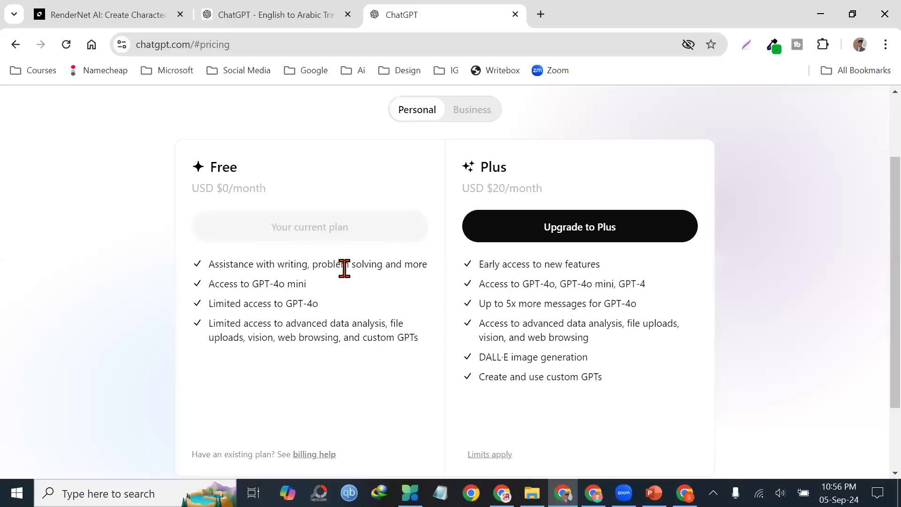
{"action": "left_click_drag", "start_coordinate": [479, 284], "coordinate": [663, 293]}
{"action": "left_click", "coordinate": [663, 293]}
{"action": "left_click_drag", "start_coordinate": [606, 375], "coordinate": [480, 374]}
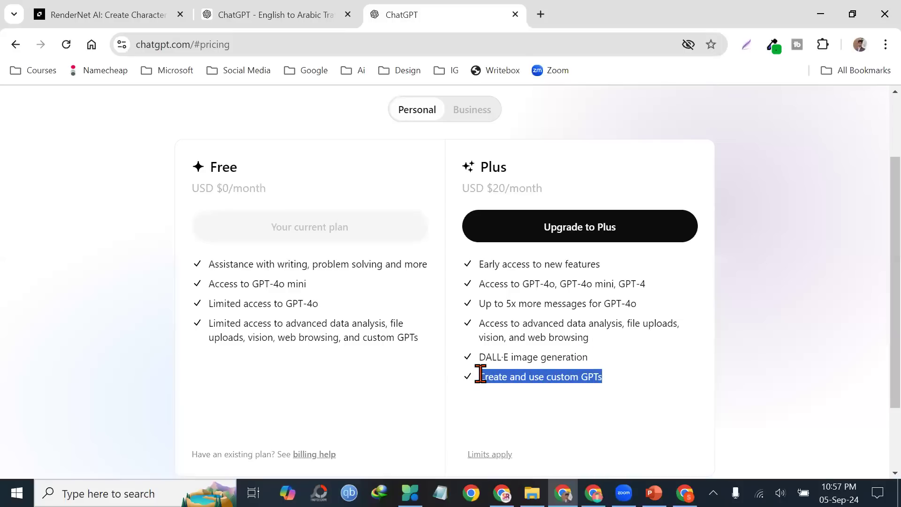
{"action": "left_click", "coordinate": [607, 380]}
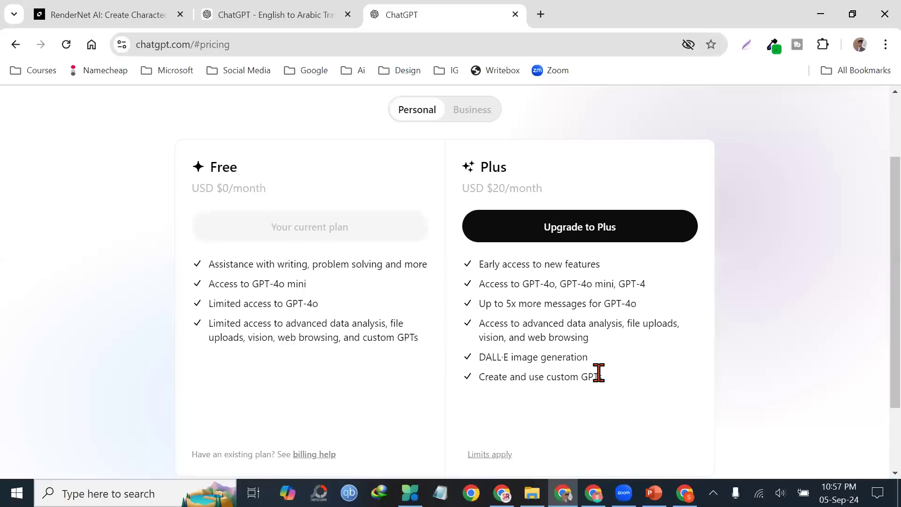
{"action": "left_click", "coordinate": [480, 117]}
{"action": "left_click", "coordinate": [430, 118]}
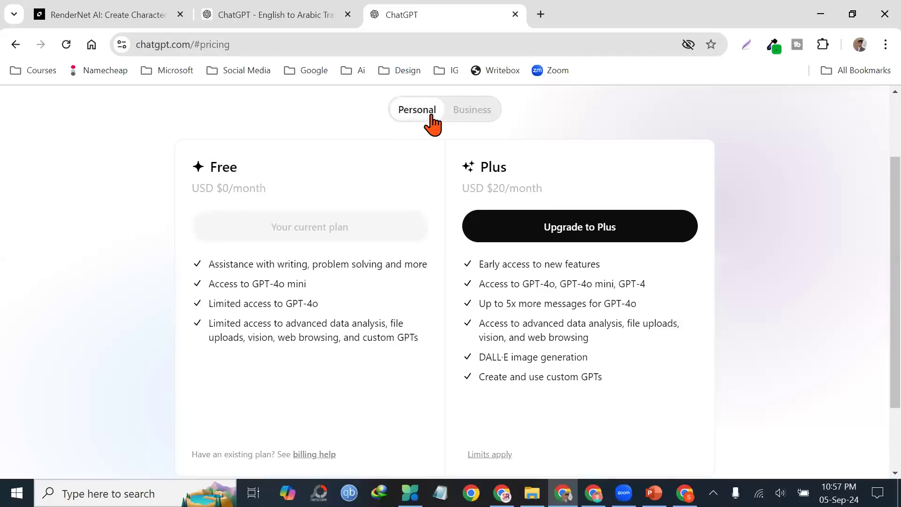
- Leave the pricing page and look through the GPTs directory, checking the requirement for creating a GPT
{"action": "left_click", "coordinate": [326, 7]}
{"action": "left_click", "coordinate": [404, 13]}
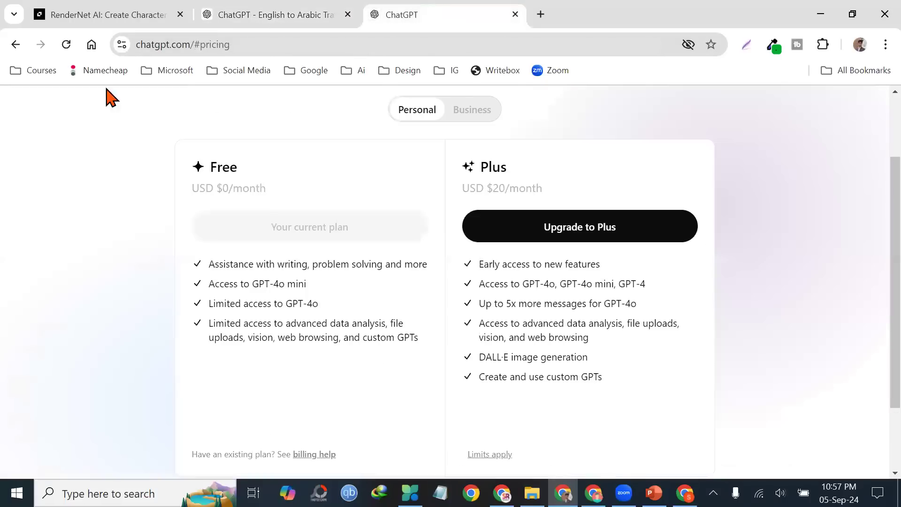
{"action": "left_click", "coordinate": [14, 46]}
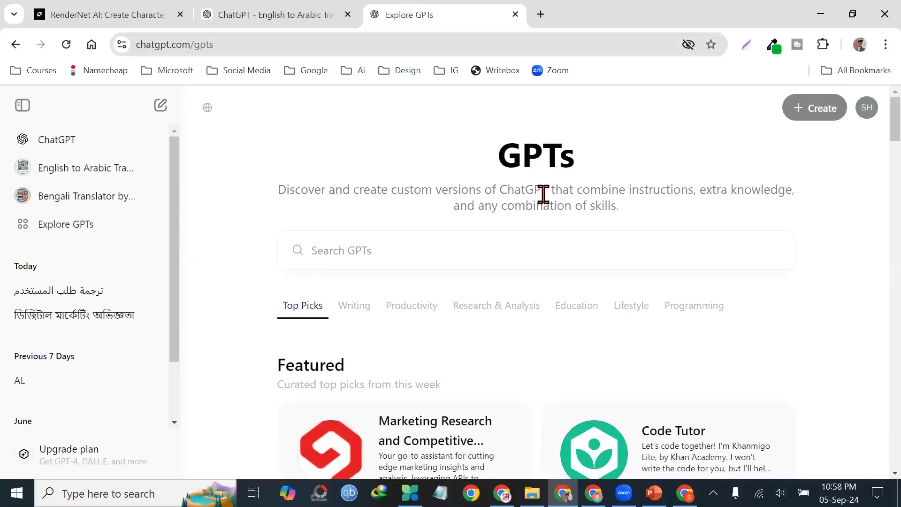
{"action": "scroll", "coordinate": [535, 197], "scroll_direction": "down", "scroll_amount": 4}
{"action": "mouse_move", "coordinate": [788, 108]}
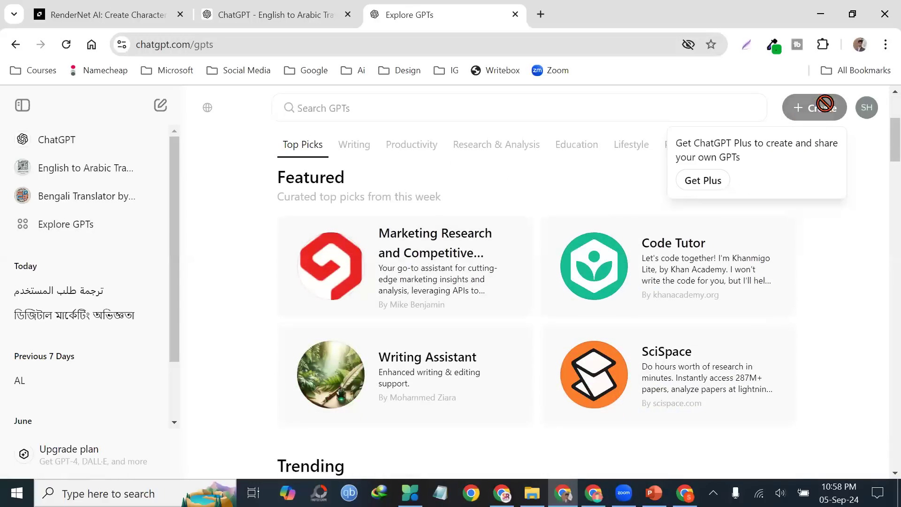
{"action": "scroll", "coordinate": [545, 273], "scroll_direction": "down", "scroll_amount": 2}
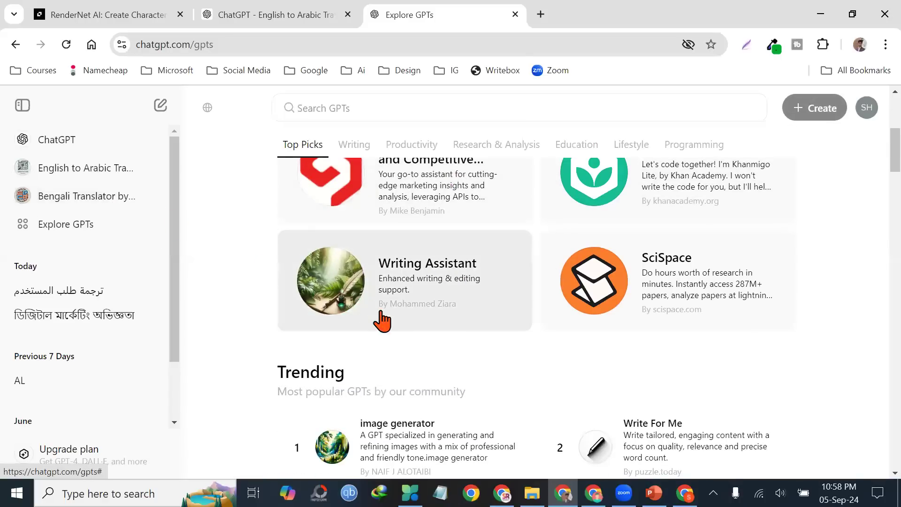
- Return to the standard ChatGPT start page and switch to the Chrome window with the Gemini start page
{"action": "right_click", "coordinate": [72, 138]}
{"action": "key", "text": "Escape"}
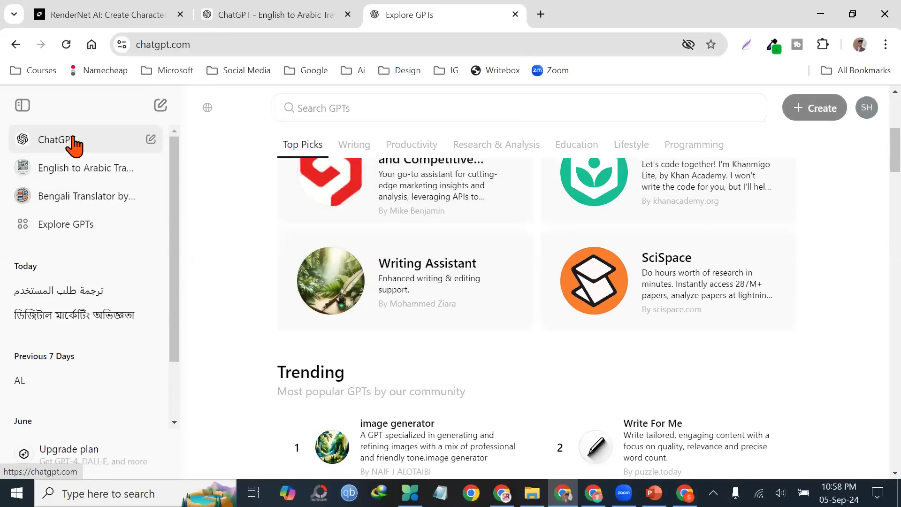
{"action": "left_click", "coordinate": [73, 140]}
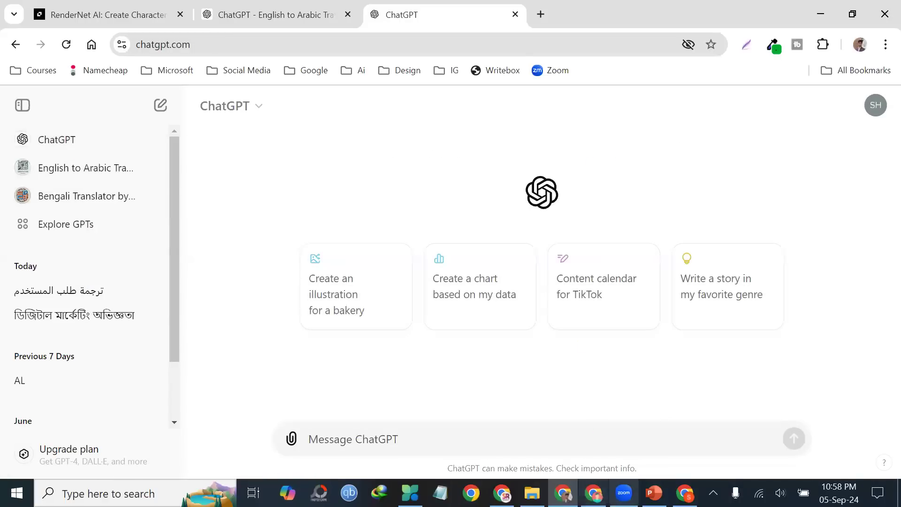
{"action": "left_click", "coordinate": [685, 493]}
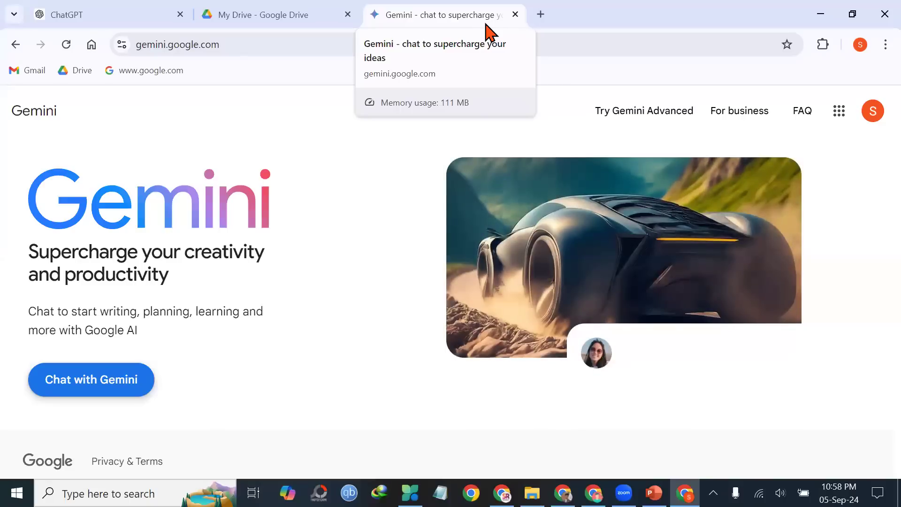
- Close the Gemini page and switch to the other Chrome window with the Digital Marketing Overview chat
{"action": "left_click", "coordinate": [514, 14]}
{"action": "left_click", "coordinate": [161, 11]}
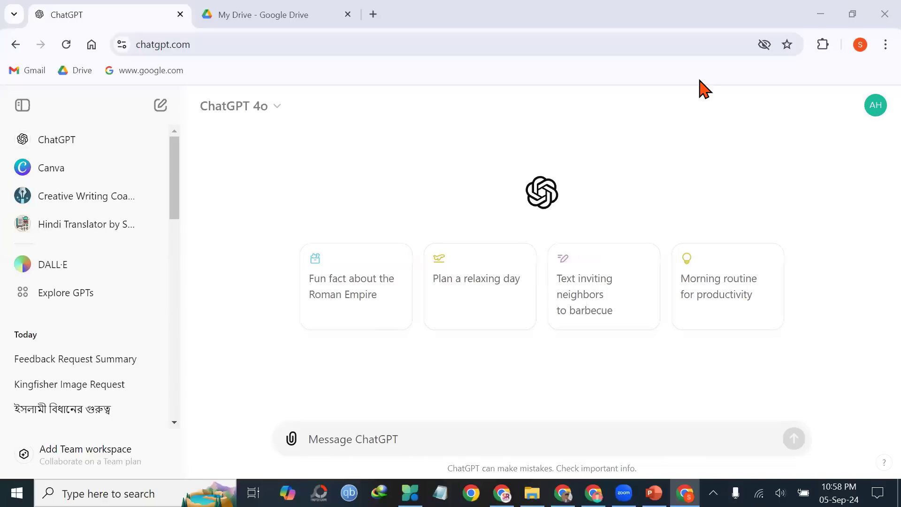
{"action": "left_click", "coordinate": [593, 492]}
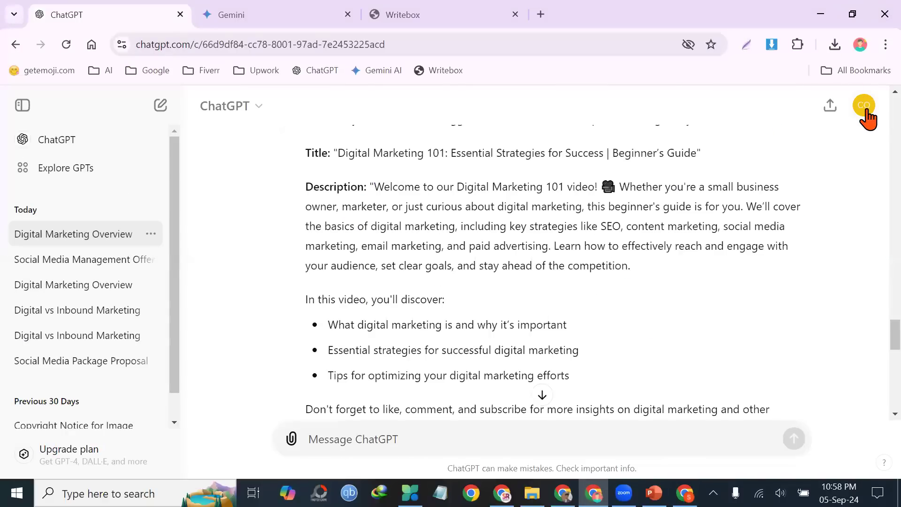
- Open ChatGPT's Personalization settings and turn Memory on and back off
{"action": "left_click", "coordinate": [863, 107]}
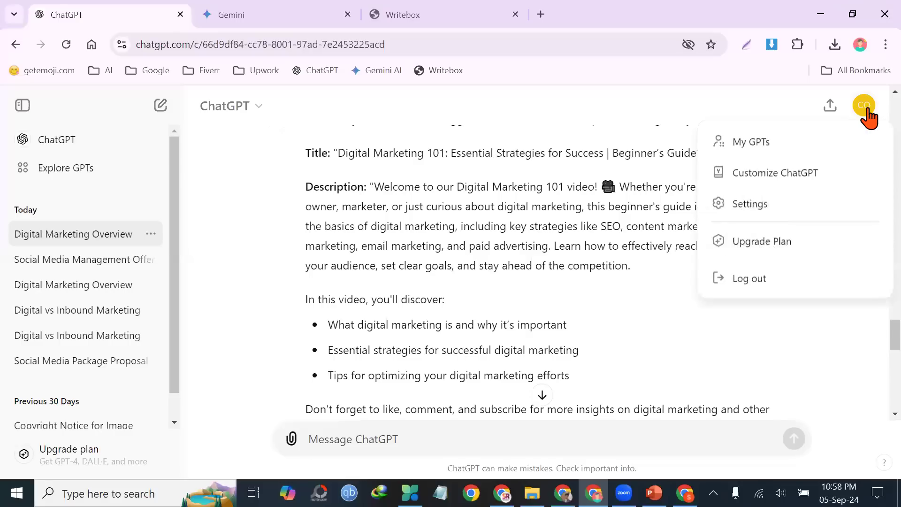
{"action": "left_click", "coordinate": [785, 204]}
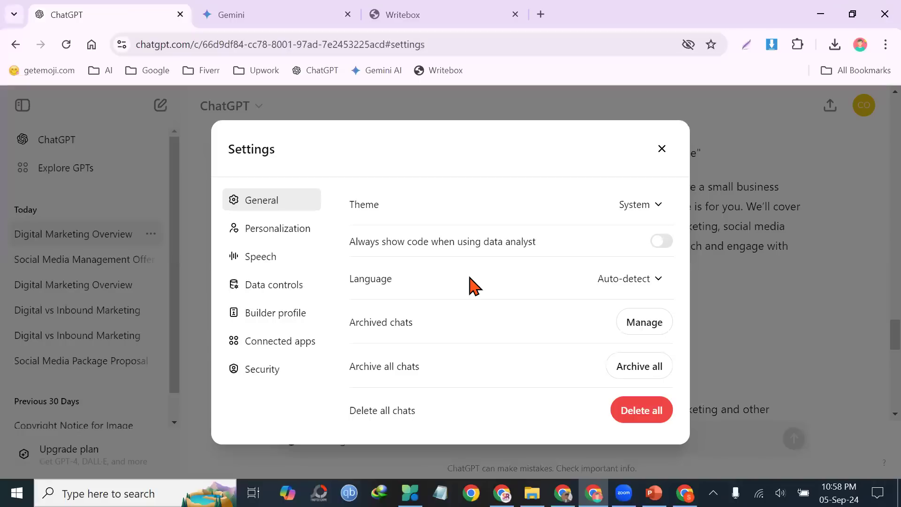
{"action": "left_click", "coordinate": [296, 229]}
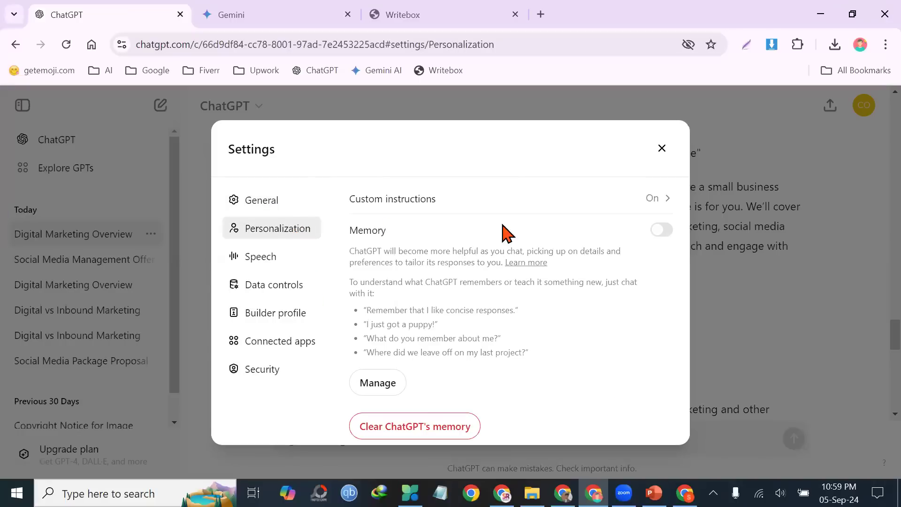
{"action": "left_click", "coordinate": [660, 230]}
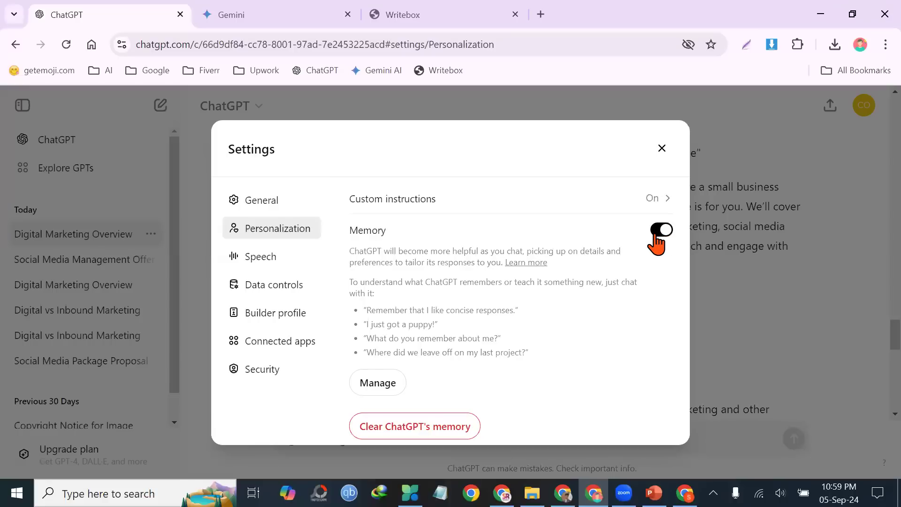
{"action": "left_click", "coordinate": [658, 234]}
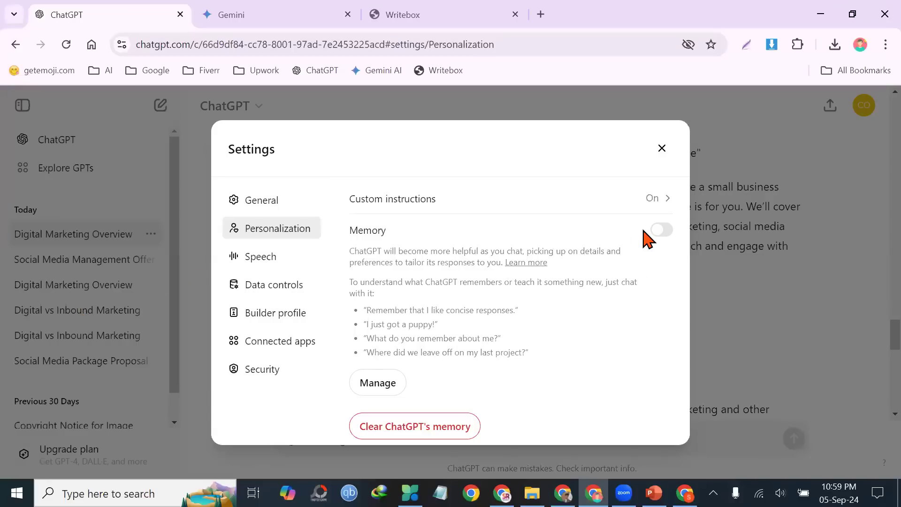
- Clear ChatGPT's memory and close the settings
{"action": "left_click", "coordinate": [447, 426]}
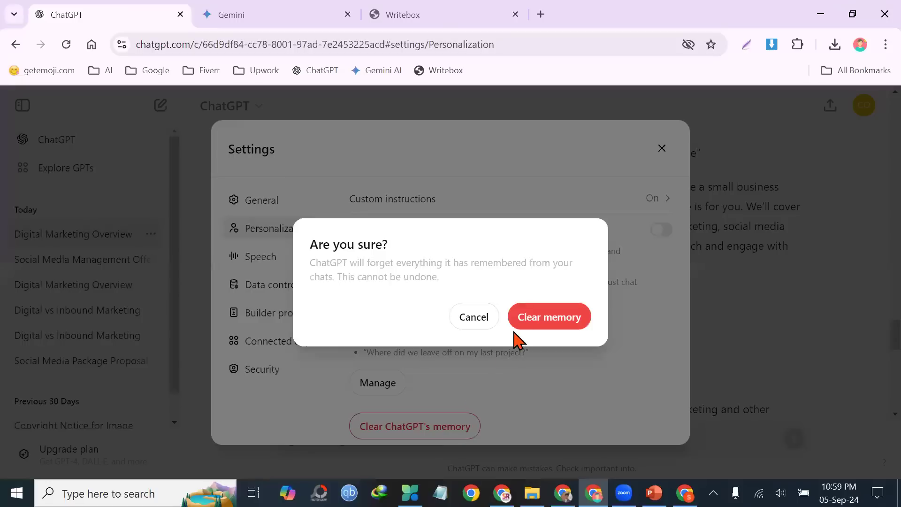
{"action": "left_click", "coordinate": [537, 318]}
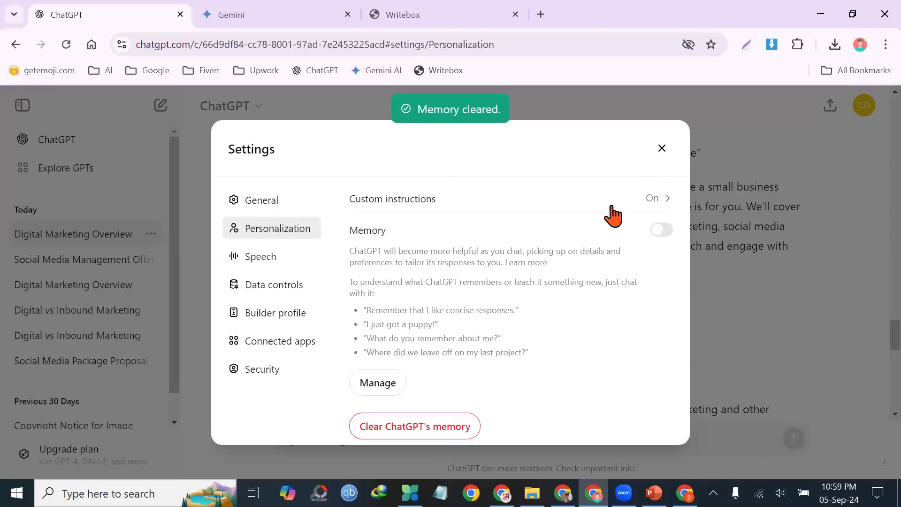
{"action": "left_click", "coordinate": [661, 149]}
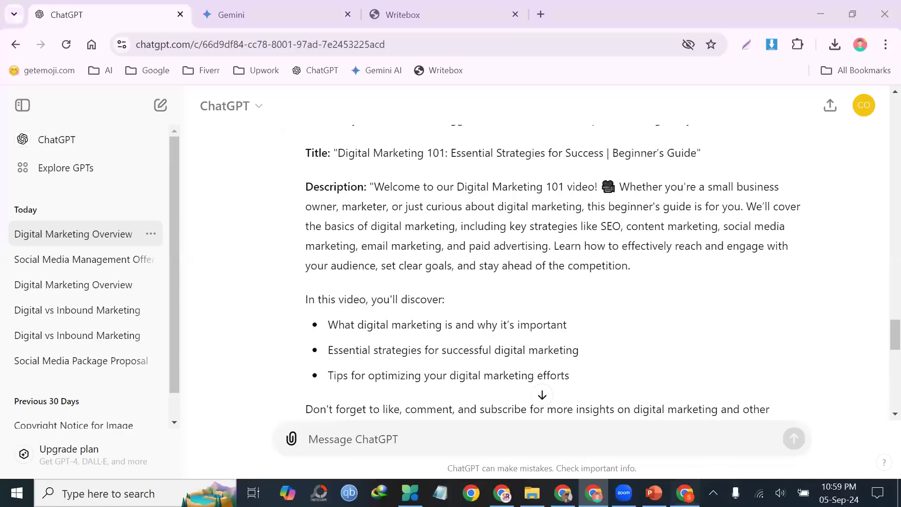
- Switch to the Chrome window with ChatGPT 4o and start a DALL·E chat from the "By ChatGPT" section of the GPTs directory
{"action": "left_click", "coordinate": [684, 492]}
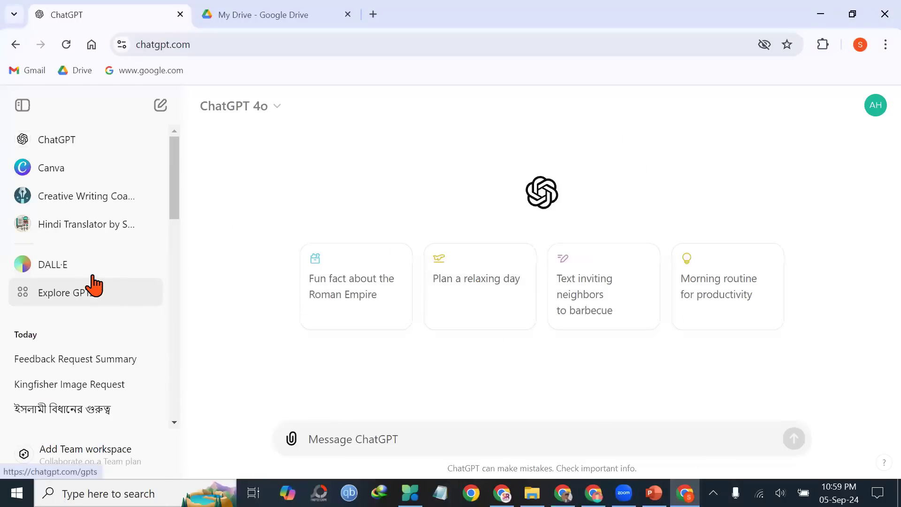
{"action": "left_click", "coordinate": [88, 308]}
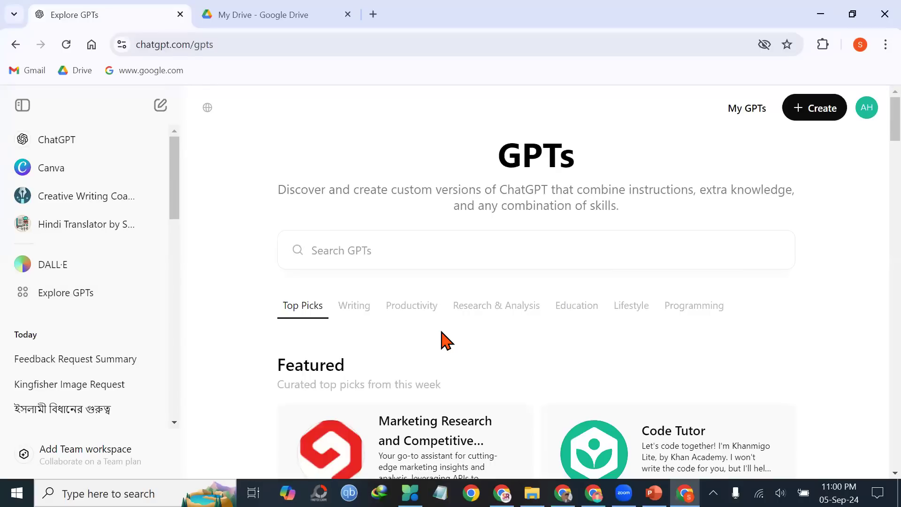
{"action": "scroll", "coordinate": [509, 340], "scroll_direction": "down", "scroll_amount": 4}
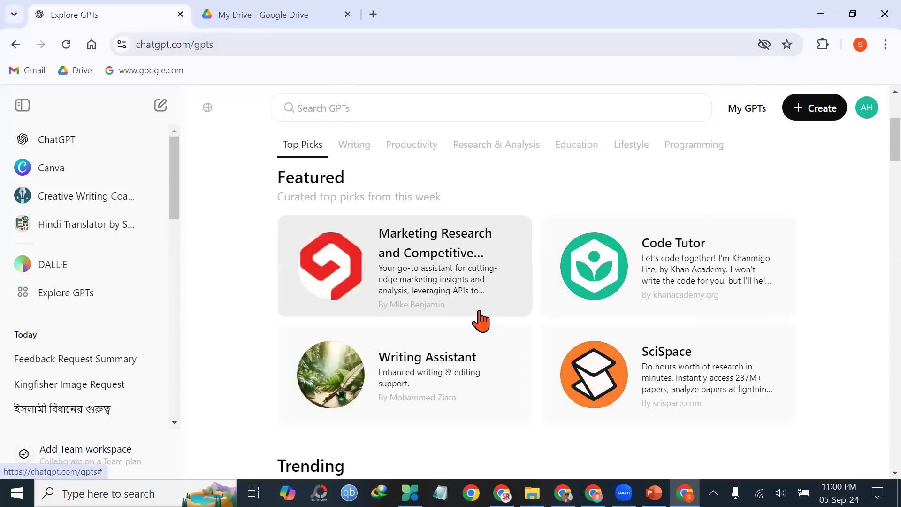
{"action": "scroll", "coordinate": [479, 318], "scroll_direction": "down", "scroll_amount": 6}
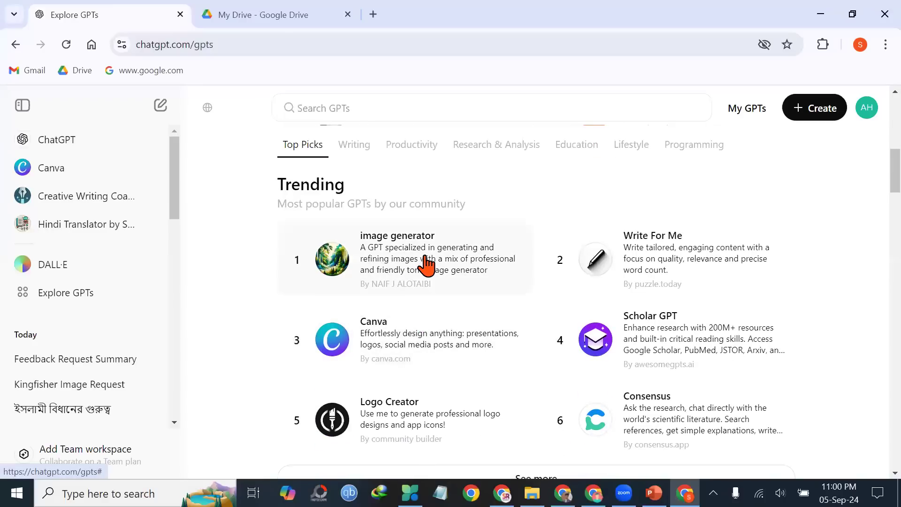
{"action": "scroll", "coordinate": [415, 281], "scroll_direction": "up", "scroll_amount": 6}
{"action": "scroll", "coordinate": [405, 279], "scroll_direction": "down", "scroll_amount": 13}
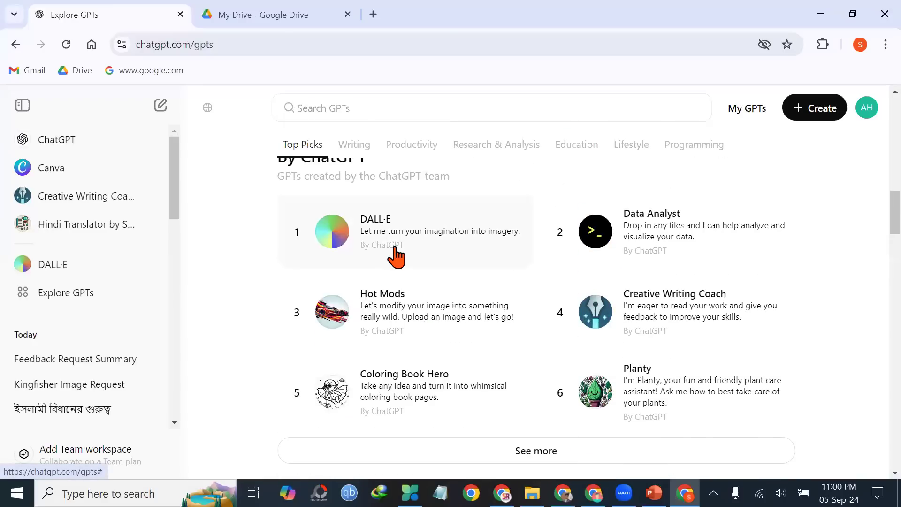
{"action": "left_click", "coordinate": [411, 248]}
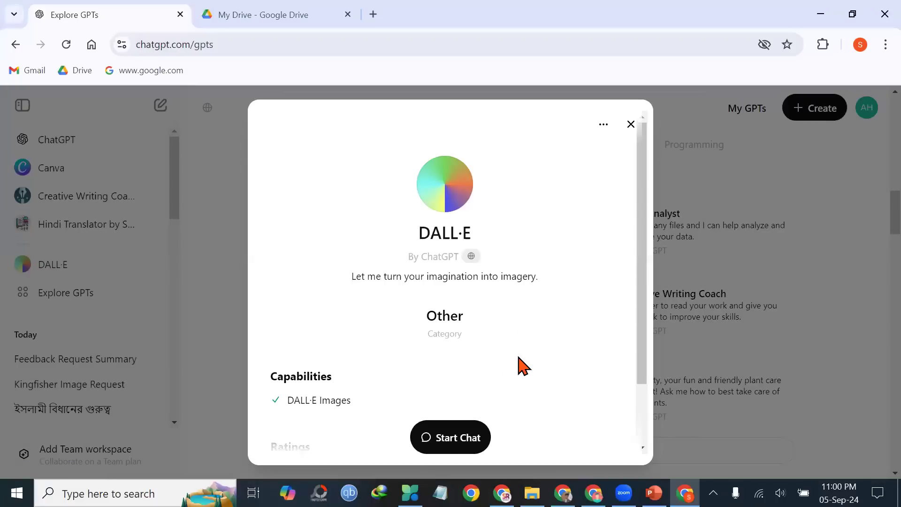
{"action": "left_click", "coordinate": [439, 448]}
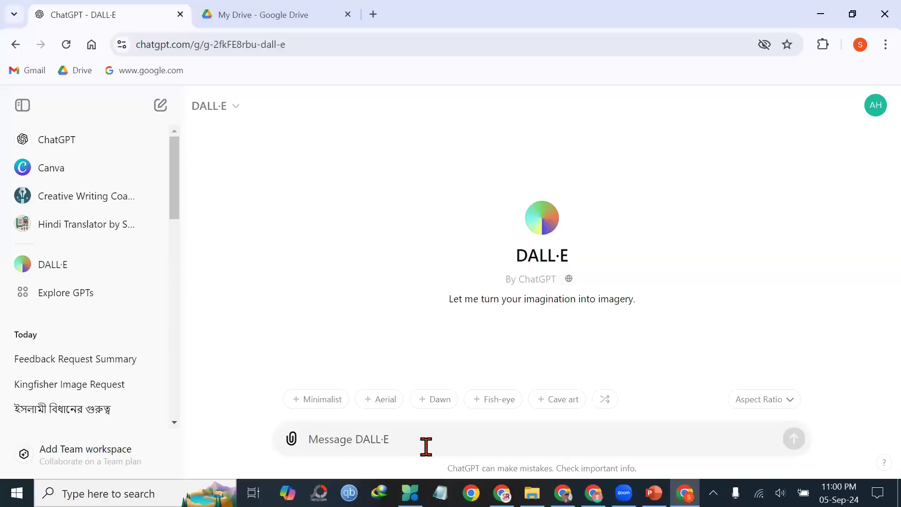
- Send DALL·E the prompt "i need a kingfisher image"
{"action": "type", "text": "i need a kingfis"}
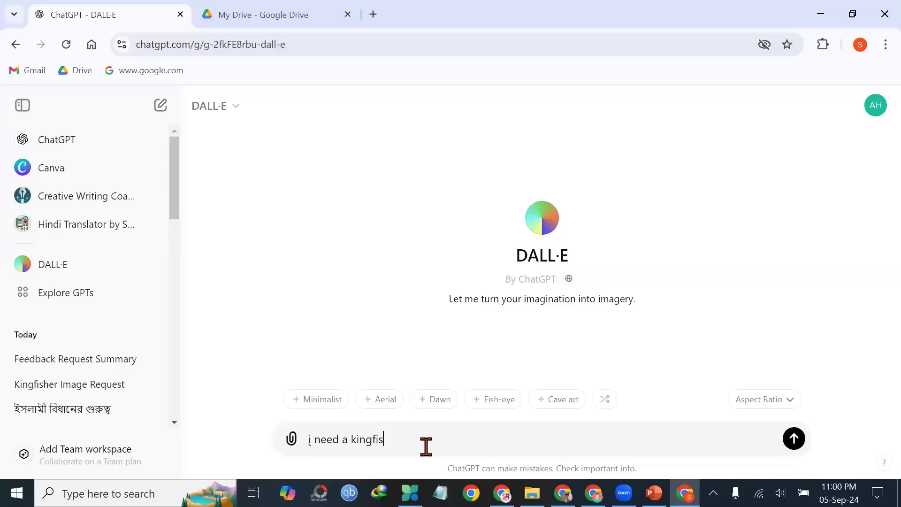
{"action": "type", "text": "her image"}
{"action": "key", "text": "Return"}
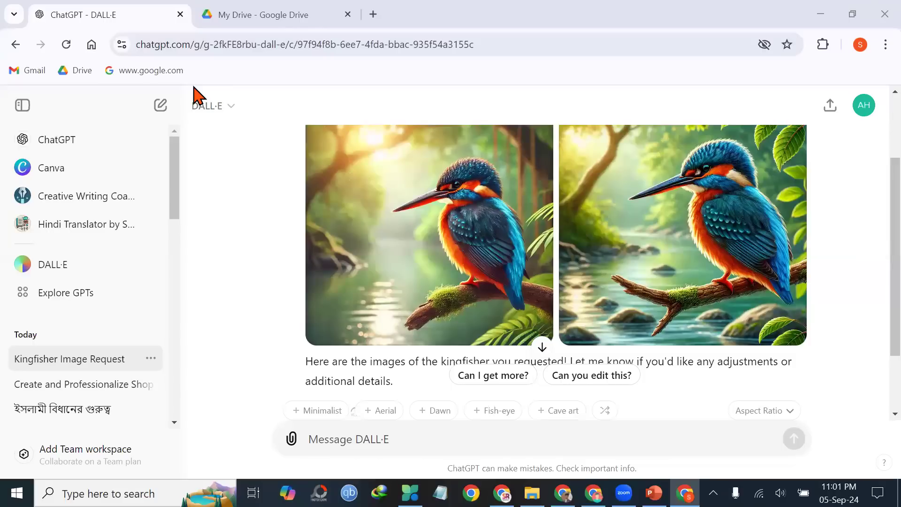
- Start a chat with Creative Writing Coach from the "By ChatGPT" section of the GPTs directory
{"action": "left_click", "coordinate": [100, 292]}
{"action": "scroll", "coordinate": [498, 277], "scroll_direction": "down", "scroll_amount": 3}
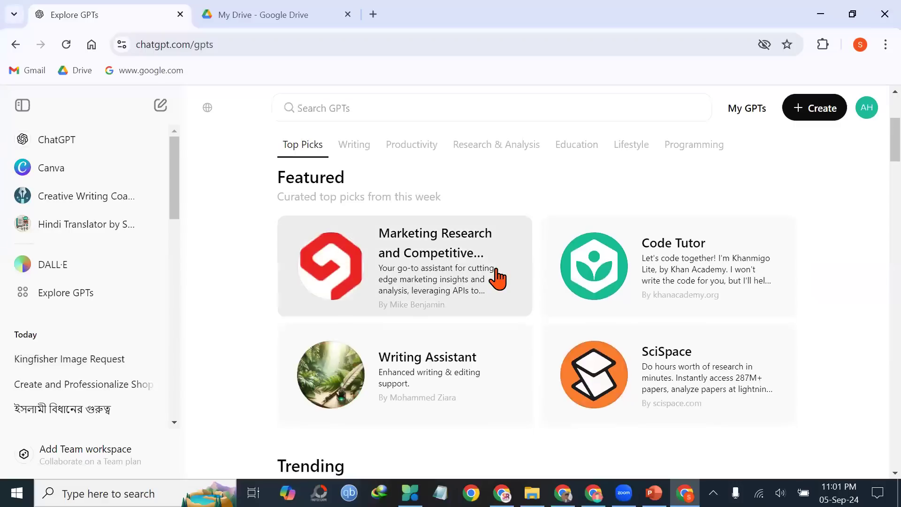
{"action": "scroll", "coordinate": [556, 272], "scroll_direction": "down", "scroll_amount": 5}
{"action": "scroll", "coordinate": [578, 297], "scroll_direction": "down", "scroll_amount": 5}
{"action": "scroll", "coordinate": [579, 297], "scroll_direction": "up", "scroll_amount": 3}
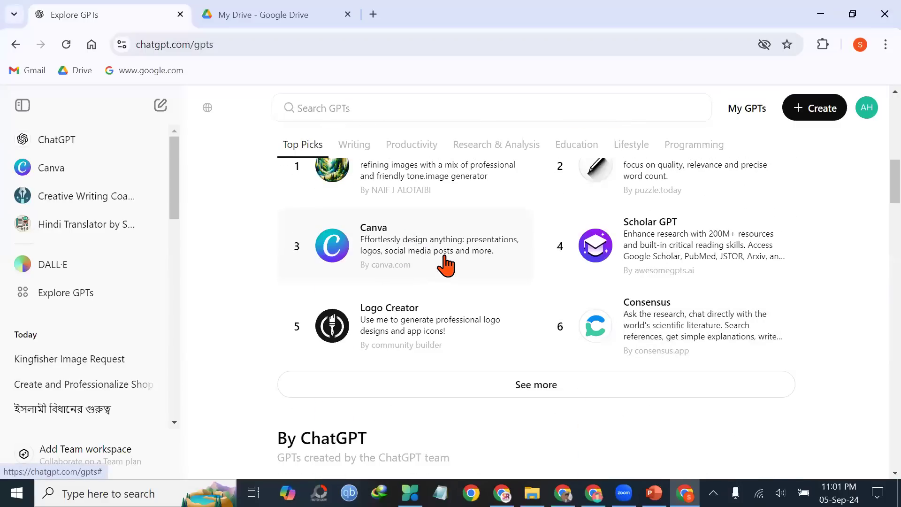
{"action": "scroll", "coordinate": [469, 279], "scroll_direction": "down", "scroll_amount": 6}
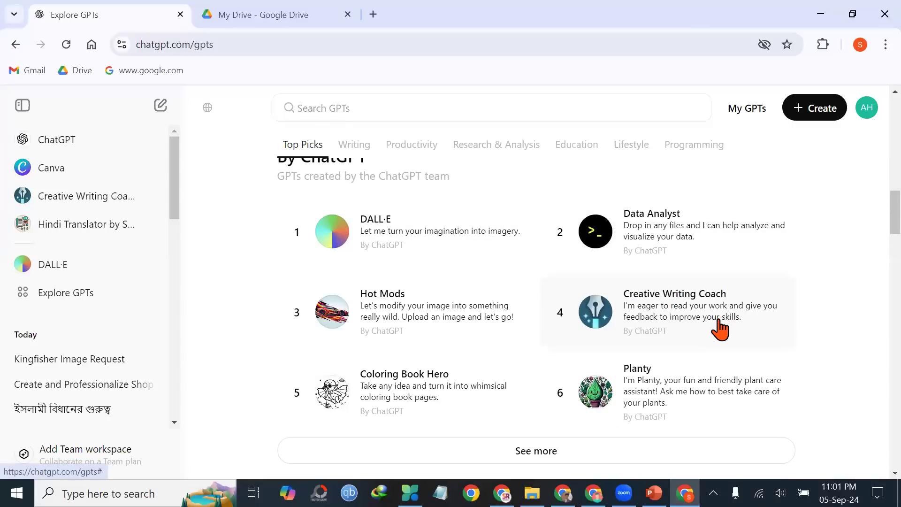
{"action": "left_click", "coordinate": [701, 315]}
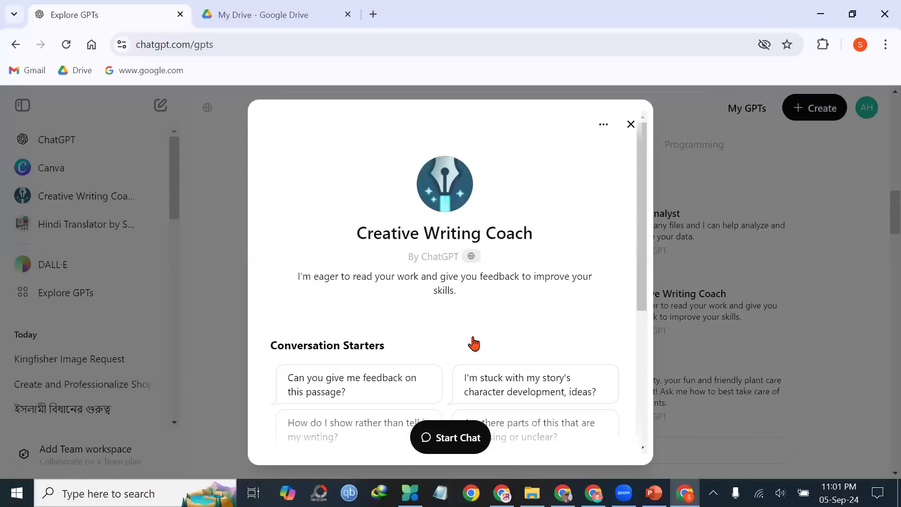
{"action": "scroll", "coordinate": [471, 356], "scroll_direction": "down", "scroll_amount": 4}
{"action": "left_click", "coordinate": [461, 437]}
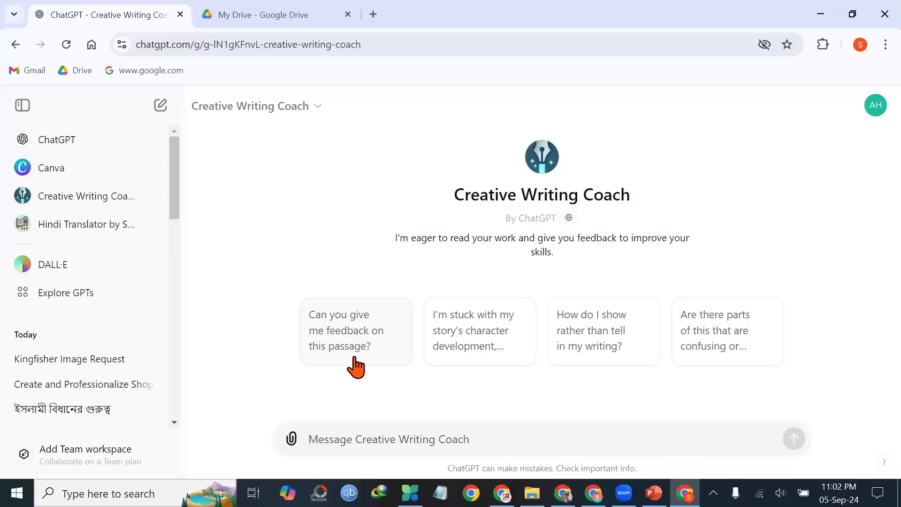
- Send the conversation starter "Can you give me feedback on this passage?" and undo the translator link pasted into the following message
{"action": "left_click", "coordinate": [316, 355]}
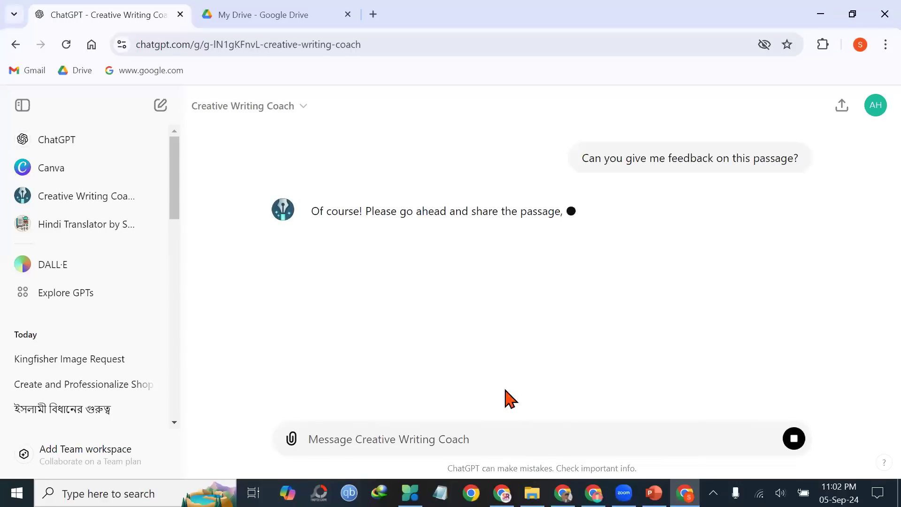
{"action": "left_click", "coordinate": [575, 438]}
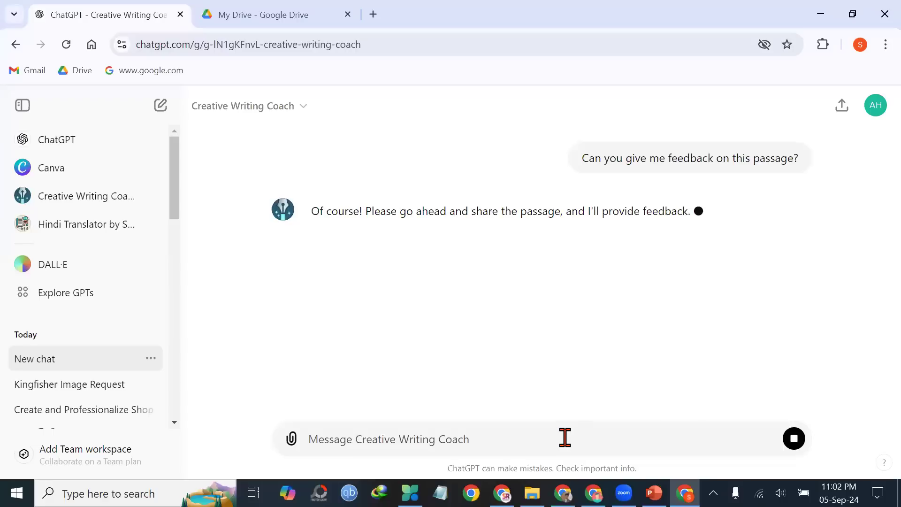
{"action": "type", "text": "https://chatgpt.com/g/g-0zUprQ1Fy-english-to-arabic-translator-by-shaeek-ahmed"}
{"action": "key", "text": "ctrl+z"}
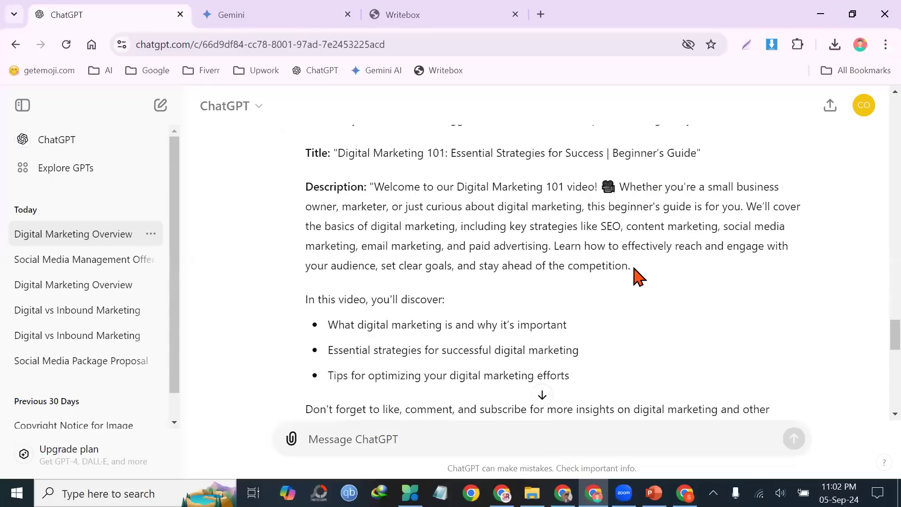
- Send Creative Writing Coach the Digital Marketing 101 video description copied from the other ChatGPT window and read through its feedback
{"action": "left_click_drag", "start_coordinate": [639, 275], "coordinate": [375, 189]}
{"action": "key", "text": "ctrl+c"}
{"action": "left_click", "coordinate": [685, 492]}
{"action": "key", "text": "ctrl+v"}
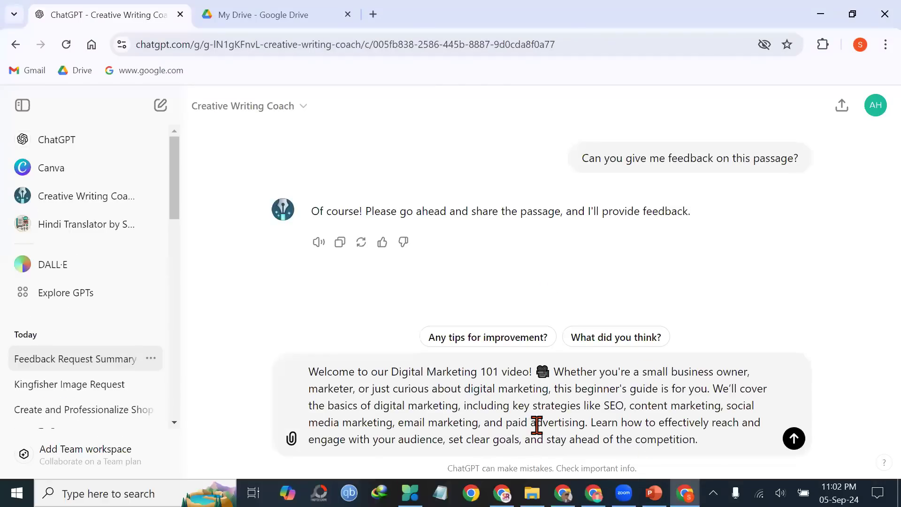
{"action": "key", "text": "Return"}
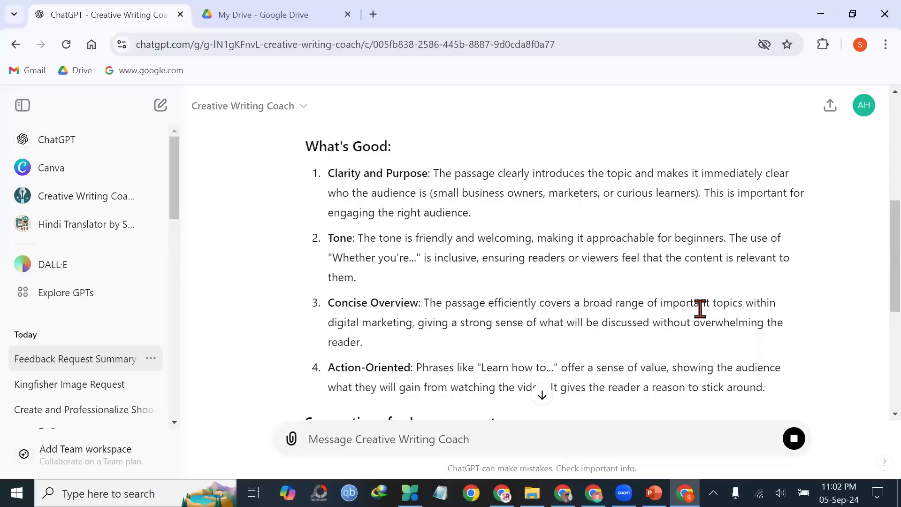
{"action": "scroll", "coordinate": [703, 306], "scroll_direction": "down", "scroll_amount": 4}
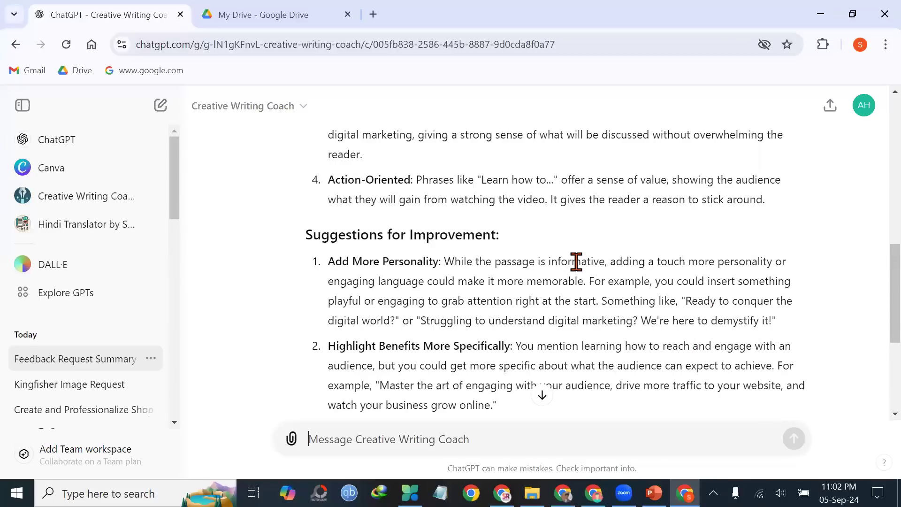
{"action": "scroll", "coordinate": [457, 286], "scroll_direction": "down", "scroll_amount": 2}
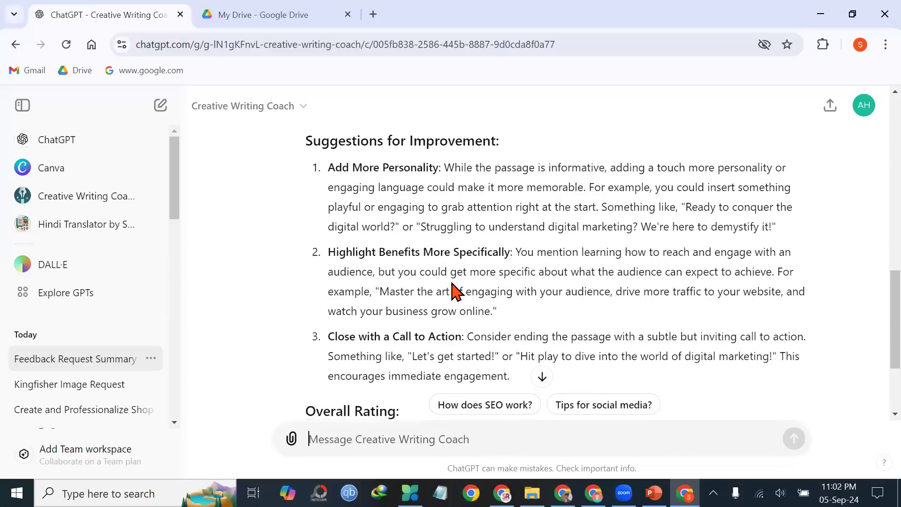
{"action": "scroll", "coordinate": [457, 286], "scroll_direction": "down", "scroll_amount": 3}
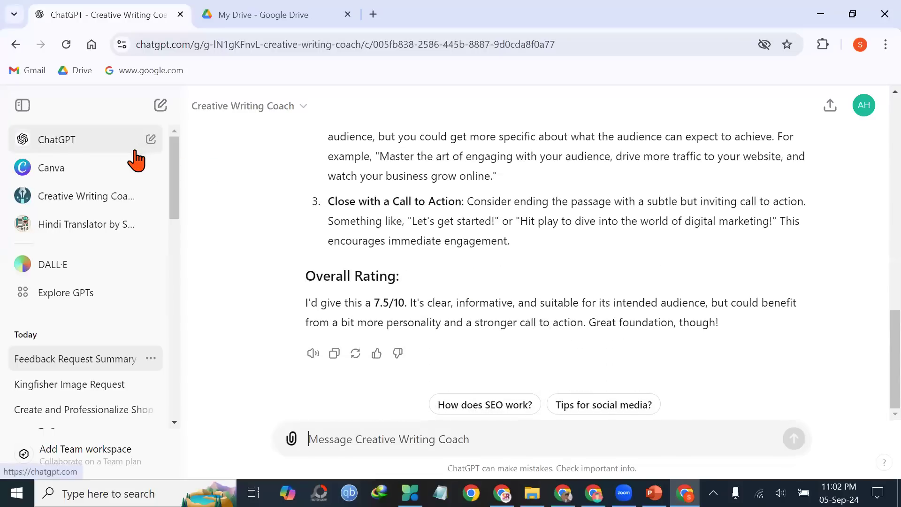
- Look through the Featured, Trending and By ChatGPT sections of the GPTs directory
{"action": "left_click", "coordinate": [76, 296]}
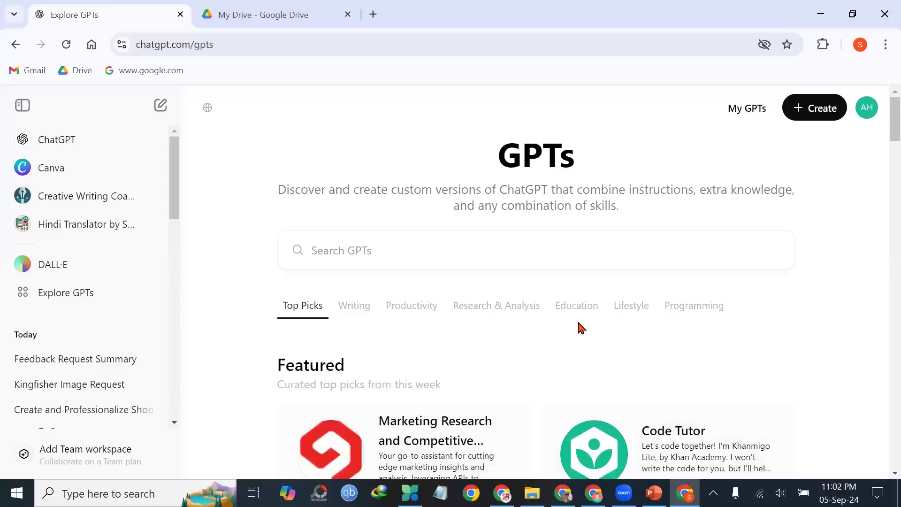
{"action": "scroll", "coordinate": [619, 316], "scroll_direction": "down", "scroll_amount": 2}
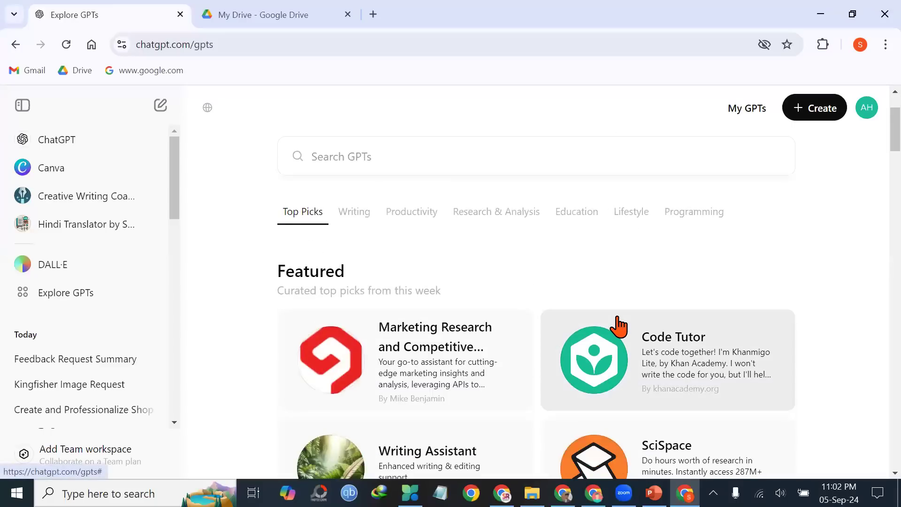
{"action": "scroll", "coordinate": [619, 326], "scroll_direction": "down", "scroll_amount": 8}
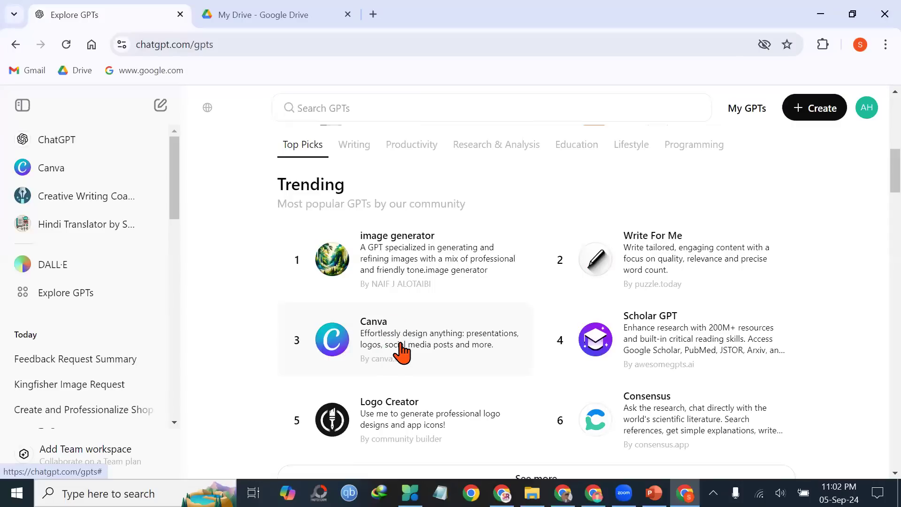
{"action": "scroll", "coordinate": [470, 359], "scroll_direction": "down", "scroll_amount": 5}
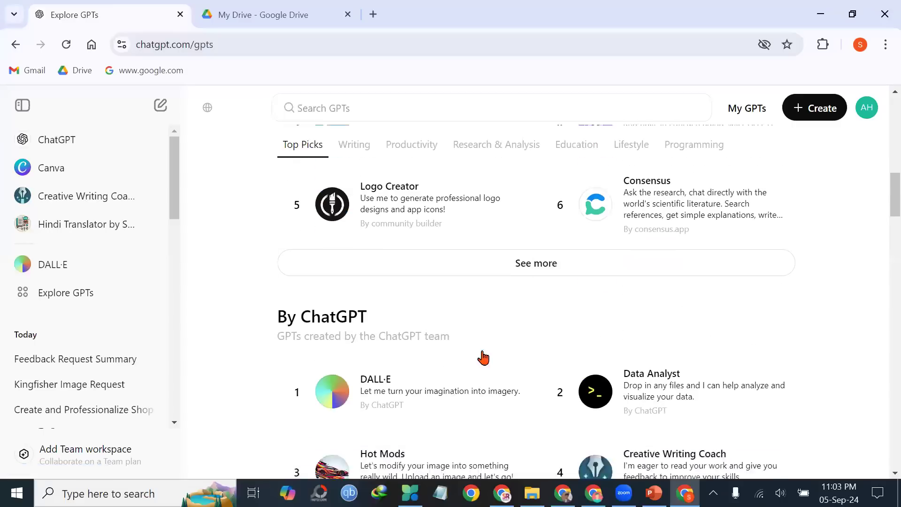
{"action": "scroll", "coordinate": [484, 358], "scroll_direction": "down", "scroll_amount": 2}
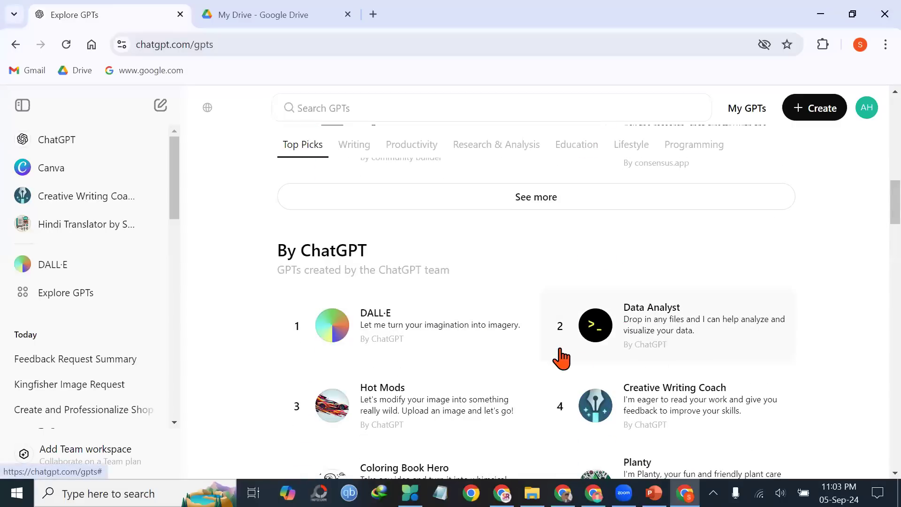
{"action": "scroll", "coordinate": [469, 337], "scroll_direction": "down", "scroll_amount": 2}
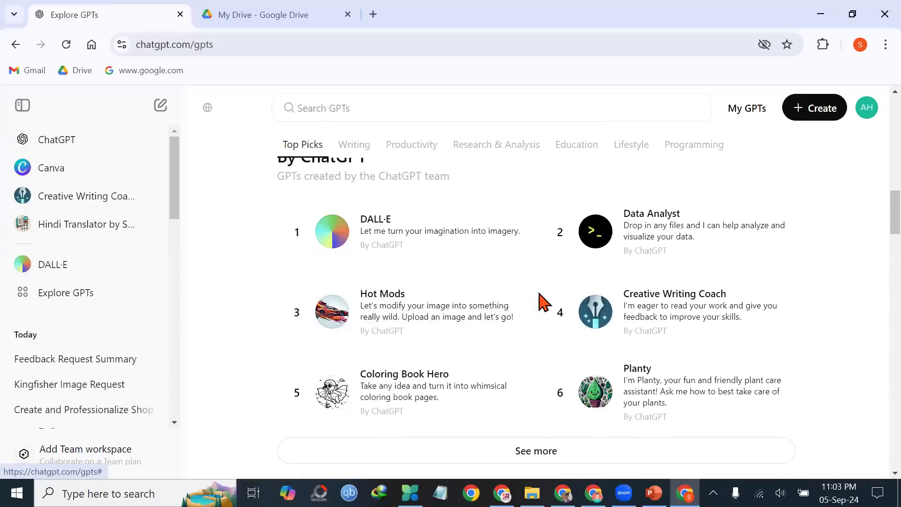
{"action": "scroll", "coordinate": [553, 272], "scroll_direction": "up", "scroll_amount": 12}
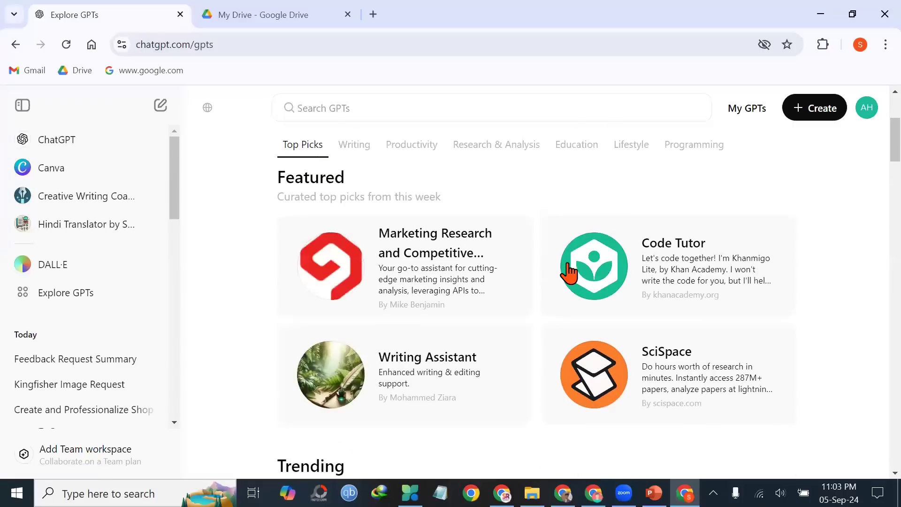
{"action": "scroll", "coordinate": [568, 273], "scroll_direction": "up", "scroll_amount": 2}
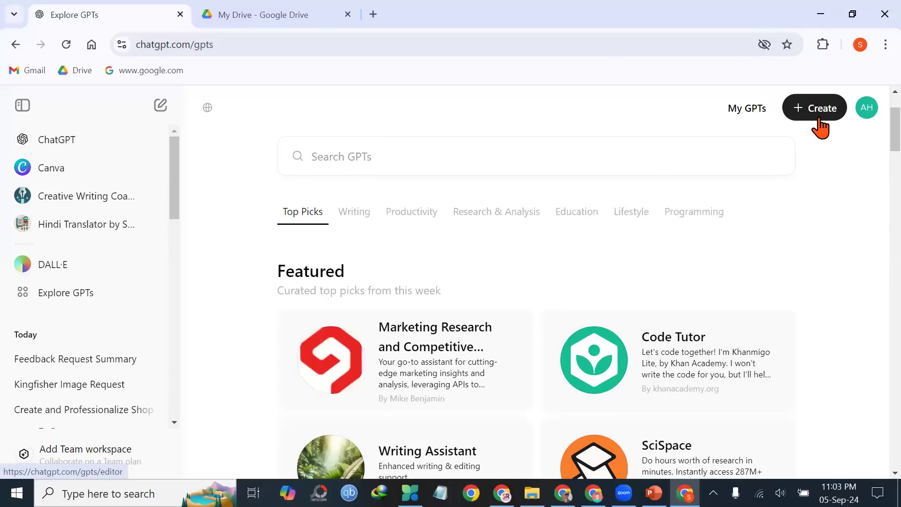
- Start a new GPT and send GPT Builder "i need a english to german translator where whichever i say it will convert into German language"
{"action": "left_click", "coordinate": [819, 121]}
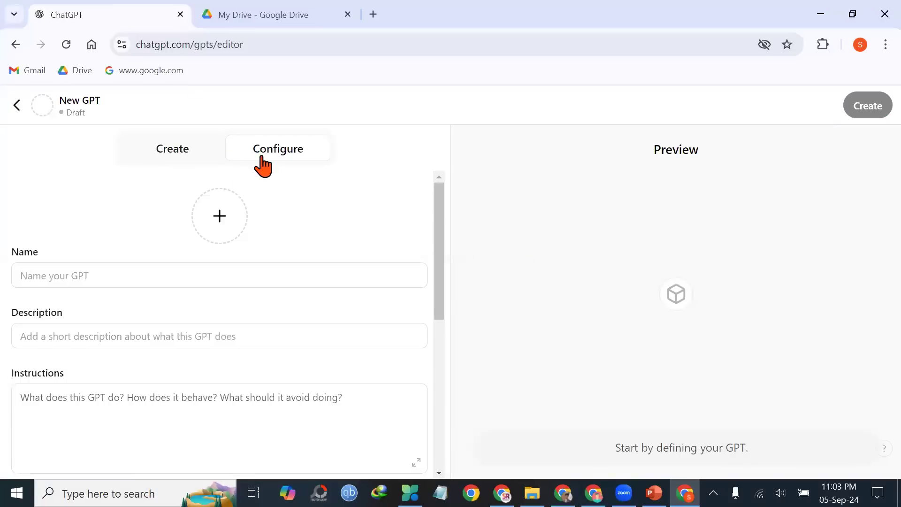
{"action": "left_click", "coordinate": [182, 149]}
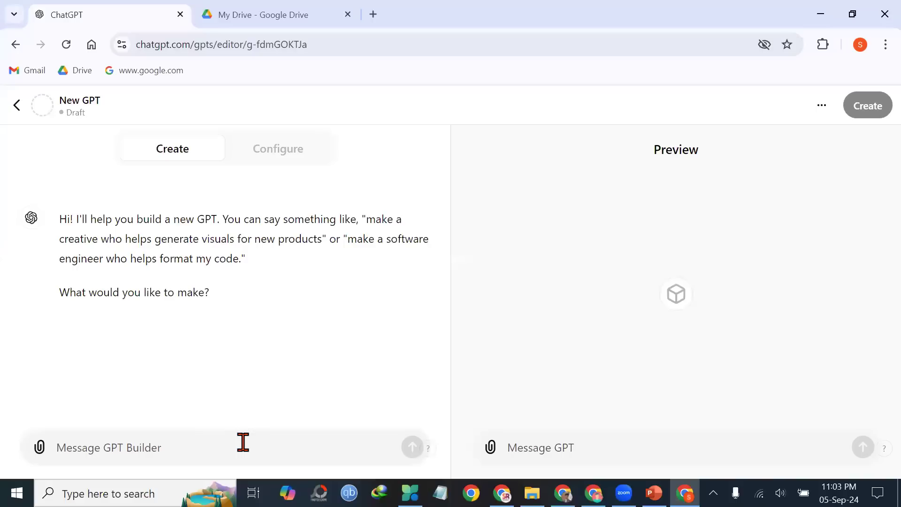
{"action": "type", "text": "i"}
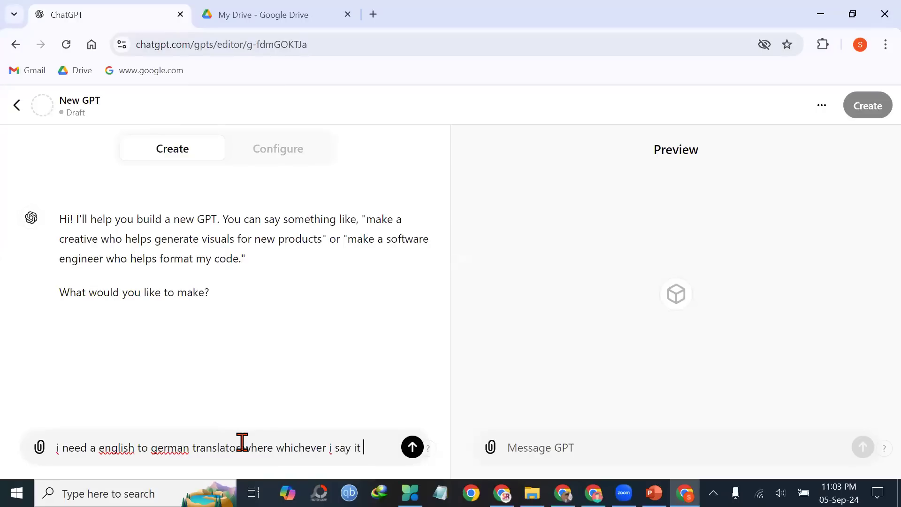
{"action": "type", "text": "nvert"}
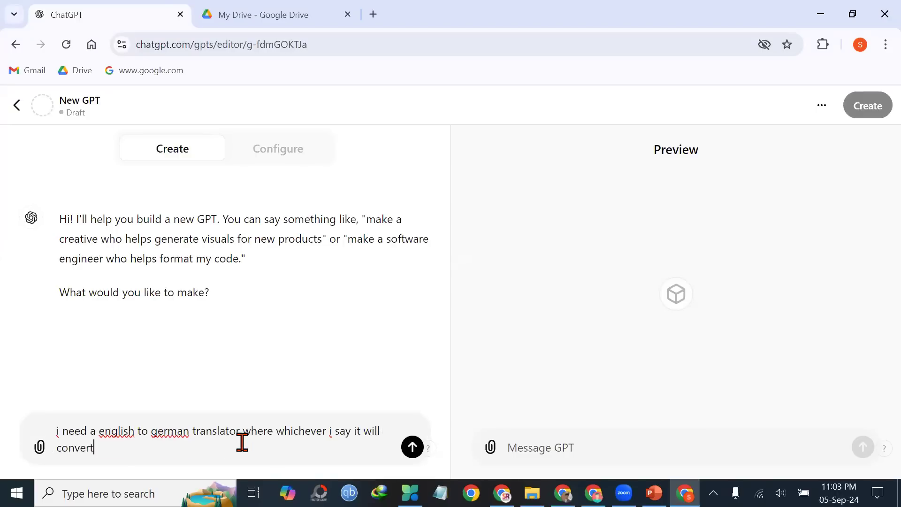
{"action": "type", "text": " into german language"}
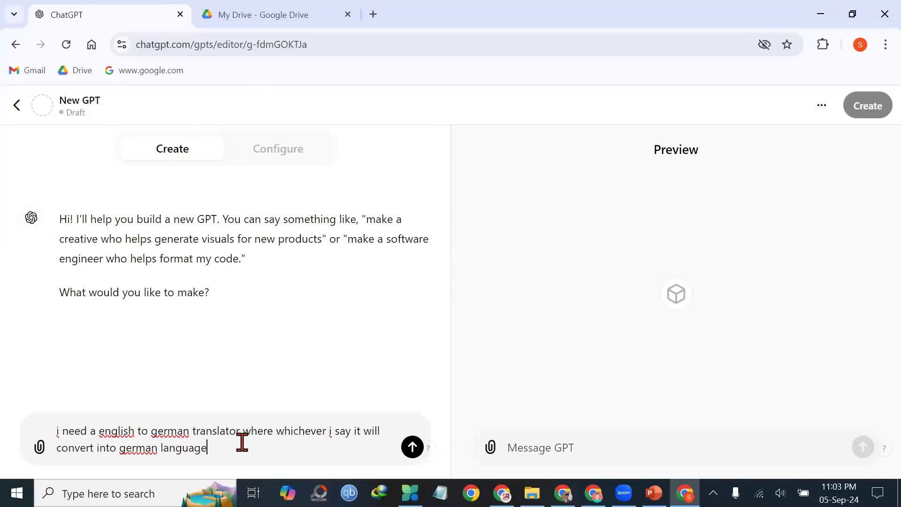
{"action": "right_click", "coordinate": [142, 448]}
{"action": "left_click", "coordinate": [238, 89]}
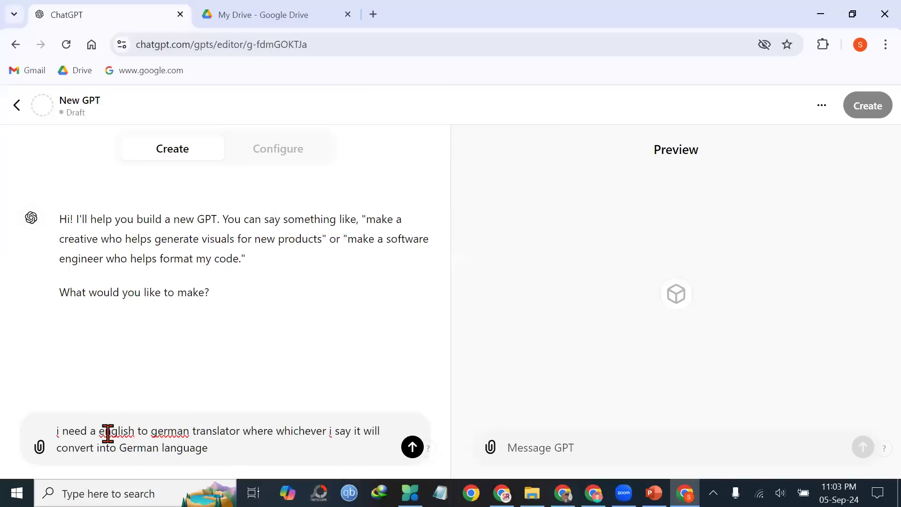
{"action": "right_click", "coordinate": [163, 431]}
{"action": "left_click", "coordinate": [237, 446]}
{"action": "left_click", "coordinate": [411, 448]}
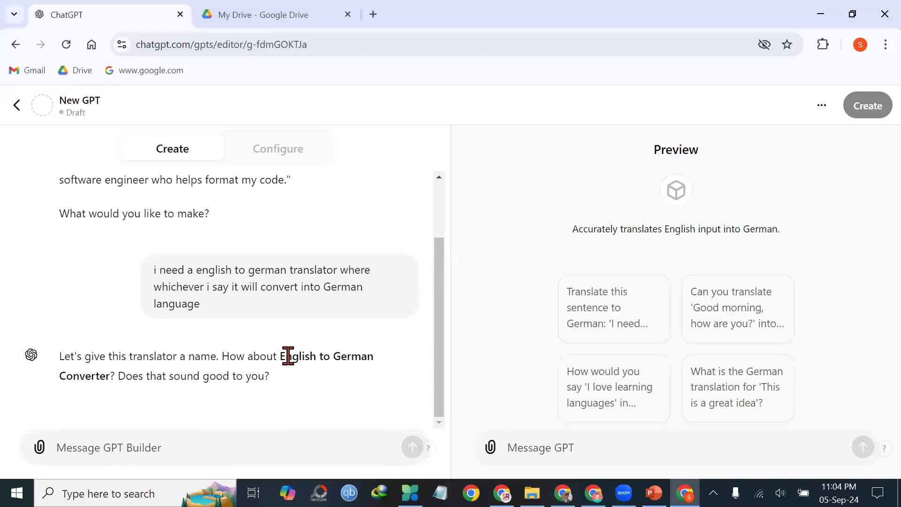
{"action": "left_click_drag", "start_coordinate": [284, 356], "coordinate": [112, 369]}
{"action": "key", "text": "ctrl+c"}
{"action": "left_click", "coordinate": [185, 444]}
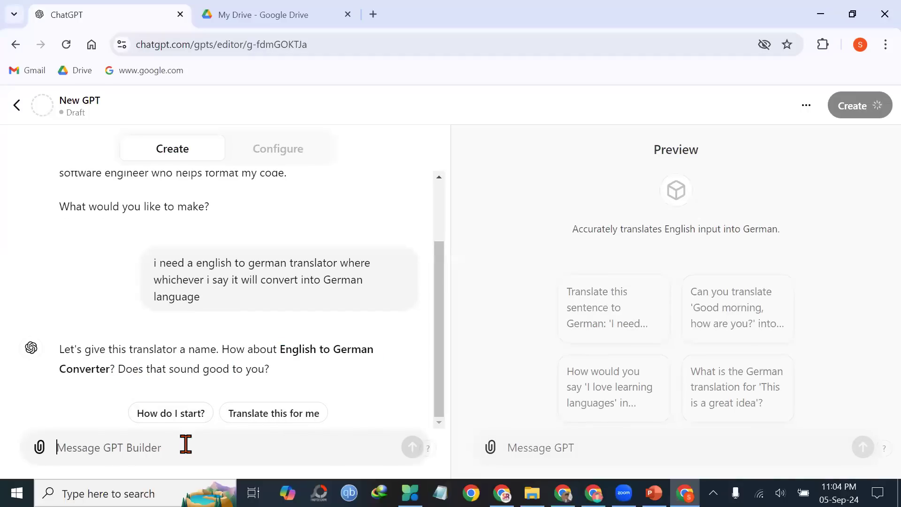
{"action": "key", "text": "ctrl+v"}
{"action": "key", "text": "ctrl+a"}
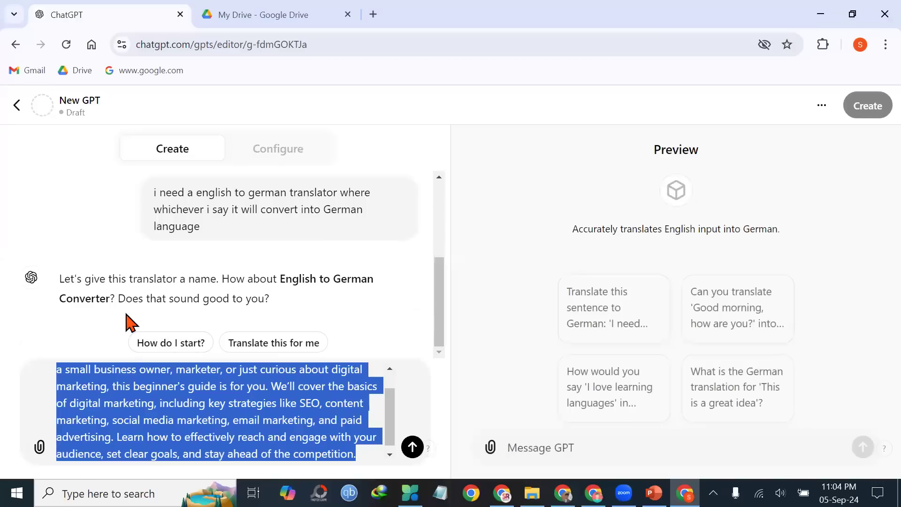
{"action": "key", "text": "BackSpace"}
- Send GPT Builder the name "English to German Converter by" followed by the creator's full name
{"action": "left_click_drag", "start_coordinate": [111, 367], "coordinate": [284, 352]}
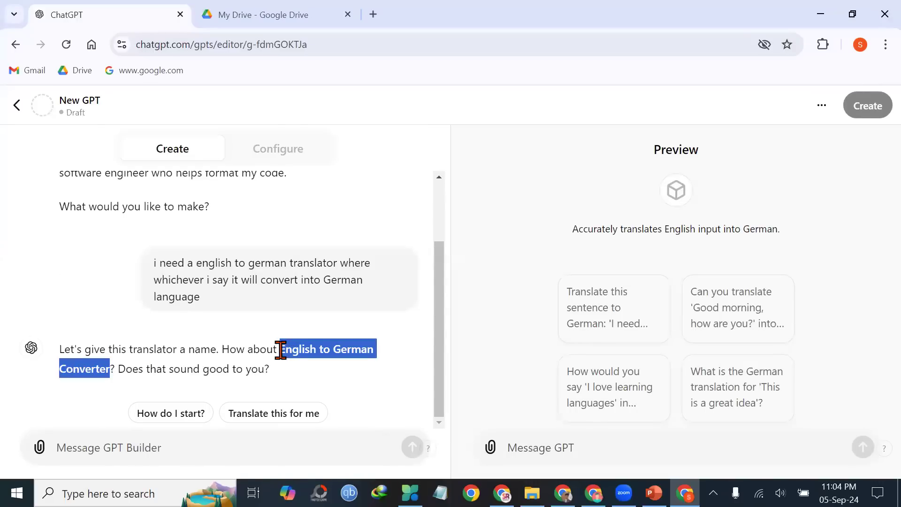
{"action": "left_click", "coordinate": [205, 438]}
{"action": "key", "text": "ctrl+v"}
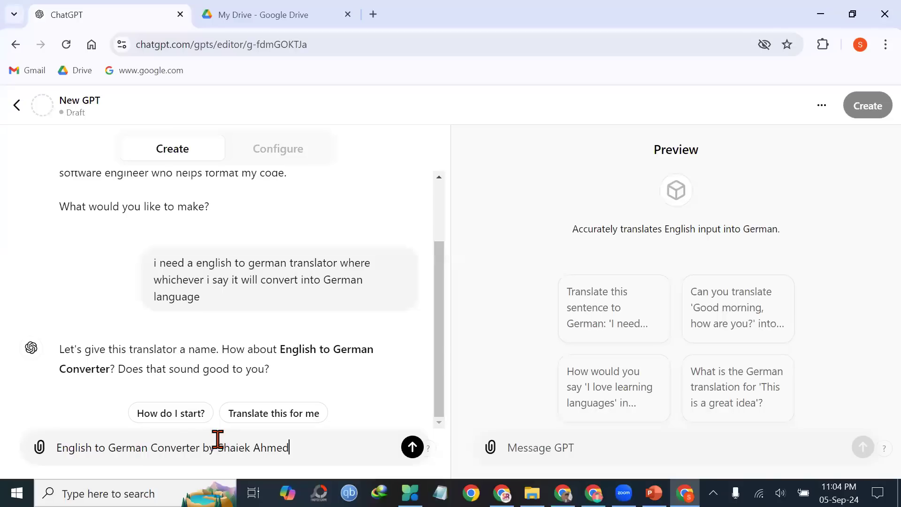
{"action": "left_click", "coordinate": [411, 448]}
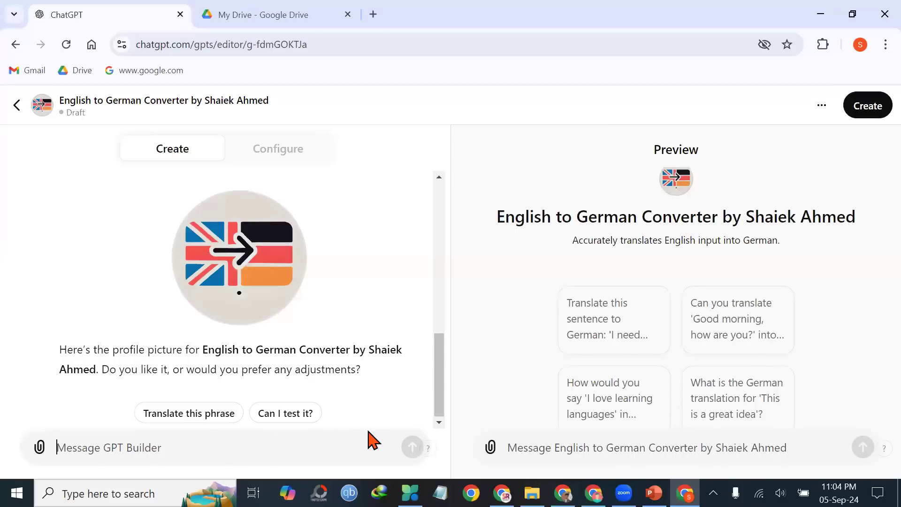
- Reply "all are ok" to the proposed profile picture and "no" to further refinements
{"action": "type", "text": "all are ok"}
{"action": "key", "text": "Return"}
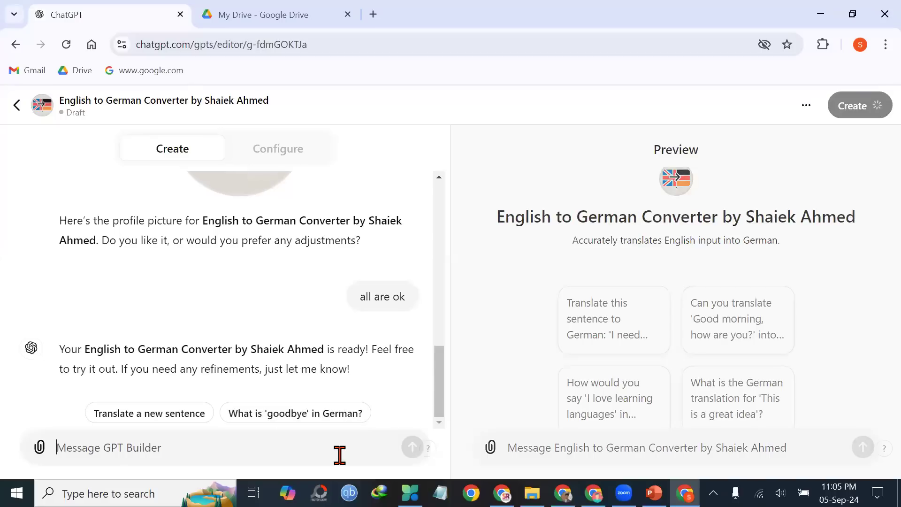
{"action": "type", "text": "no"}
{"action": "key", "text": "Return"}
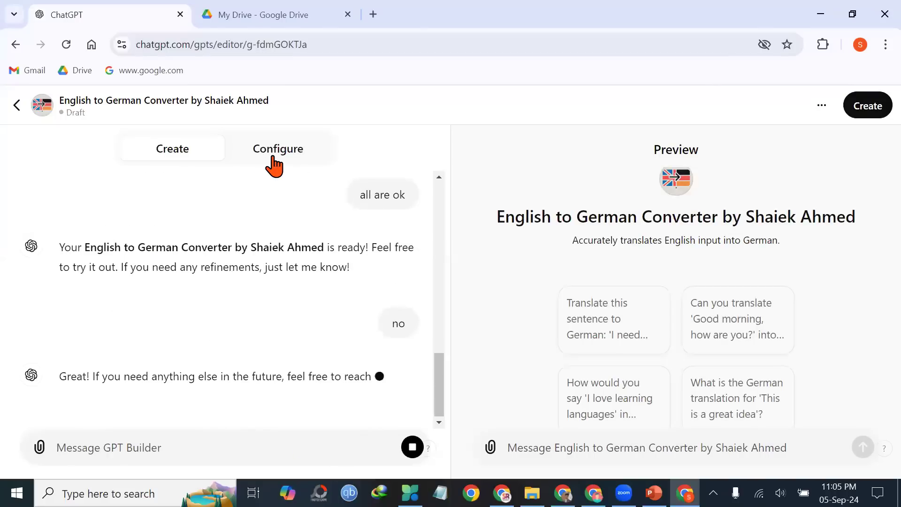
- Review the GPT's configuration, create it with sharing for anyone with the link, and copy its link
{"action": "left_click", "coordinate": [271, 159]}
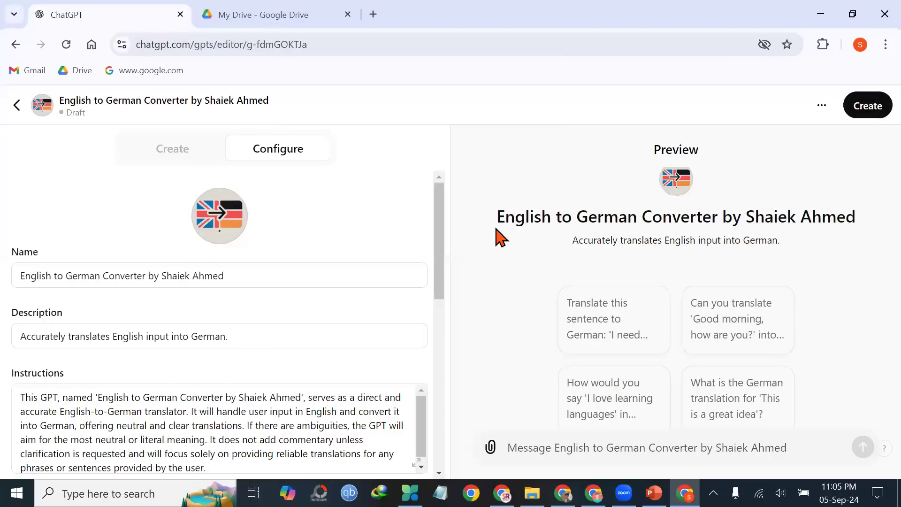
{"action": "left_click", "coordinate": [868, 115]}
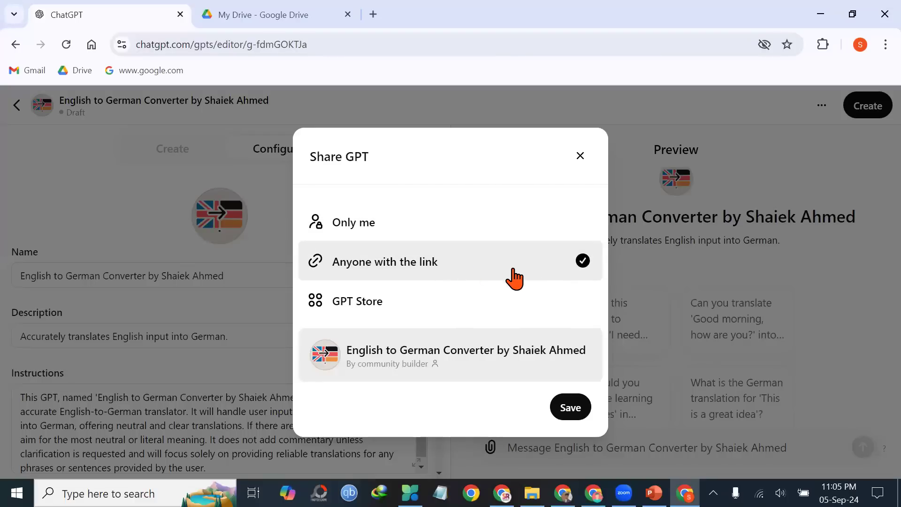
{"action": "left_click", "coordinate": [575, 412]}
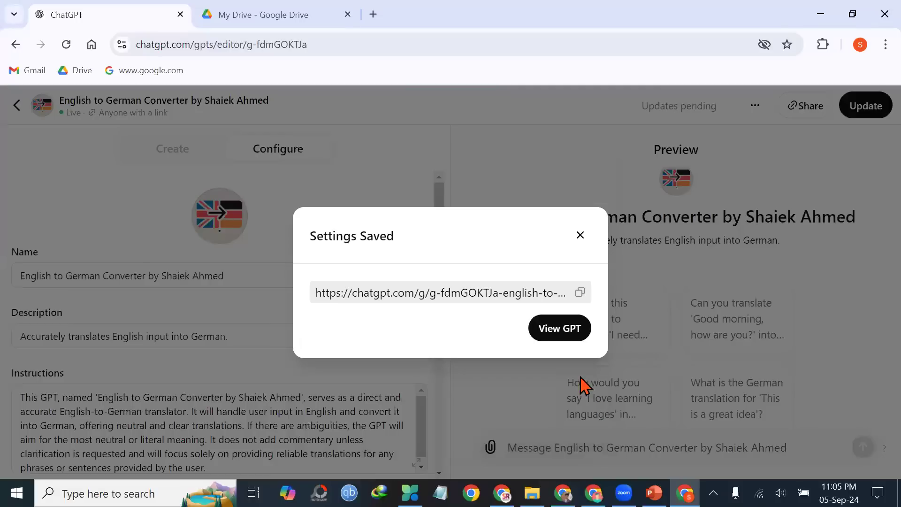
{"action": "left_click", "coordinate": [580, 292]}
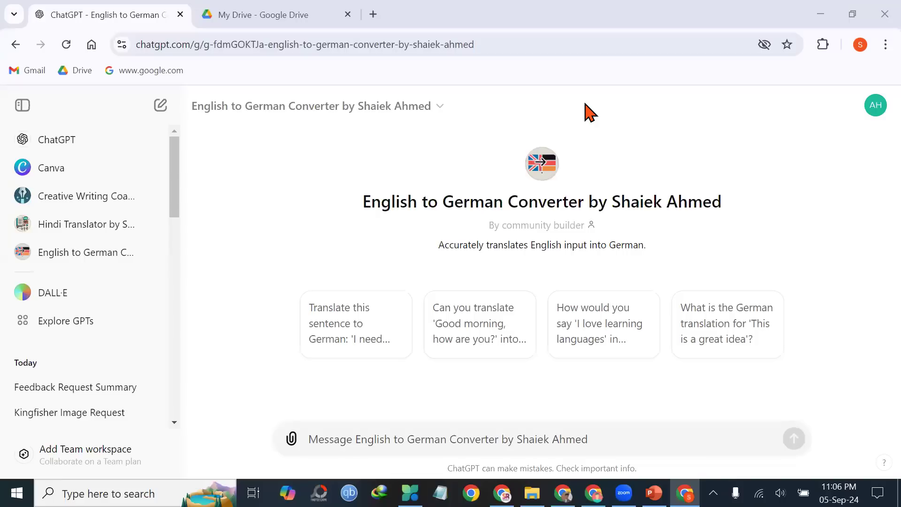
- Test the English to German Converter with the message "good morning everyone. how are you doing today"
{"action": "left_click", "coordinate": [527, 432]}
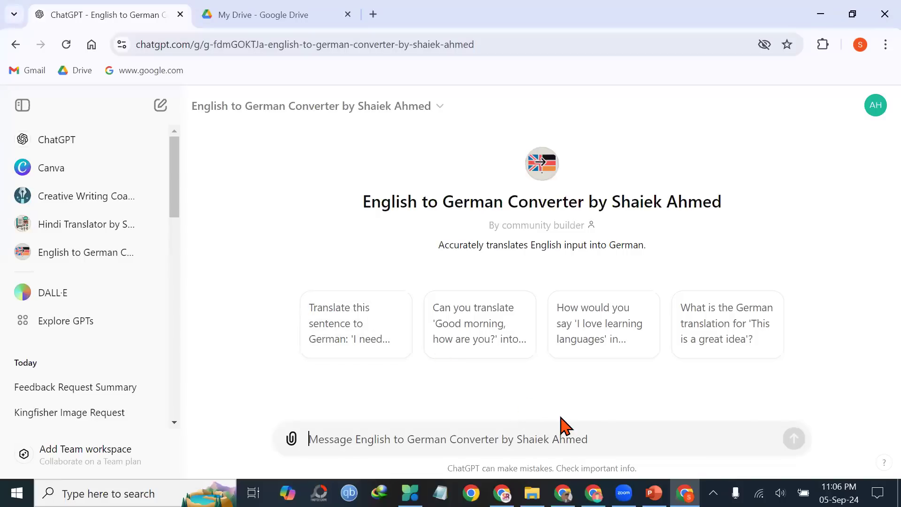
{"action": "type", "text": "g"}
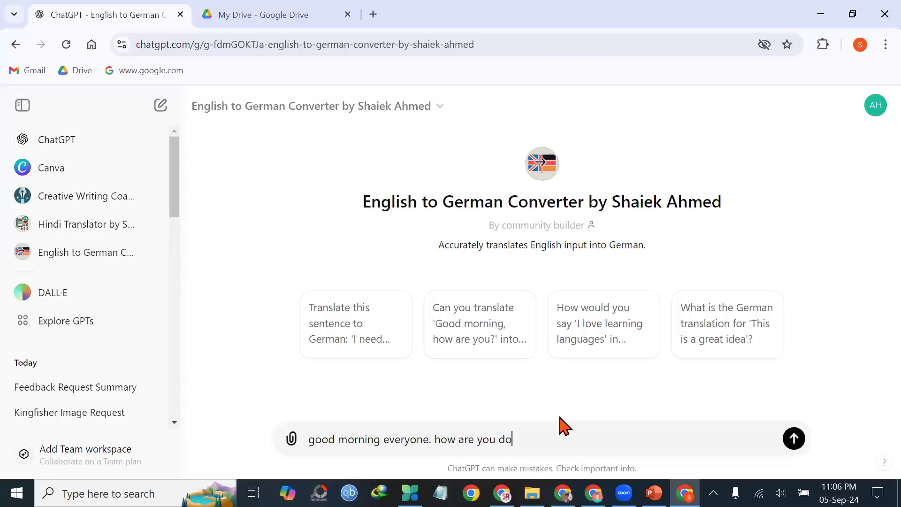
{"action": "key", "text": "Return"}
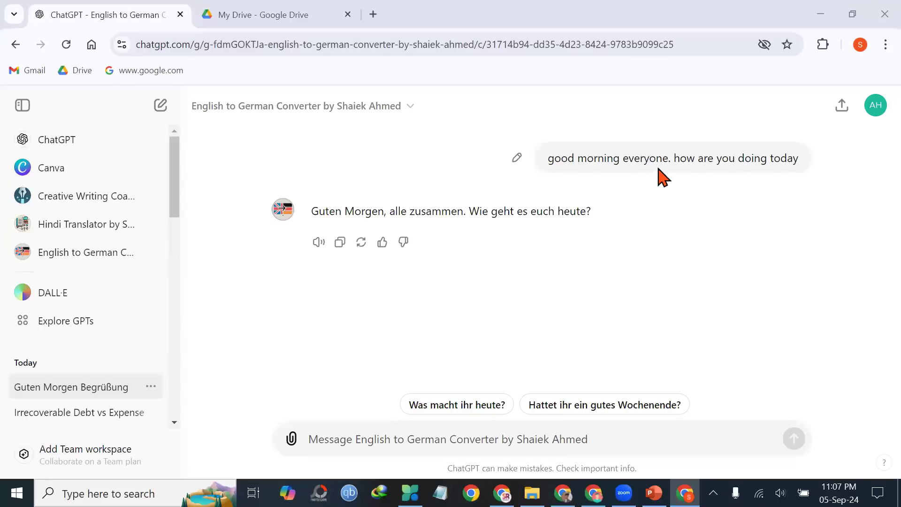
{"action": "double_click", "coordinate": [643, 161]}
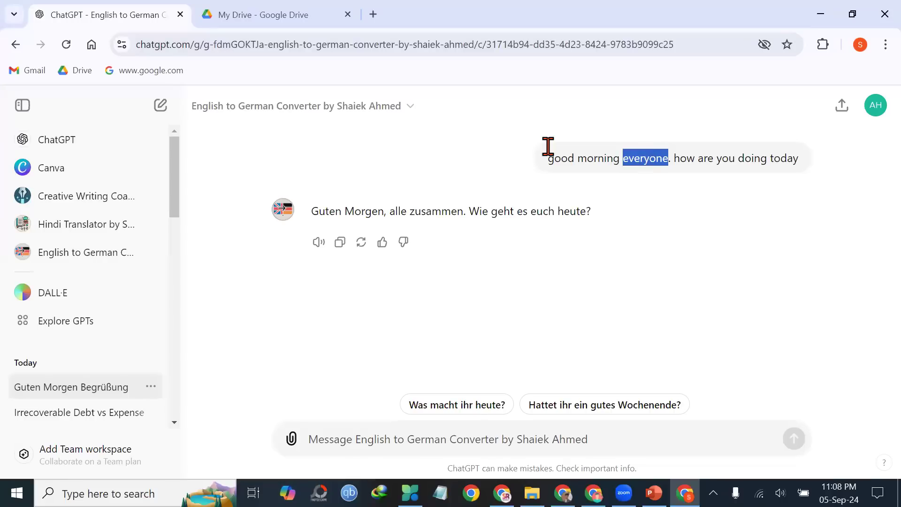
- Open the Growth Wave Agency site in a new tab of the other Chrome window and highlight the marketer's name in its heading
{"action": "left_click", "coordinate": [593, 493]}
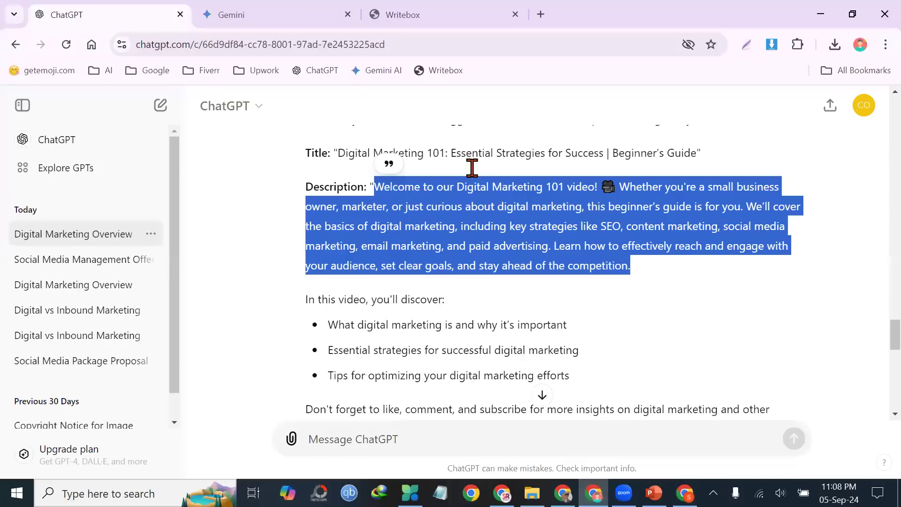
{"action": "left_click", "coordinate": [541, 14]}
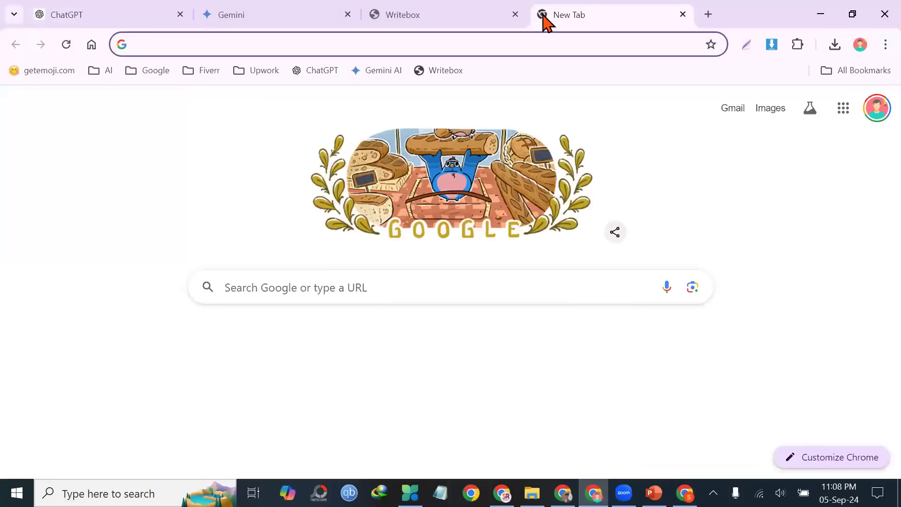
{"action": "type", "text": "pa"}
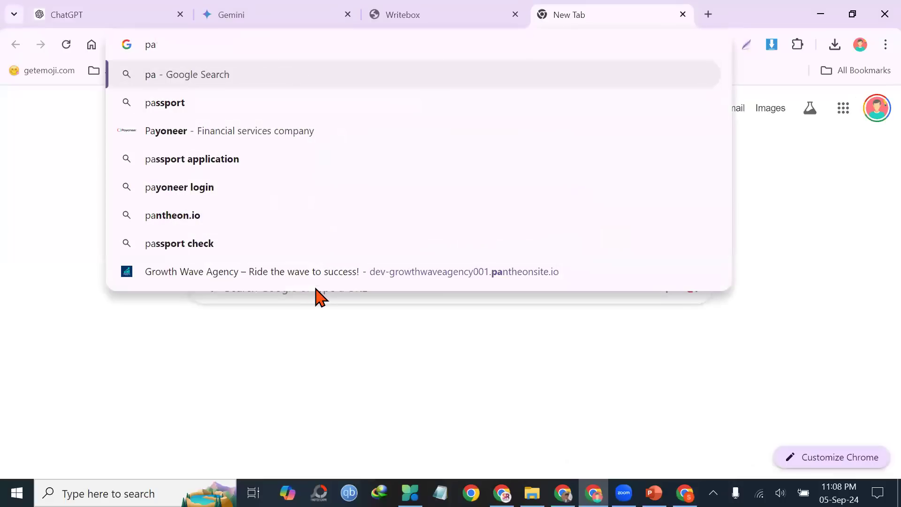
{"action": "left_click", "coordinate": [323, 273]}
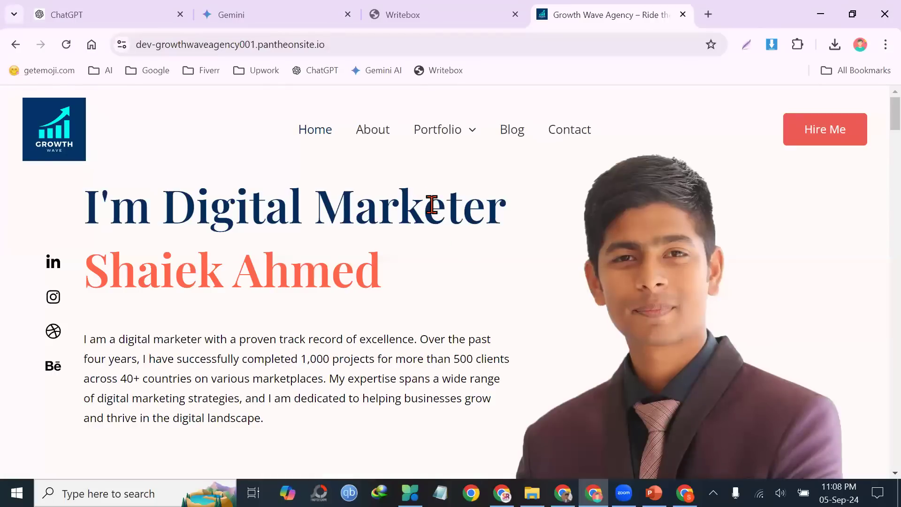
{"action": "left_click_drag", "start_coordinate": [372, 268], "coordinate": [107, 265]}
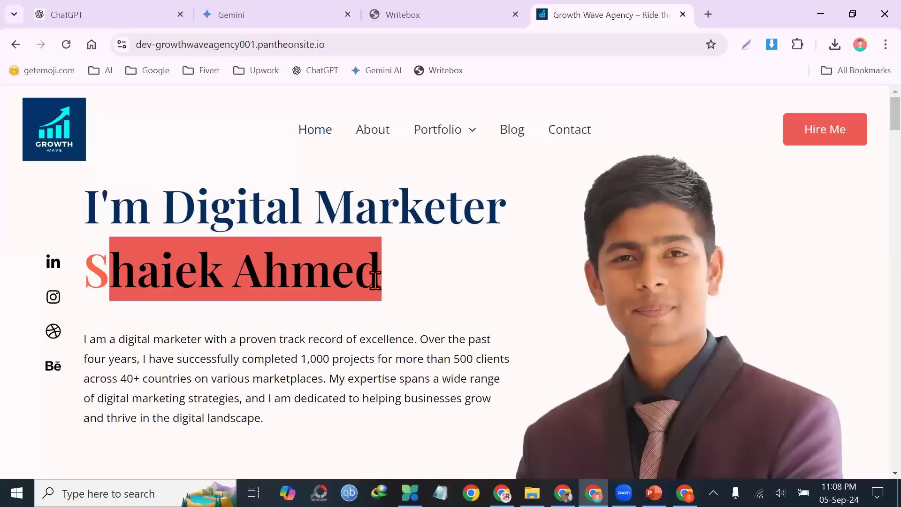
- Read the introduction paragraph on the Growth Wave Agency homepage and close the site's tab
{"action": "left_click", "coordinate": [323, 200]}
{"action": "scroll", "coordinate": [354, 267], "scroll_direction": "down", "scroll_amount": 2}
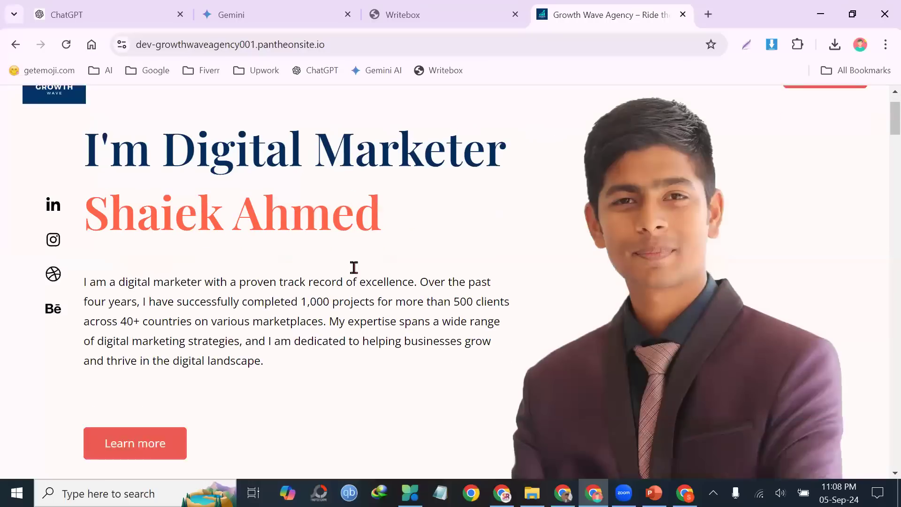
{"action": "left_click_drag", "start_coordinate": [151, 247], "coordinate": [371, 265]}
{"action": "left_click_drag", "start_coordinate": [461, 268], "coordinate": [471, 270]}
{"action": "left_click_drag", "start_coordinate": [298, 307], "coordinate": [296, 309]}
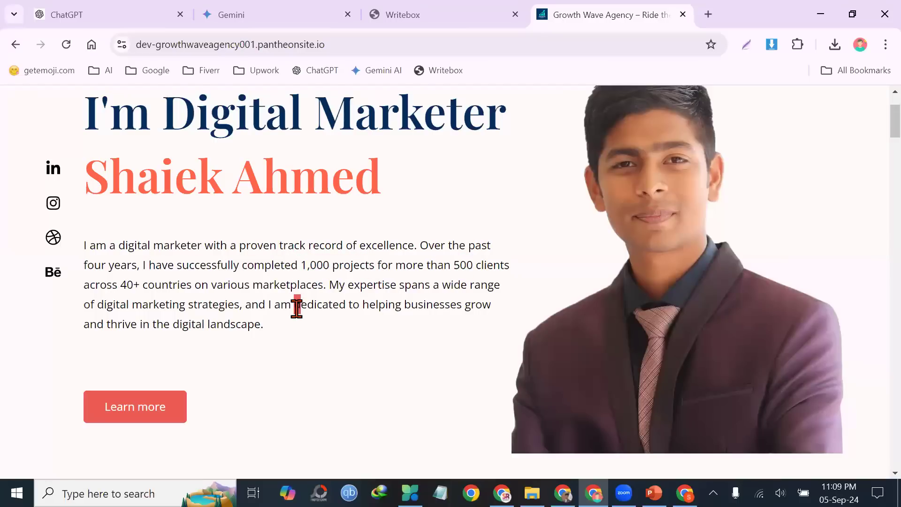
{"action": "scroll", "coordinate": [440, 316], "scroll_direction": "up", "scroll_amount": 2}
{"action": "scroll", "coordinate": [457, 293], "scroll_direction": "down", "scroll_amount": 2}
{"action": "scroll", "coordinate": [446, 302], "scroll_direction": "up", "scroll_amount": 2}
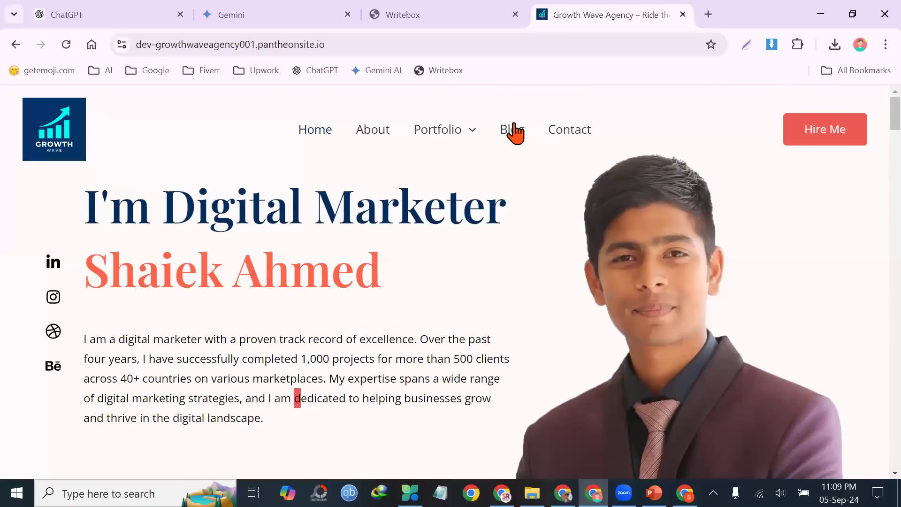
{"action": "left_click", "coordinate": [683, 15]}
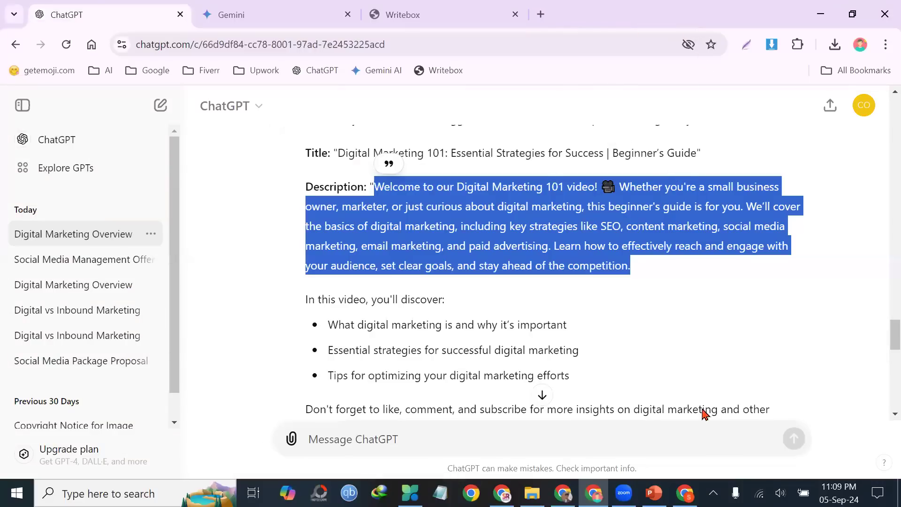
- In the other Chrome window, review the My GPTs list and the English to German Converter's options, and return to a new ChatGPT chat
{"action": "left_click", "coordinate": [684, 493]}
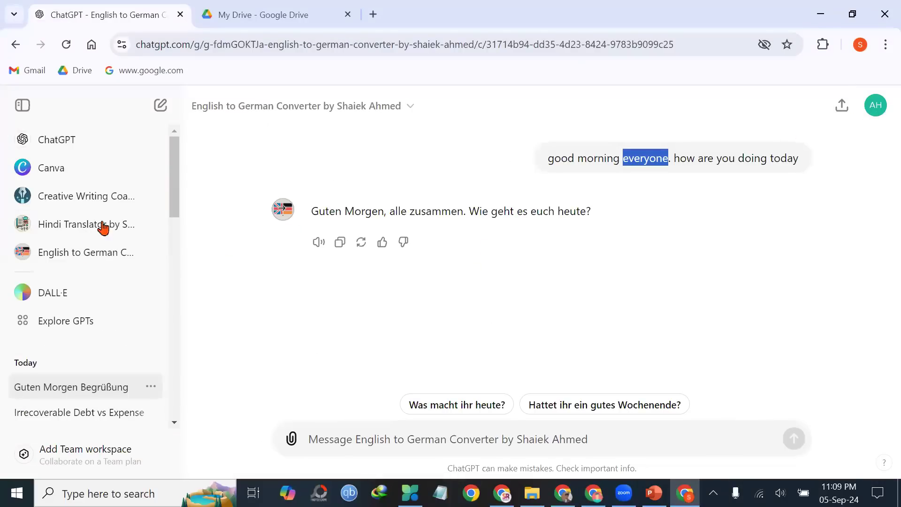
{"action": "left_click", "coordinate": [74, 328]}
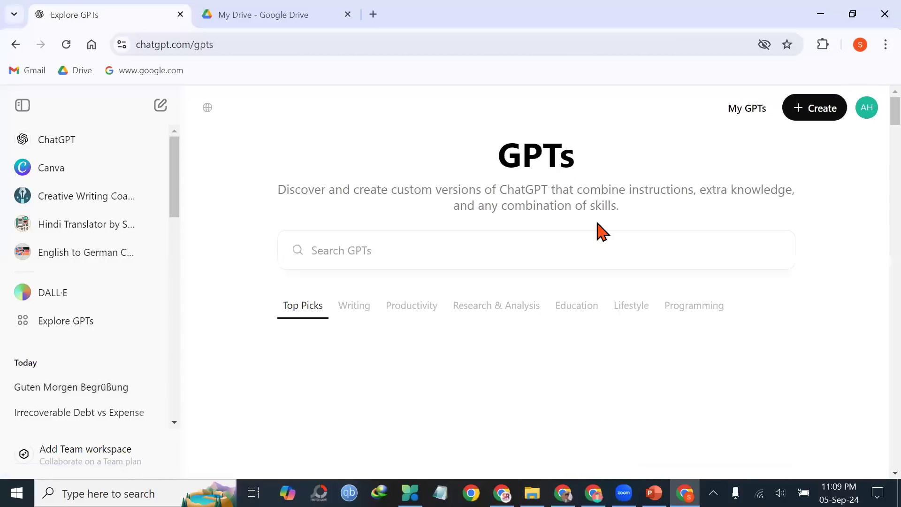
{"action": "left_click", "coordinate": [736, 115]}
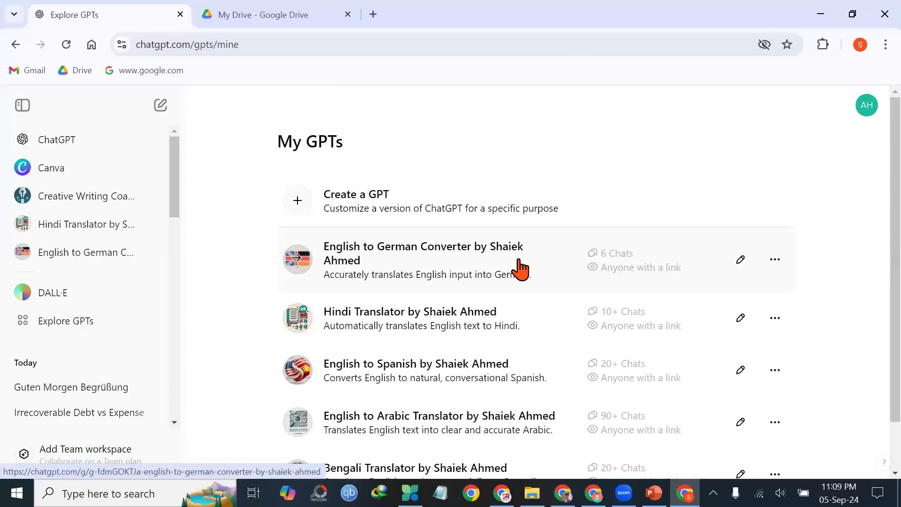
{"action": "scroll", "coordinate": [517, 267], "scroll_direction": "down", "scroll_amount": 1}
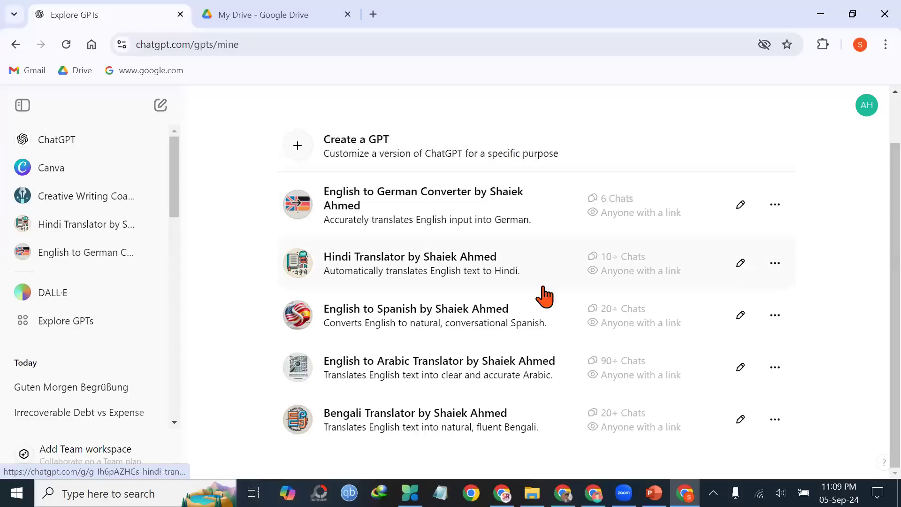
{"action": "left_click", "coordinate": [771, 211]}
{"action": "left_click", "coordinate": [796, 224]}
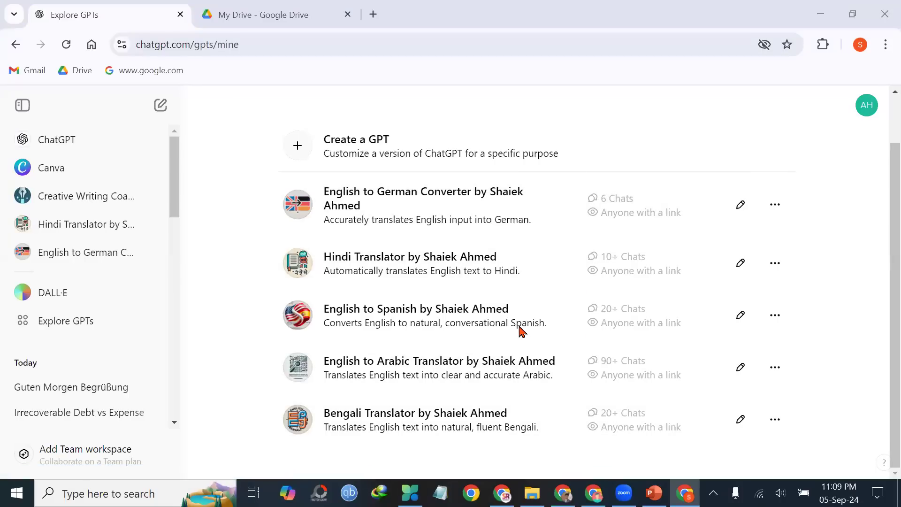
{"action": "left_click", "coordinate": [101, 156]}
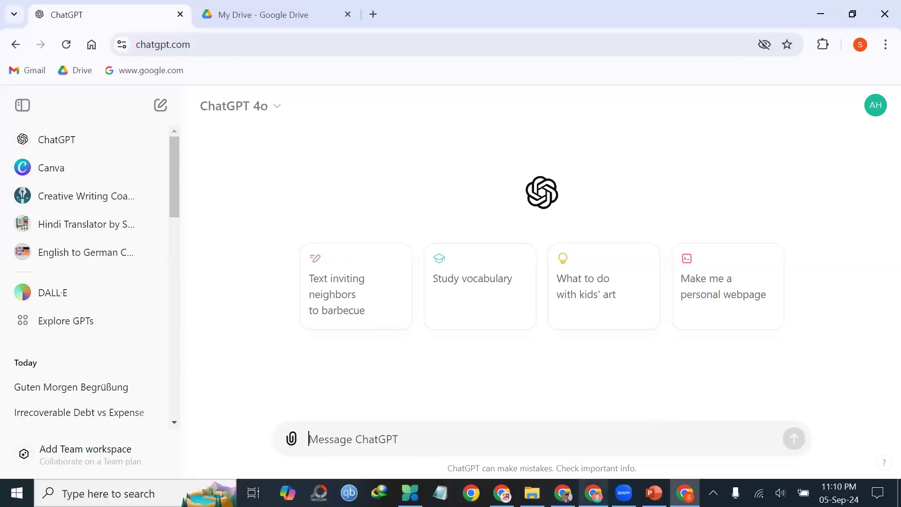
- In the Gemini tab of the other window, view Gemini Advanced's Gem manager and switch back to the standard Gemini model
{"action": "left_click", "coordinate": [593, 492]}
{"action": "left_click", "coordinate": [337, 11]}
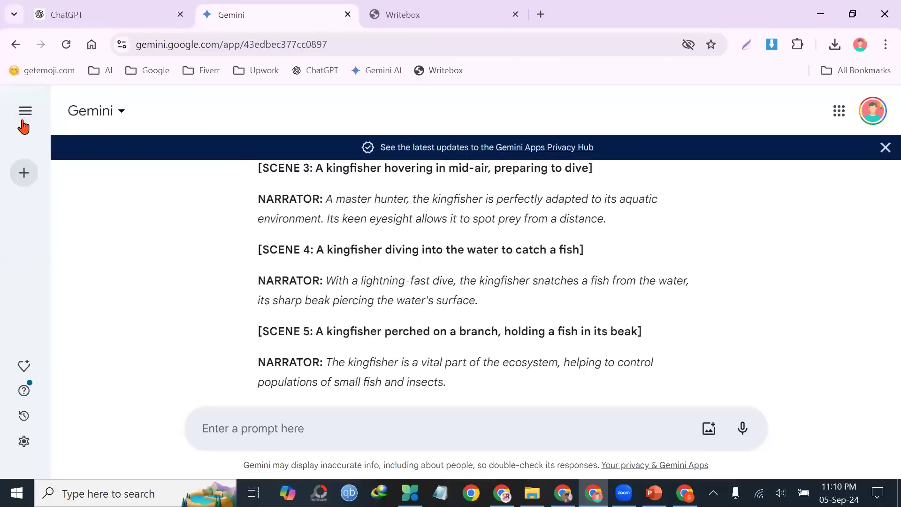
{"action": "left_click", "coordinate": [92, 111]}
{"action": "left_click", "coordinate": [94, 178]}
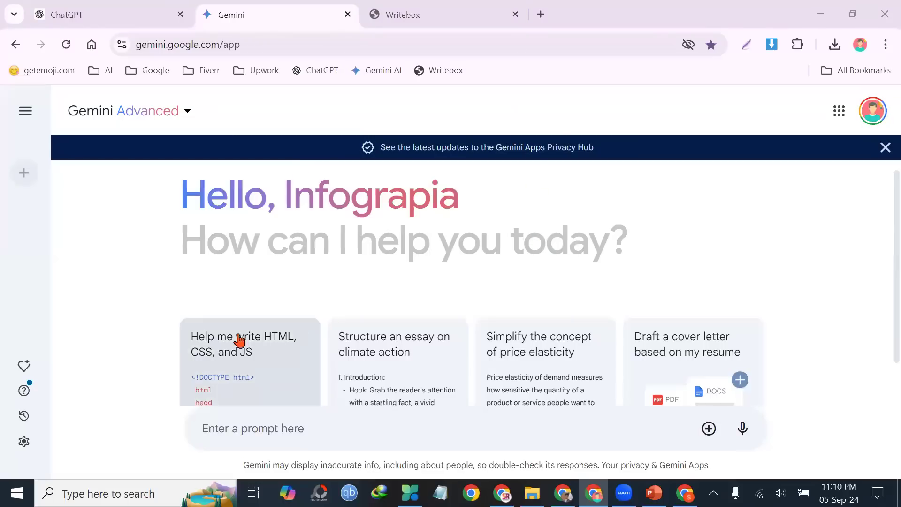
{"action": "left_click", "coordinate": [25, 367]}
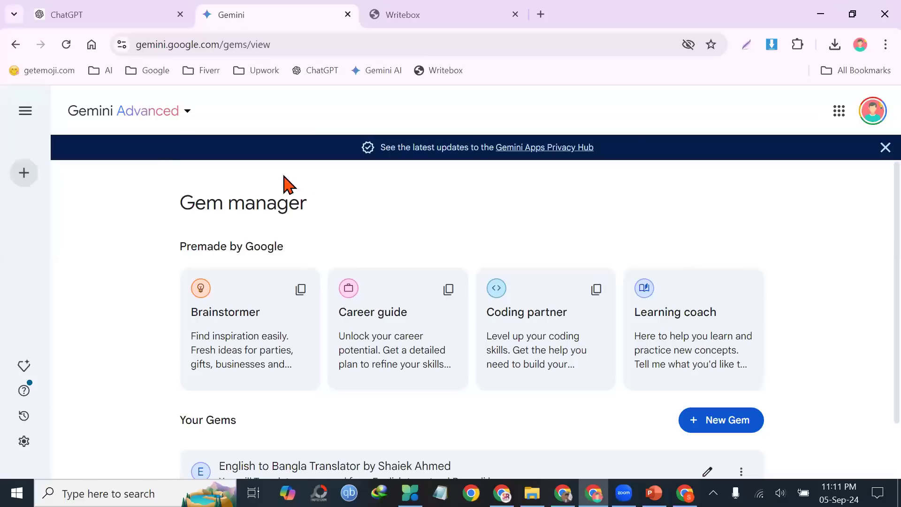
{"action": "left_click", "coordinate": [164, 112]}
{"action": "left_click", "coordinate": [170, 146]}
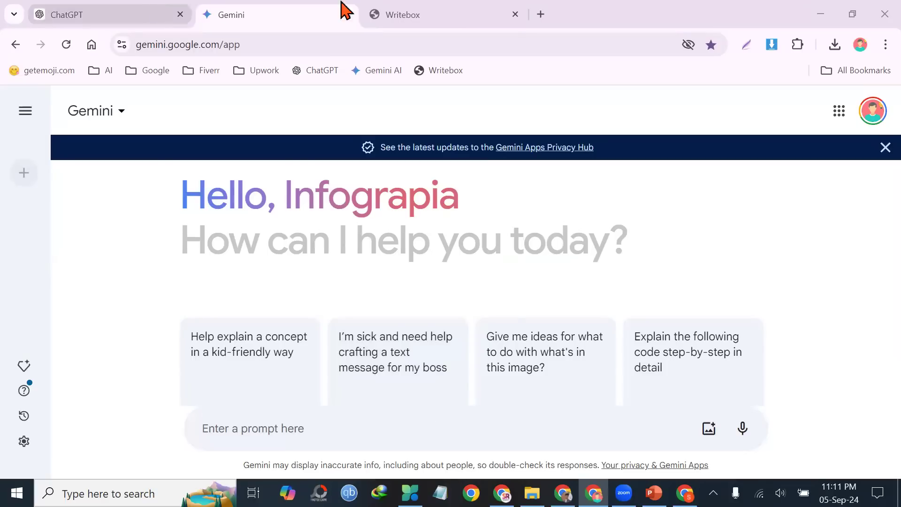
- Review the Basic AI Tools and Chatgpt & Gemini AI Use lists in the Writebox notes
{"action": "left_click", "coordinate": [404, 15]}
{"action": "scroll", "coordinate": [241, 188], "scroll_direction": "up", "scroll_amount": 4}
{"action": "scroll", "coordinate": [242, 159], "scroll_direction": "up", "scroll_amount": 1}
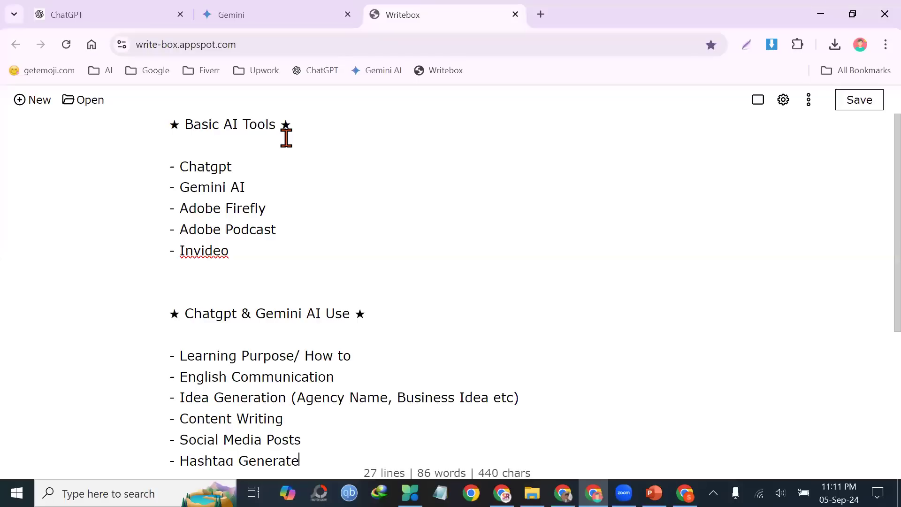
{"action": "scroll", "coordinate": [633, 247], "scroll_direction": "down", "scroll_amount": 4}
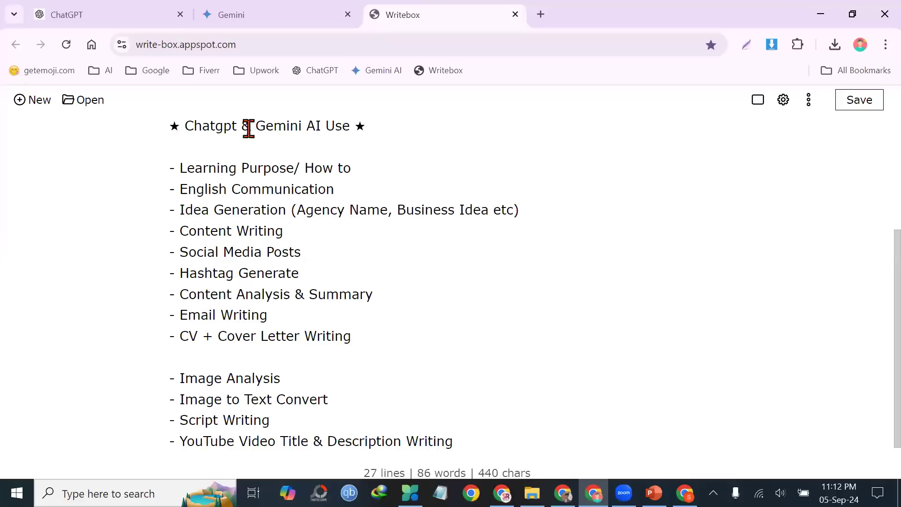
- Return to the ChatGPT tab beside Gemini and open its Explore GPTs page
{"action": "left_click", "coordinate": [289, 13]}
{"action": "left_click", "coordinate": [85, 14]}
{"action": "left_click", "coordinate": [77, 170]}
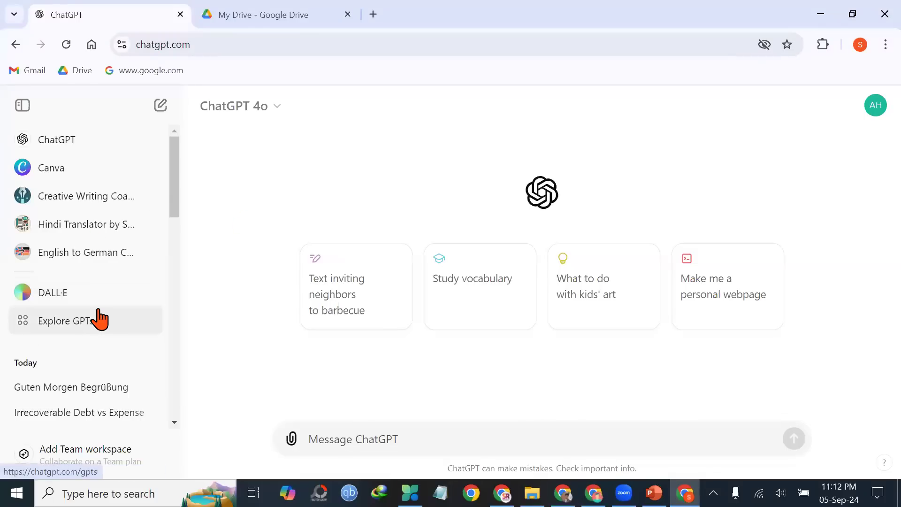
- In the ChatGPT 4o window, open Explore GPTs and look through the Research & Analysis, Lifestyle and Programming categories
{"action": "left_click", "coordinate": [100, 319]}
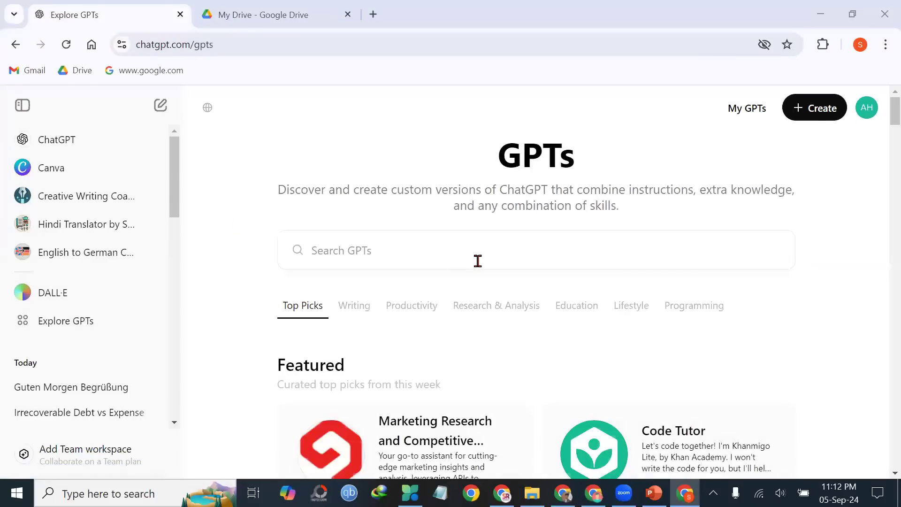
{"action": "scroll", "coordinate": [477, 261], "scroll_direction": "down", "scroll_amount": 4}
{"action": "scroll", "coordinate": [514, 147], "scroll_direction": "down", "scroll_amount": 10}
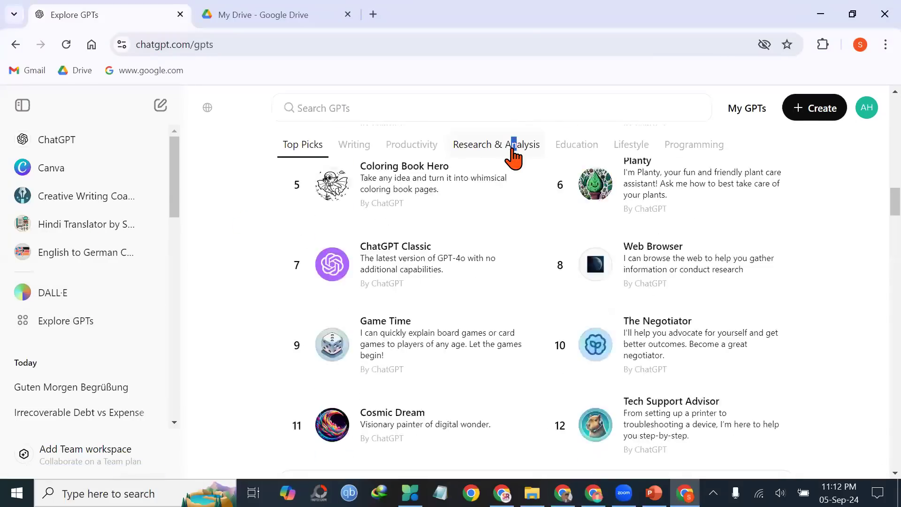
{"action": "left_click", "coordinate": [513, 149]}
{"action": "left_click", "coordinate": [631, 145]}
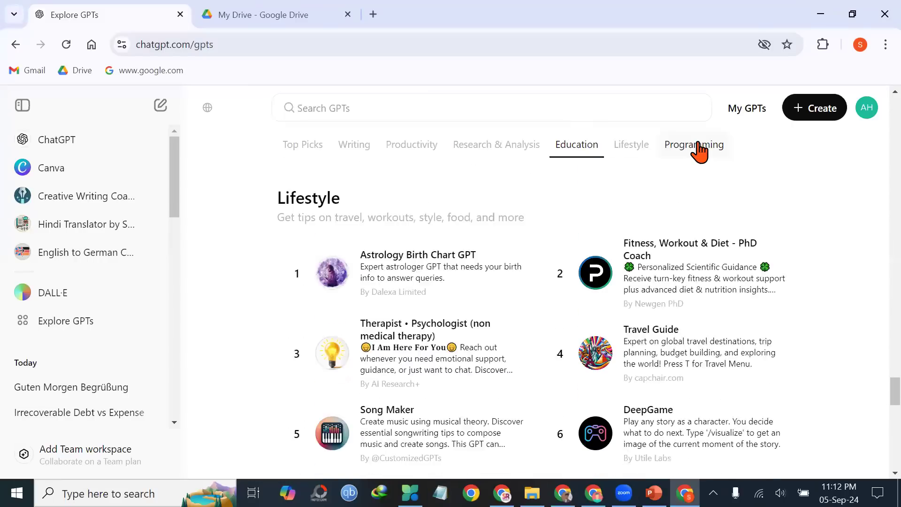
{"action": "left_click", "coordinate": [697, 146]}
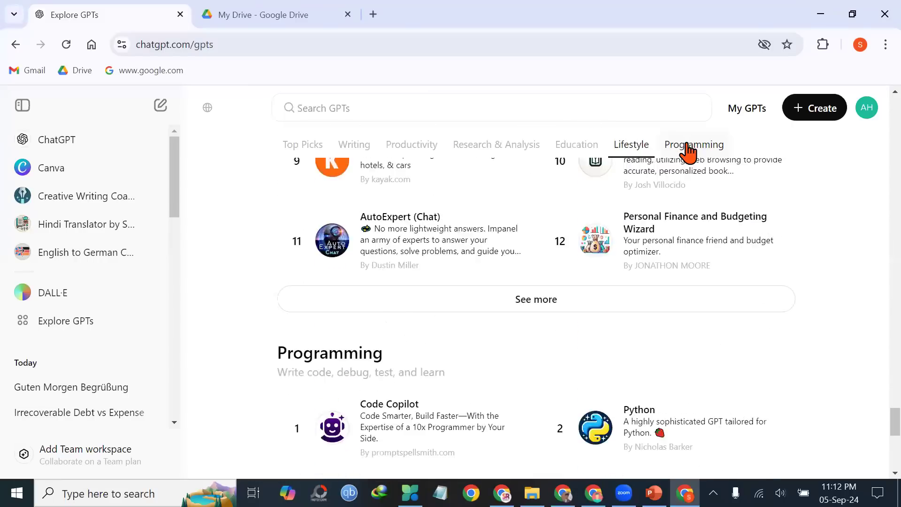
- Browse the GPTs in the Education category and return to a new ChatGPT chat
{"action": "left_click", "coordinate": [577, 147]}
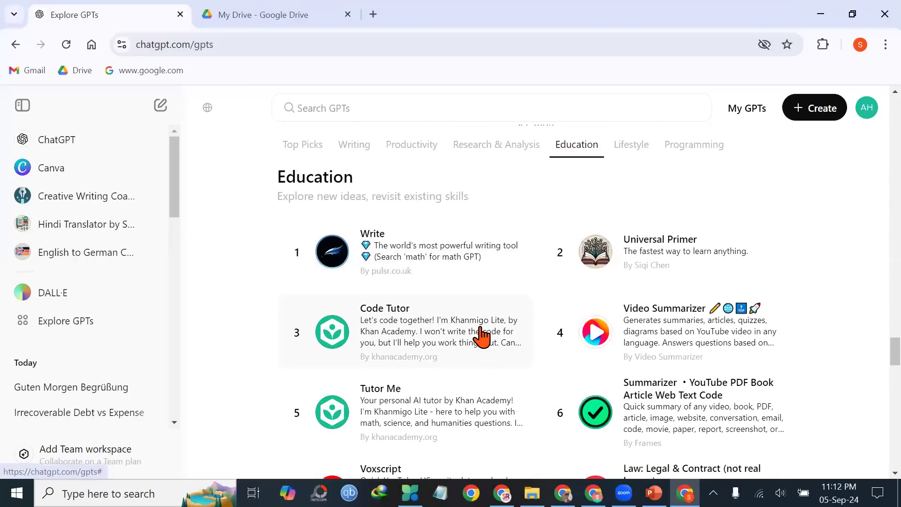
{"action": "scroll", "coordinate": [482, 336], "scroll_direction": "down", "scroll_amount": 2}
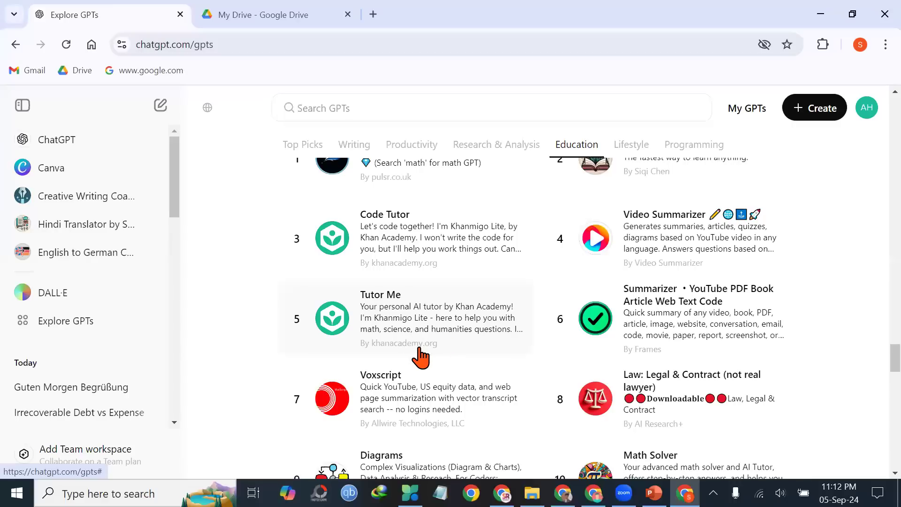
{"action": "scroll", "coordinate": [570, 300], "scroll_direction": "up", "scroll_amount": 2}
{"action": "scroll", "coordinate": [656, 328], "scroll_direction": "down", "scroll_amount": 4}
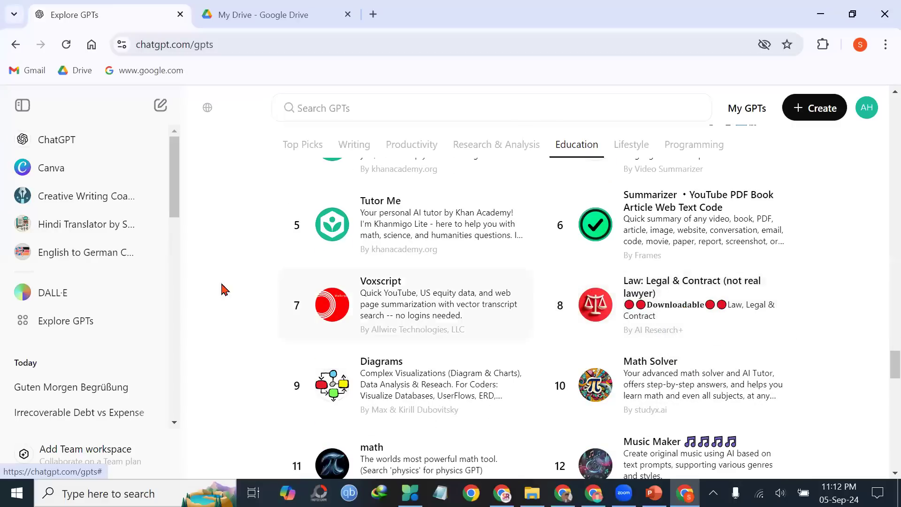
{"action": "scroll", "coordinate": [221, 290], "scroll_direction": "up", "scroll_amount": 6}
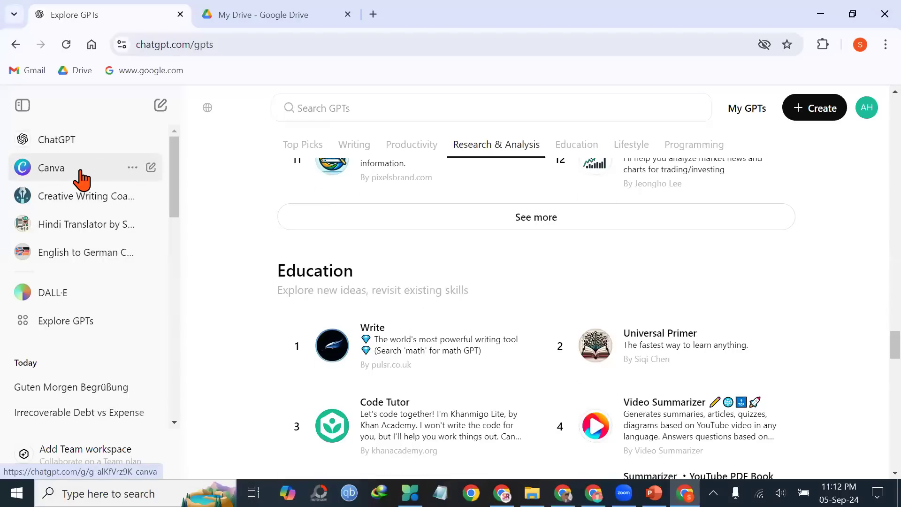
{"action": "left_click", "coordinate": [96, 152]}
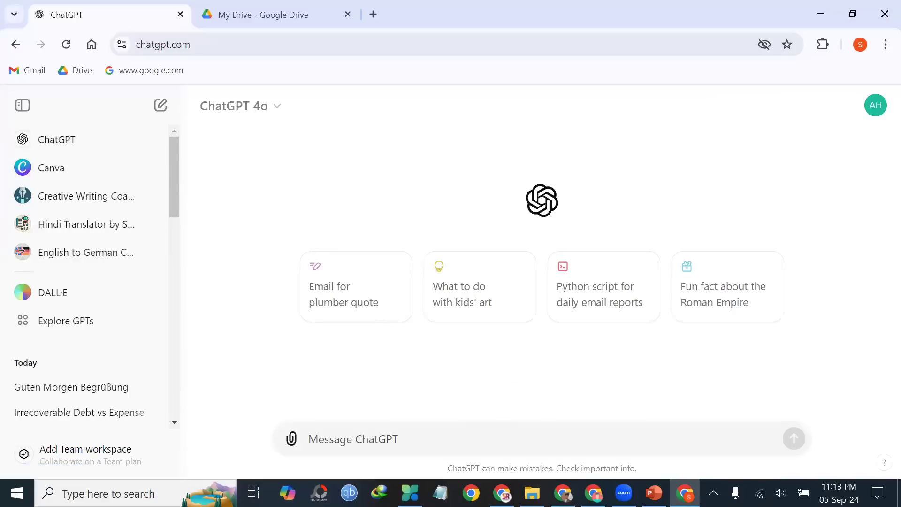
- Switch to the Writebox notes in the other Chrome window and review the ChatGPT and Gemini uses through Custom GPT
{"action": "left_click", "coordinate": [562, 493]}
{"action": "left_click", "coordinate": [593, 493]}
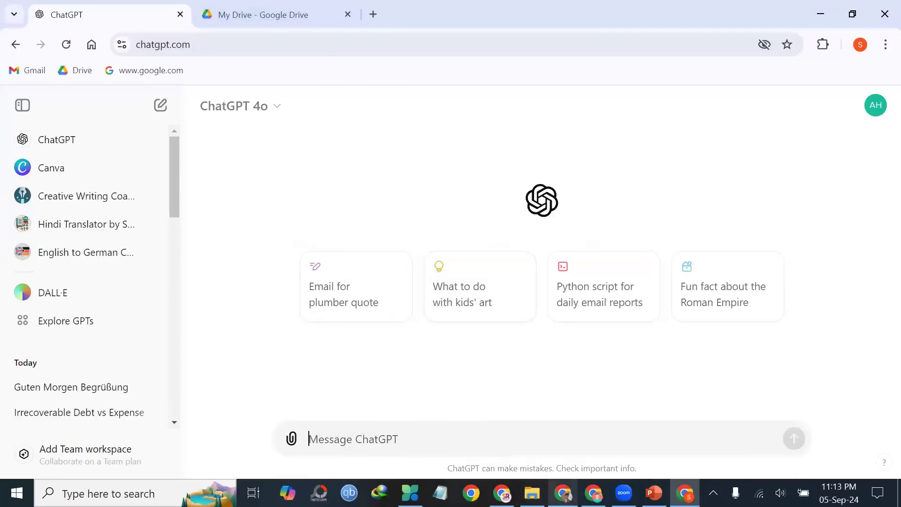
{"action": "left_click", "coordinate": [562, 493]}
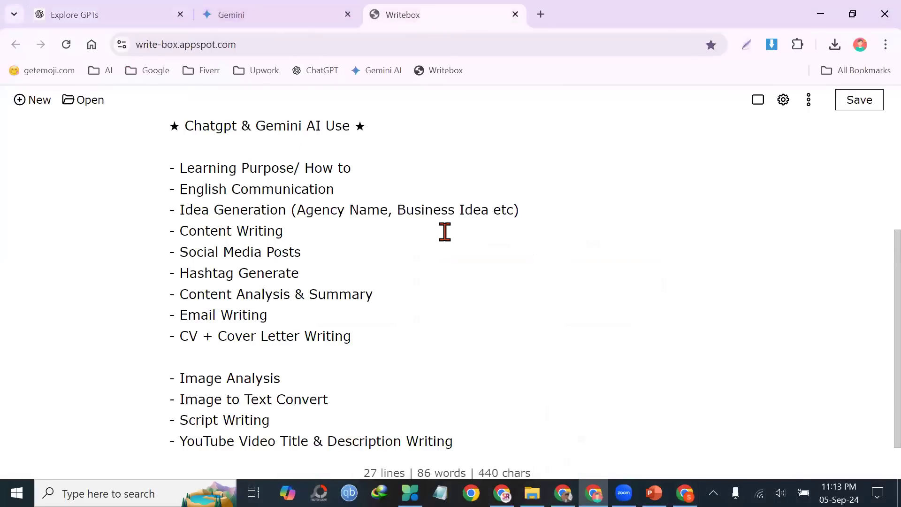
{"action": "scroll", "coordinate": [443, 232], "scroll_direction": "down", "scroll_amount": 1}
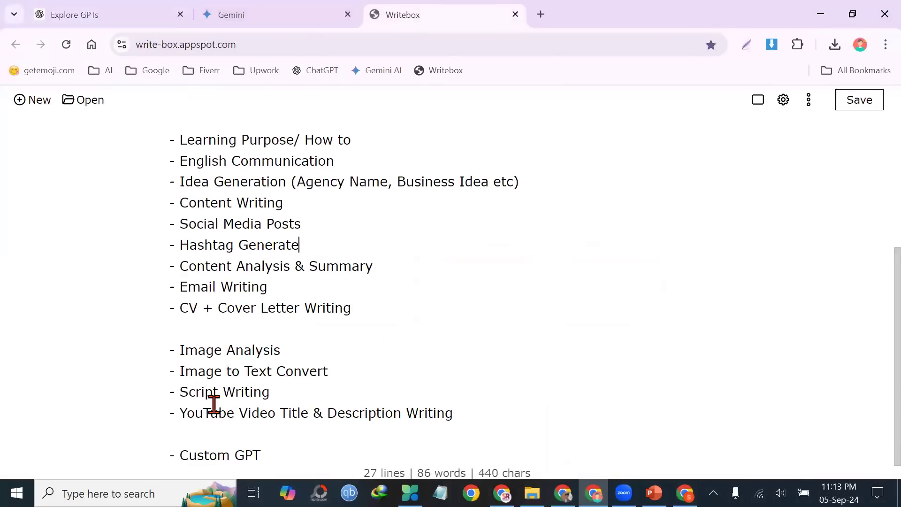
{"action": "scroll", "coordinate": [333, 291], "scroll_direction": "up", "scroll_amount": 5}
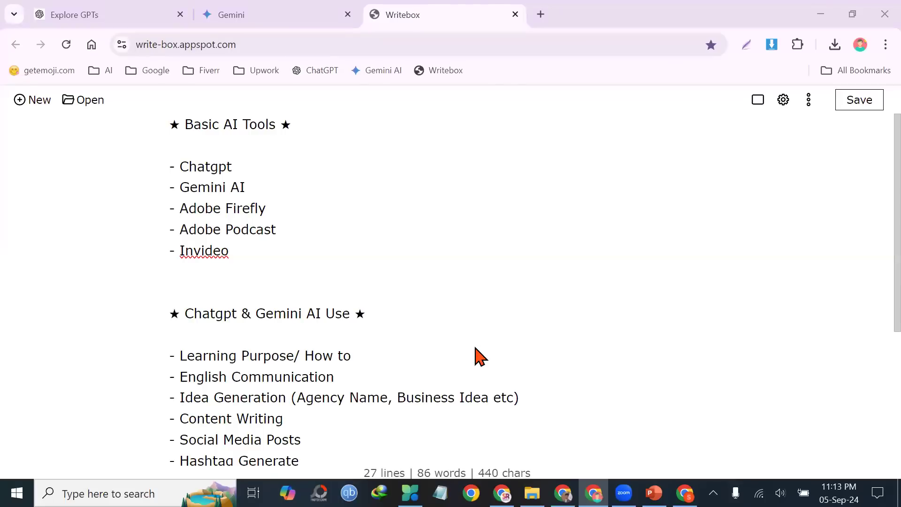
- Highlight the Adobe Firefly, Adobe Podcast and Invideo entries in the Basic AI Tools list, and clear the selection
{"action": "left_click_drag", "start_coordinate": [241, 251], "coordinate": [180, 214]}
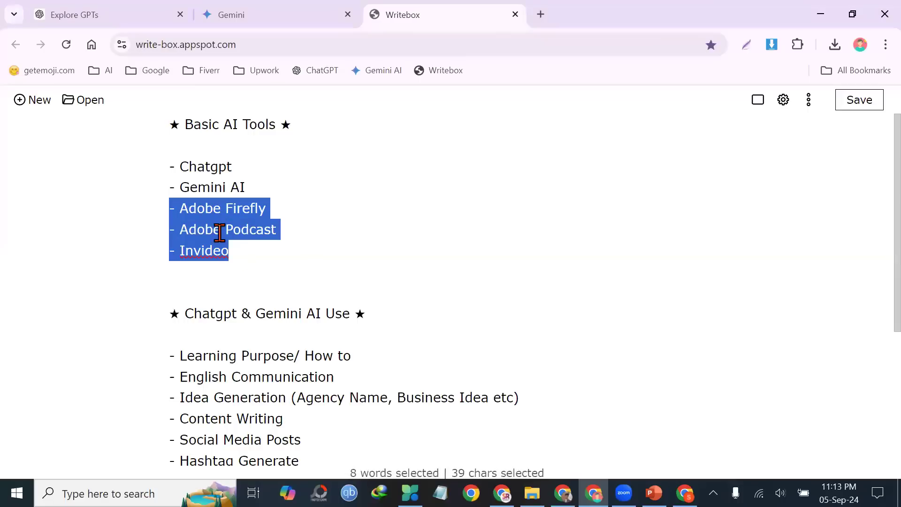
{"action": "left_click", "coordinate": [676, 172]}
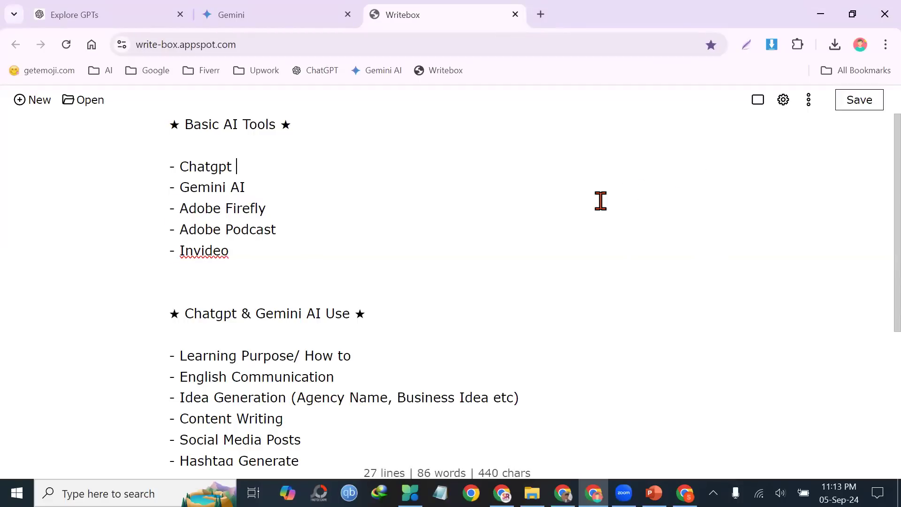
{"action": "left_click", "coordinate": [291, 124]}
- Search Google for "lightshot extension" in a new tab and open the Lightshot (screenshot tool) listing in the Chrome Web Store
{"action": "left_click", "coordinate": [541, 14]}
{"action": "type", "text": "light"}
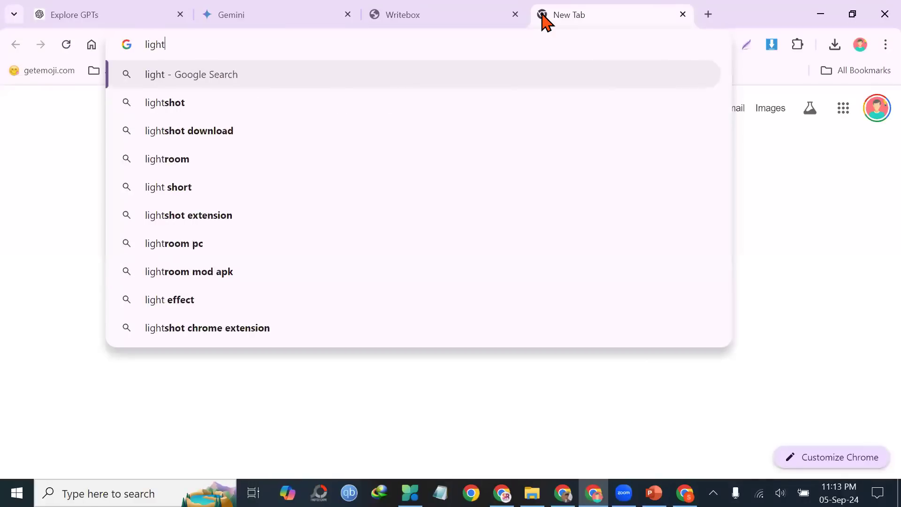
{"action": "type", "text": "shot ext"}
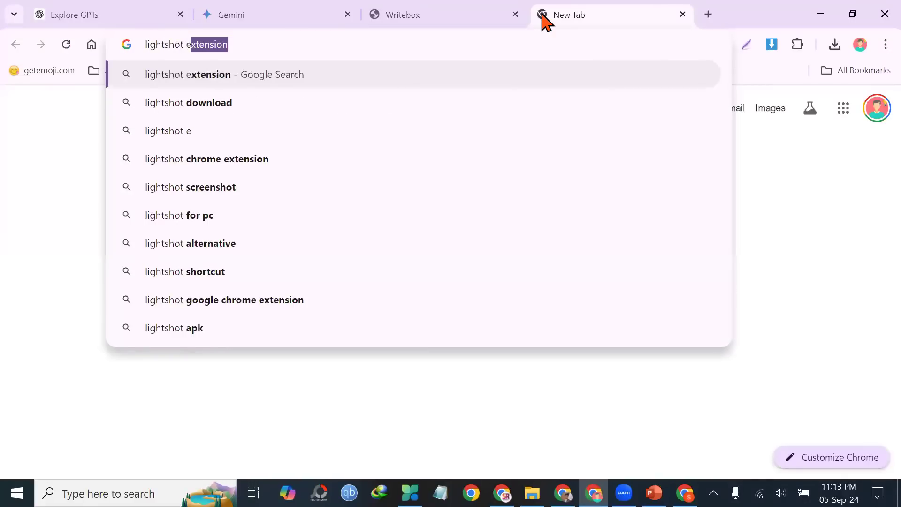
{"action": "type", "text": "ension"}
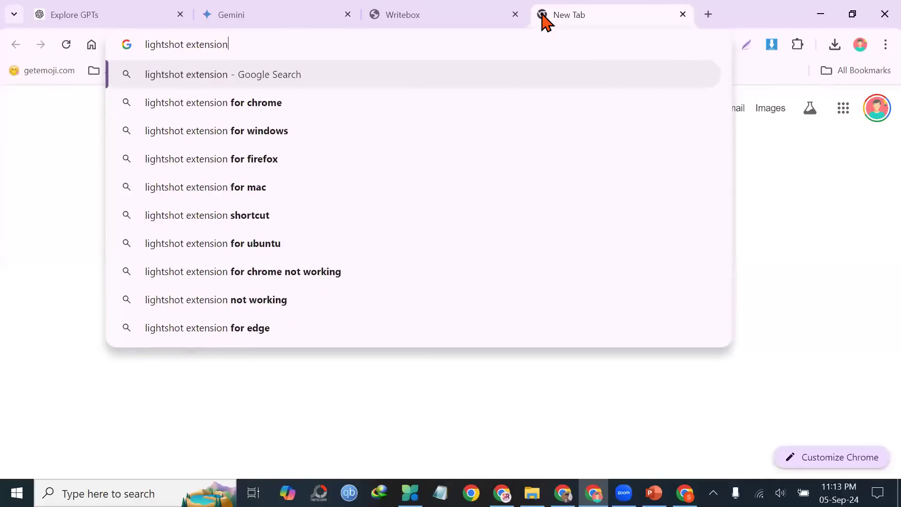
{"action": "key", "text": "Return"}
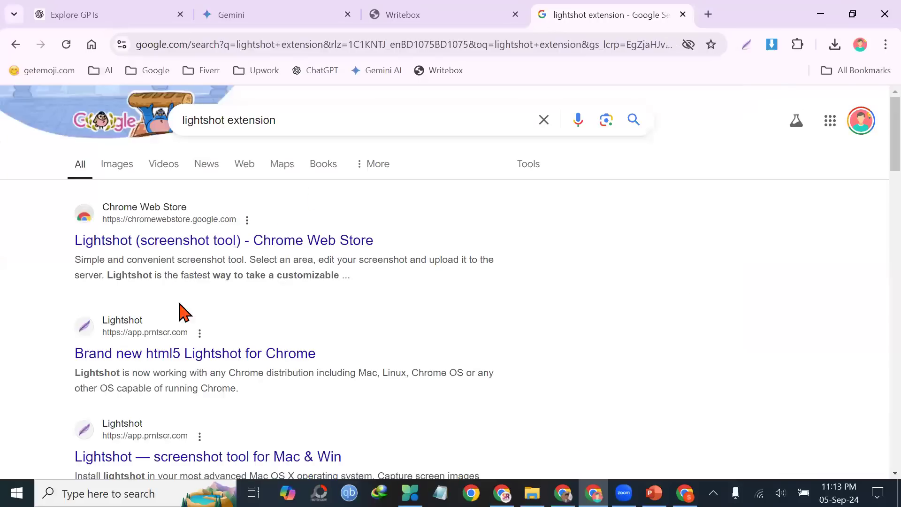
{"action": "left_click", "coordinate": [220, 241]}
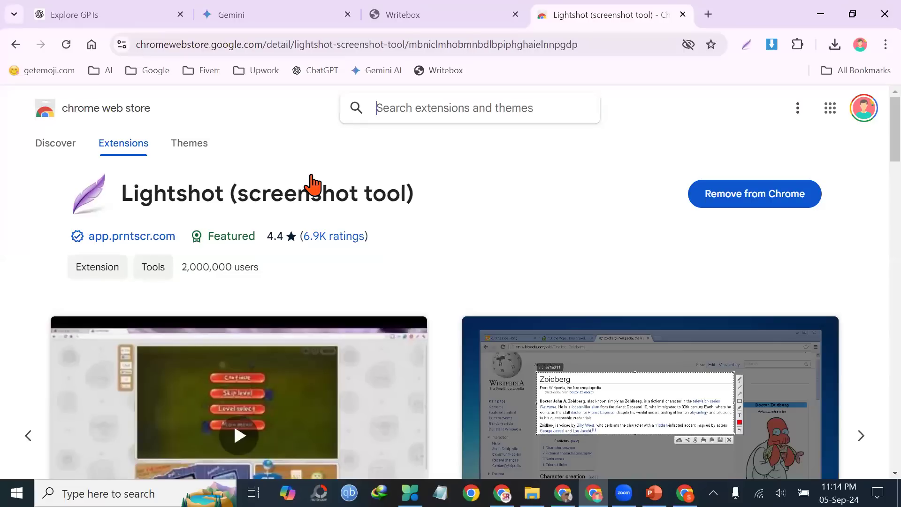
- Review the Basic AI Tools and Chatgpt & Gemini AI Use lists in the Writebox notes, briefly revisiting the Lightshot listing
{"action": "key", "text": "alt+Tab"}
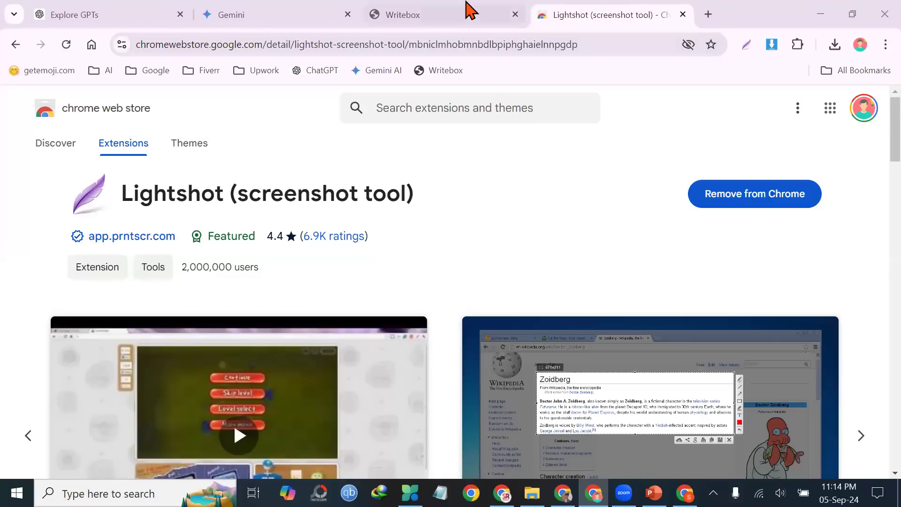
{"action": "left_click", "coordinate": [472, 15]}
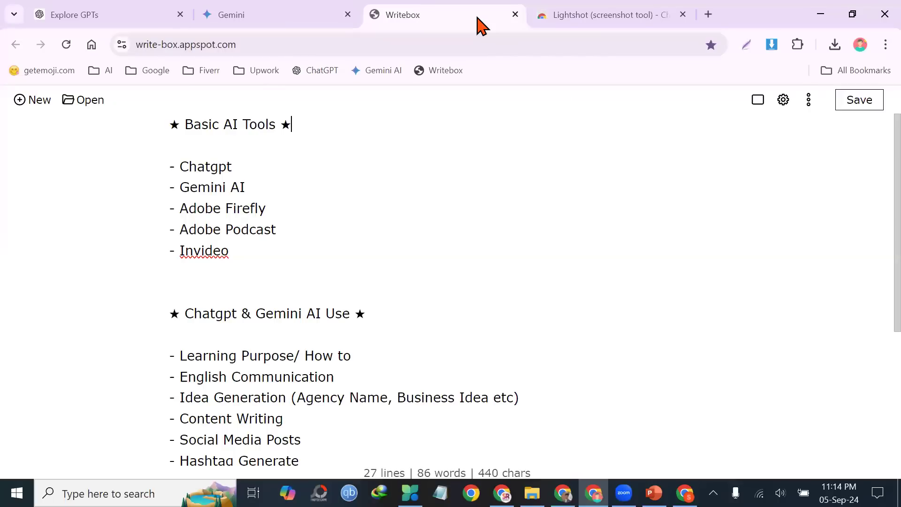
{"action": "scroll", "coordinate": [716, 234], "scroll_direction": "down", "scroll_amount": 4}
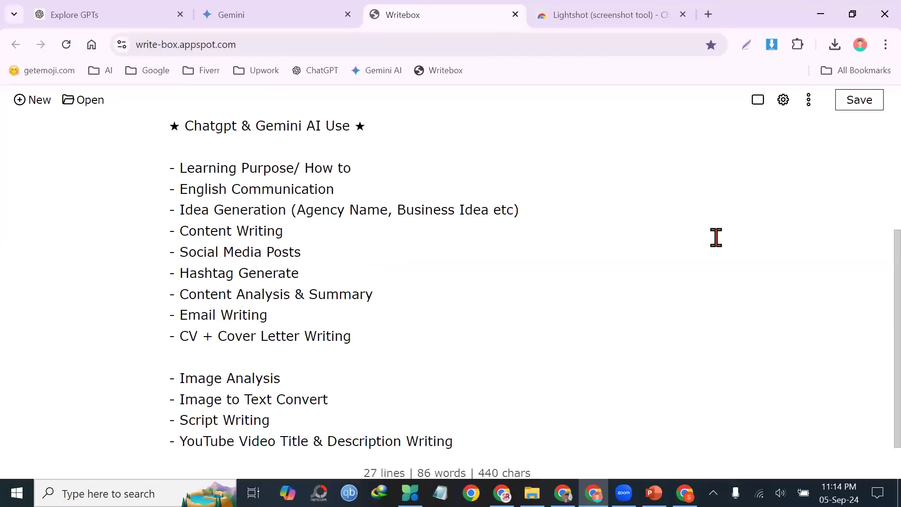
{"action": "scroll", "coordinate": [715, 239], "scroll_direction": "up", "scroll_amount": 4}
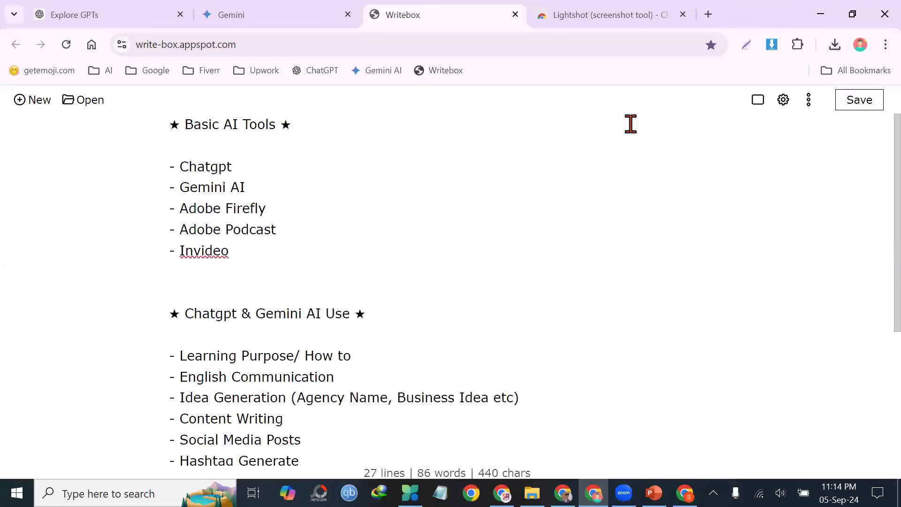
{"action": "left_click", "coordinate": [597, 12]}
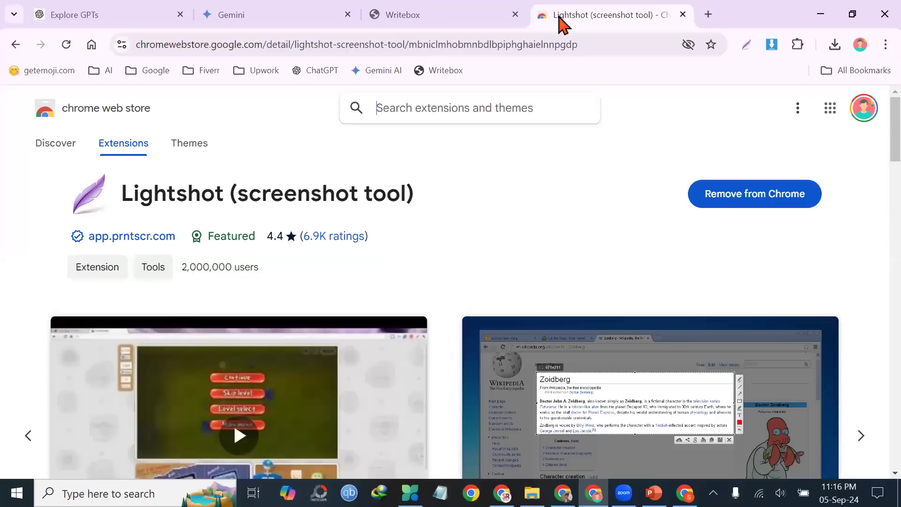
{"action": "left_click", "coordinate": [509, 12]}
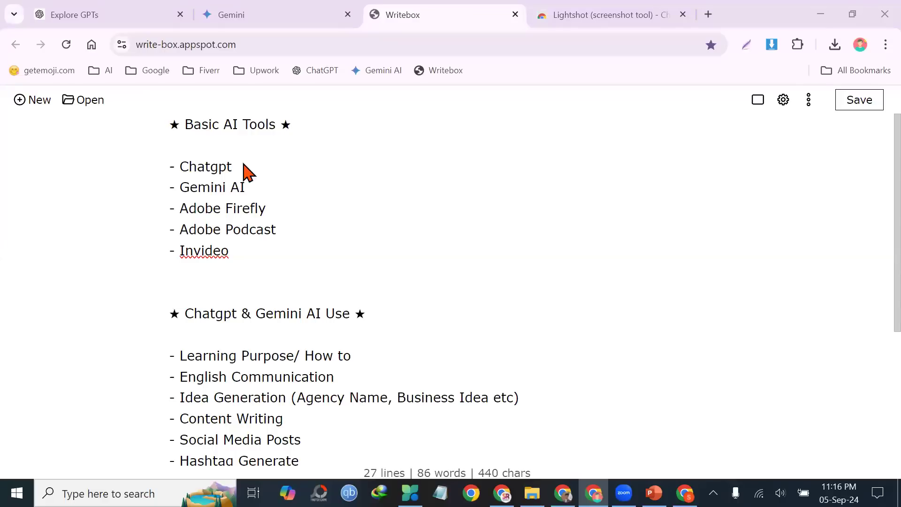
{"action": "scroll", "coordinate": [260, 195], "scroll_direction": "down", "scroll_amount": 4}
{"action": "scroll", "coordinate": [281, 220], "scroll_direction": "down", "scroll_amount": 1}
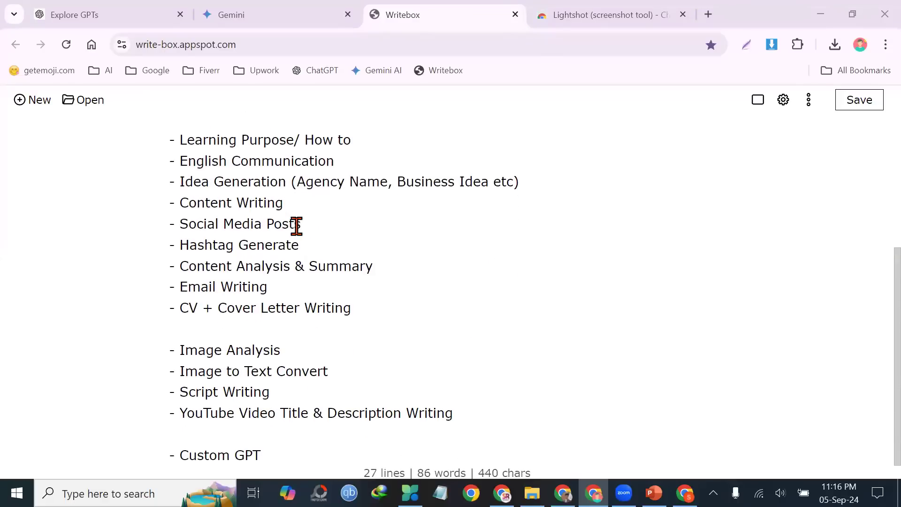
{"action": "scroll", "coordinate": [296, 225], "scroll_direction": "up", "scroll_amount": 5}
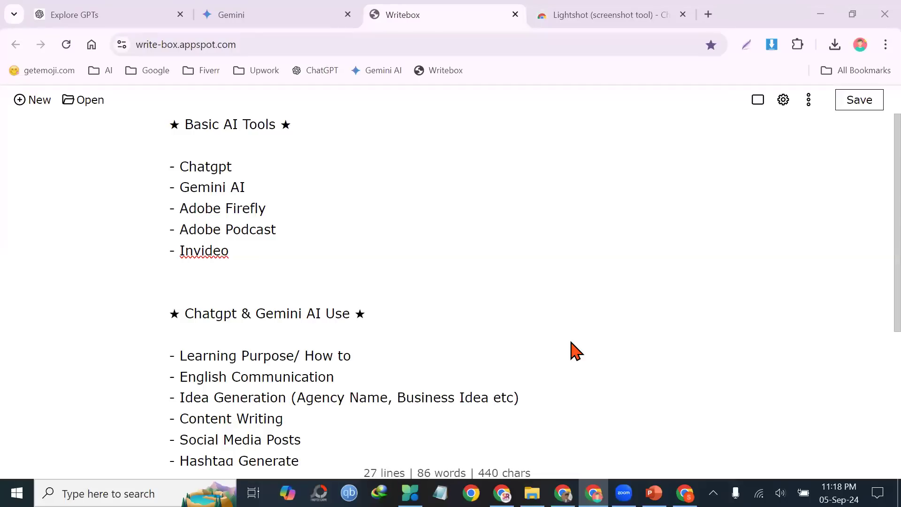
{"action": "left_click", "coordinate": [266, 252]}
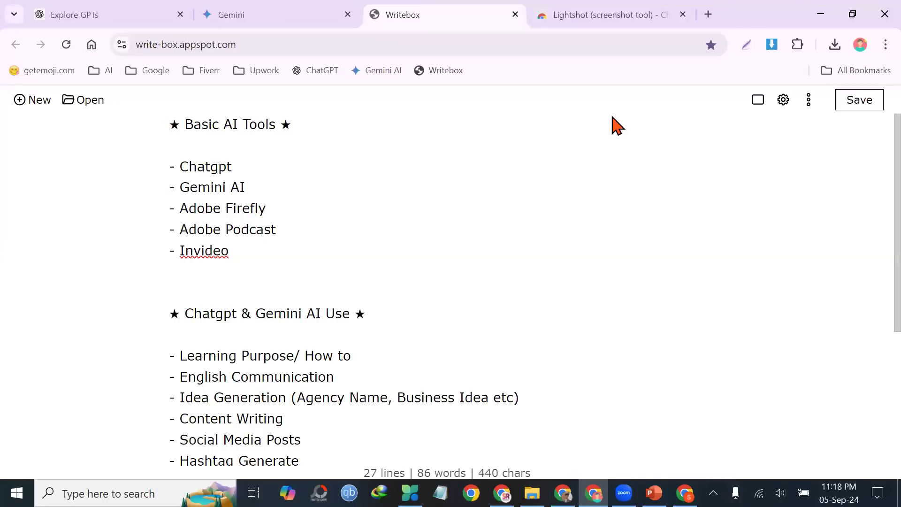
- Close the Lightshot listing and look over the Chatgpt & Gemini AI Use list in the Writebox notes
{"action": "left_click", "coordinate": [682, 15]}
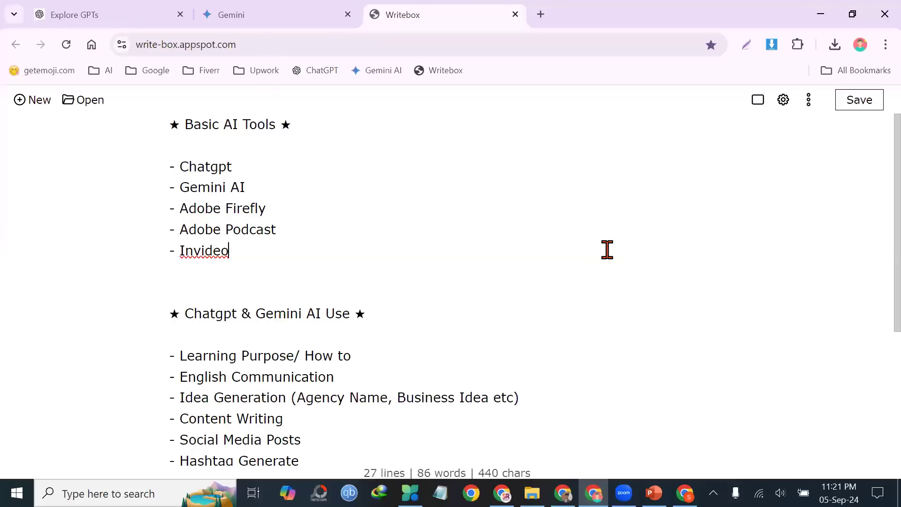
{"action": "scroll", "coordinate": [713, 187], "scroll_direction": "down", "scroll_amount": 5}
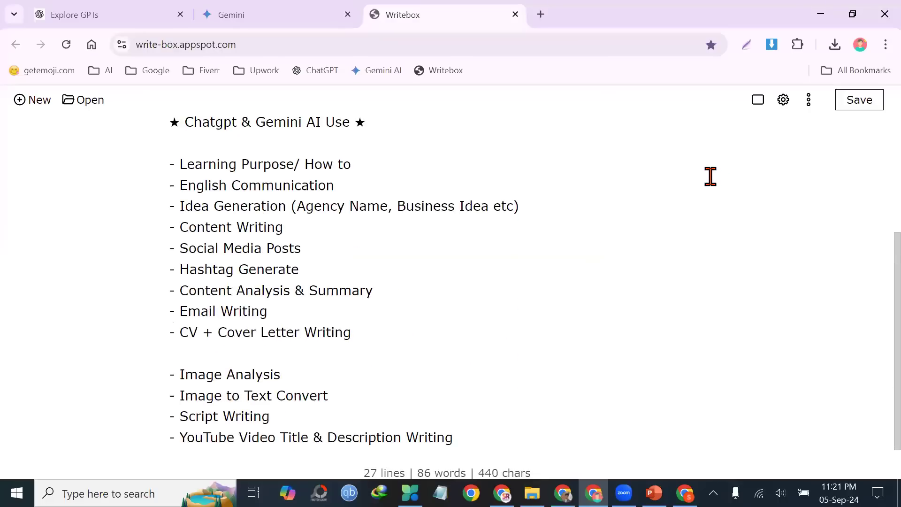
{"action": "scroll", "coordinate": [657, 215], "scroll_direction": "up", "scroll_amount": 2}
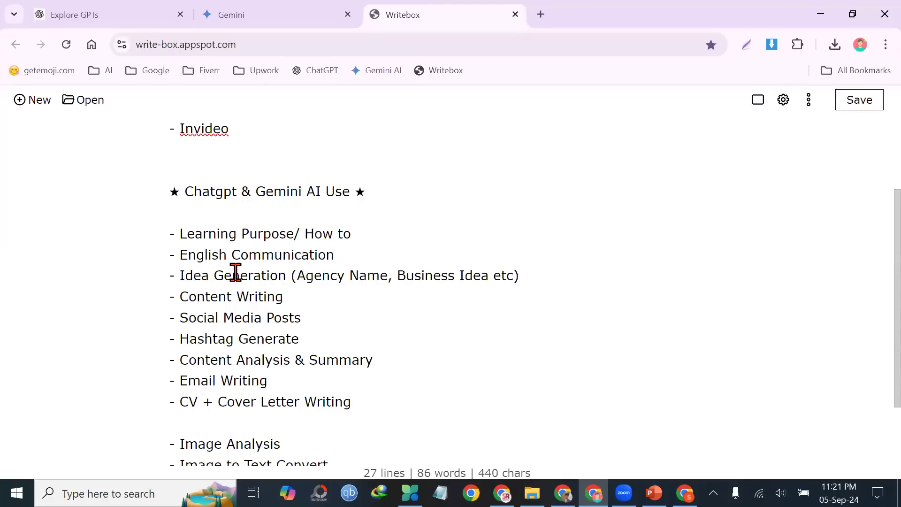
{"action": "scroll", "coordinate": [236, 268], "scroll_direction": "up", "scroll_amount": 3}
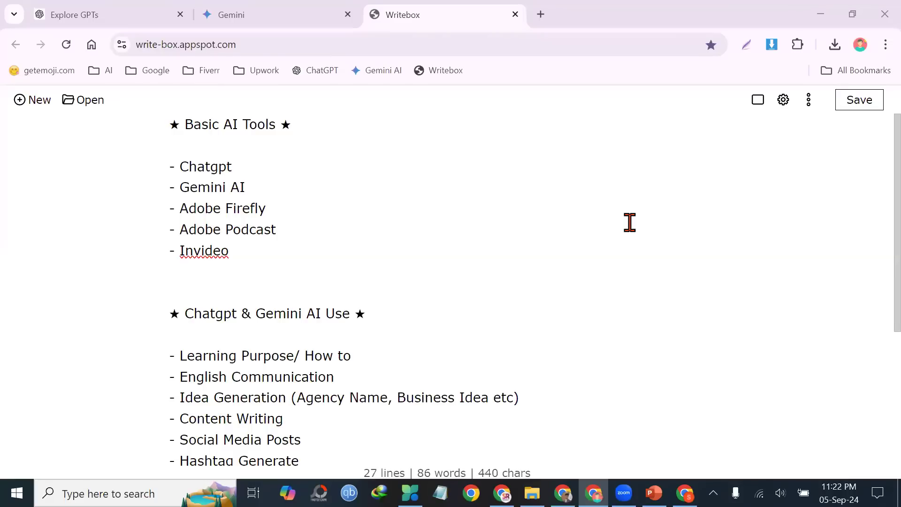
- Search Google for "chatgpt app" in a new tab, view the ChatGPT page on Google Play, and return to the results
{"action": "left_click", "coordinate": [540, 16]}
{"action": "type", "text": "chatg"}
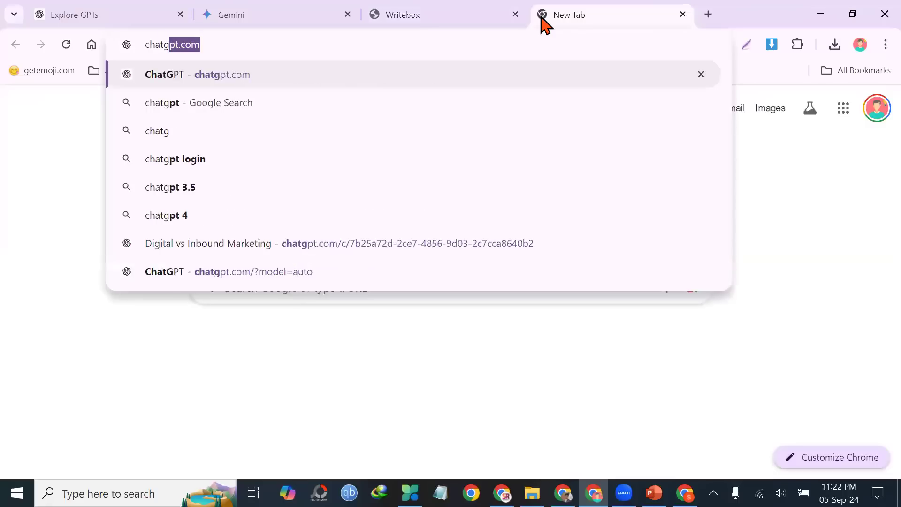
{"action": "type", "text": "pt app"}
{"action": "key", "text": "Return"}
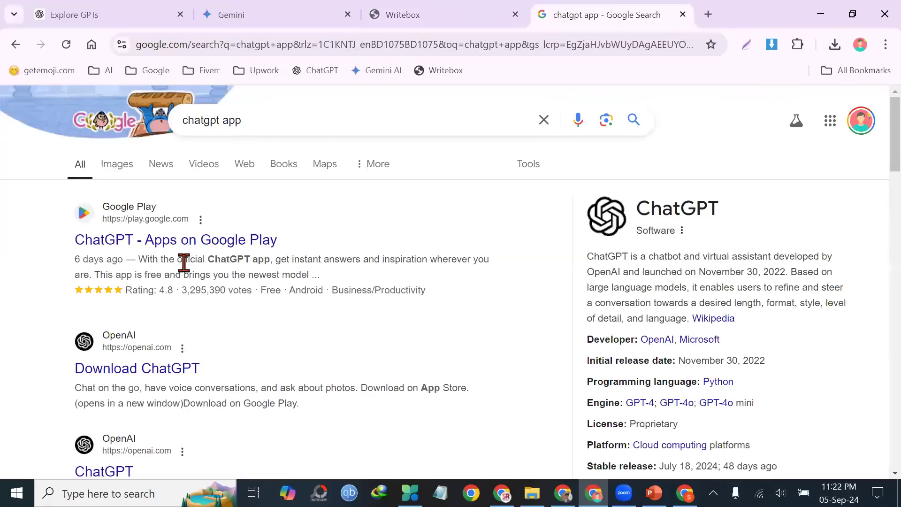
{"action": "left_click", "coordinate": [187, 243]}
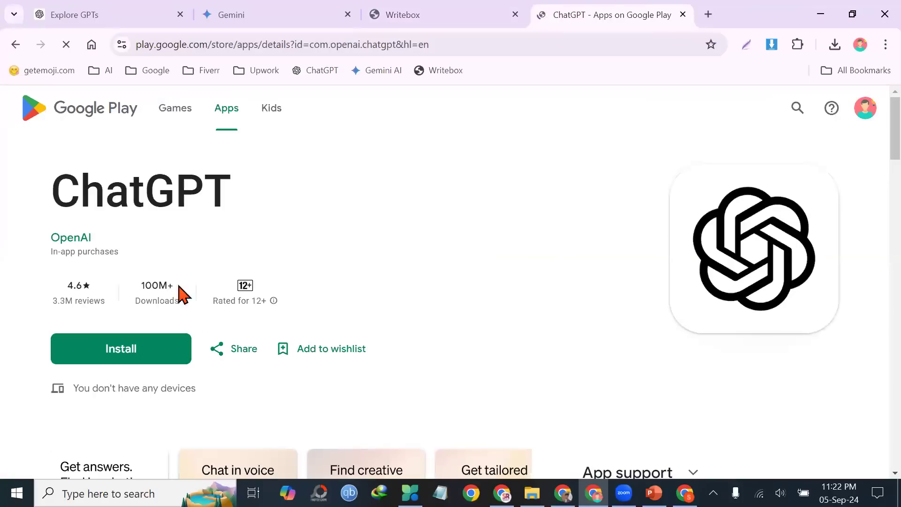
{"action": "left_click", "coordinate": [16, 44]}
- Search Google for the Gemini AI app, view the Google Gemini page on Google Play, and return to the results
{"action": "triple_click", "coordinate": [265, 125]}
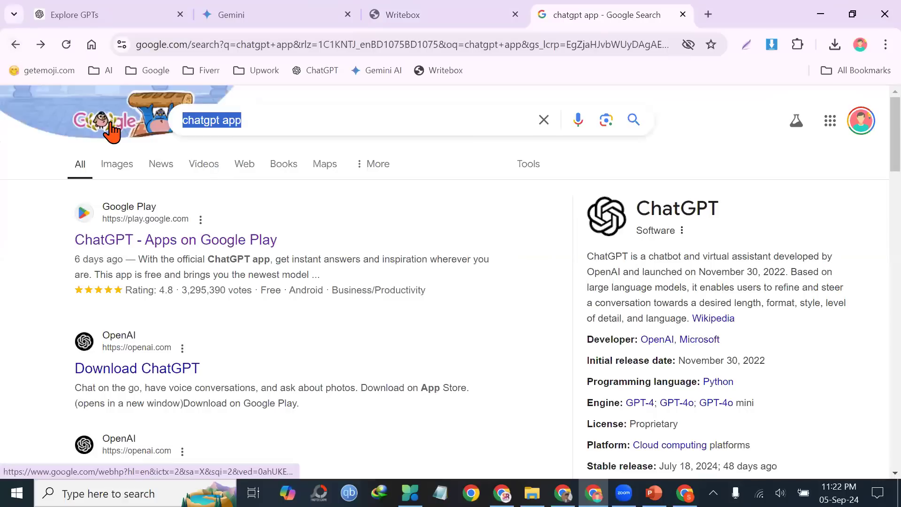
{"action": "type", "text": "gem,ini ai app"}
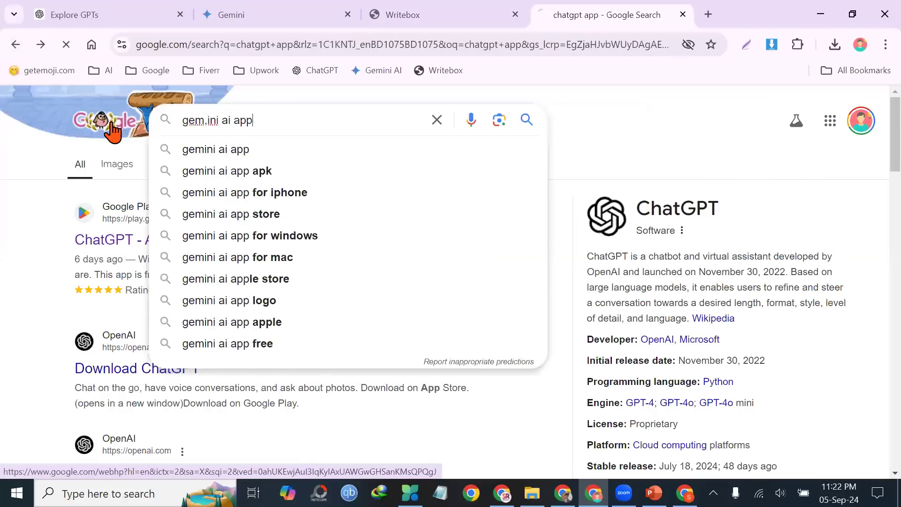
{"action": "key", "text": "Return"}
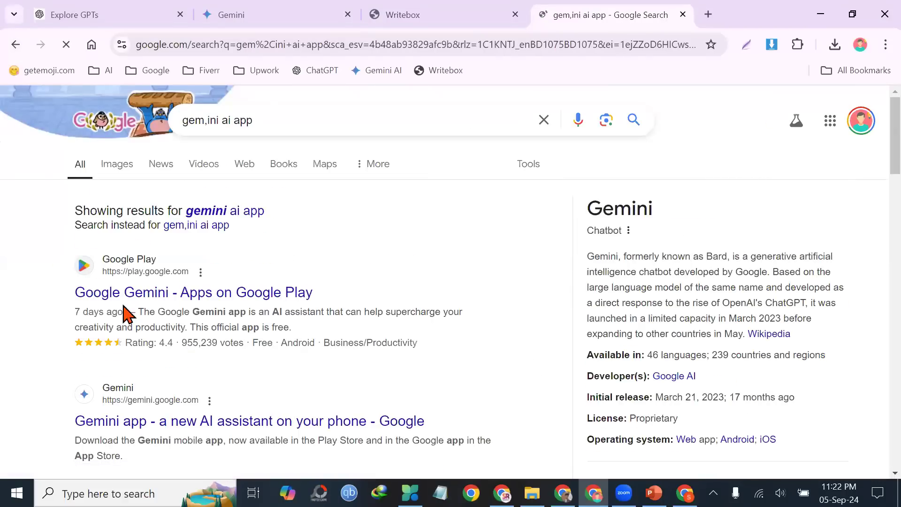
{"action": "left_click", "coordinate": [131, 294]}
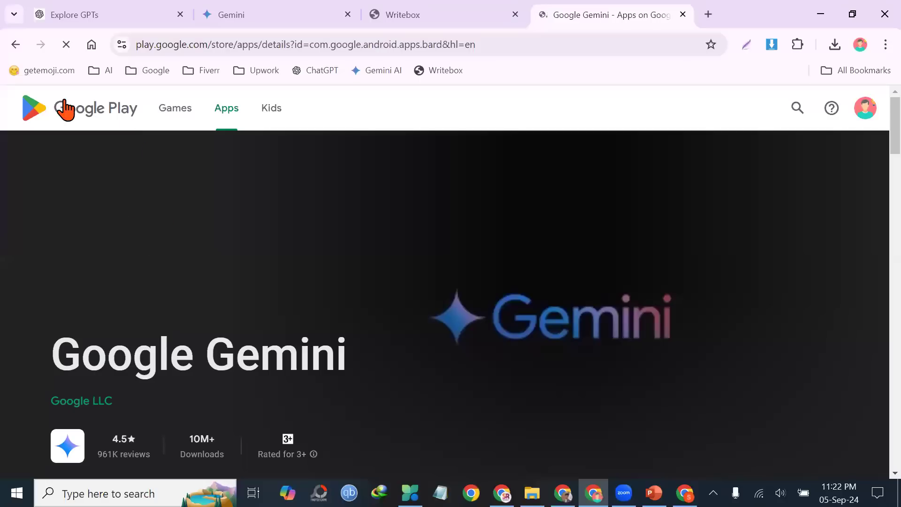
{"action": "scroll", "coordinate": [150, 273], "scroll_direction": "down", "scroll_amount": 2}
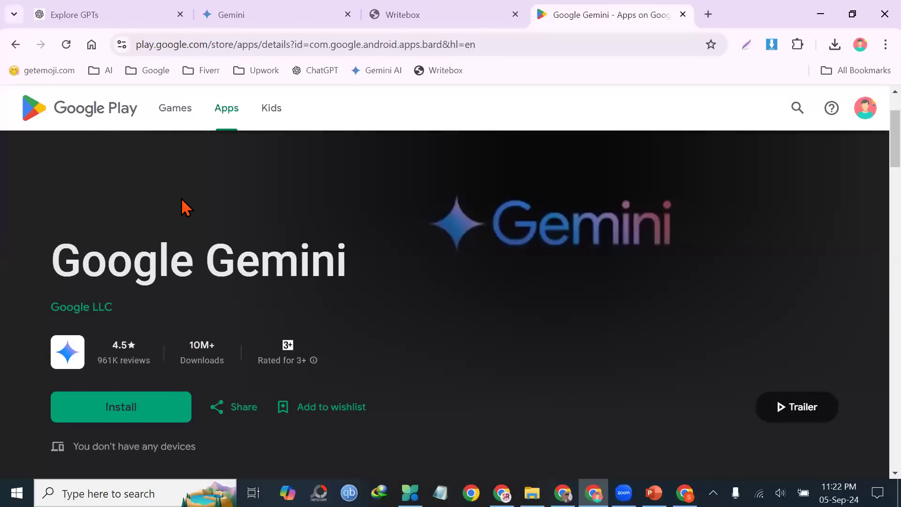
{"action": "left_click", "coordinate": [15, 45]}
- Show the open ChatGPT Explore GPTs and Gemini pages, and return to the Chatgpt & Gemini AI Use list in Writebox
{"action": "left_click", "coordinate": [446, 10]}
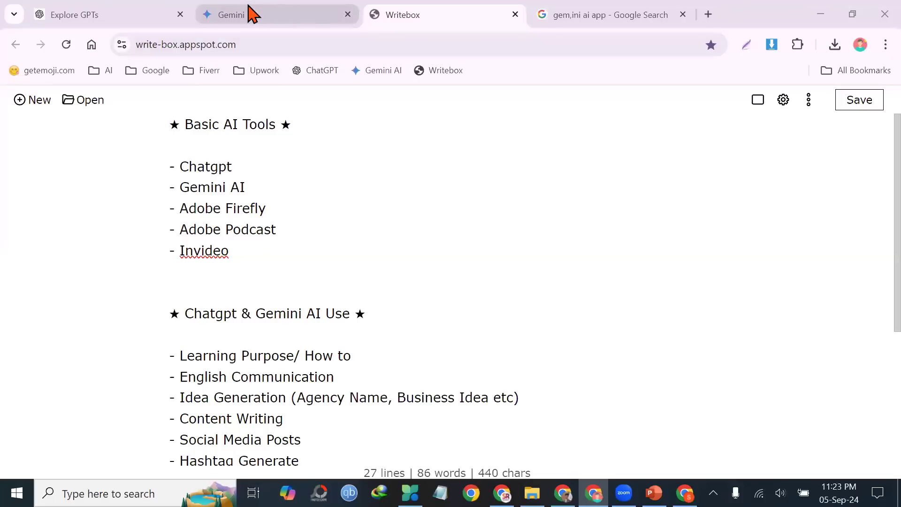
{"action": "left_click", "coordinate": [102, 8]}
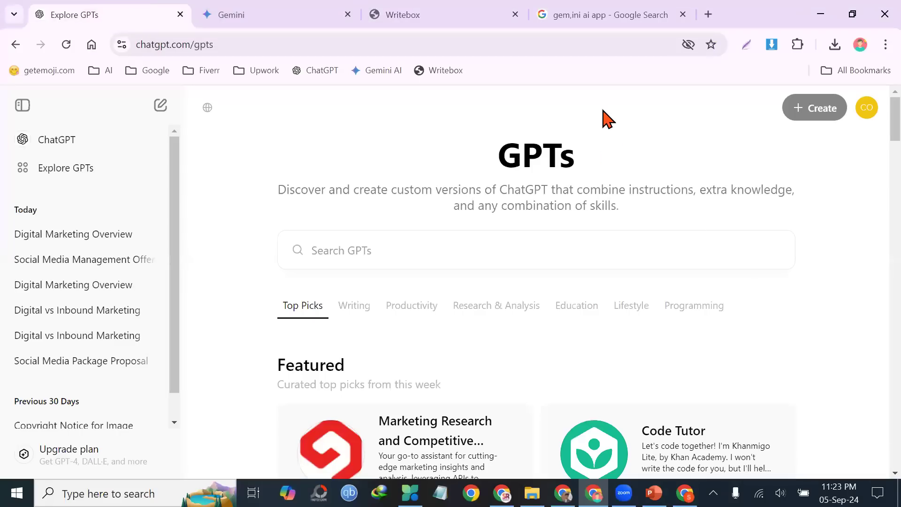
{"action": "left_click", "coordinate": [455, 13]}
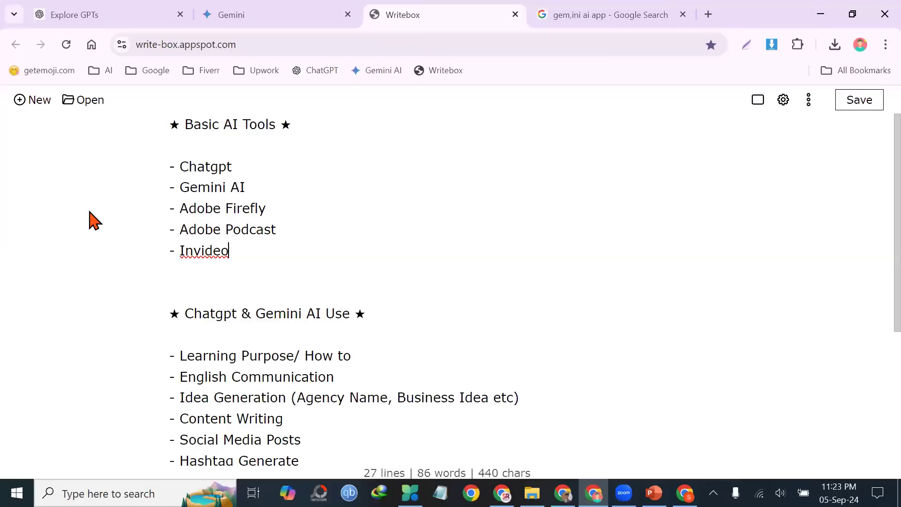
{"action": "left_click", "coordinate": [288, 11]}
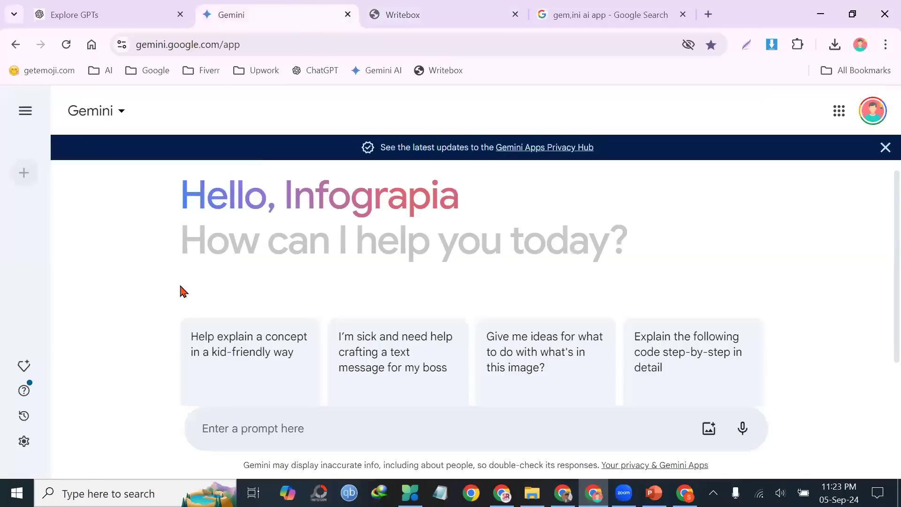
{"action": "left_click", "coordinate": [70, 15]}
{"action": "left_click", "coordinate": [454, 11]}
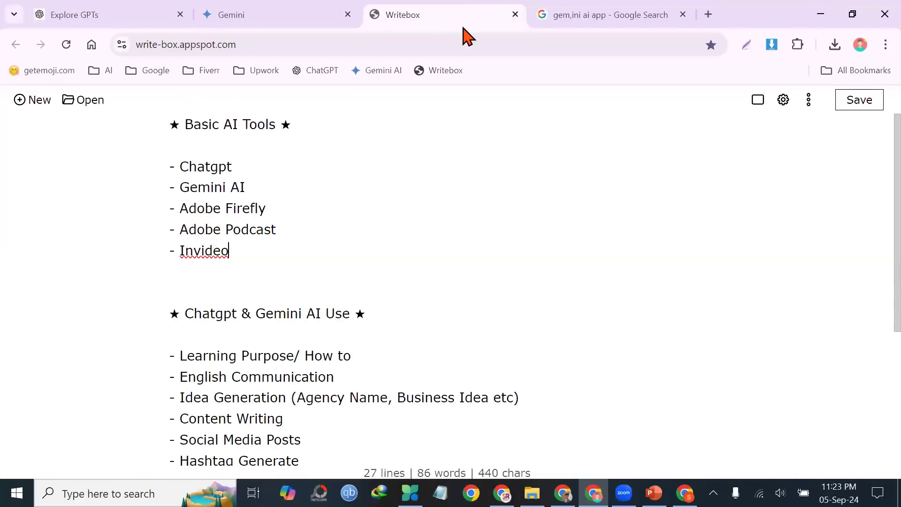
{"action": "scroll", "coordinate": [692, 249], "scroll_direction": "down", "scroll_amount": 4}
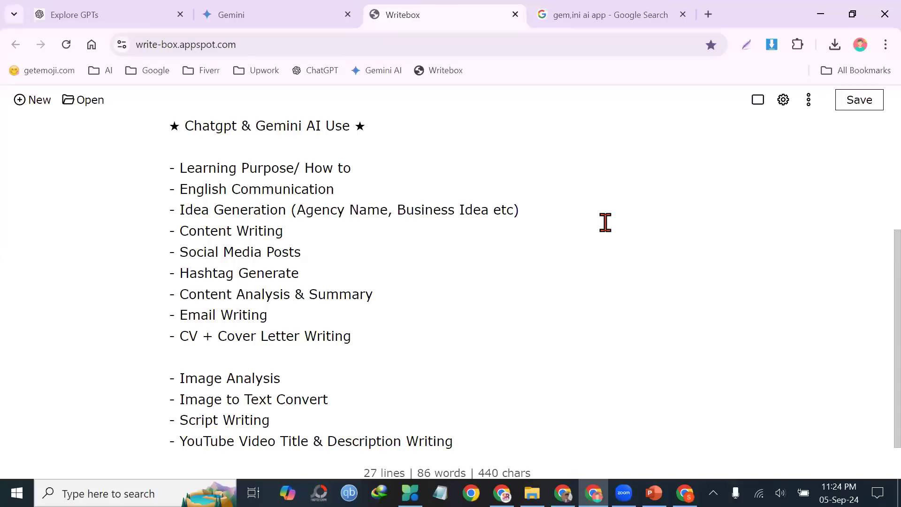
- Replace the Gemini app query in the open Google search with "plagarism checker" and run the search
{"action": "left_click", "coordinate": [604, 11]}
{"action": "left_click_drag", "start_coordinate": [255, 121], "coordinate": [163, 132]}
{"action": "type", "text": "plagarism "}
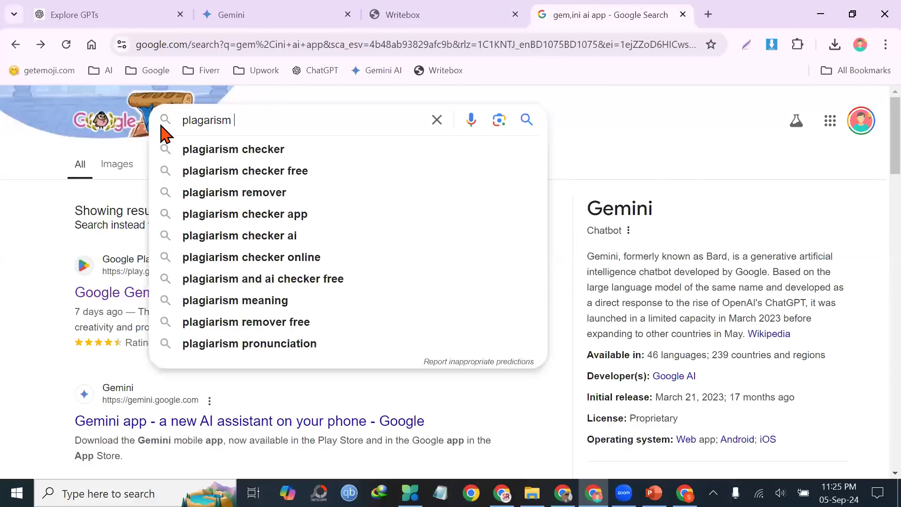
{"action": "type", "text": "checker"}
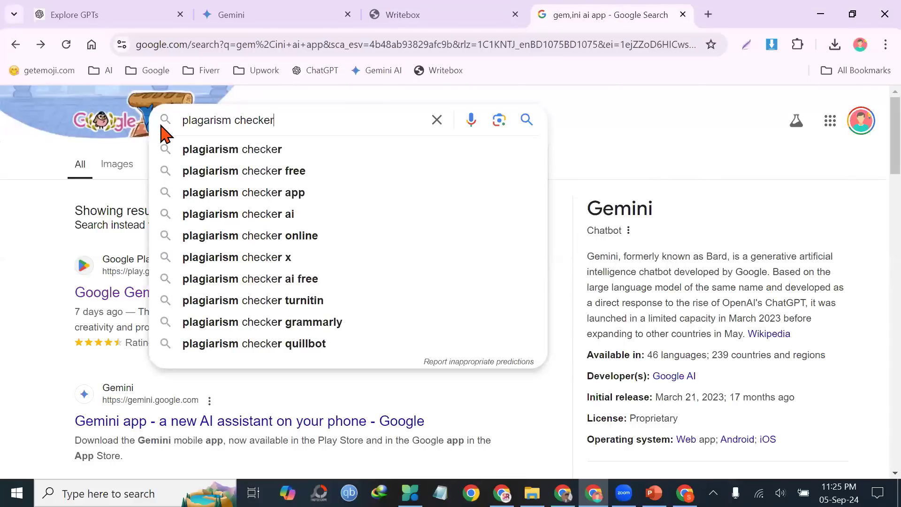
{"action": "key", "text": "Return"}
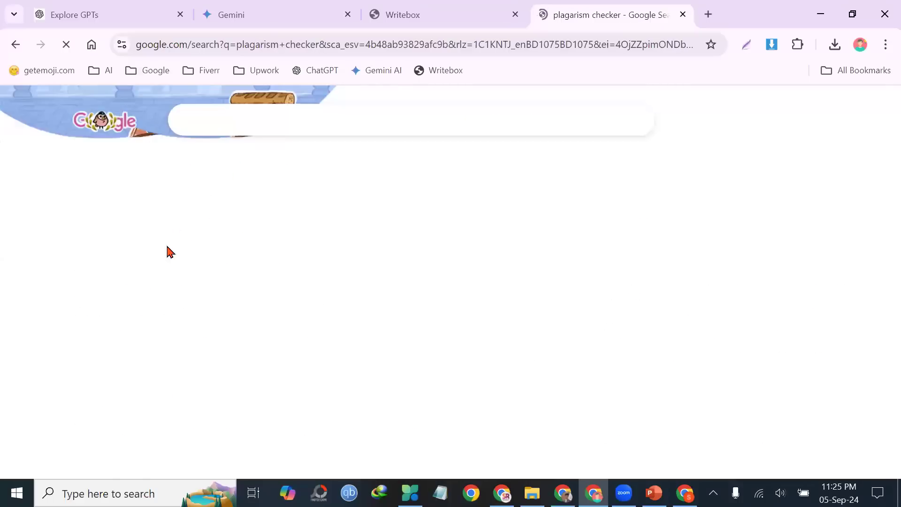
- Find Grammarly's Plagiarism Checker among the search results and open it
{"action": "scroll", "coordinate": [146, 333], "scroll_direction": "down", "scroll_amount": 5}
{"action": "scroll", "coordinate": [143, 330], "scroll_direction": "down", "scroll_amount": 2}
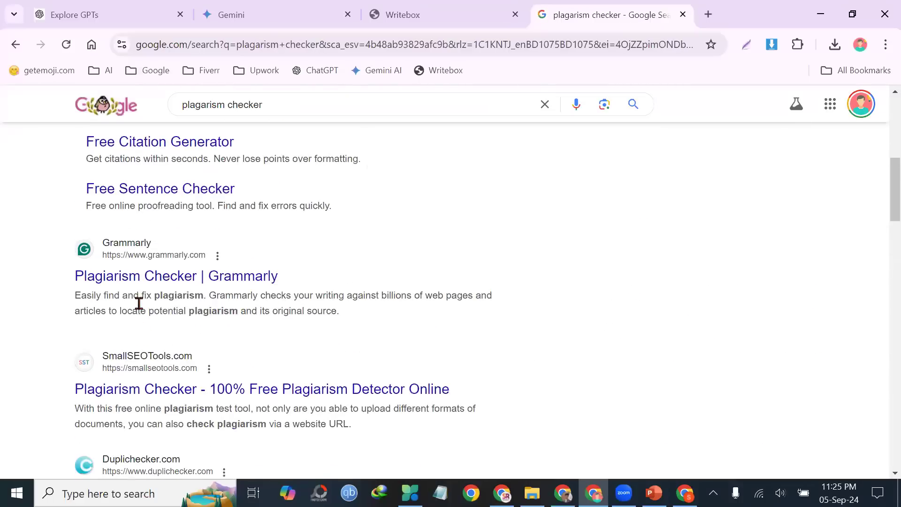
{"action": "left_click", "coordinate": [157, 279]}
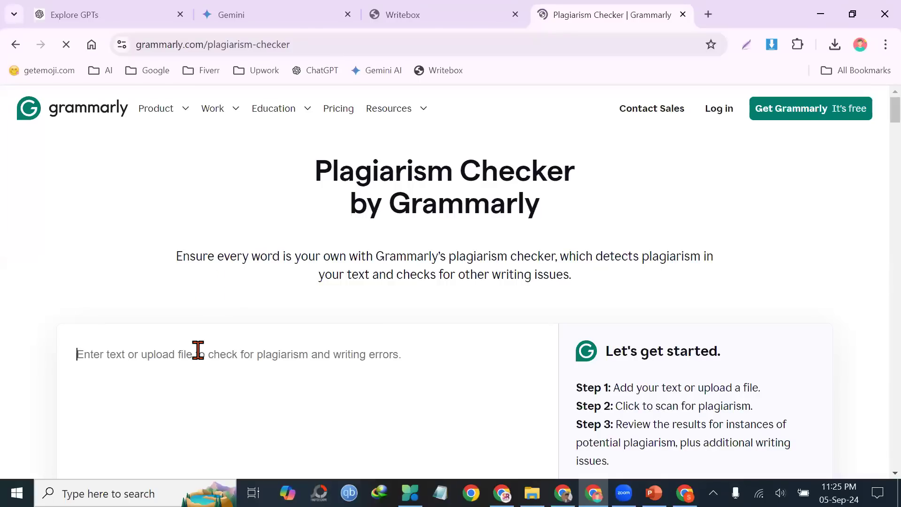
{"action": "left_click", "coordinate": [189, 348]}
{"action": "type", "text": "https://chatgpt.com/g/g-fdmGOKTJa-english-to-german-converter-by-shaiek-ahmed"}
{"action": "key", "text": "ctrl+z"}
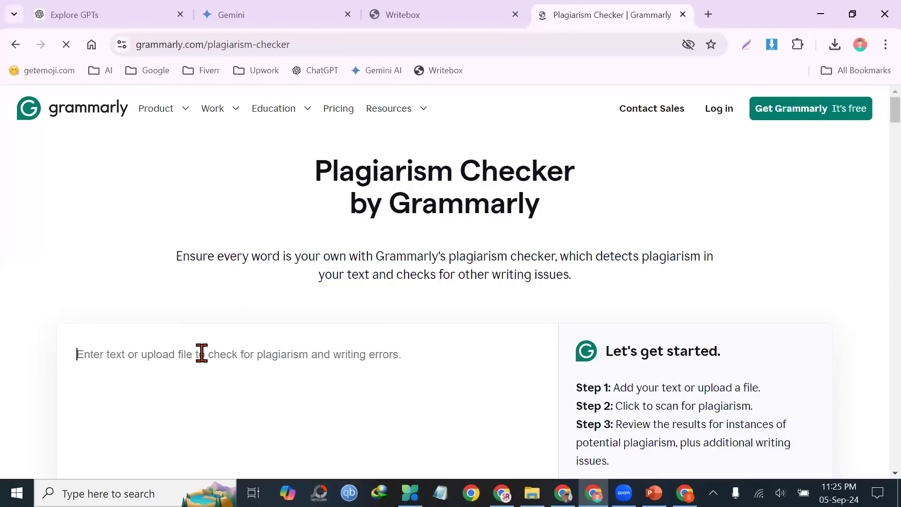
- Look over the Grammarly plagiarism checker's text area and instructions, and close its tab
{"action": "scroll", "coordinate": [593, 307], "scroll_direction": "down", "scroll_amount": 2}
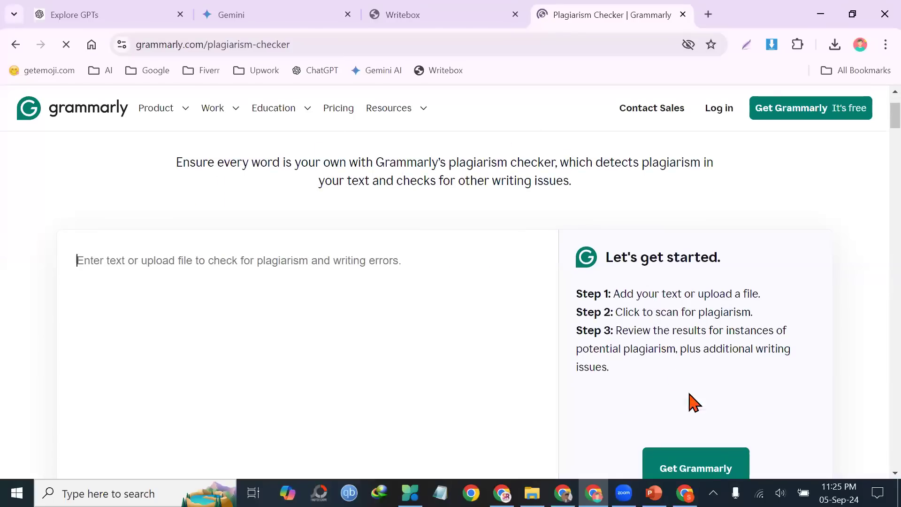
{"action": "scroll", "coordinate": [598, 225], "scroll_direction": "down", "scroll_amount": 2}
{"action": "scroll", "coordinate": [320, 283], "scroll_direction": "up", "scroll_amount": 2}
{"action": "left_click", "coordinate": [683, 15]}
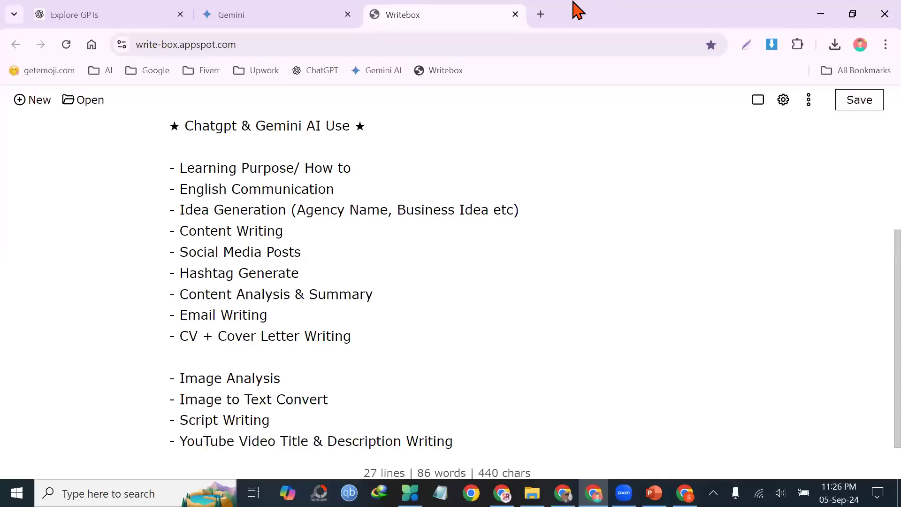
- Search Google for "sr drea mit" in a new tab and open the SR DREAM IT website
{"action": "left_click", "coordinate": [542, 15]}
{"action": "type", "text": "sr "}
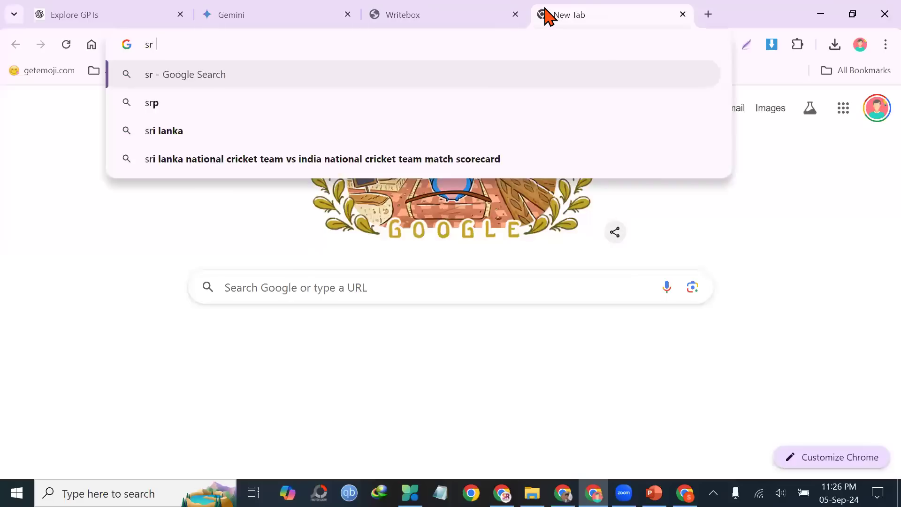
{"action": "type", "text": "drea mit"}
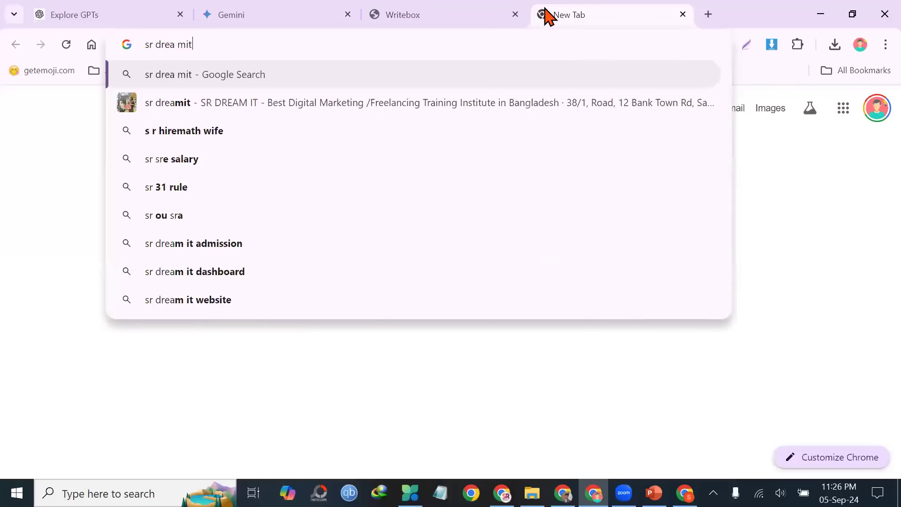
{"action": "key", "text": "Return"}
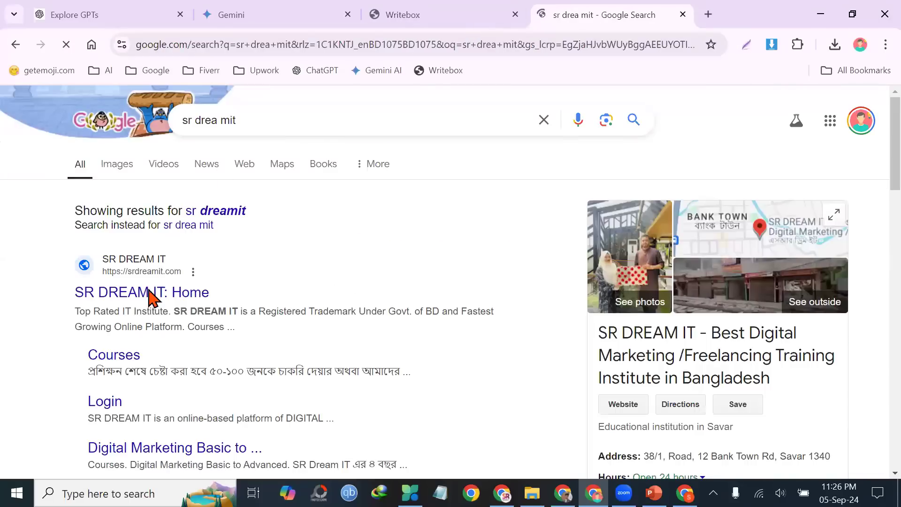
{"action": "left_click", "coordinate": [124, 362]}
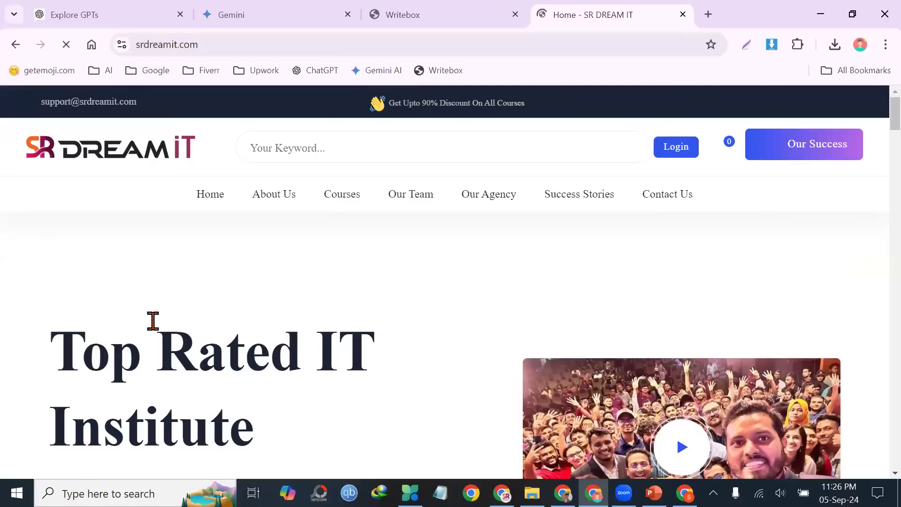
- Go to the site's course list and open the Freelancing Bundle Pack course
{"action": "left_click", "coordinate": [337, 196]}
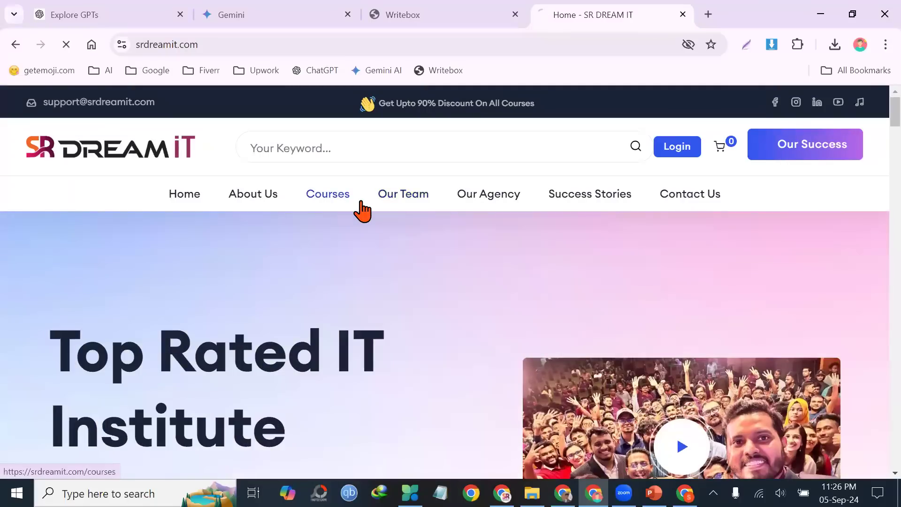
{"action": "scroll", "coordinate": [335, 281], "scroll_direction": "down", "scroll_amount": 5}
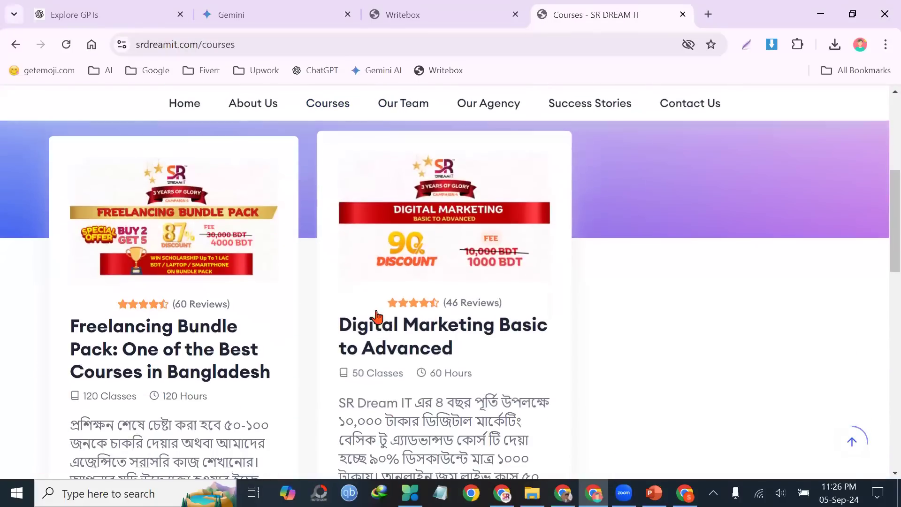
{"action": "left_click", "coordinate": [136, 335]}
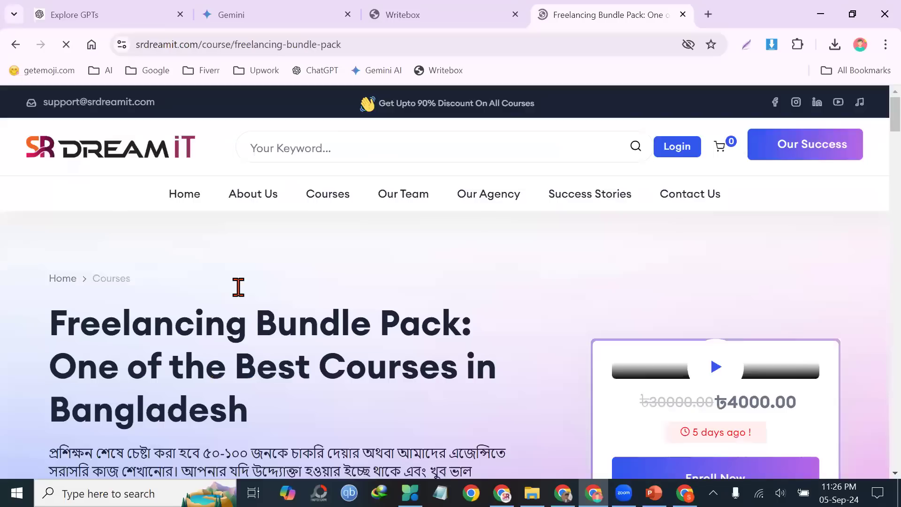
- Examine the Freelancing Bundle Pack's course content, overview details and bundle outline link, and return to the start of the page
{"action": "scroll", "coordinate": [238, 287], "scroll_direction": "down", "scroll_amount": 5}
{"action": "scroll", "coordinate": [239, 287], "scroll_direction": "down", "scroll_amount": 5}
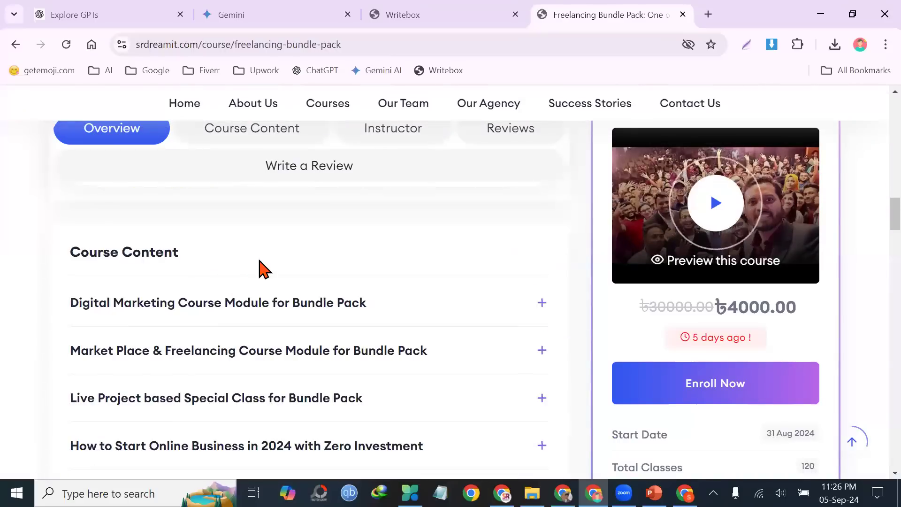
{"action": "left_click", "coordinate": [223, 271]}
{"action": "scroll", "coordinate": [358, 305], "scroll_direction": "down", "scroll_amount": 6}
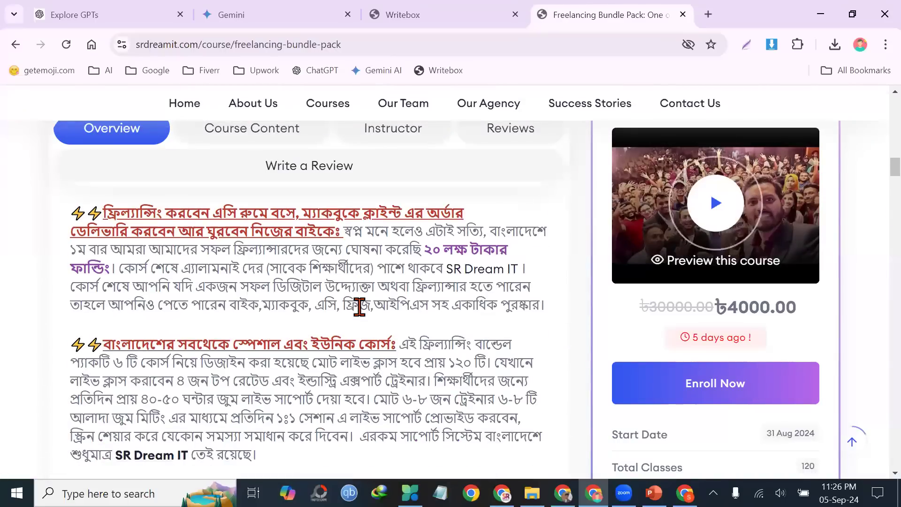
{"action": "scroll", "coordinate": [399, 294], "scroll_direction": "down", "scroll_amount": 5}
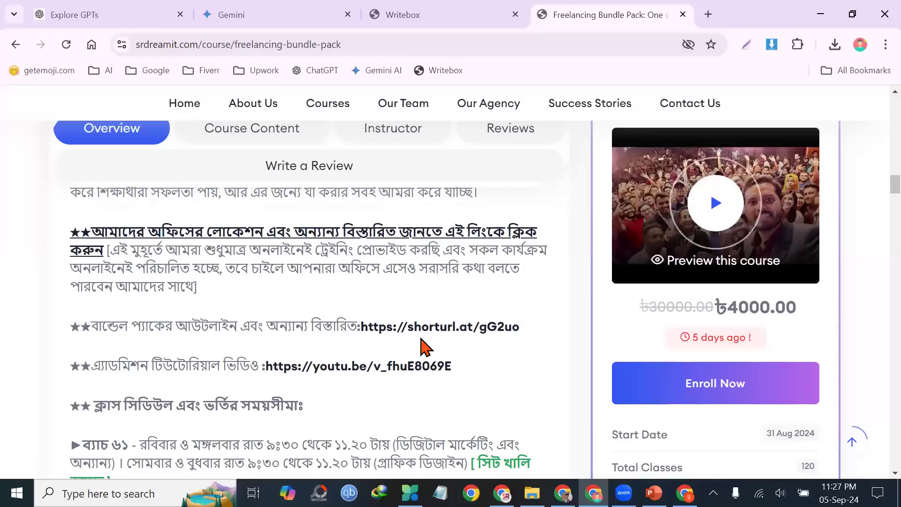
{"action": "left_click_drag", "start_coordinate": [128, 324], "coordinate": [532, 287]}
{"action": "left_click", "coordinate": [534, 287]}
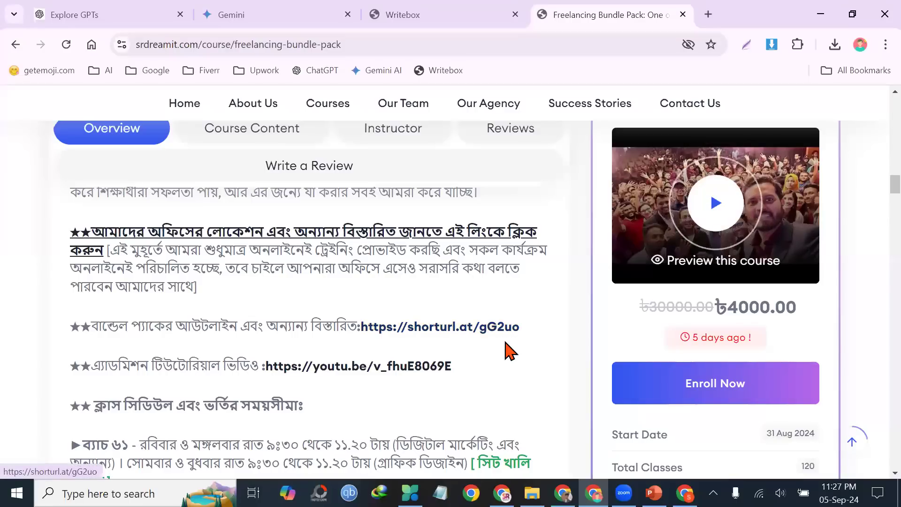
{"action": "scroll", "coordinate": [488, 343], "scroll_direction": "up", "scroll_amount": 6}
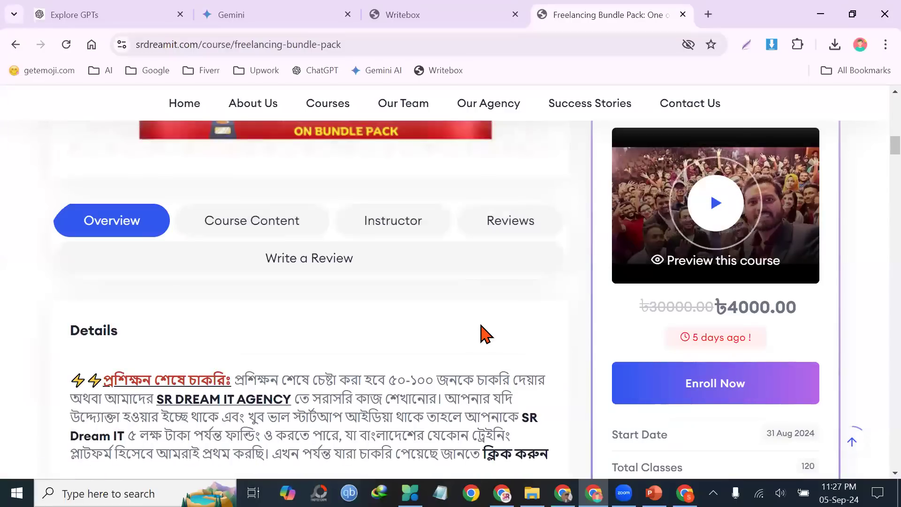
{"action": "scroll", "coordinate": [486, 333], "scroll_direction": "up", "scroll_amount": 10}
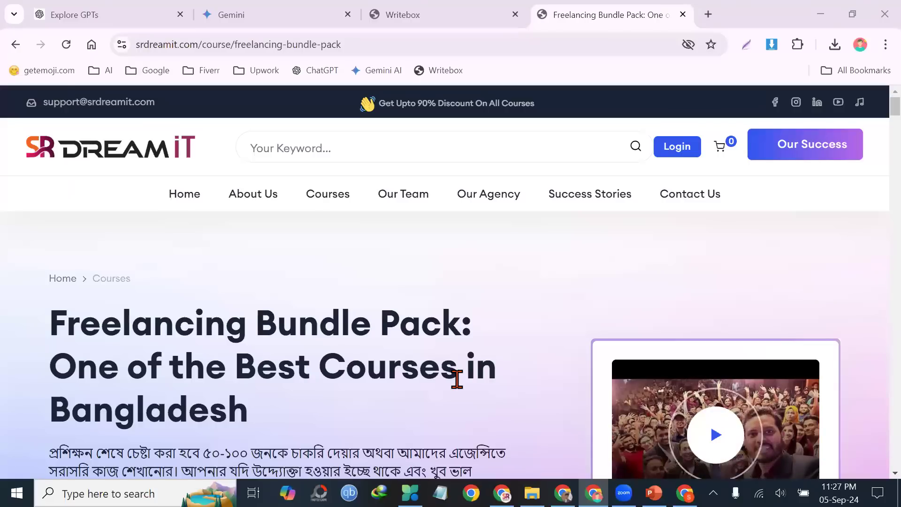
- Locate the bundle pack outline and admission tutorial video lines in the course overview and highlight the outline line
{"action": "scroll", "coordinate": [235, 255], "scroll_direction": "down", "scroll_amount": 5}
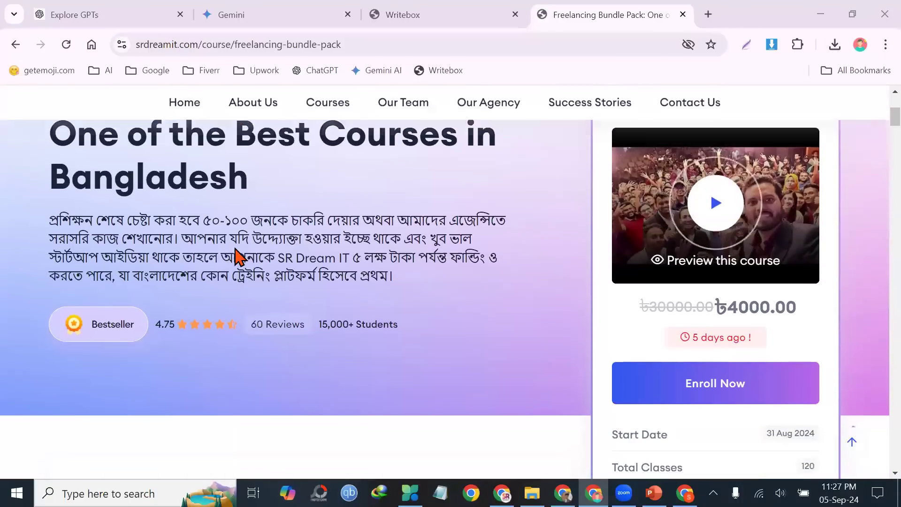
{"action": "scroll", "coordinate": [237, 281], "scroll_direction": "down", "scroll_amount": 10}
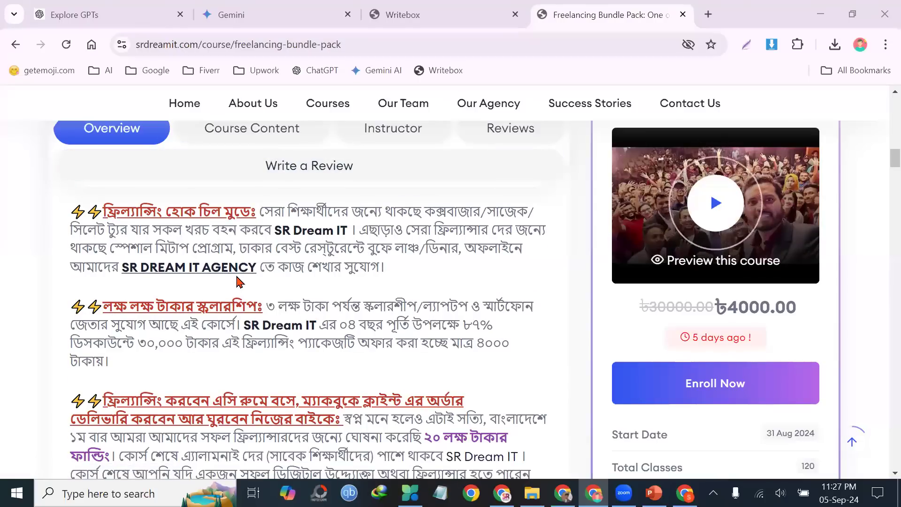
{"action": "scroll", "coordinate": [237, 281], "scroll_direction": "down", "scroll_amount": 6}
{"action": "scroll", "coordinate": [212, 239], "scroll_direction": "down", "scroll_amount": 6}
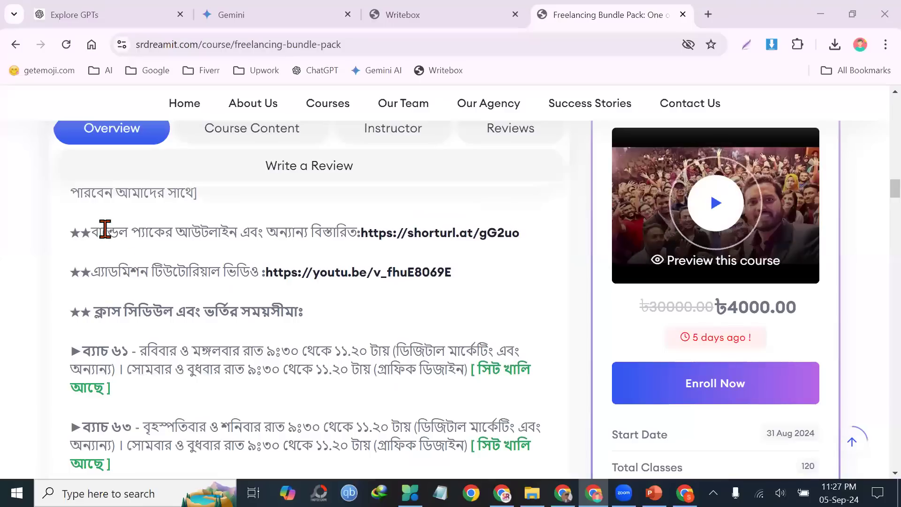
{"action": "left_click_drag", "start_coordinate": [93, 228], "coordinate": [221, 228]}
{"action": "left_click", "coordinate": [201, 273]}
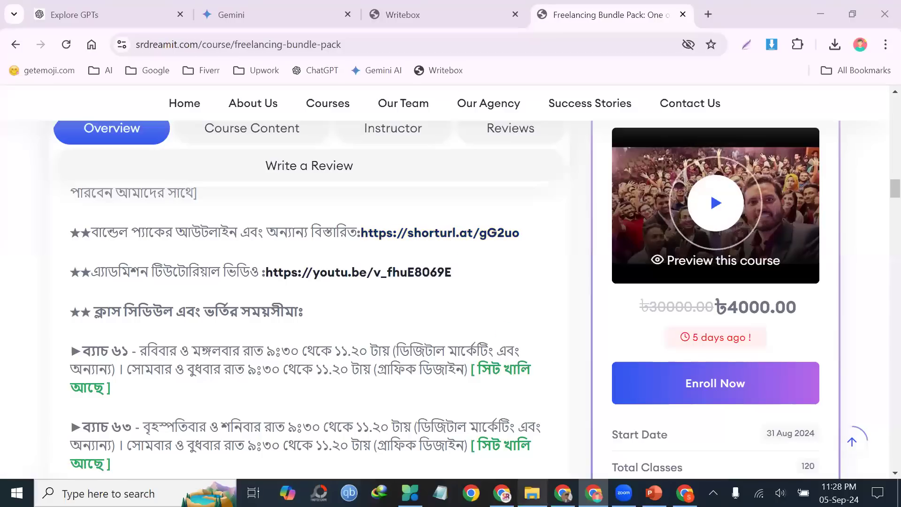
- Switch to File Explorer, look through the Downloads folder, and minimize the window to return to the course page
{"action": "left_click", "coordinate": [532, 492]}
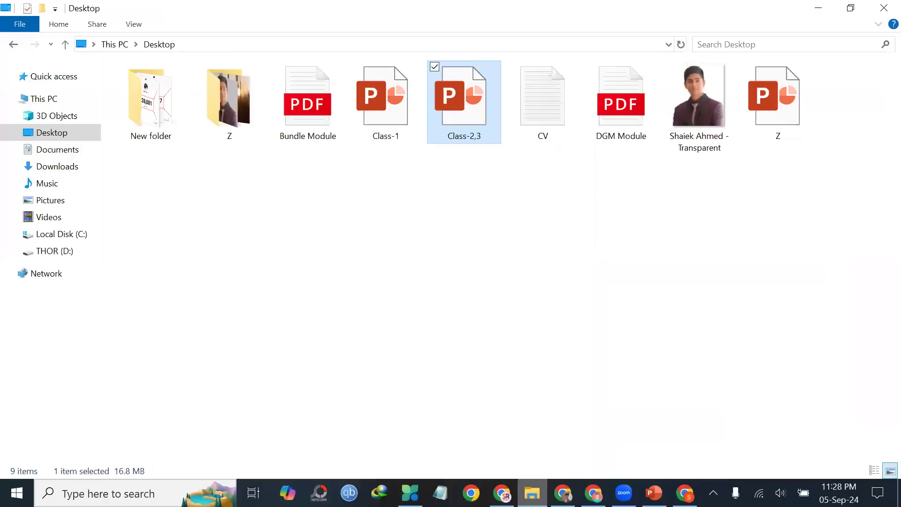
{"action": "left_click", "coordinate": [78, 184]}
{"action": "left_click", "coordinate": [73, 167]}
{"action": "scroll", "coordinate": [610, 211], "scroll_direction": "down", "scroll_amount": 4}
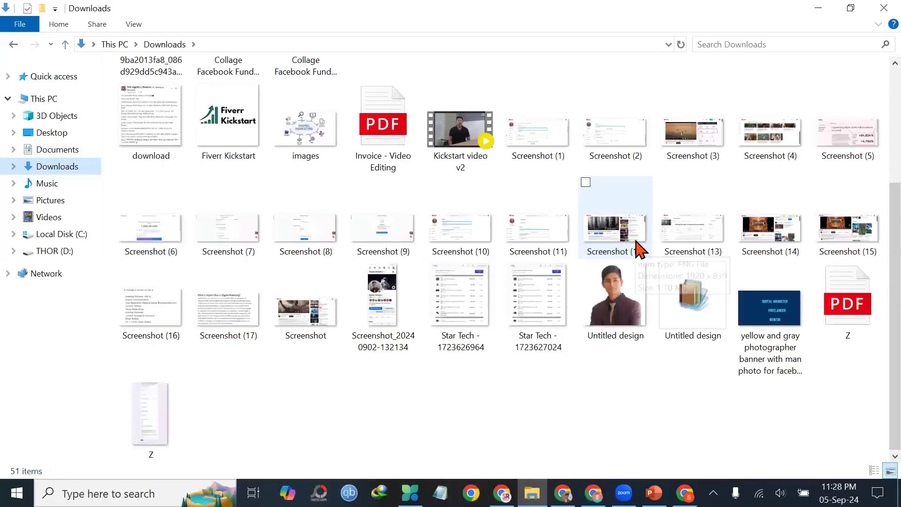
{"action": "scroll", "coordinate": [539, 291], "scroll_direction": "up", "scroll_amount": 5}
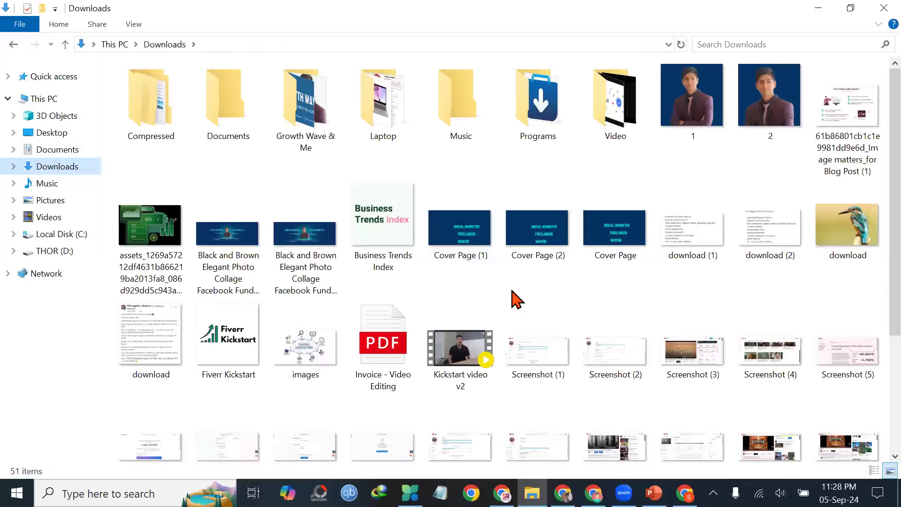
{"action": "left_click", "coordinate": [817, 10]}
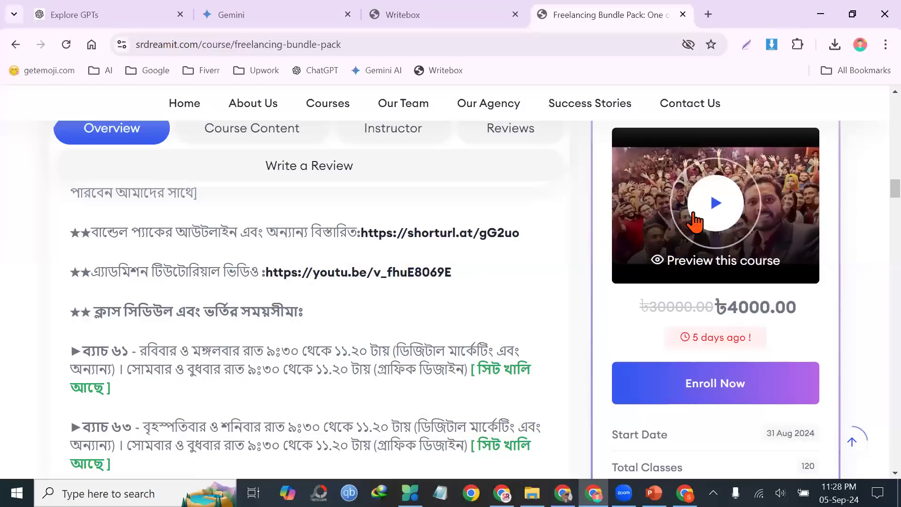
- Open the bundle pack outline link to show Bundle Module.pdf, dismiss the Gemini in Drive introduction, and close the Gemini pane
{"action": "left_click", "coordinate": [429, 233]}
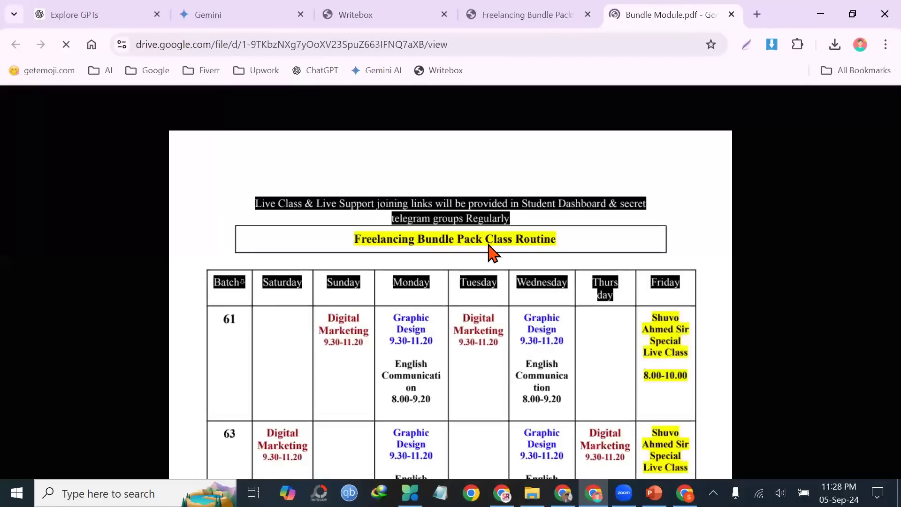
{"action": "scroll", "coordinate": [540, 281], "scroll_direction": "down", "scroll_amount": 8}
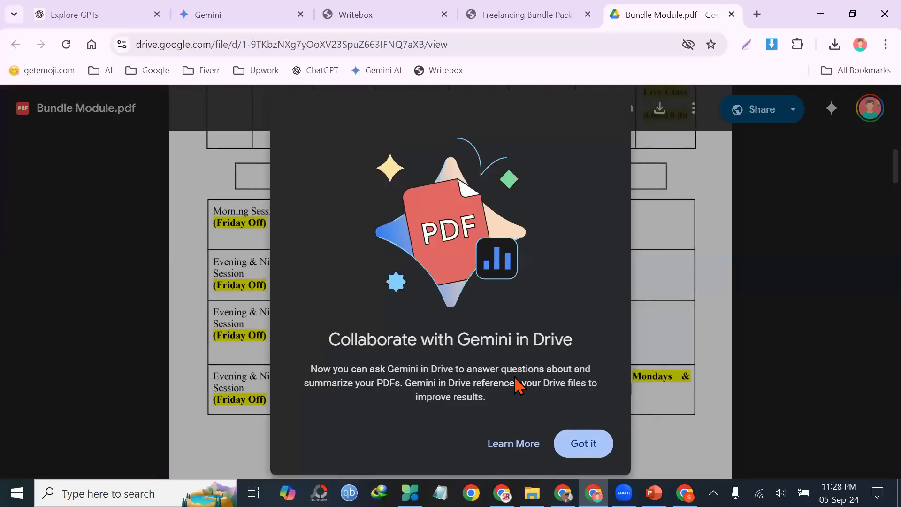
{"action": "left_click", "coordinate": [583, 444]}
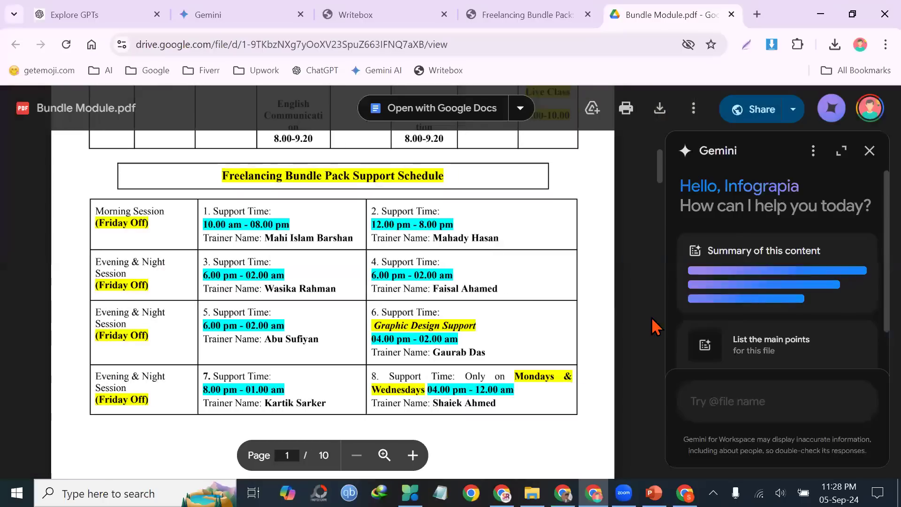
{"action": "left_click", "coordinate": [869, 151]}
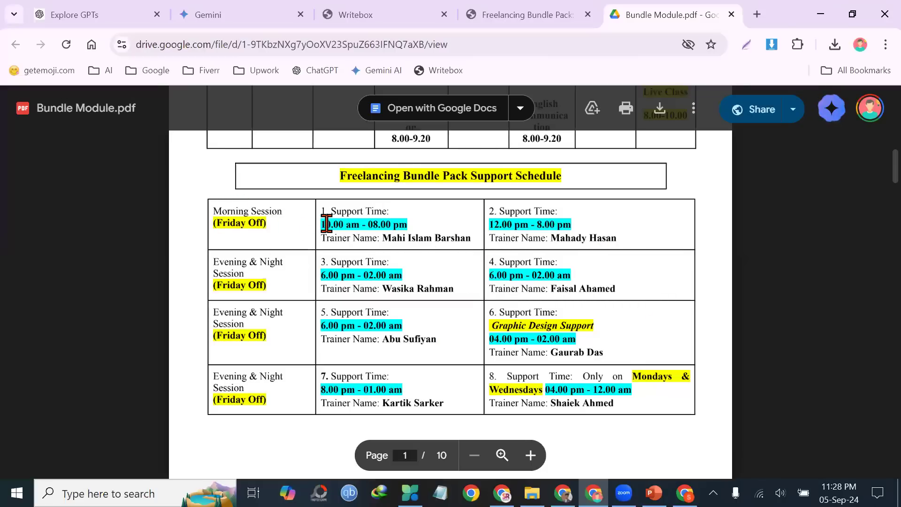
- Review the Digital Marketing Course Module on page 4 of Bundle Module.pdf, highlighting the Facebook Marketing and YouTube Marketing topics
{"action": "scroll", "coordinate": [479, 251], "scroll_direction": "down", "scroll_amount": 15}
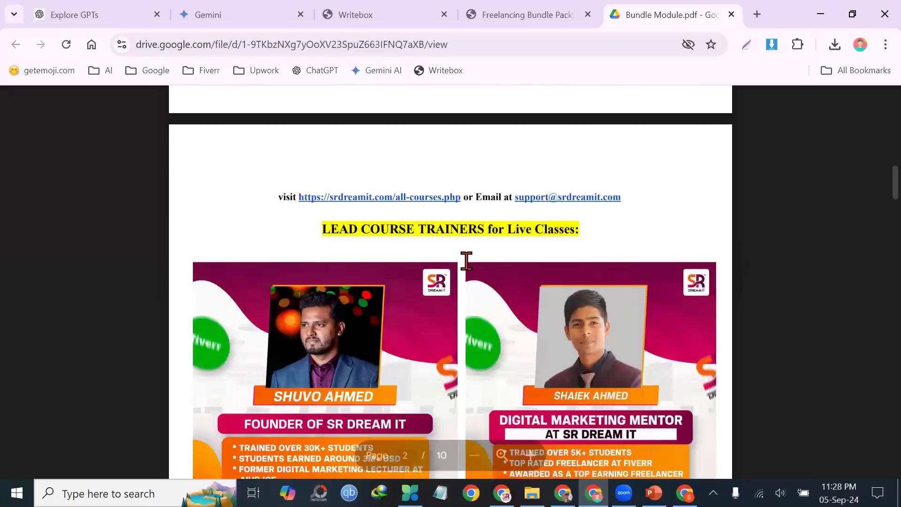
{"action": "scroll", "coordinate": [460, 265], "scroll_direction": "down", "scroll_amount": 20}
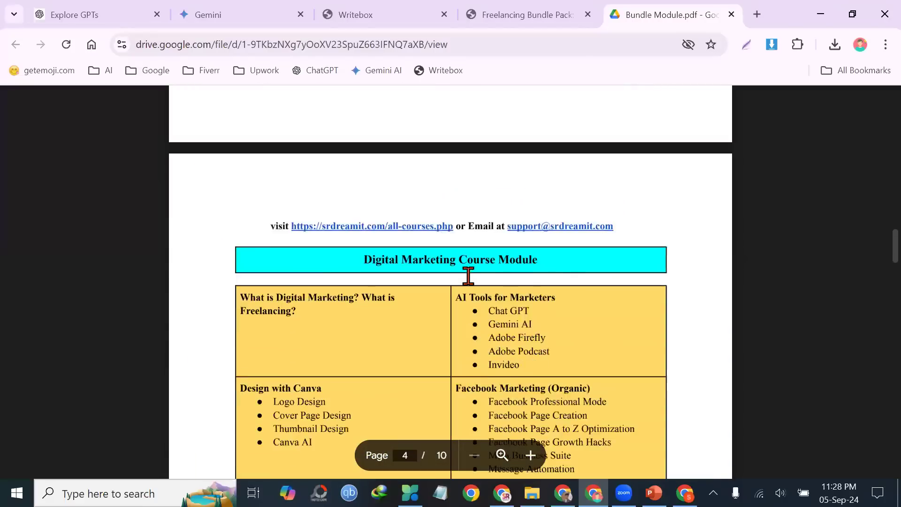
{"action": "left_click_drag", "start_coordinate": [482, 169], "coordinate": [533, 227]}
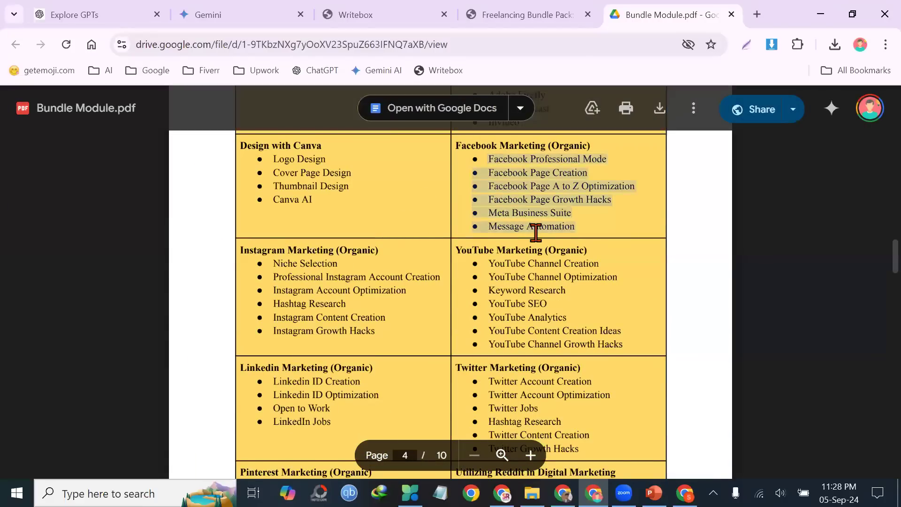
{"action": "scroll", "coordinate": [484, 188], "scroll_direction": "down", "scroll_amount": 2}
{"action": "left_click_drag", "start_coordinate": [485, 169], "coordinate": [597, 238]}
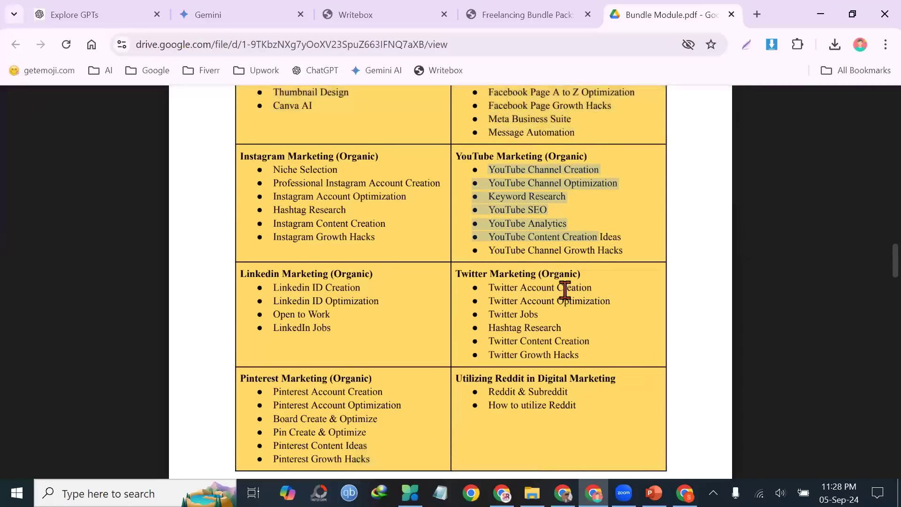
{"action": "scroll", "coordinate": [395, 282], "scroll_direction": "up", "scroll_amount": 2}
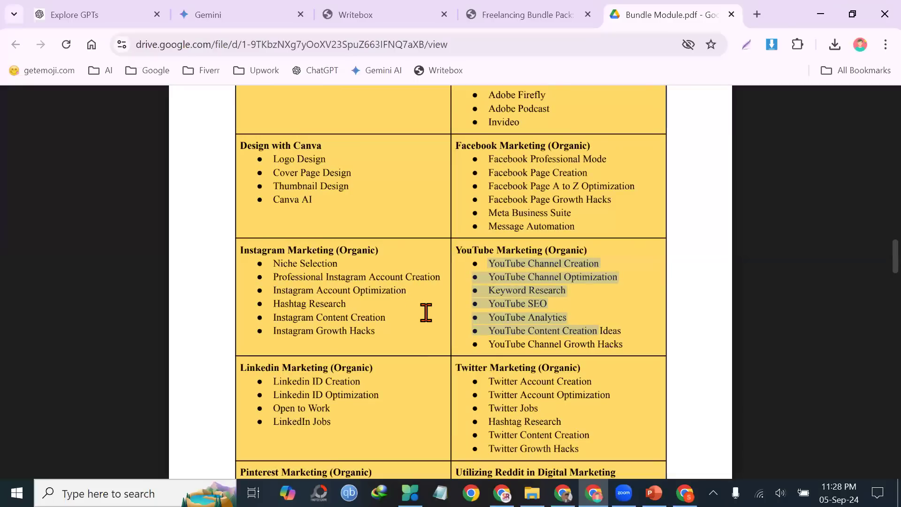
- Review the remaining social media topics on page 4 of Bundle Module.pdf and the page 5 topics from Quora through Meta Ads
{"action": "scroll", "coordinate": [451, 329], "scroll_direction": "down", "scroll_amount": 4}
{"action": "left_click", "coordinate": [488, 347]}
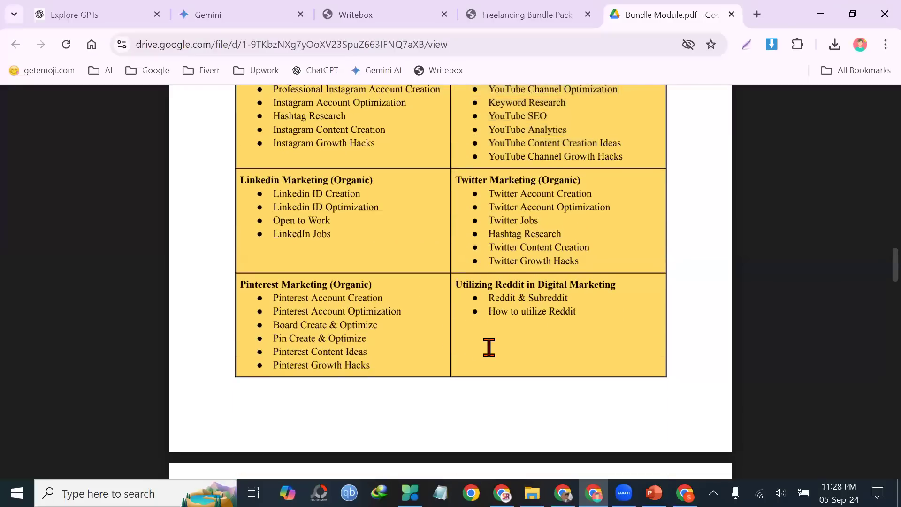
{"action": "scroll", "coordinate": [481, 337], "scroll_direction": "down", "scroll_amount": 2}
{"action": "scroll", "coordinate": [481, 337], "scroll_direction": "down", "scroll_amount": 2}
{"action": "scroll", "coordinate": [478, 324], "scroll_direction": "up", "scroll_amount": 2}
{"action": "scroll", "coordinate": [452, 298], "scroll_direction": "down", "scroll_amount": 4}
{"action": "scroll", "coordinate": [451, 301], "scroll_direction": "down", "scroll_amount": 2}
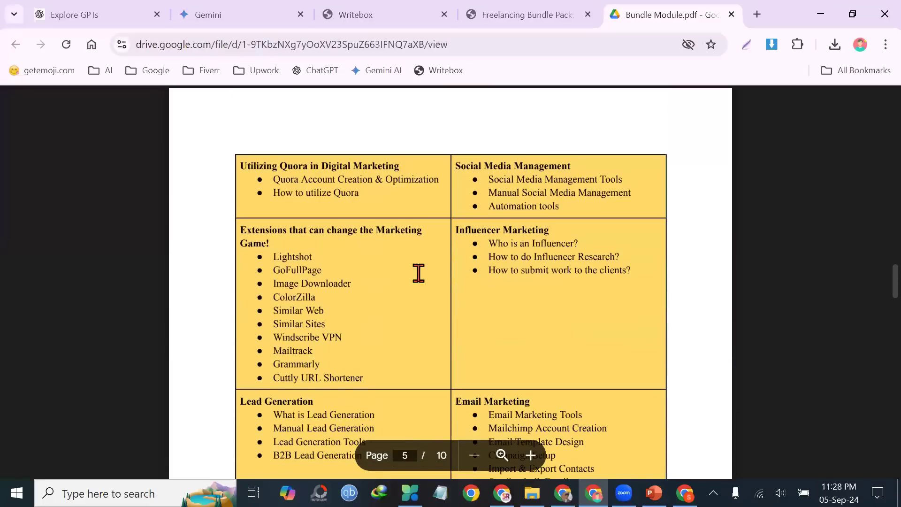
{"action": "scroll", "coordinate": [430, 312], "scroll_direction": "down", "scroll_amount": 2}
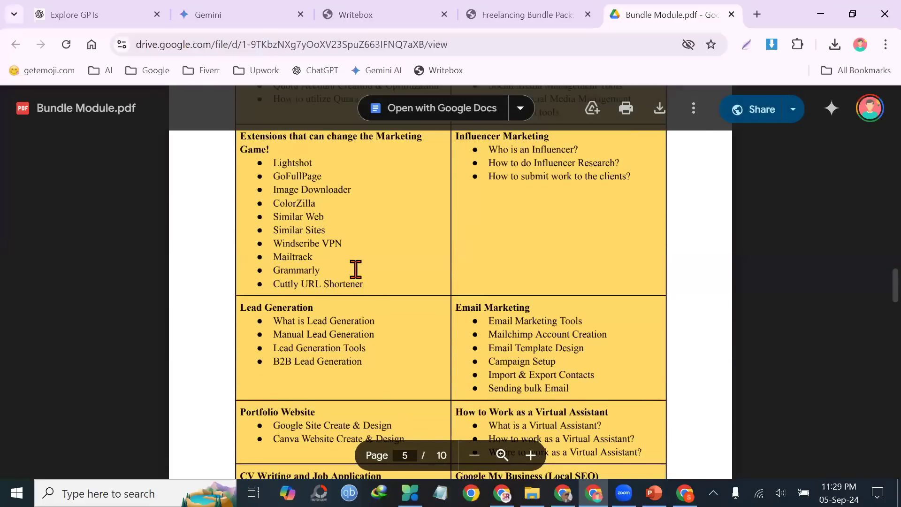
{"action": "scroll", "coordinate": [375, 281], "scroll_direction": "down", "scroll_amount": 2}
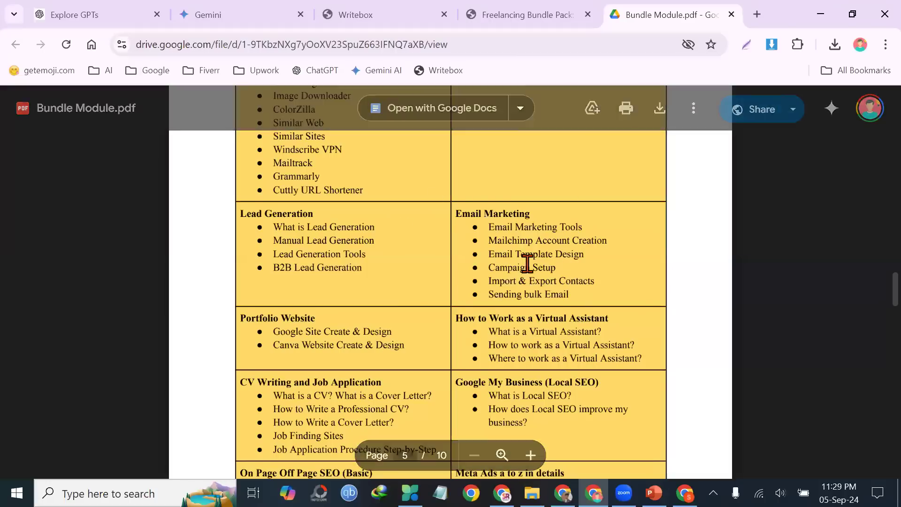
{"action": "scroll", "coordinate": [440, 301], "scroll_direction": "down", "scroll_amount": 2}
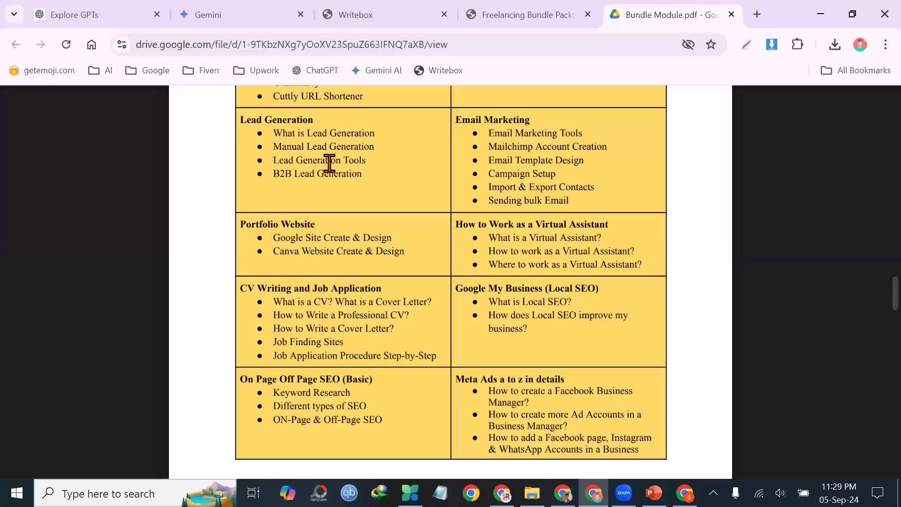
{"action": "left_click_drag", "start_coordinate": [284, 164], "coordinate": [595, 210]}
{"action": "left_click", "coordinate": [594, 210]}
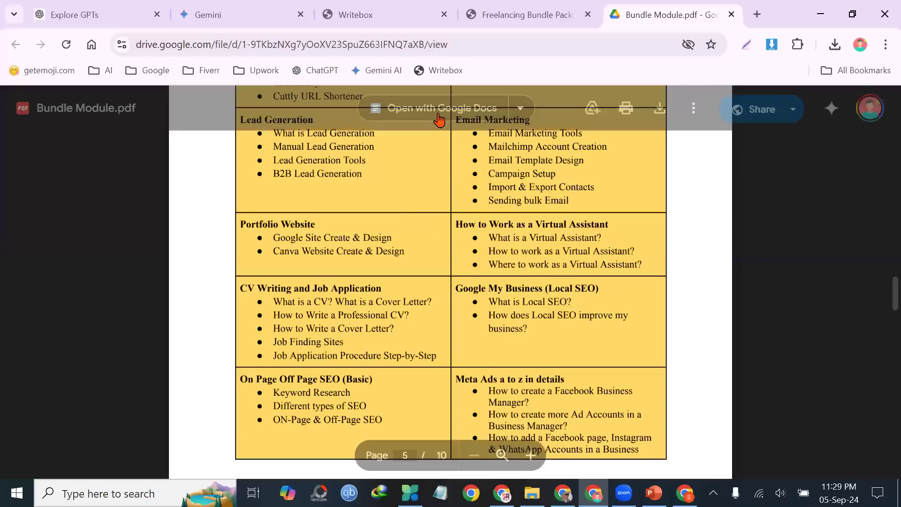
- Close Bundle Module.pdf and the Freelancing Bundle Pack course page, returning to the Writebox list of ChatGPT and Gemini uses
{"action": "left_click", "coordinate": [730, 15]}
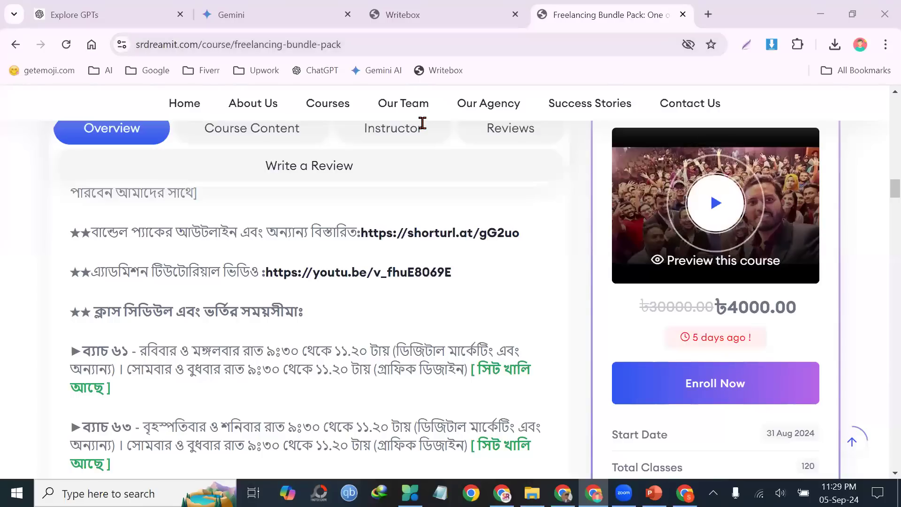
{"action": "left_click", "coordinate": [434, 14]}
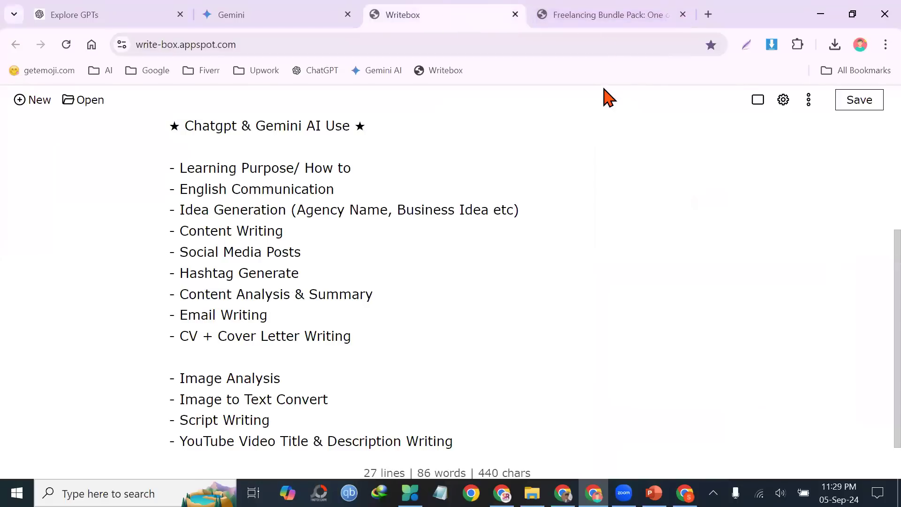
{"action": "left_click", "coordinate": [678, 19]}
{"action": "left_click", "coordinate": [683, 14]}
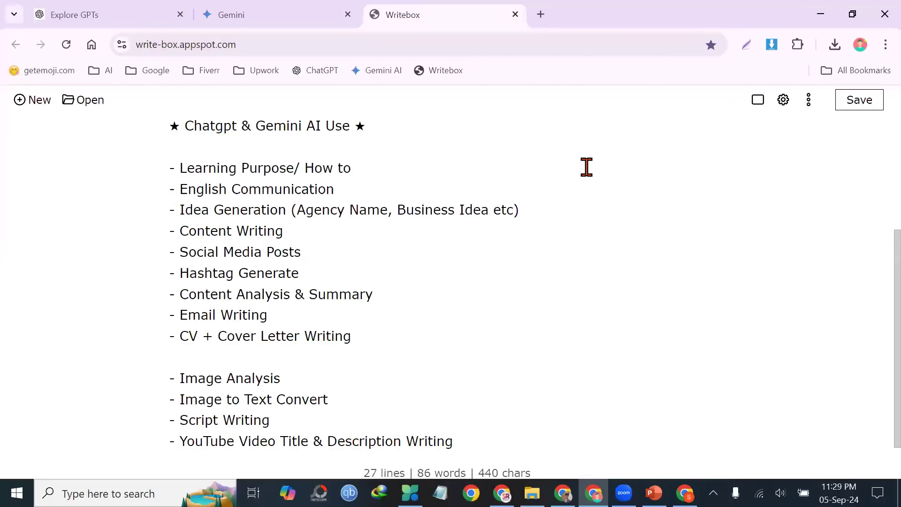